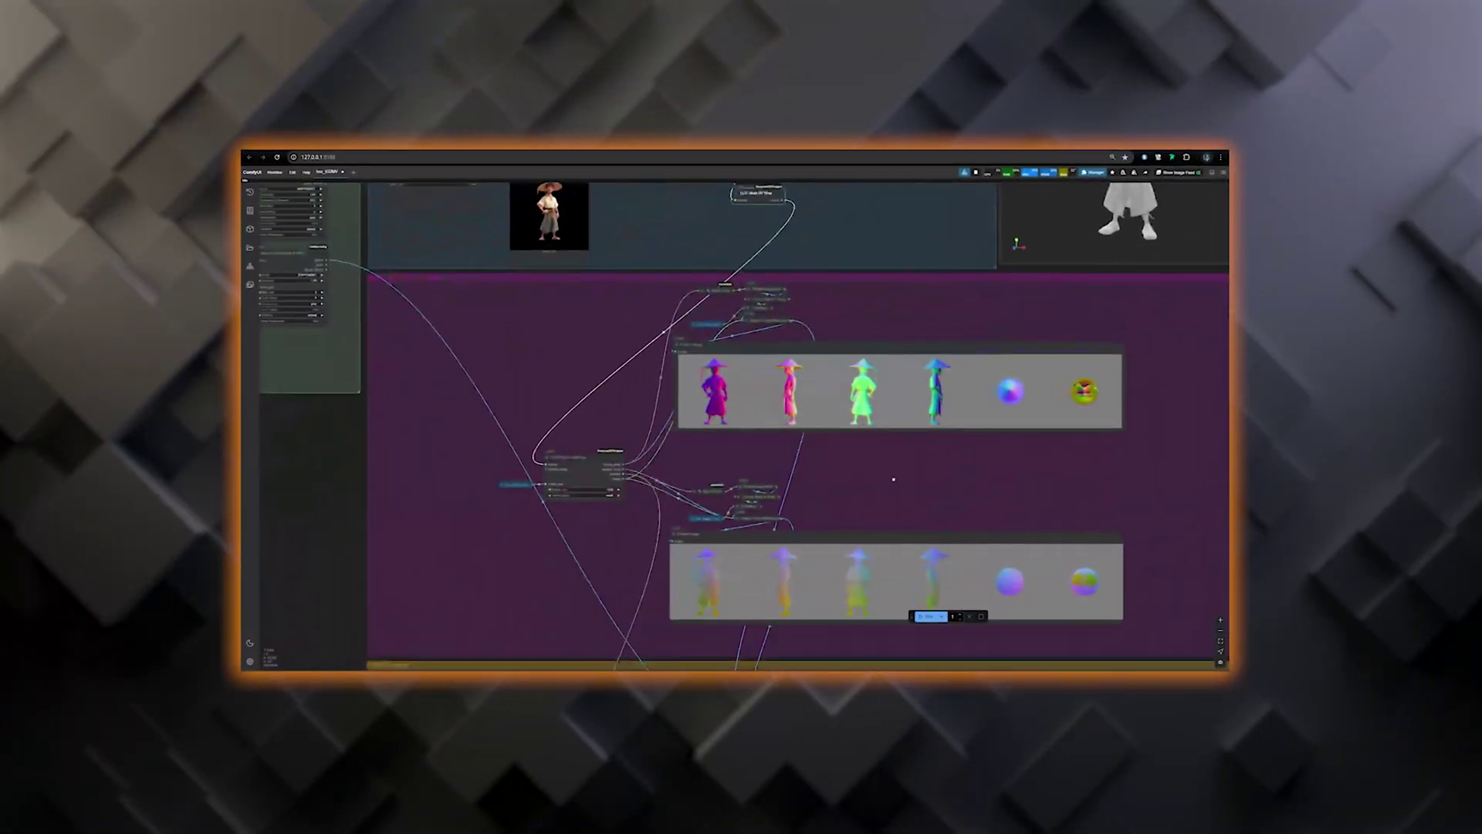
{"action": "left_click_drag", "start_coordinate": [893, 480], "coordinate": [736, 368]}
{"action": "left_click_drag", "start_coordinate": [1100, 621], "coordinate": [1034, 336]}
{"action": "scroll", "coordinate": [1035, 390], "scroll_direction": "up", "scroll_amount": 4}
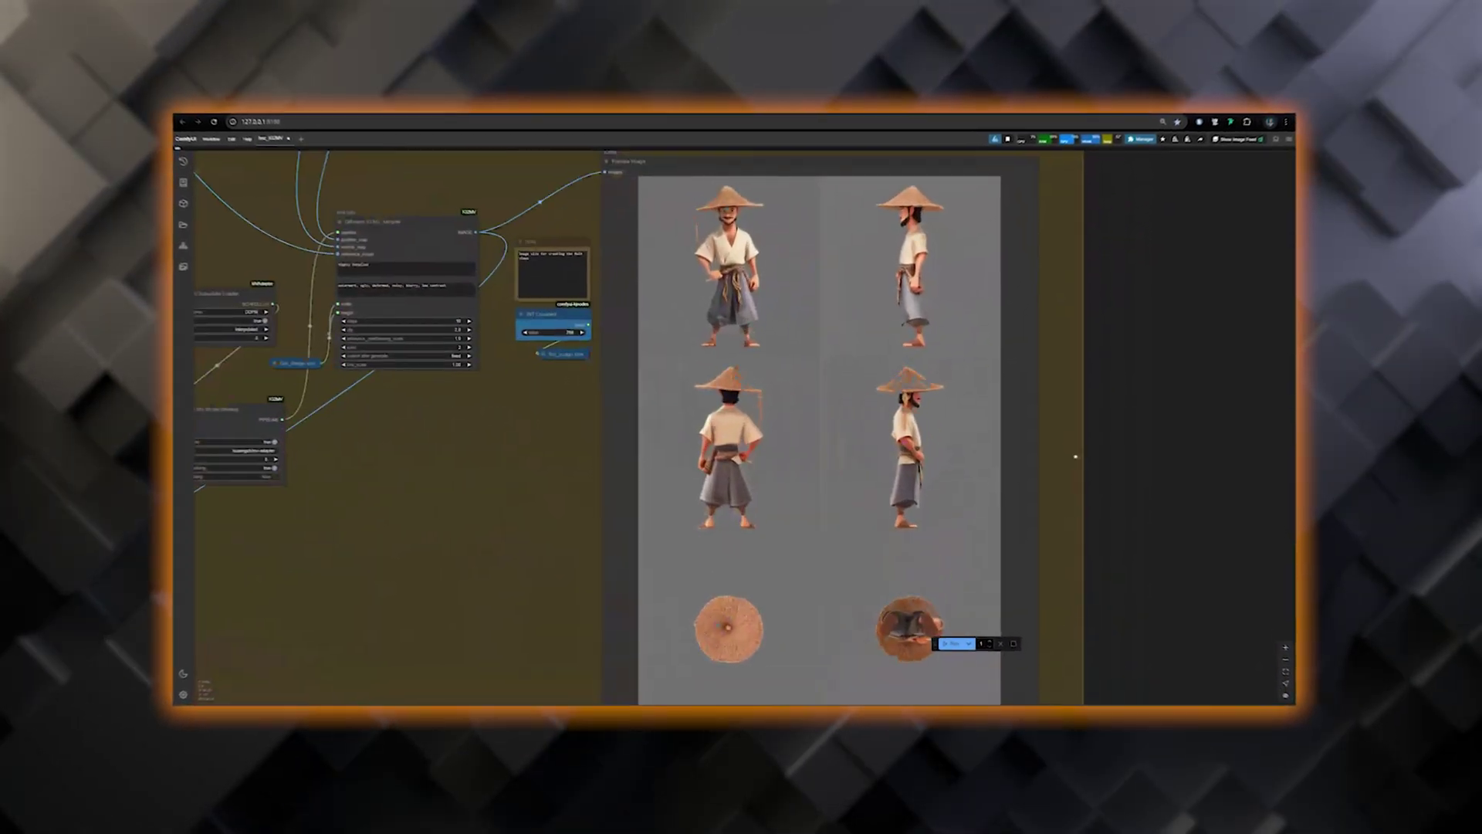
{"action": "scroll", "coordinate": [1035, 440], "scroll_direction": "down", "scroll_amount": 4}
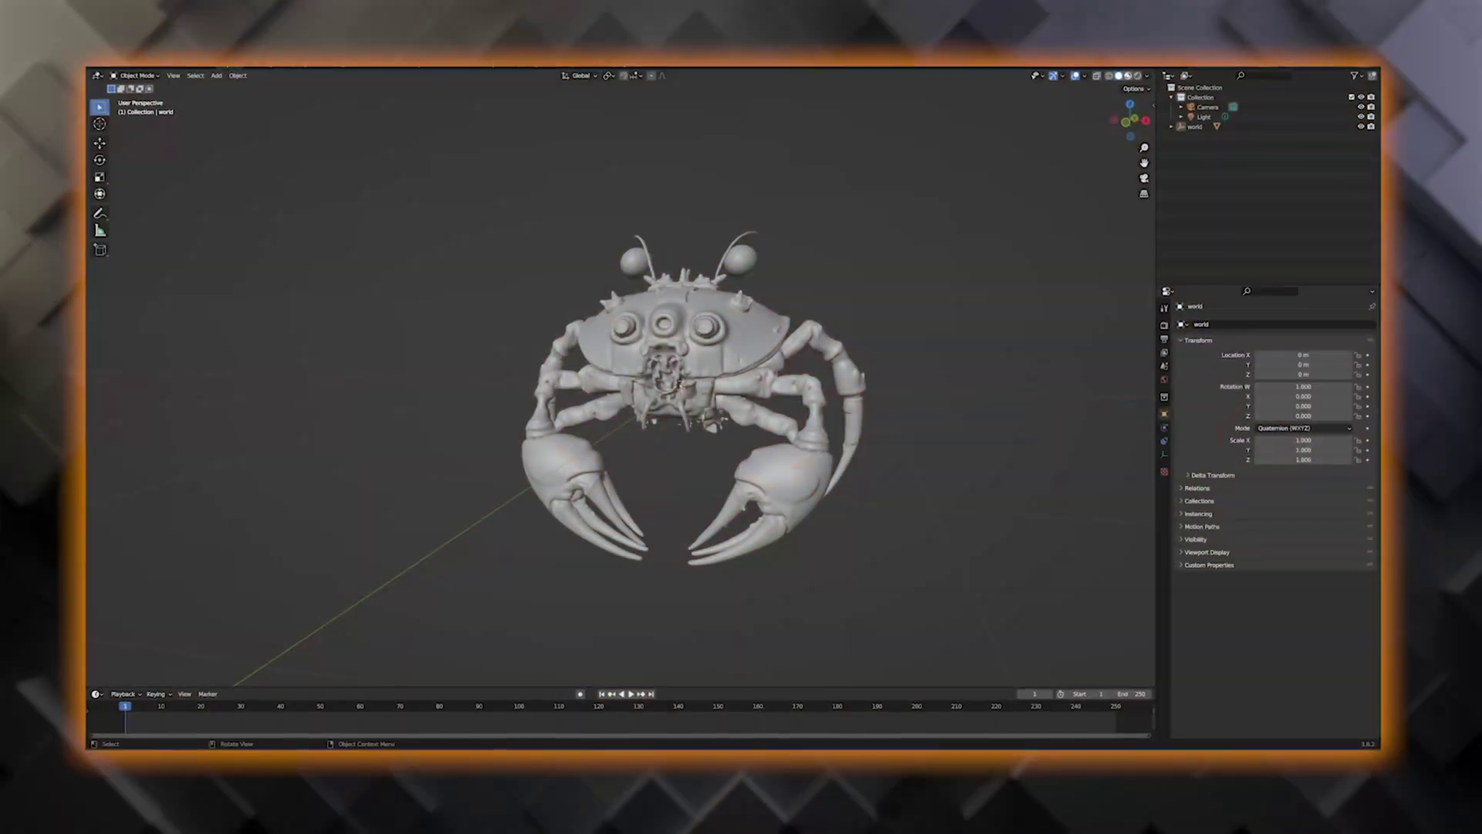
{"action": "left_click_drag", "start_coordinate": [880, 366], "coordinate": [817, 356]}
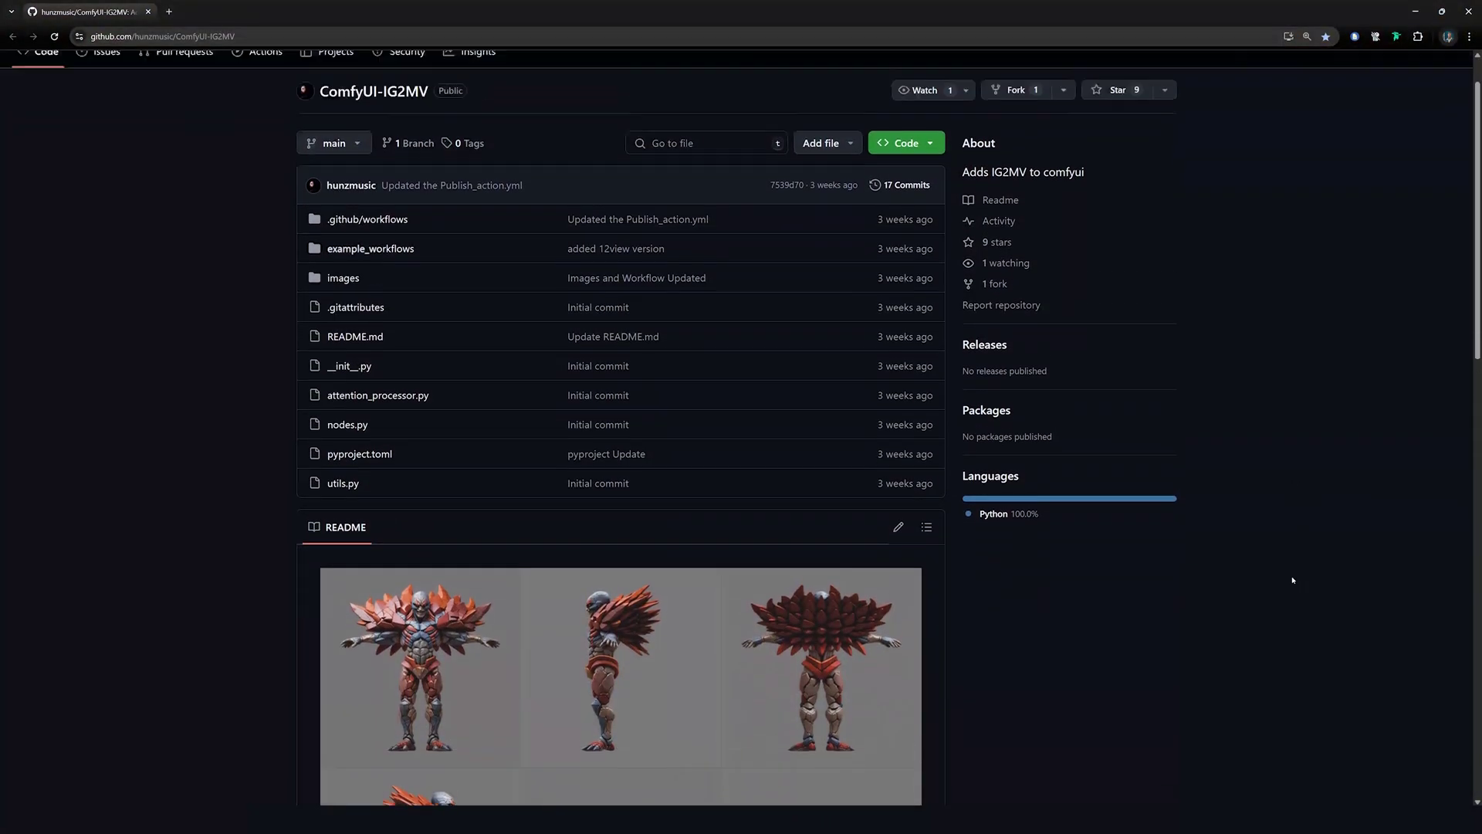
- Read the ComfyUI-IG2MV README's nodes, dependencies and view limitation, and look through the ComfyUI v0.3.30 release notes
{"action": "scroll", "coordinate": [577, 211], "scroll_direction": "up", "scroll_amount": 1}
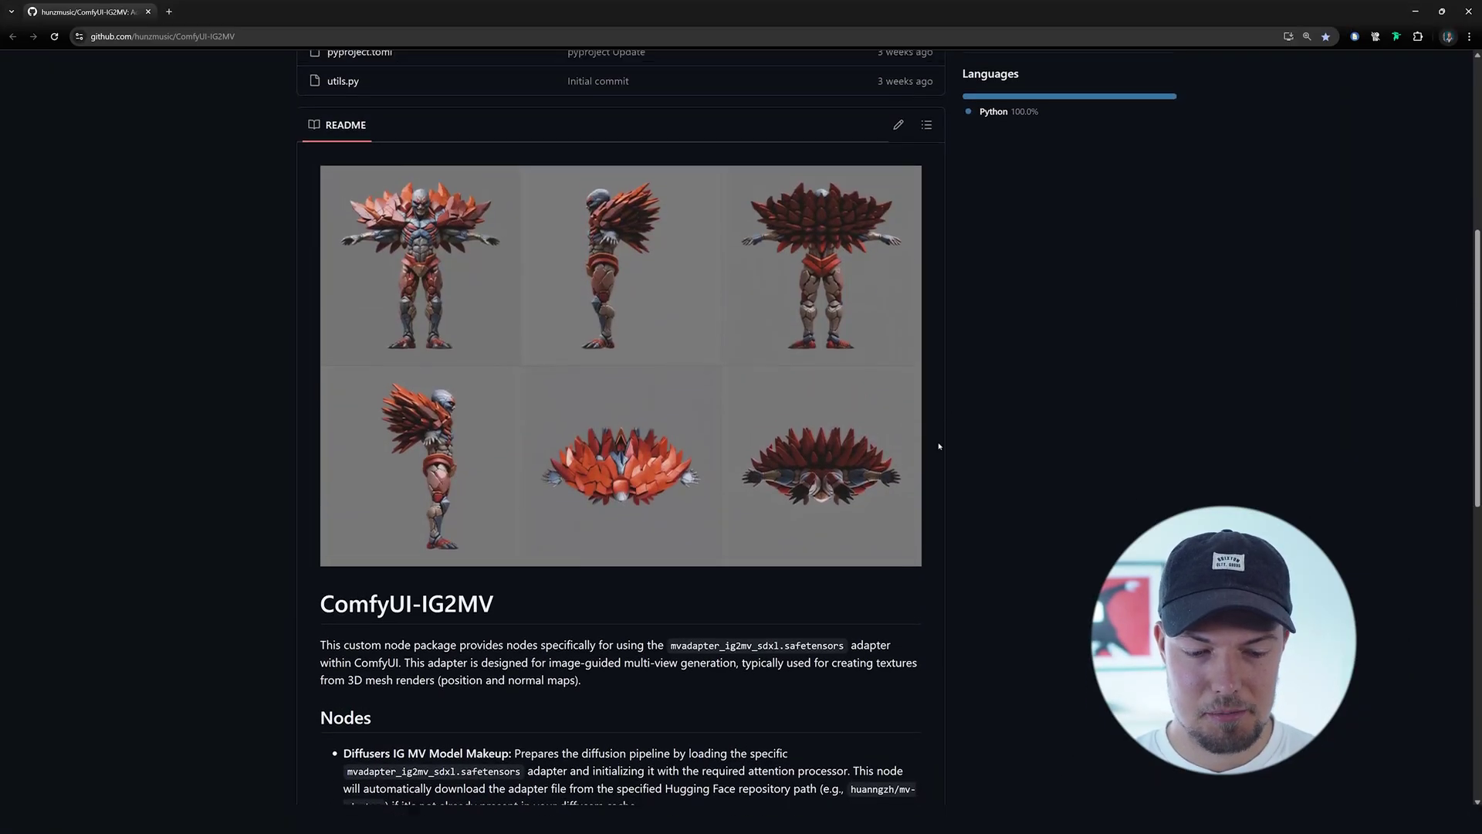
{"action": "scroll", "coordinate": [1169, 499], "scroll_direction": "down", "scroll_amount": 2}
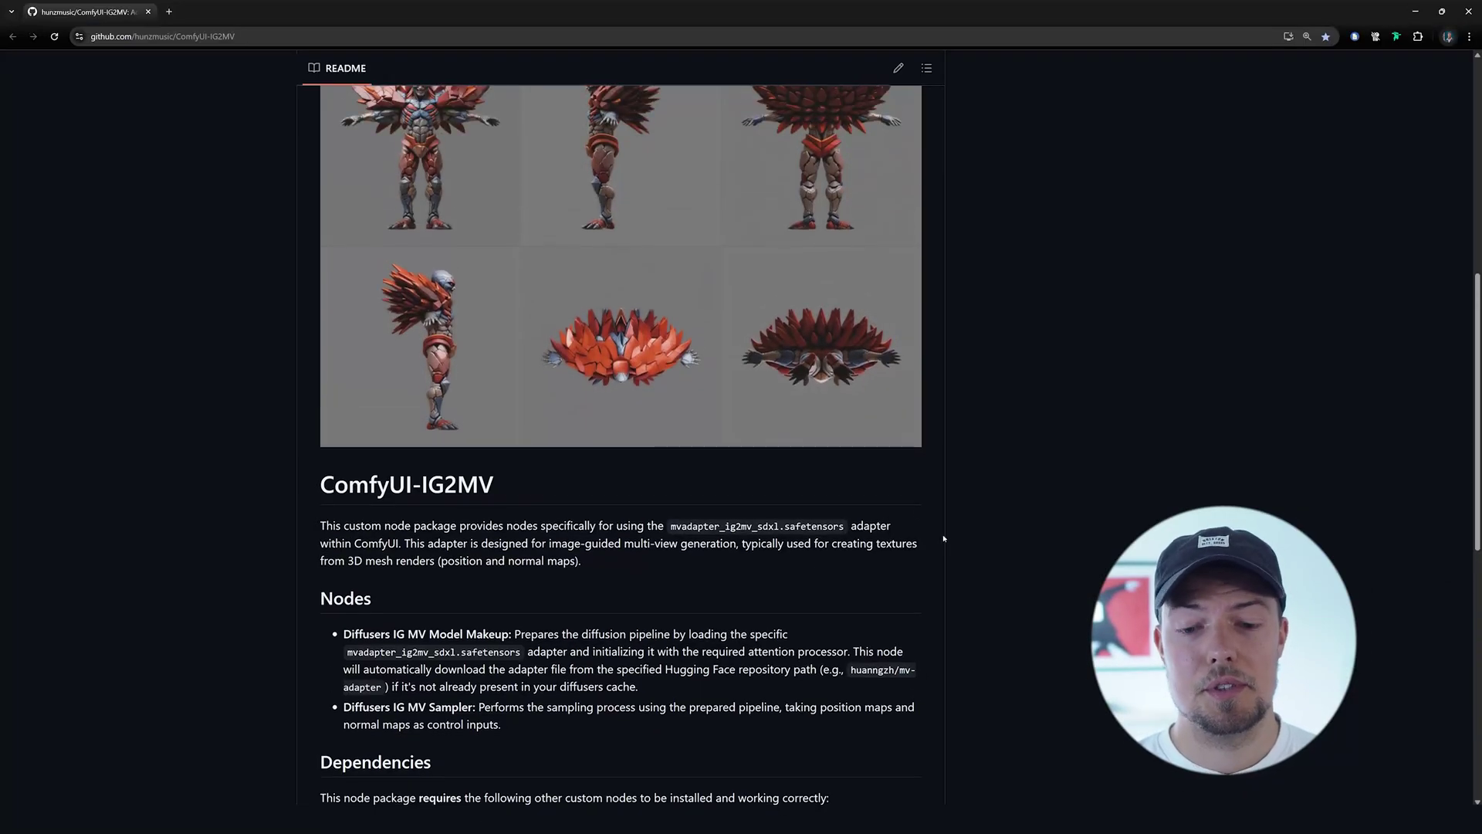
{"action": "scroll", "coordinate": [943, 538], "scroll_direction": "down", "scroll_amount": 5}
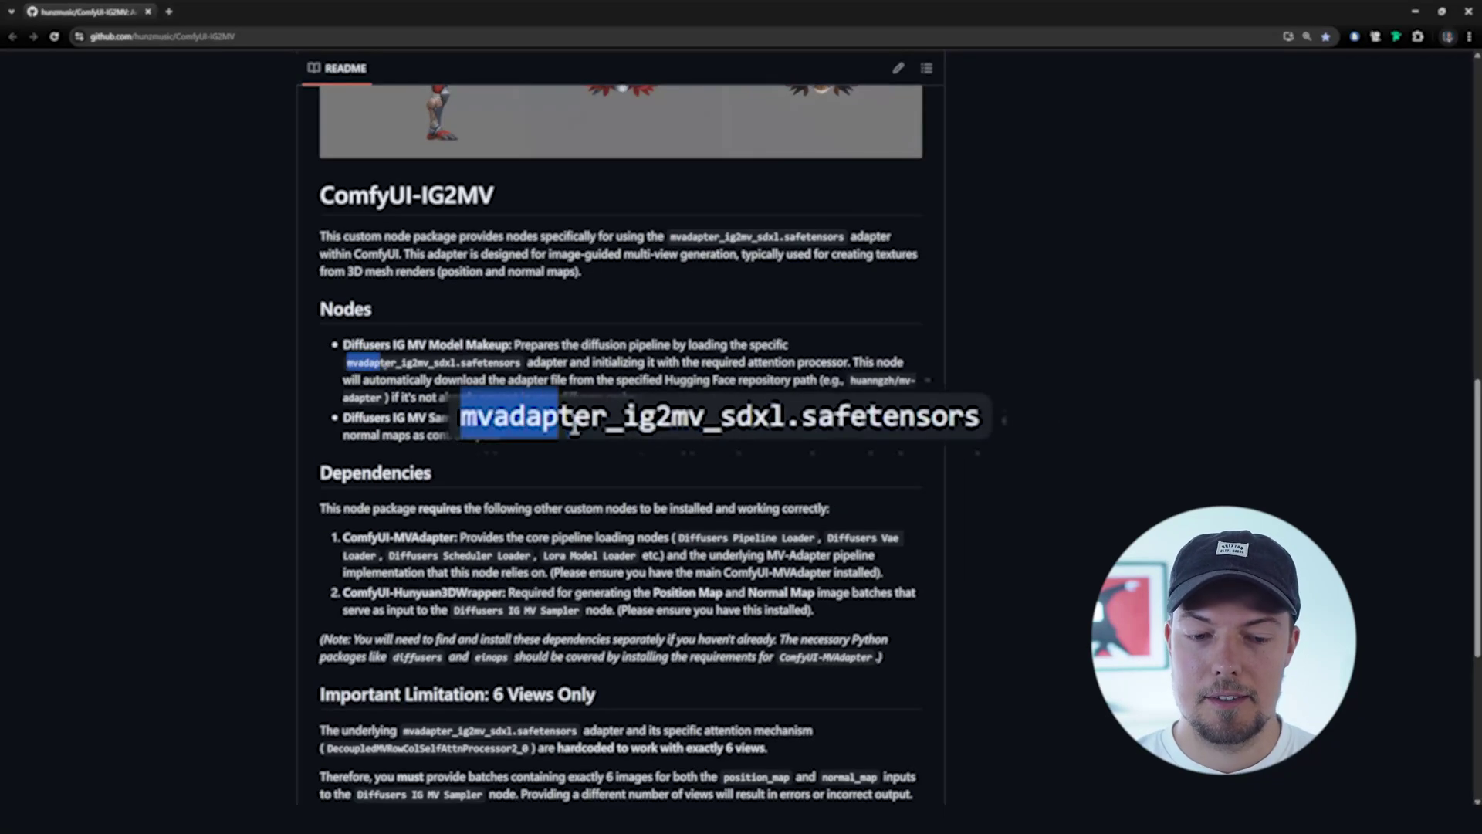
{"action": "scroll", "coordinate": [781, 398], "scroll_direction": "down", "scroll_amount": 1}
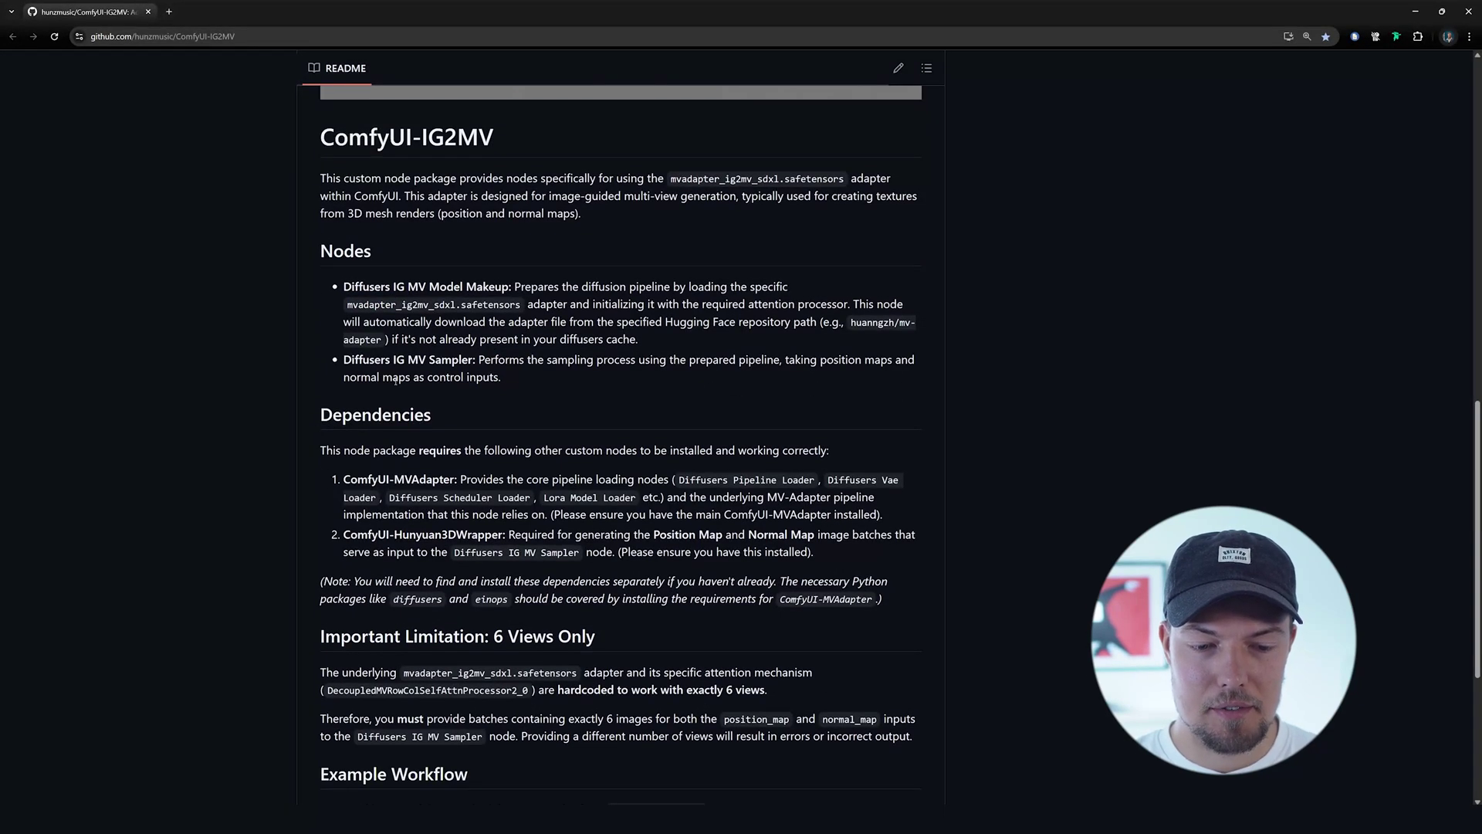
{"action": "scroll", "coordinate": [394, 425], "scroll_direction": "down", "scroll_amount": 1}
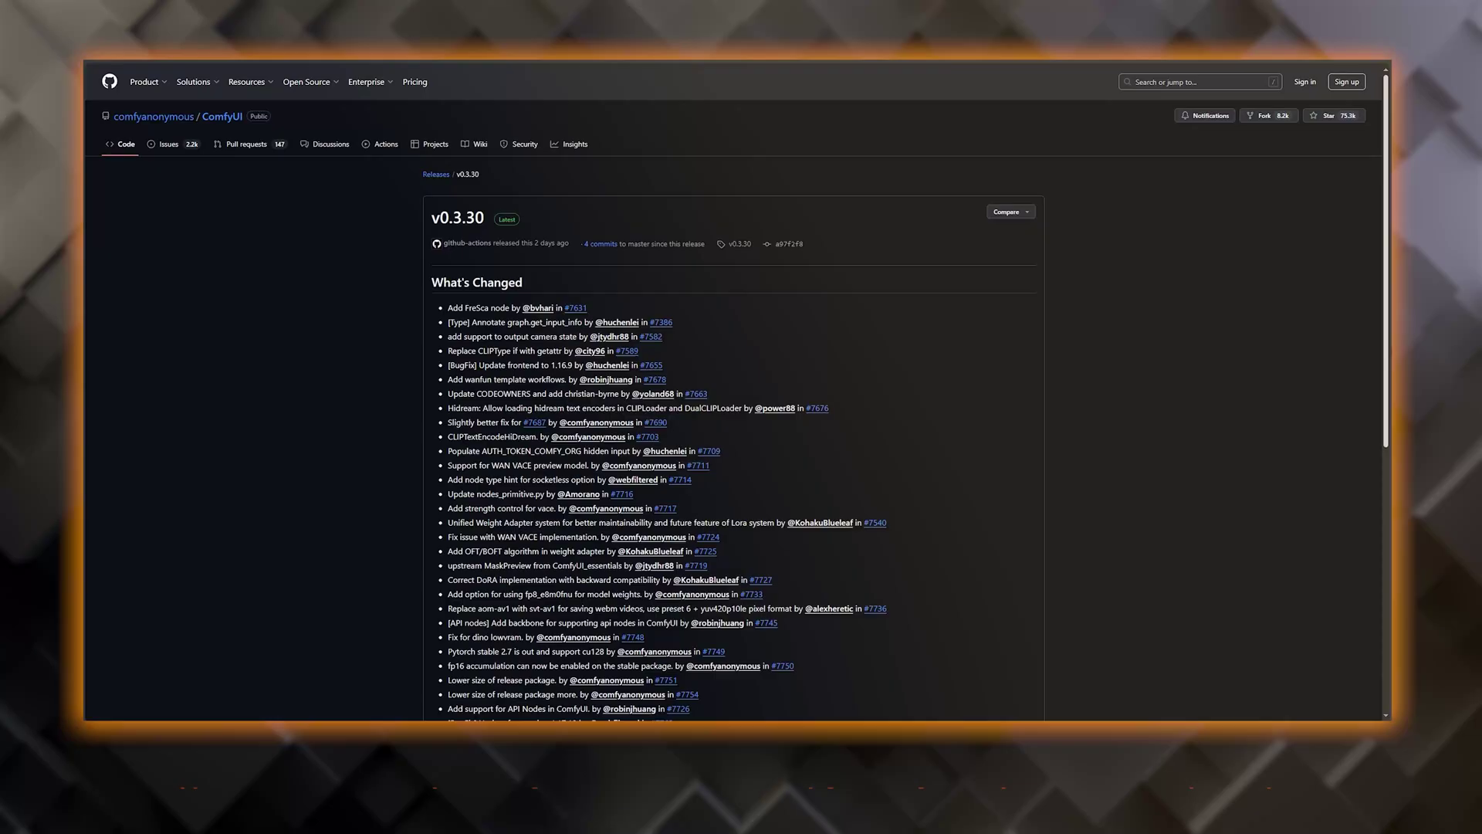
{"action": "scroll", "coordinate": [734, 386], "scroll_direction": "down", "scroll_amount": 10}
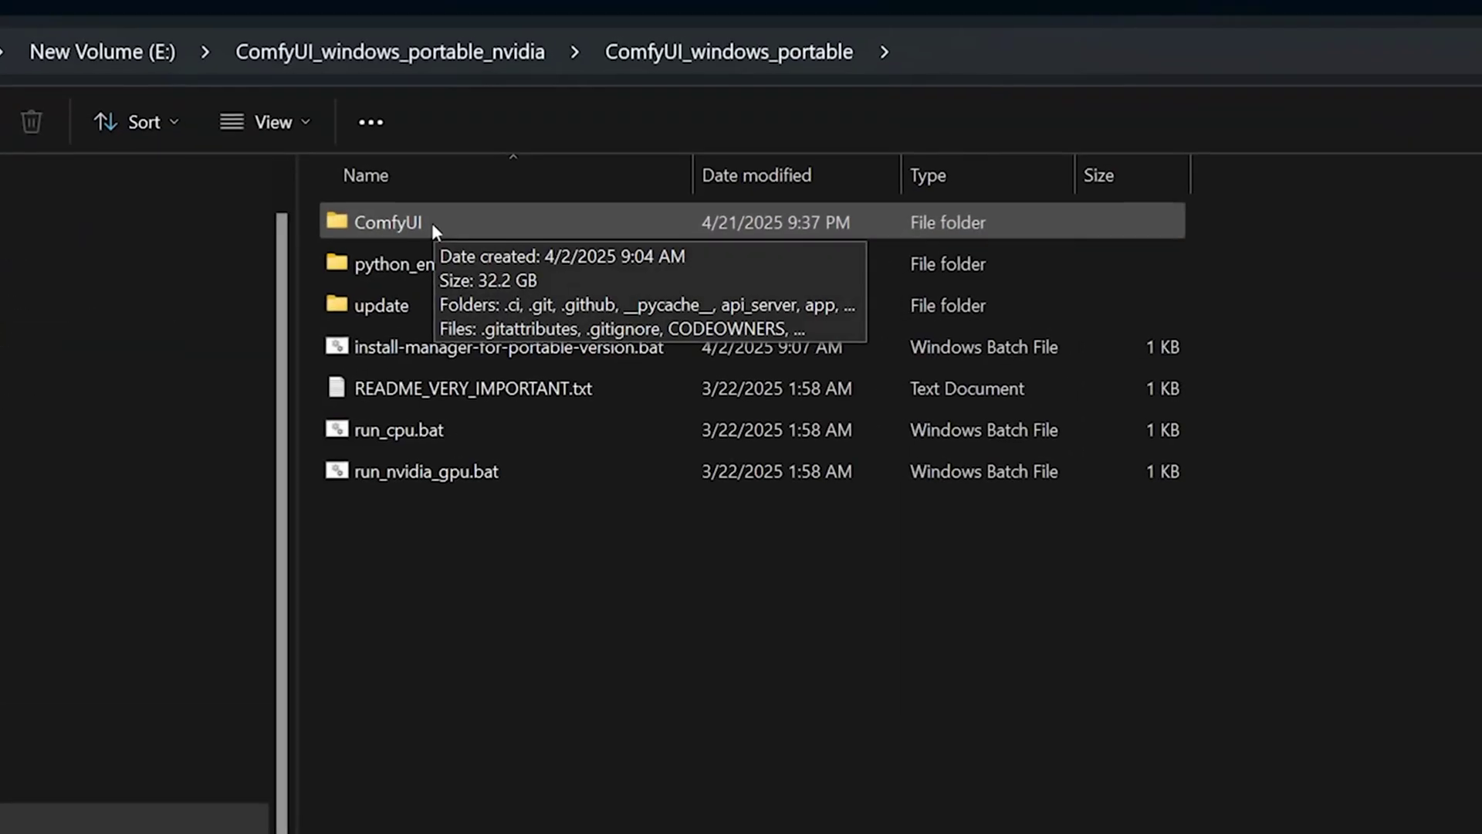
- Open the custom_nodes folder inside the portable installation's ComfyUI folder and move its window aside to uncover the repository page
{"action": "double_click", "coordinate": [591, 323]}
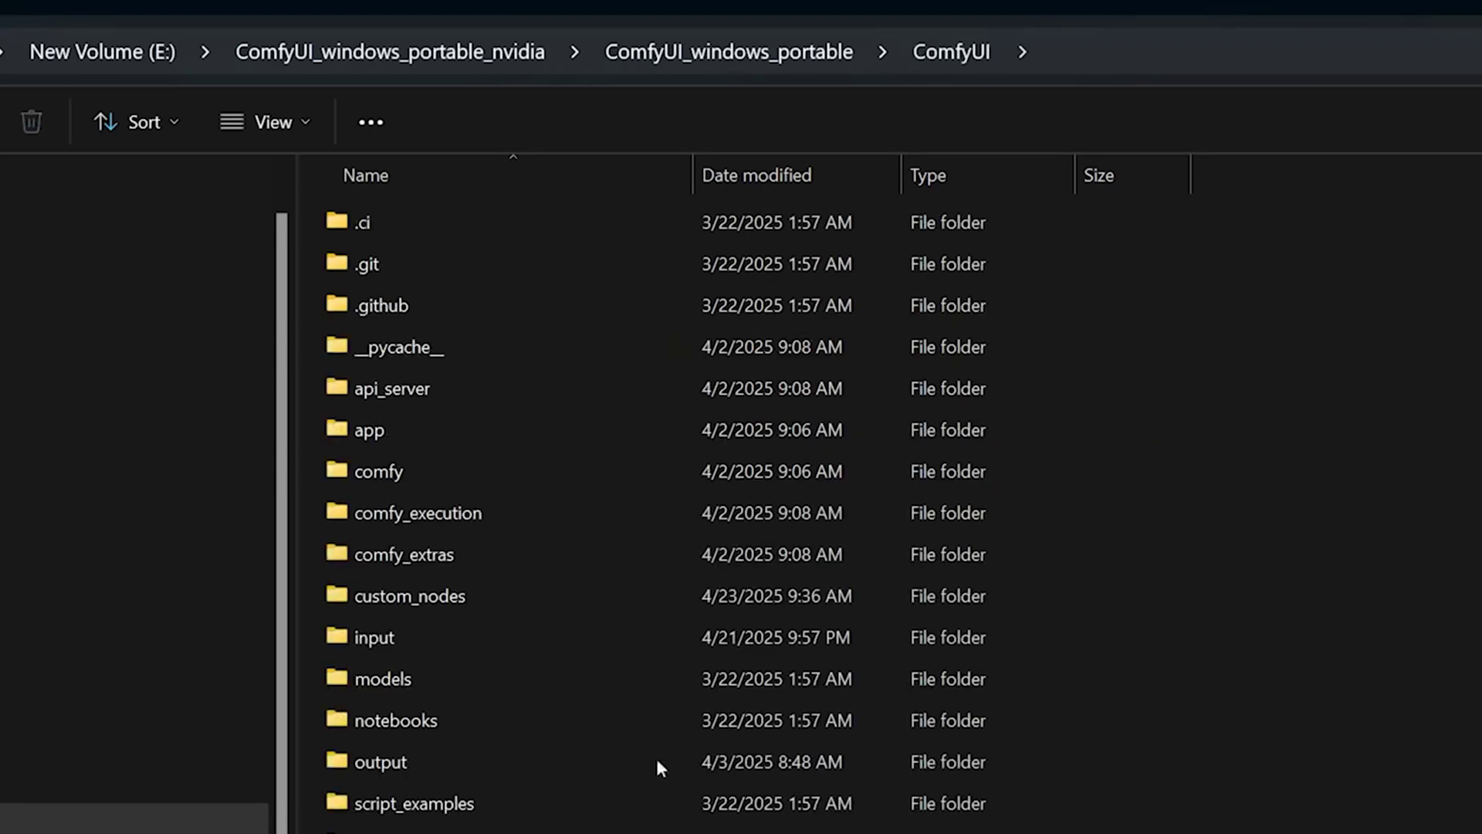
{"action": "double_click", "coordinate": [455, 595]}
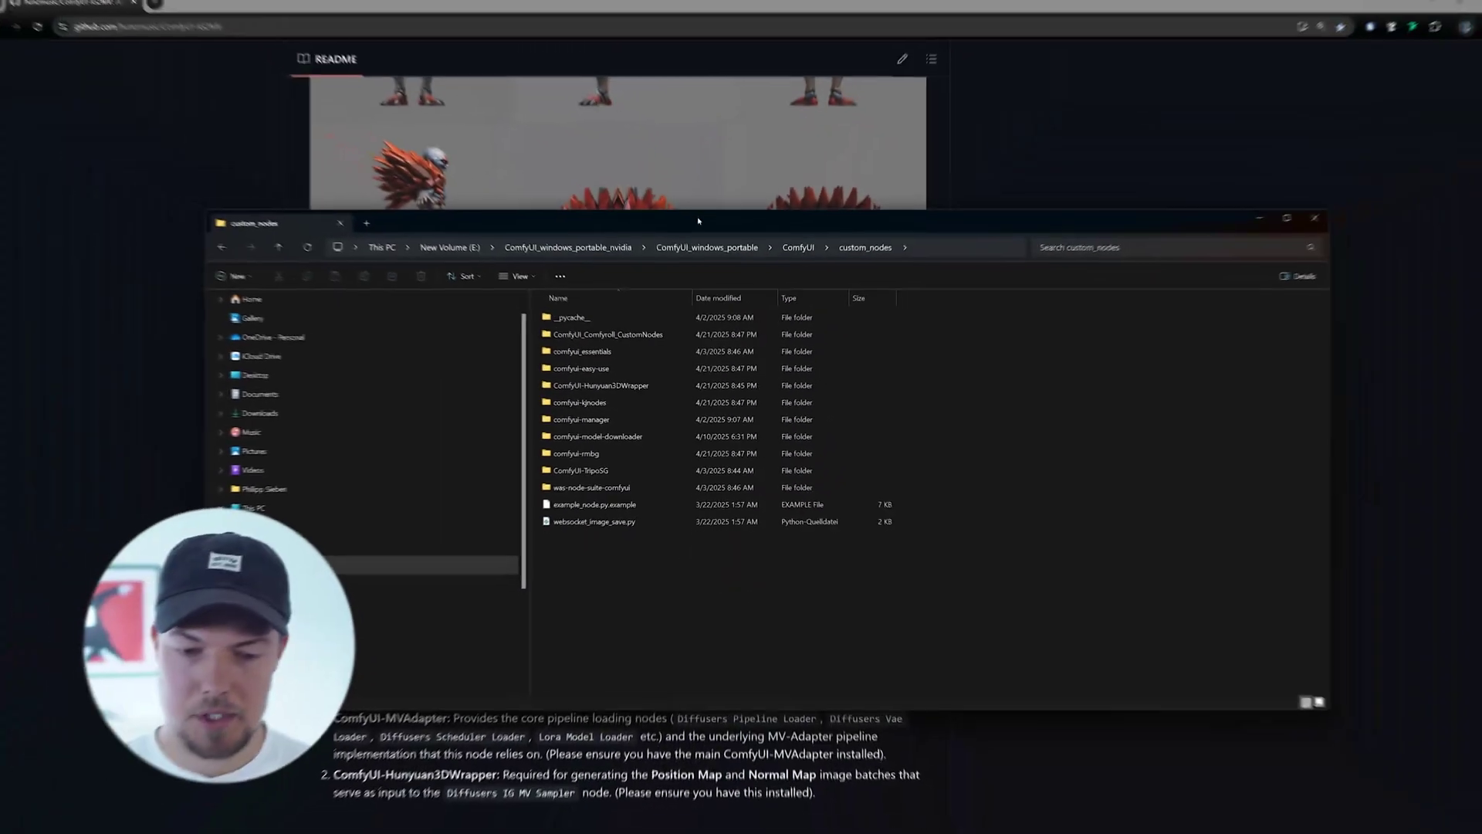
{"action": "left_click_drag", "start_coordinate": [698, 222], "coordinate": [1168, 175]}
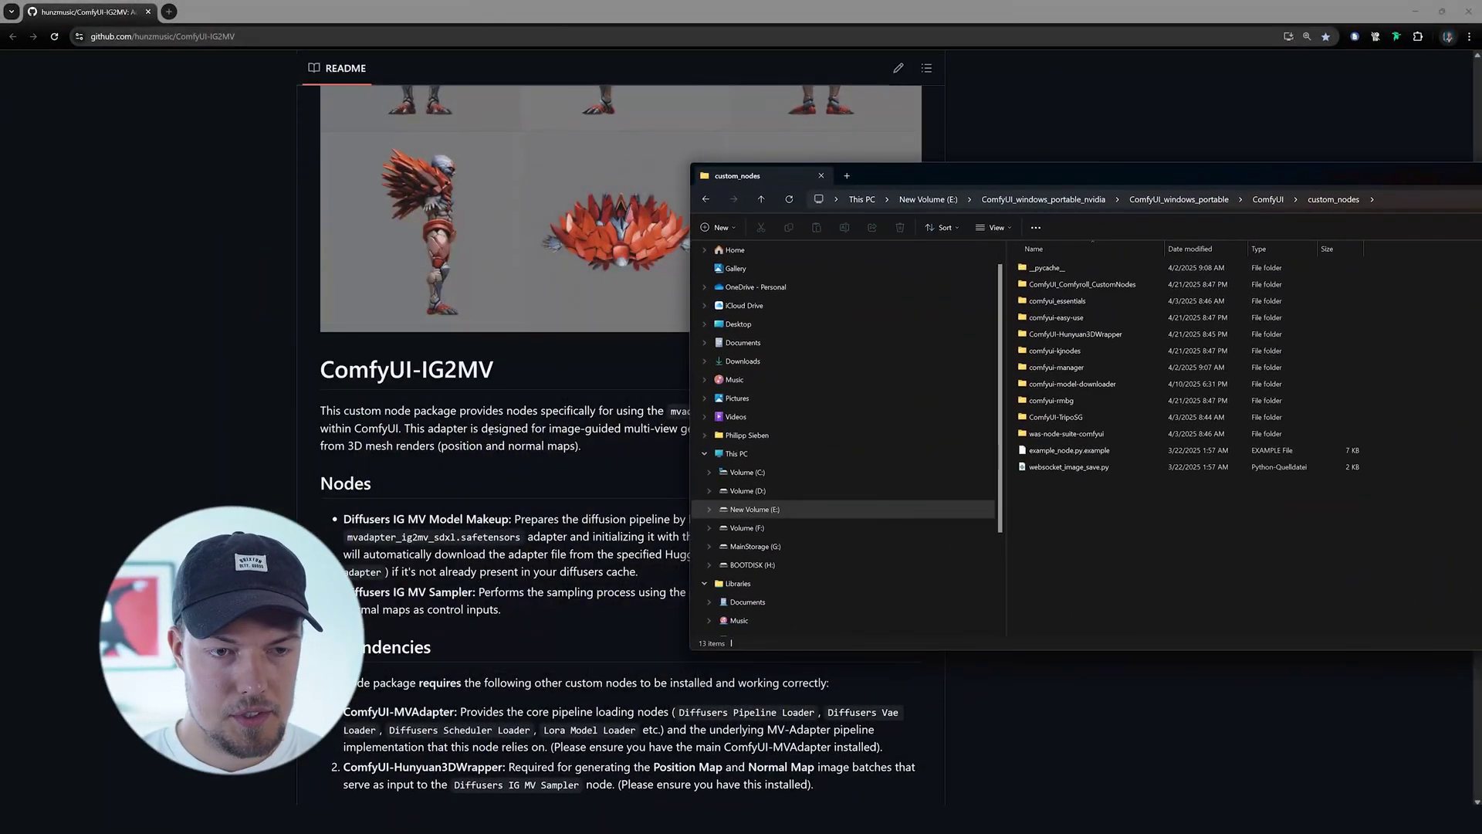
- Copy the web address of the ComfyUI-IG2MV GitHub repository
{"action": "scroll", "coordinate": [490, 430], "scroll_direction": "up", "scroll_amount": 3}
{"action": "left_click", "coordinate": [285, 37]}
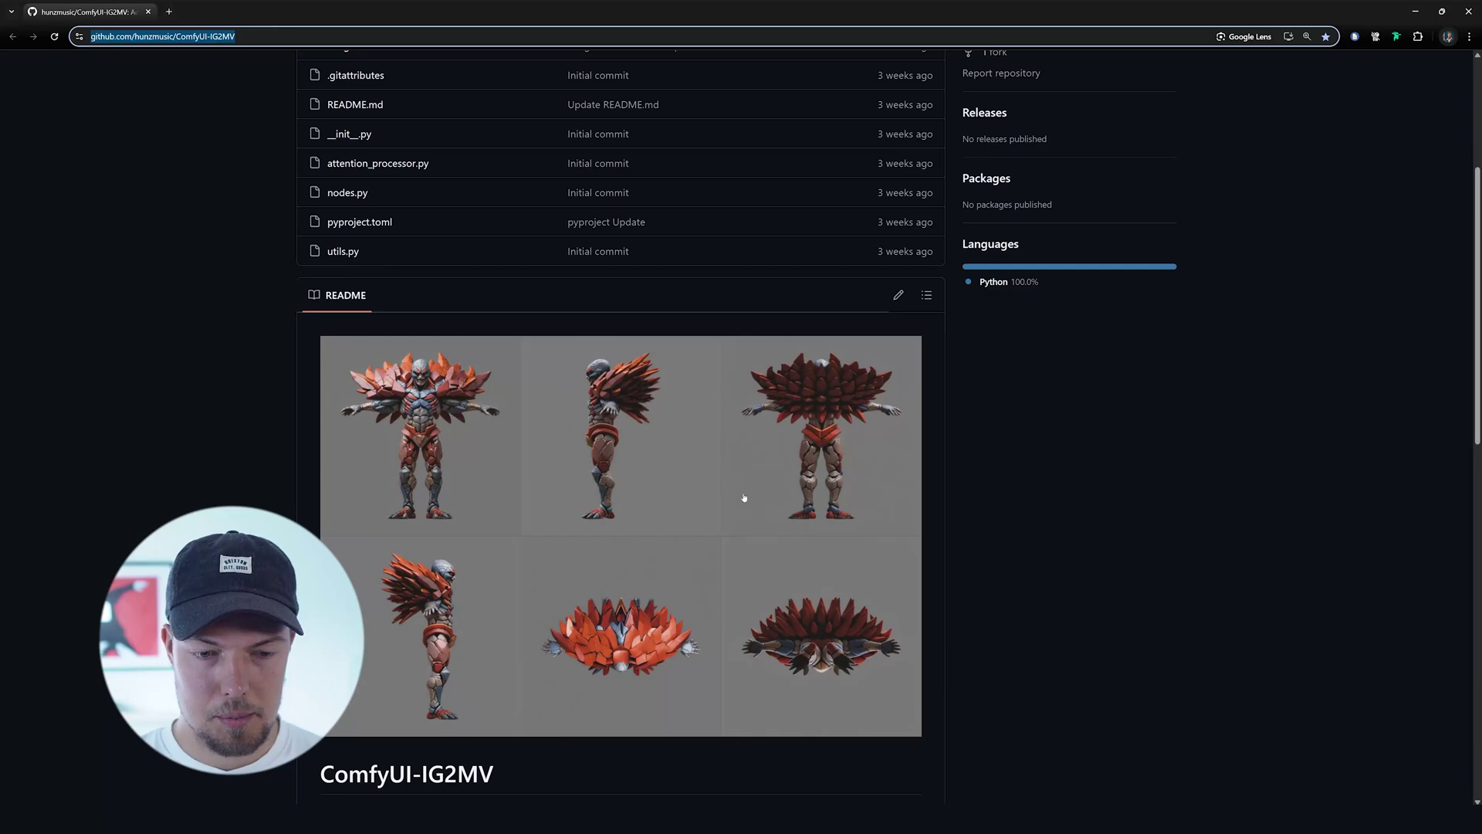
{"action": "scroll", "coordinate": [744, 463], "scroll_direction": "up", "scroll_amount": 4}
{"action": "left_click", "coordinate": [151, 201]}
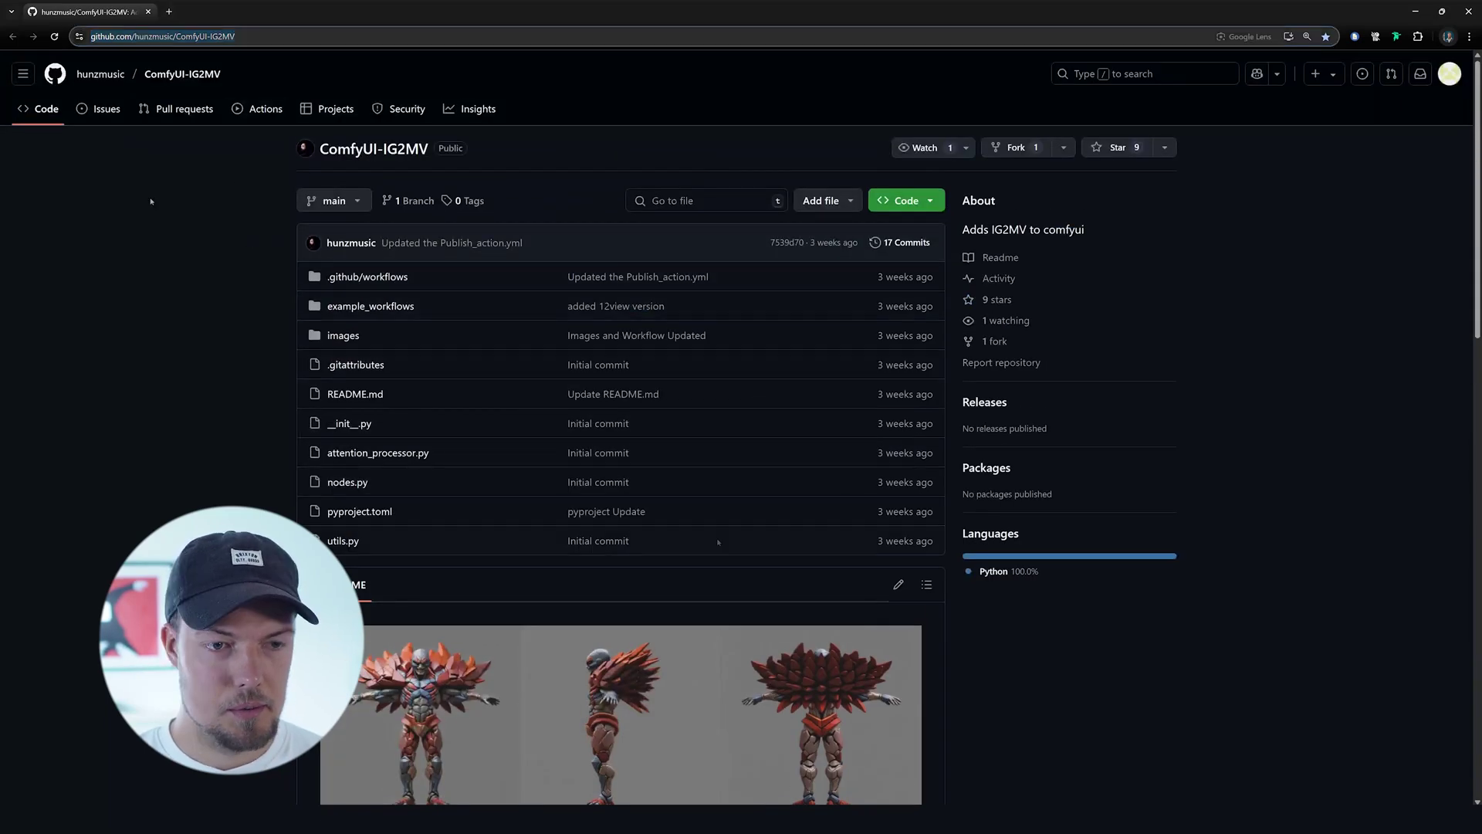
{"action": "left_click", "coordinate": [277, 46]}
{"action": "key", "text": "ctrl+c"}
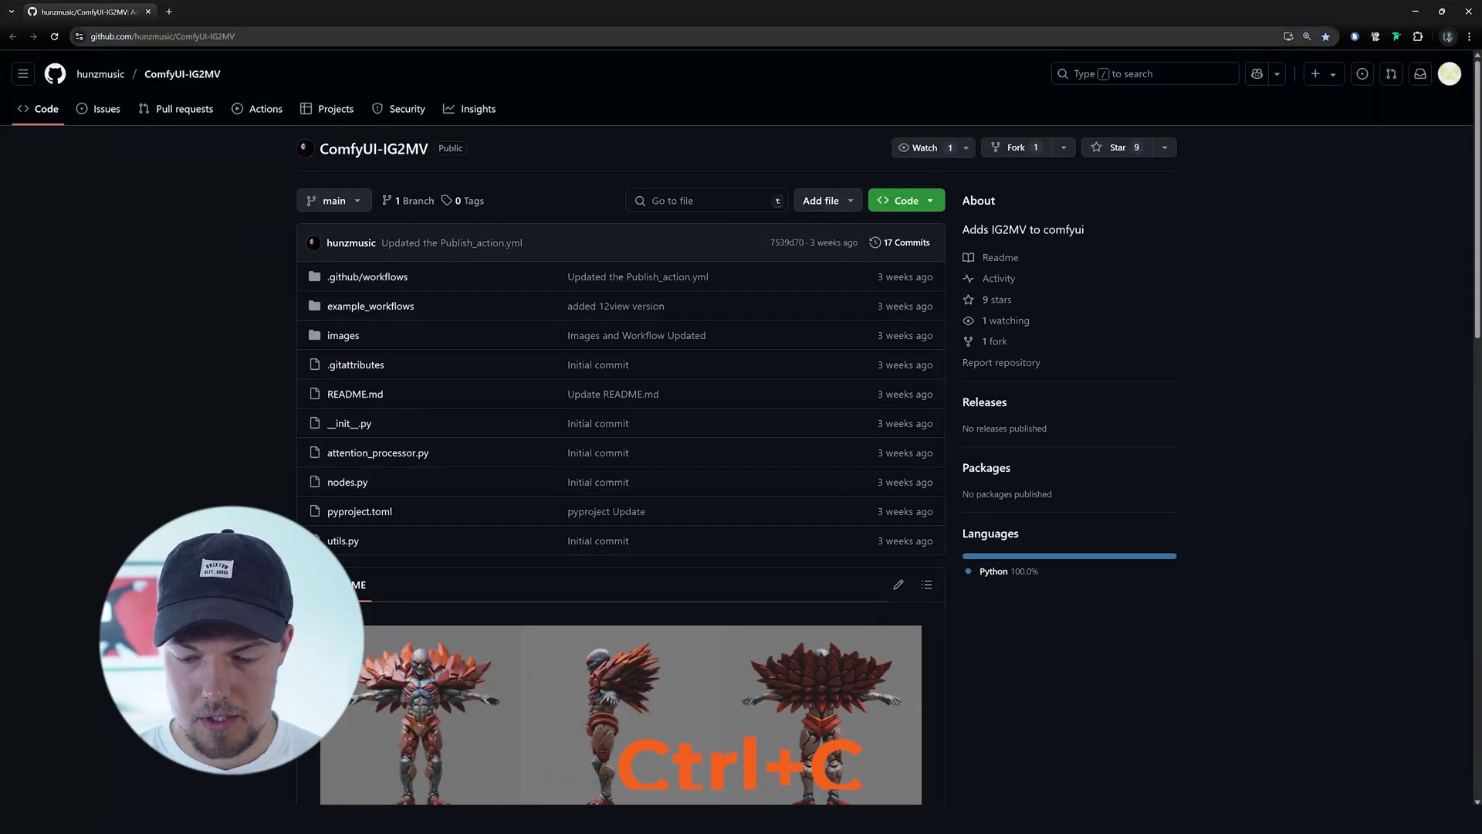
- Return to the custom_nodes folder window and launch a command prompt (cmd) at that location
{"action": "left_click", "coordinate": [965, 818]}
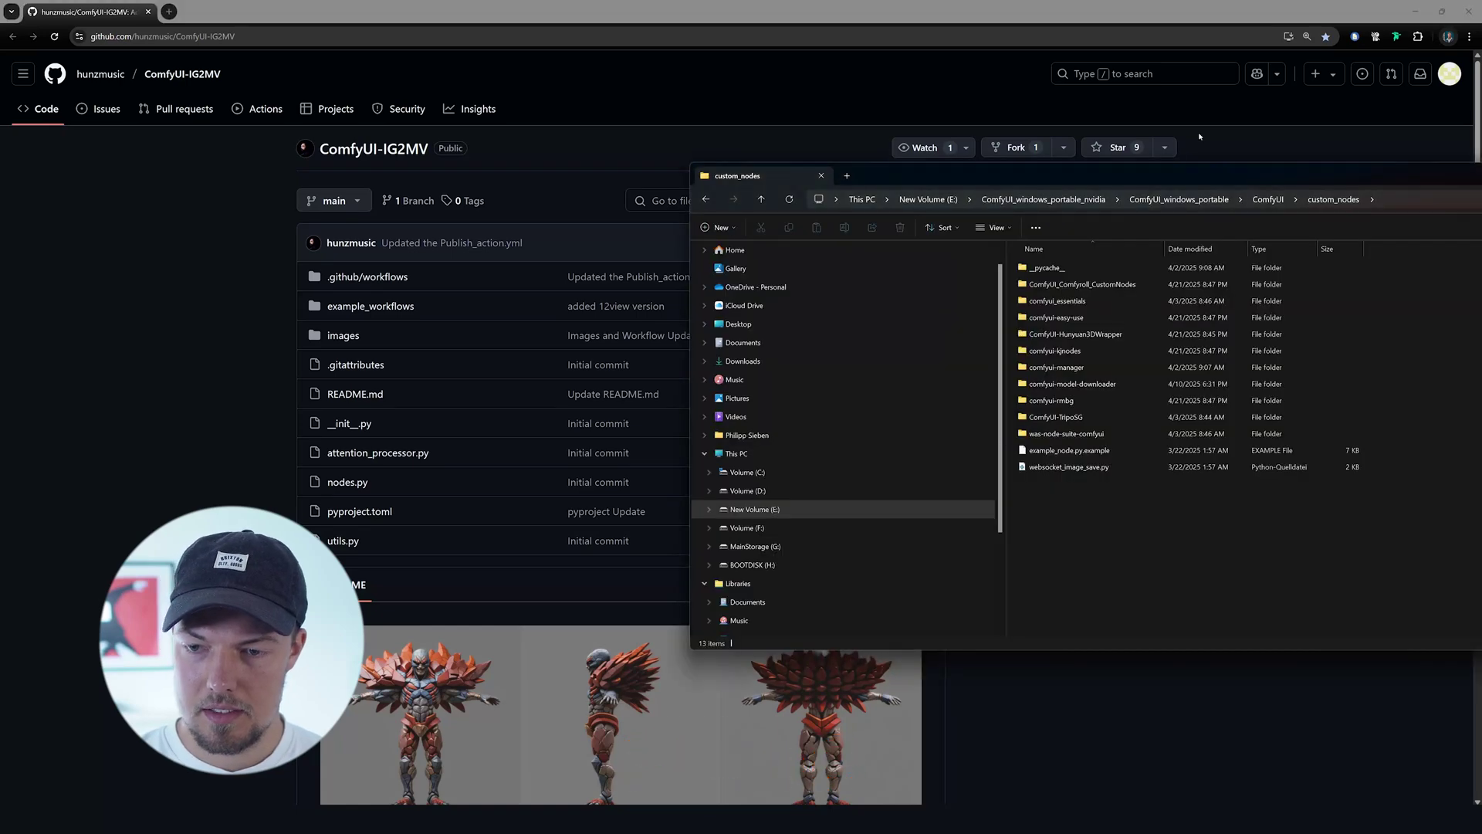
{"action": "left_click_drag", "start_coordinate": [1223, 174], "coordinate": [854, 184]}
{"action": "left_click", "coordinate": [1048, 209]}
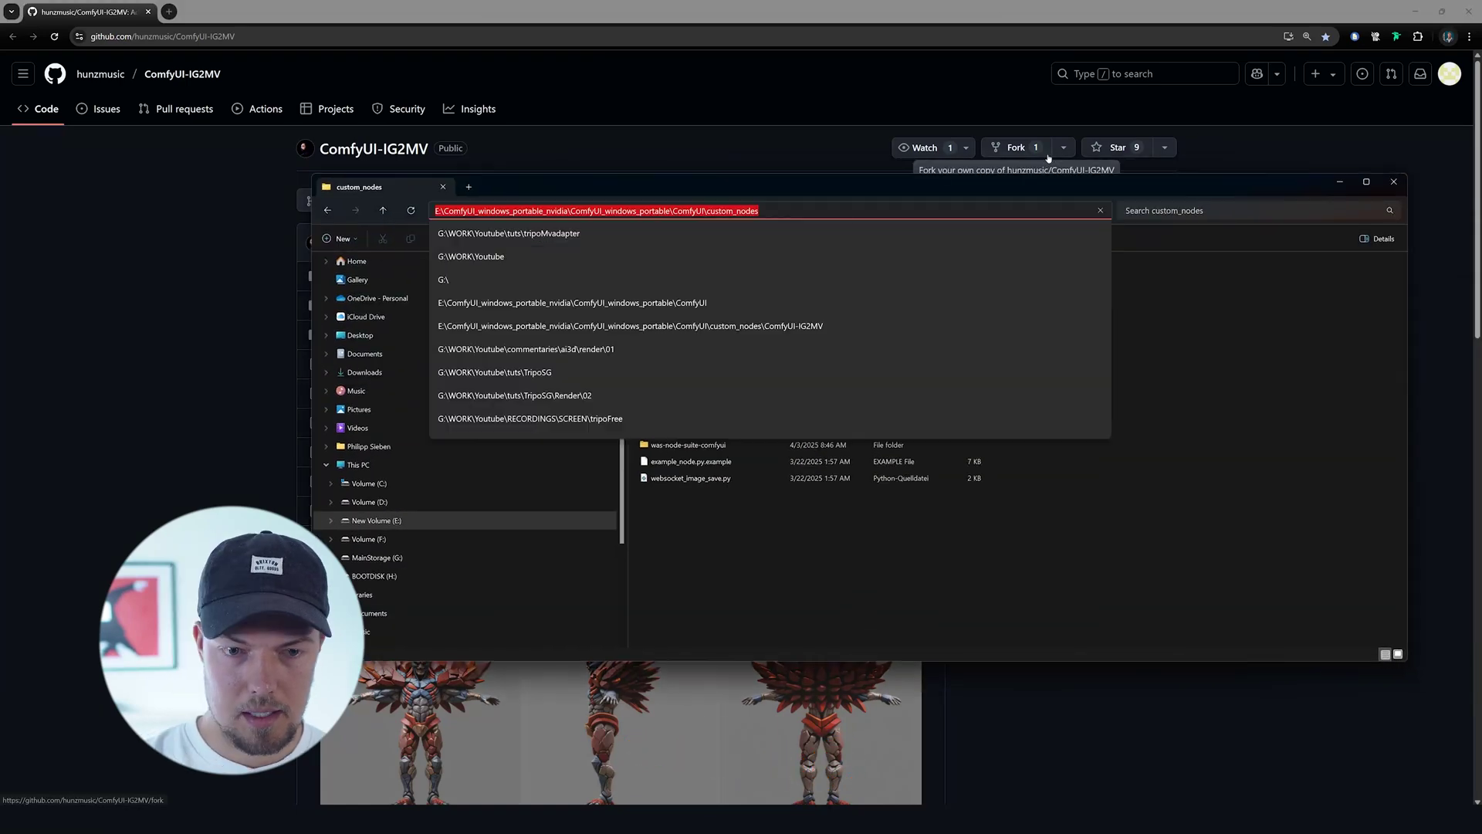
{"action": "type", "text": "cmd"}
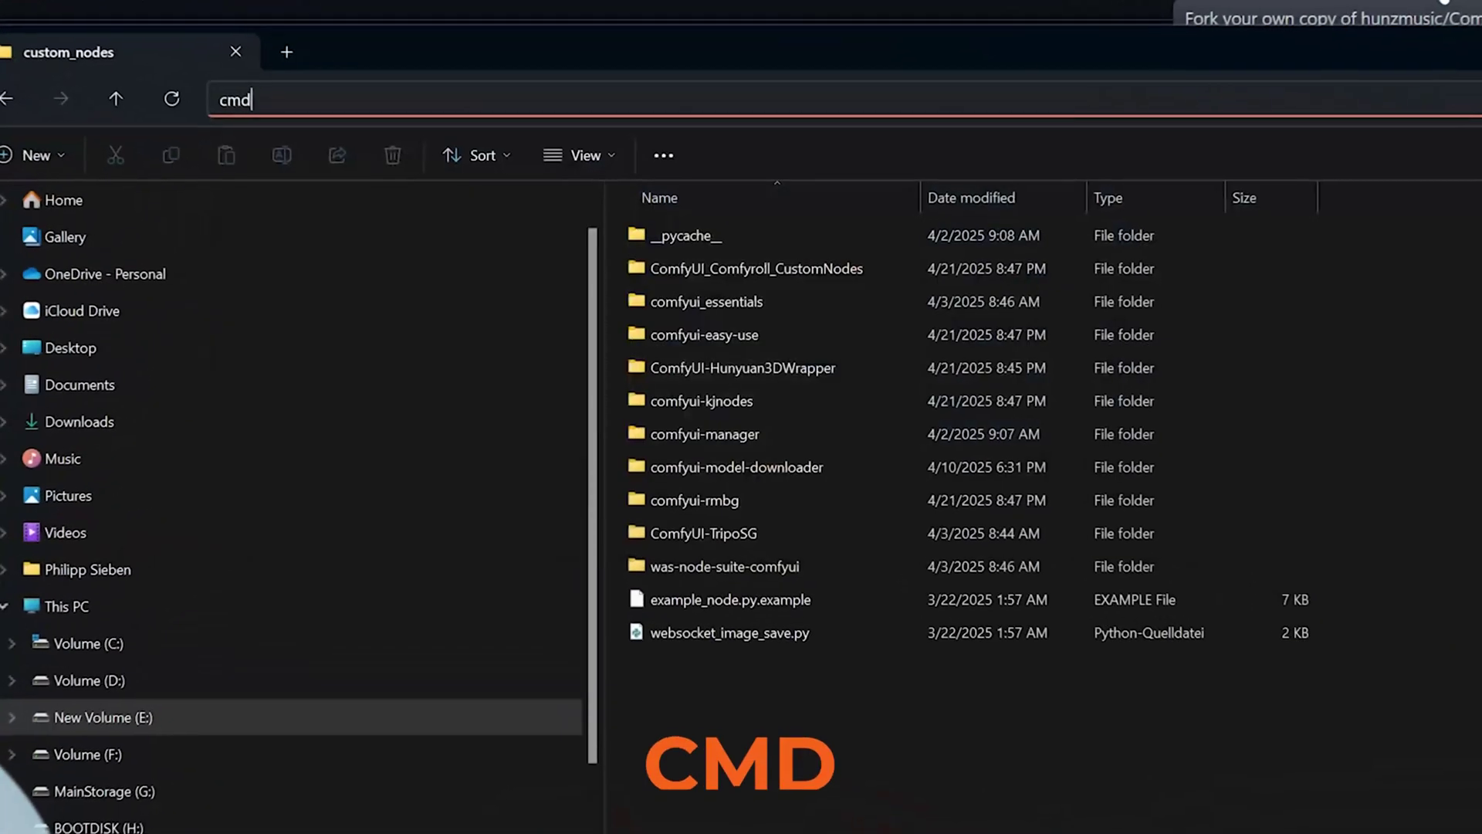
{"action": "key", "text": "Return"}
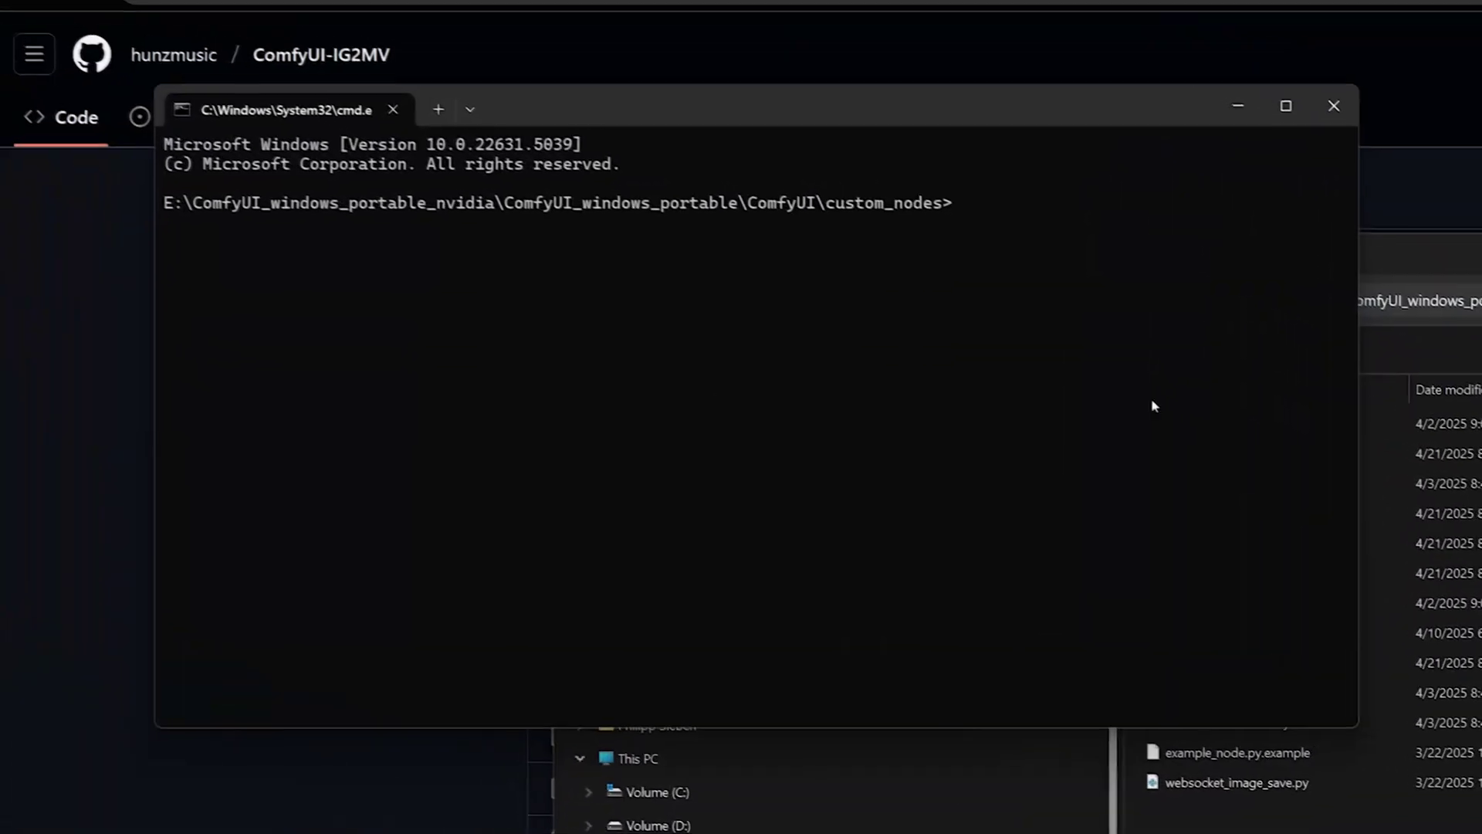
{"action": "type", "text": "git "}
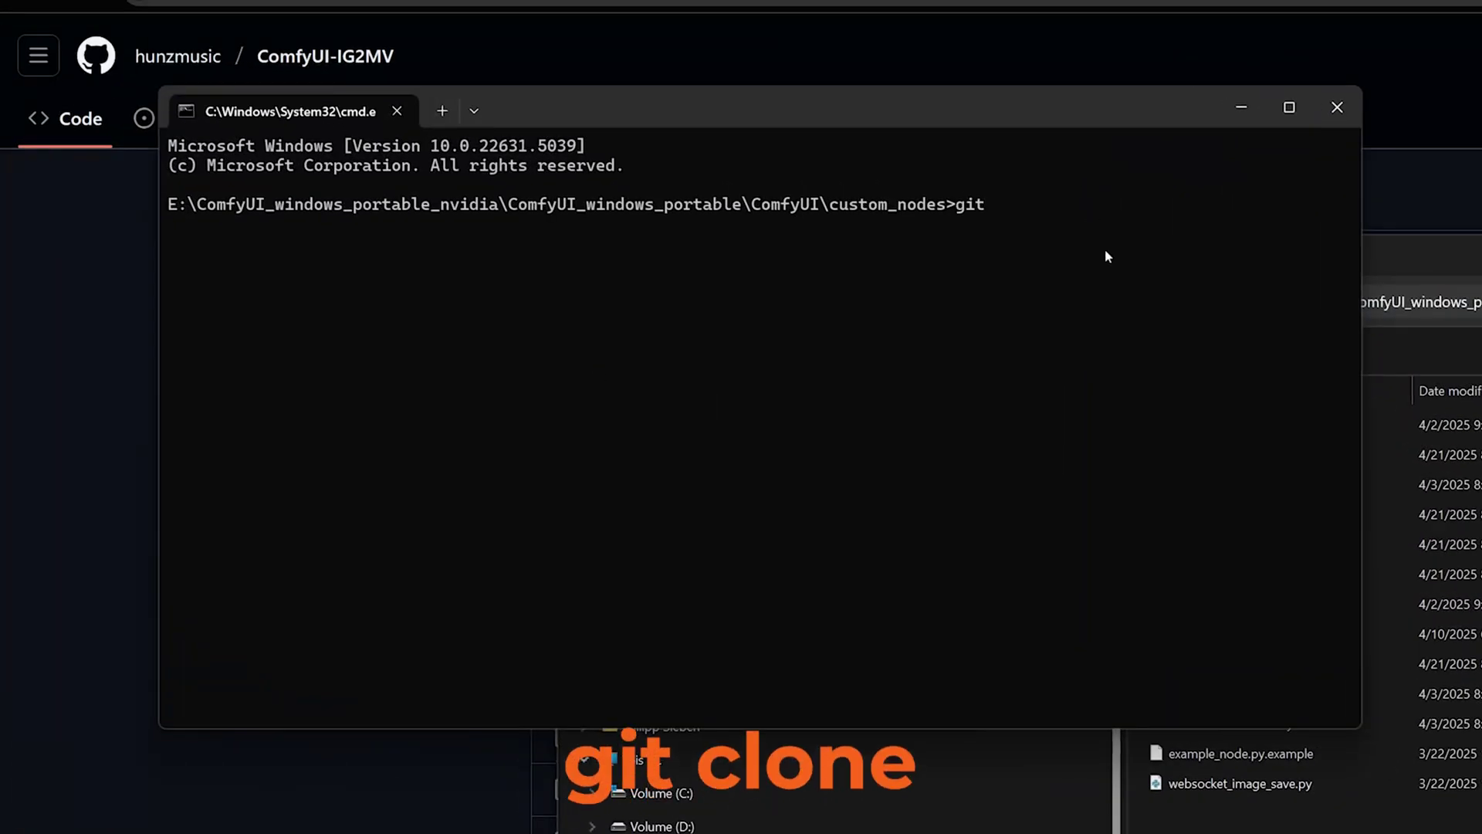
{"action": "type", "text": "clone https://github.com/hunzmusic/ComfyUI-IG2MV"}
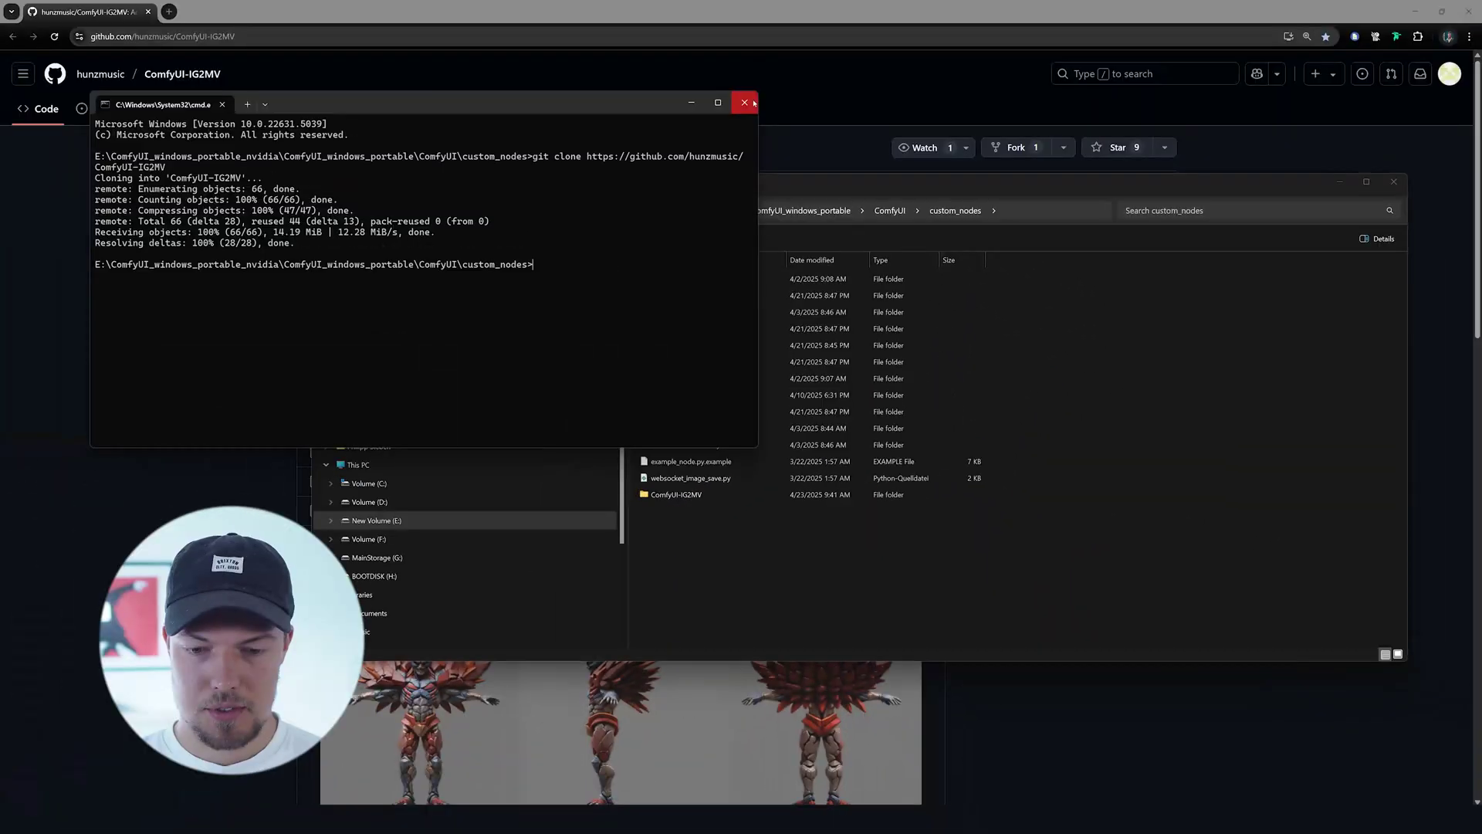
{"action": "left_click", "coordinate": [747, 102]}
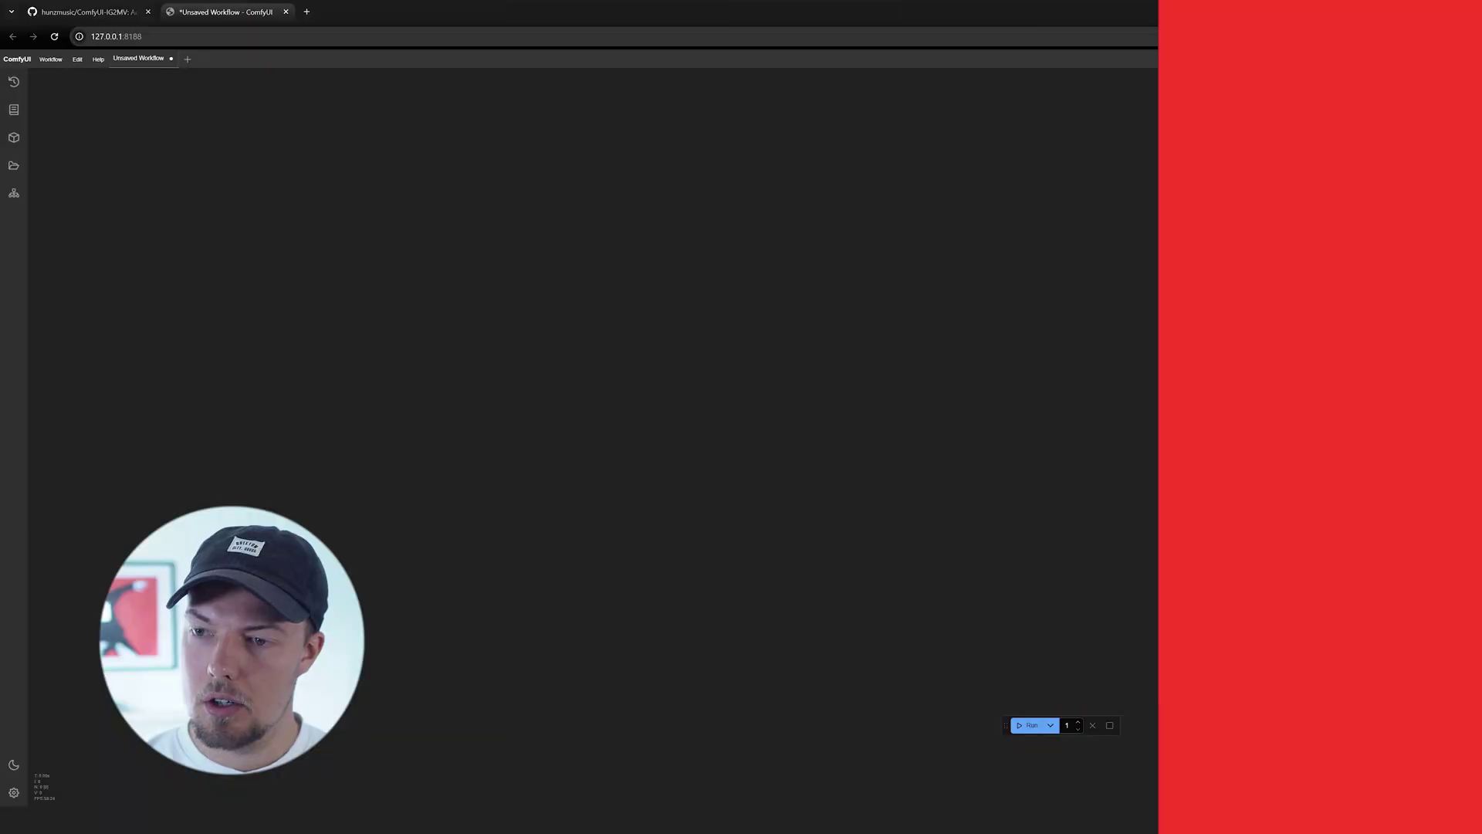
- In ComfyUI's custom node manager, search for "mv" and install the nightly version of ComfyUI-MVAdapter
{"action": "left_click", "coordinate": [1360, 61]}
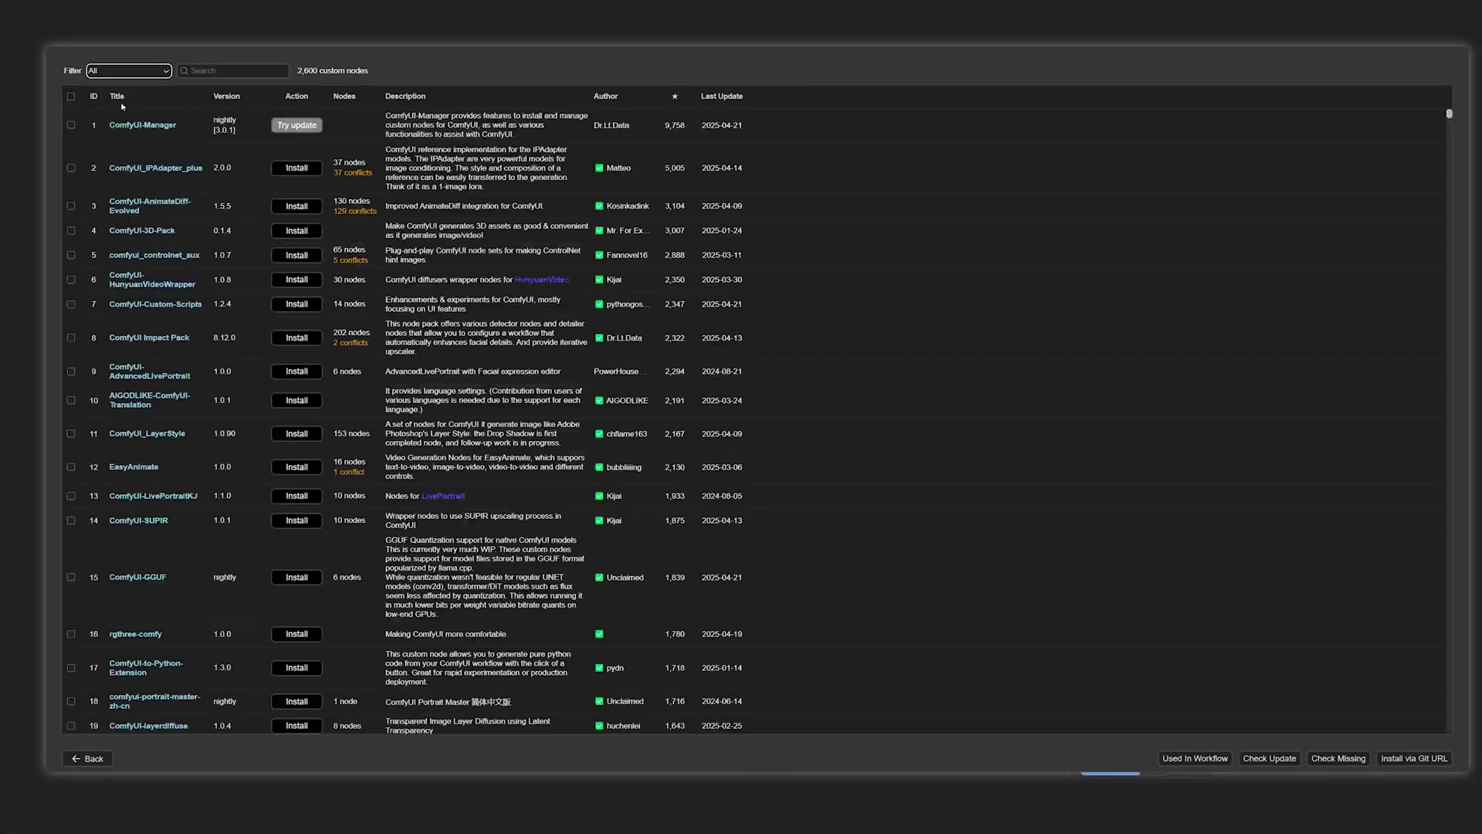
{"action": "type", "text": "mv"}
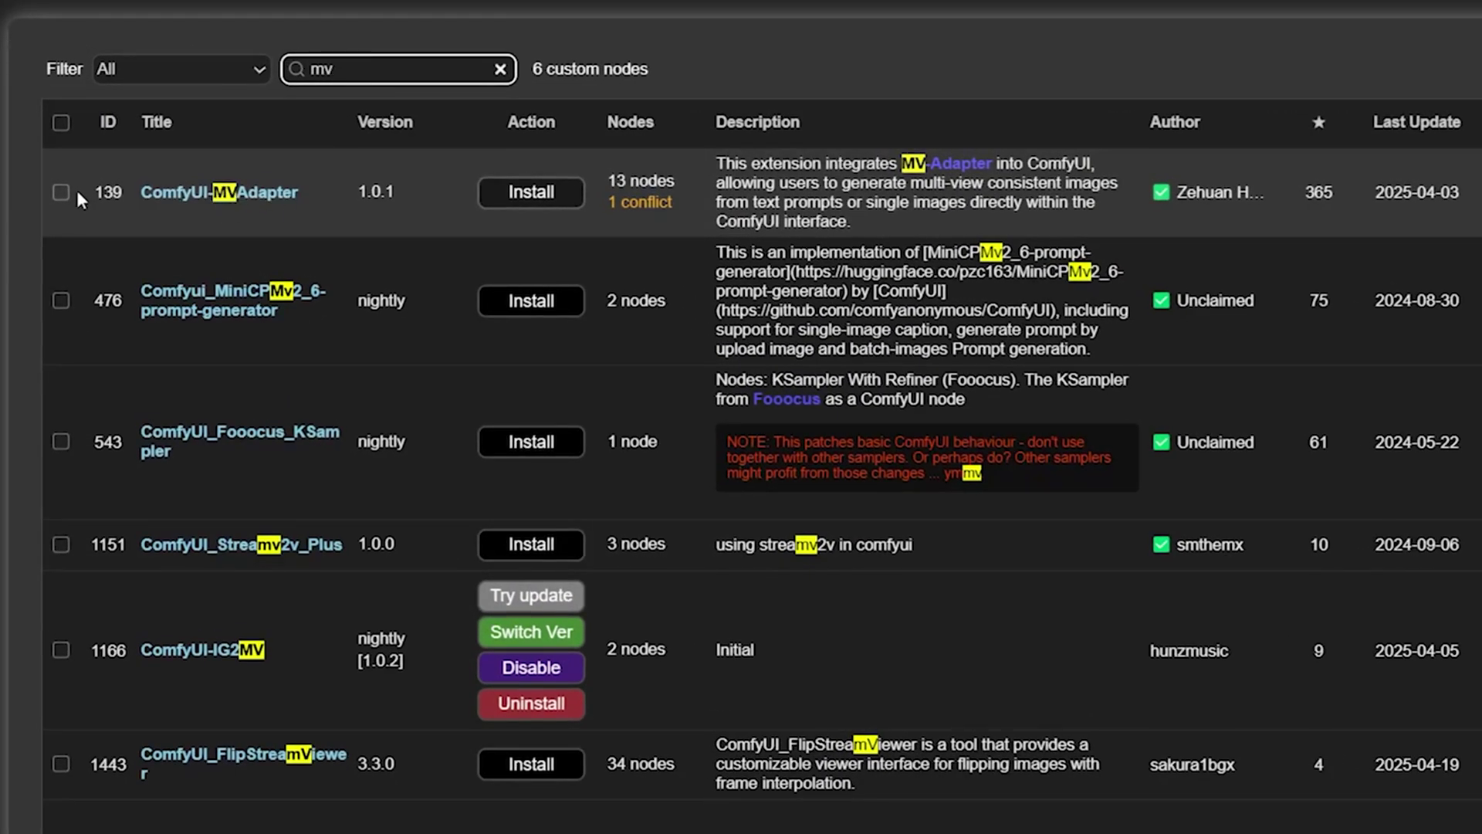
{"action": "left_click", "coordinate": [60, 191]}
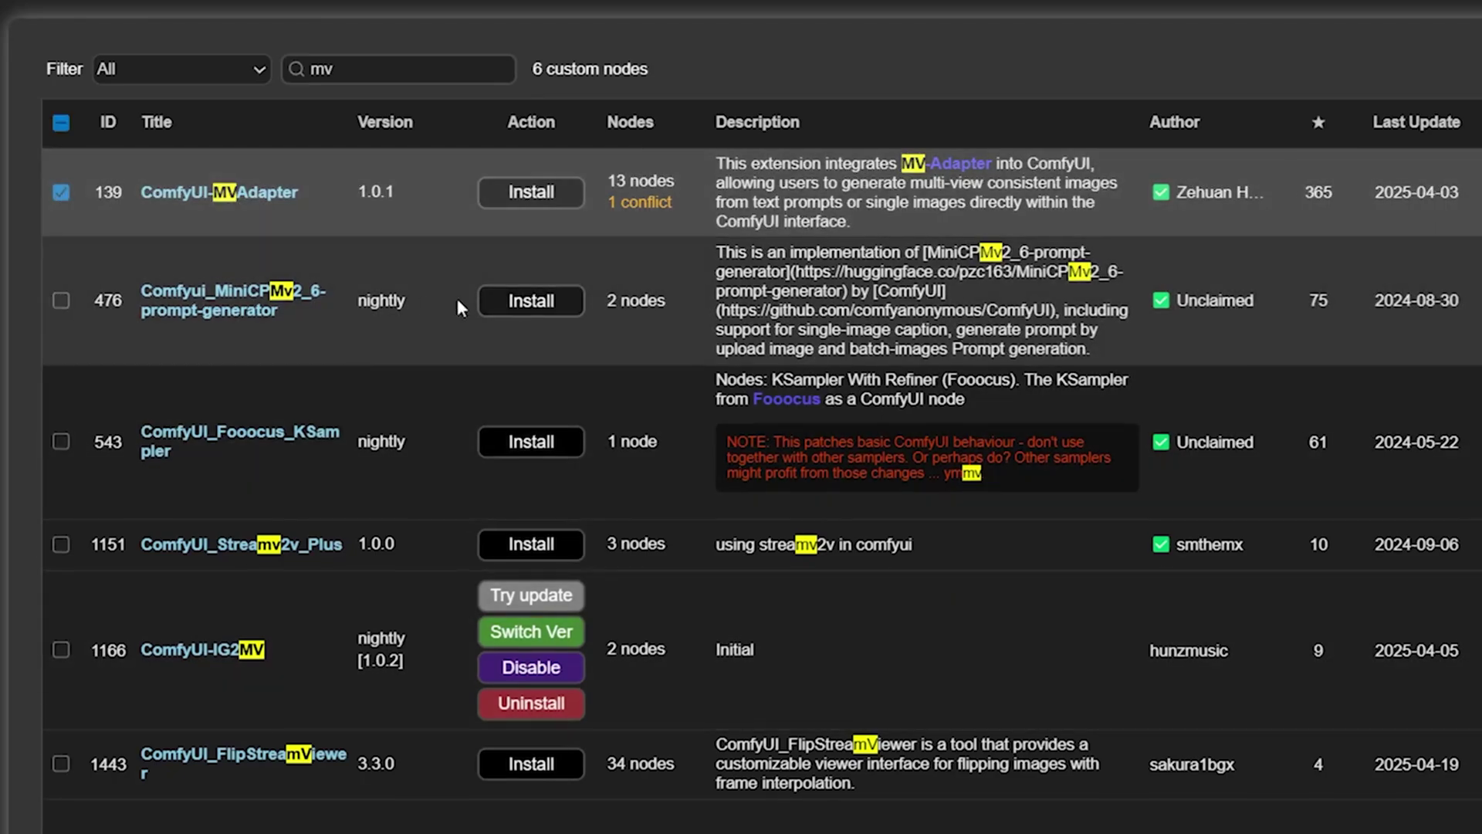
{"action": "left_click", "coordinate": [539, 195]}
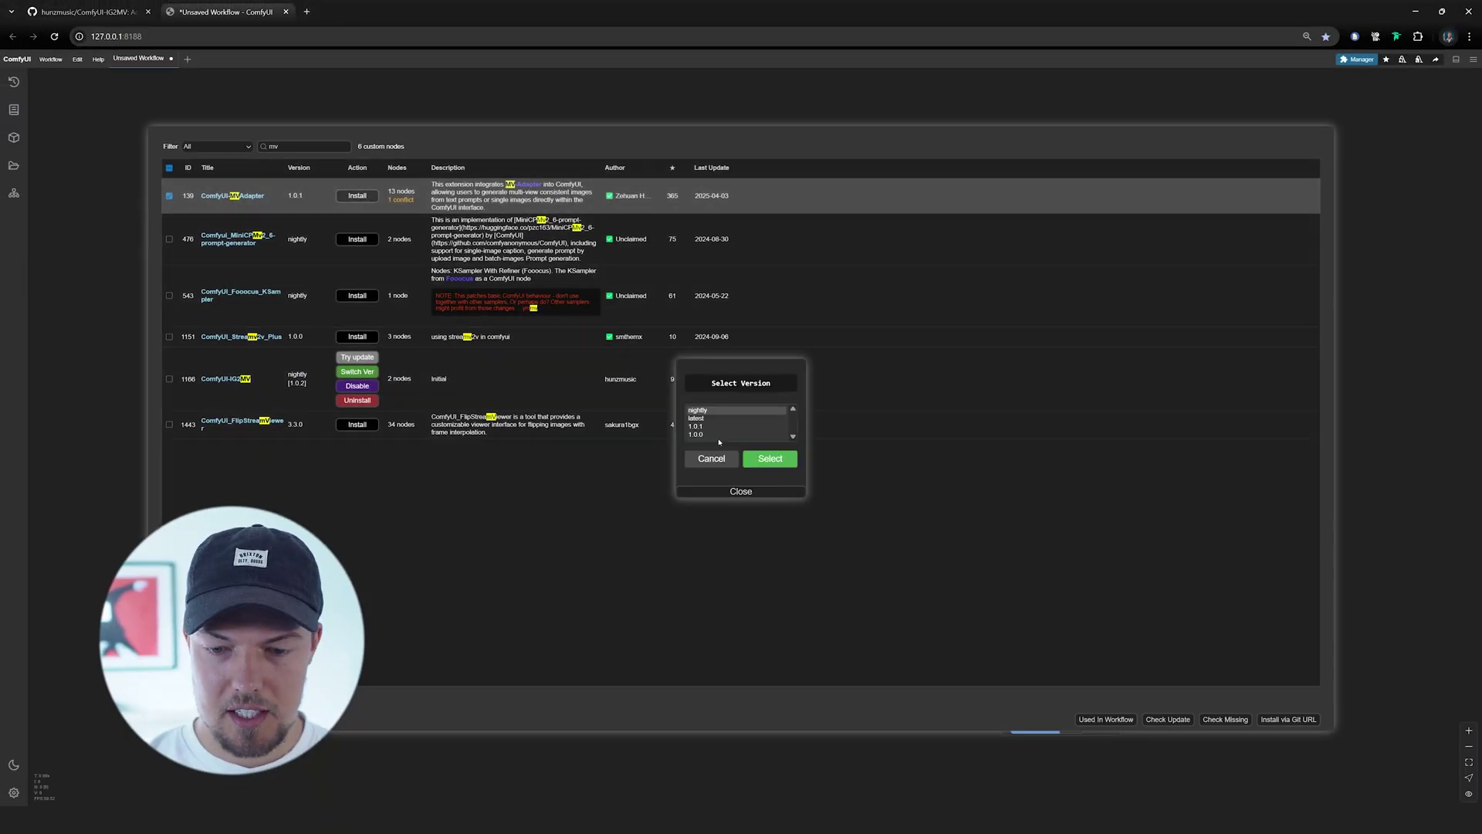
{"action": "left_click", "coordinate": [767, 459]}
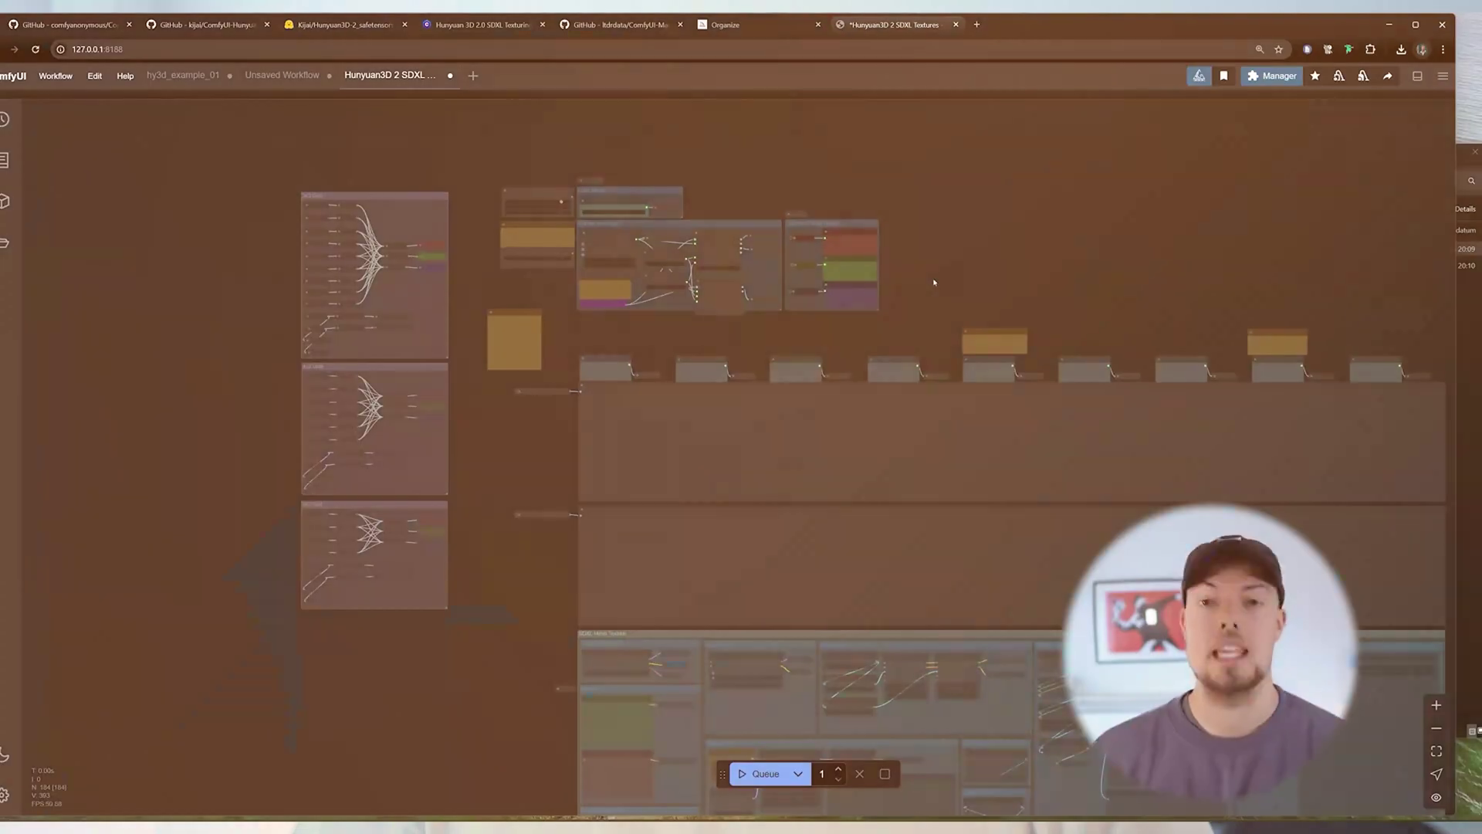
{"action": "scroll", "coordinate": [739, 183], "scroll_direction": "up", "scroll_amount": 6}
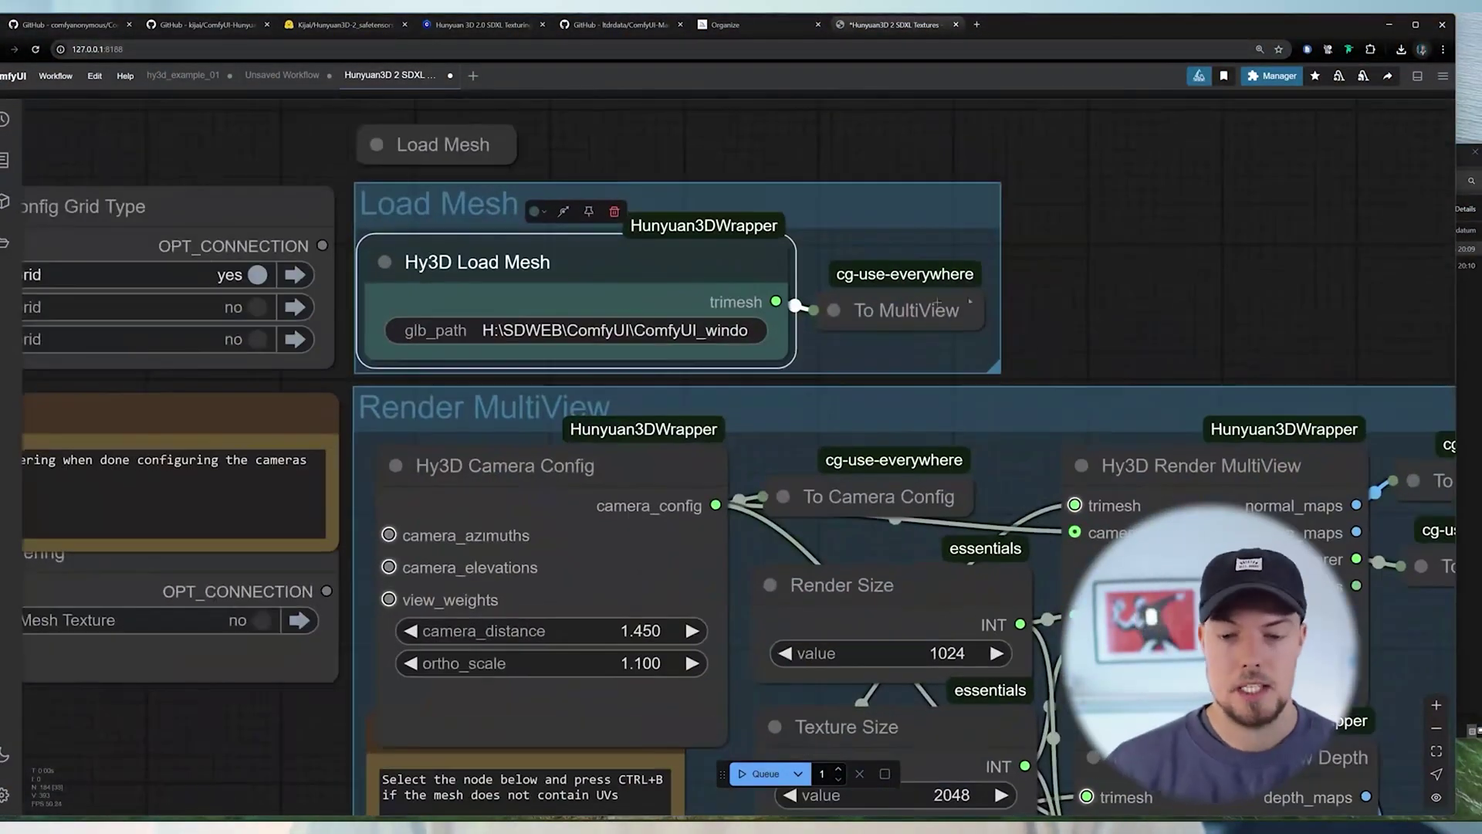
{"action": "left_click", "coordinate": [1068, 206]}
{"action": "left_click_drag", "start_coordinate": [1068, 205], "coordinate": [1052, 159]}
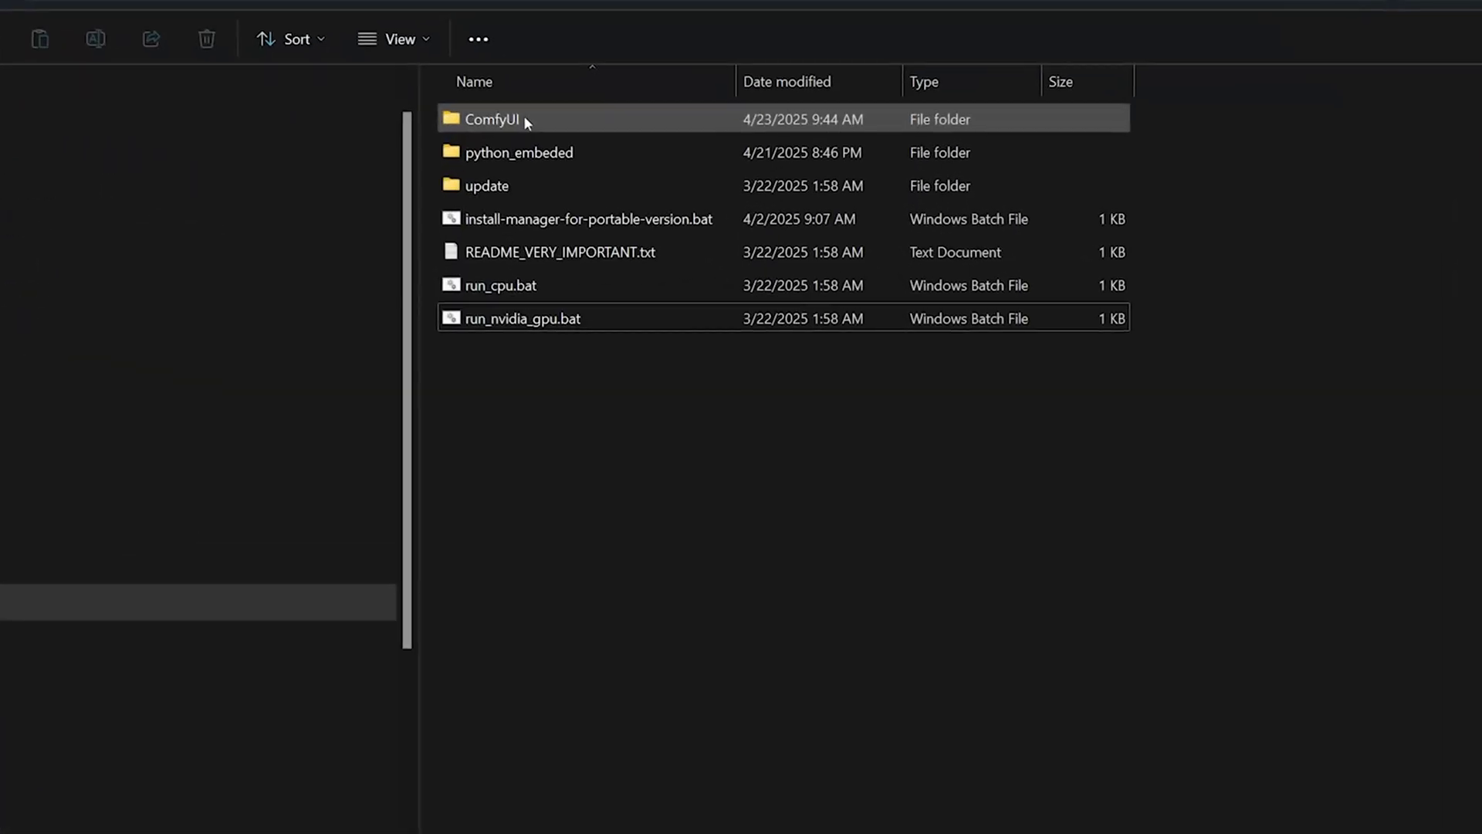
- Open the example_workflows folder of the ComfyUI-IG2MV package within ComfyUI's custom_nodes
{"action": "double_click", "coordinate": [551, 144]}
{"action": "double_click", "coordinate": [507, 421]}
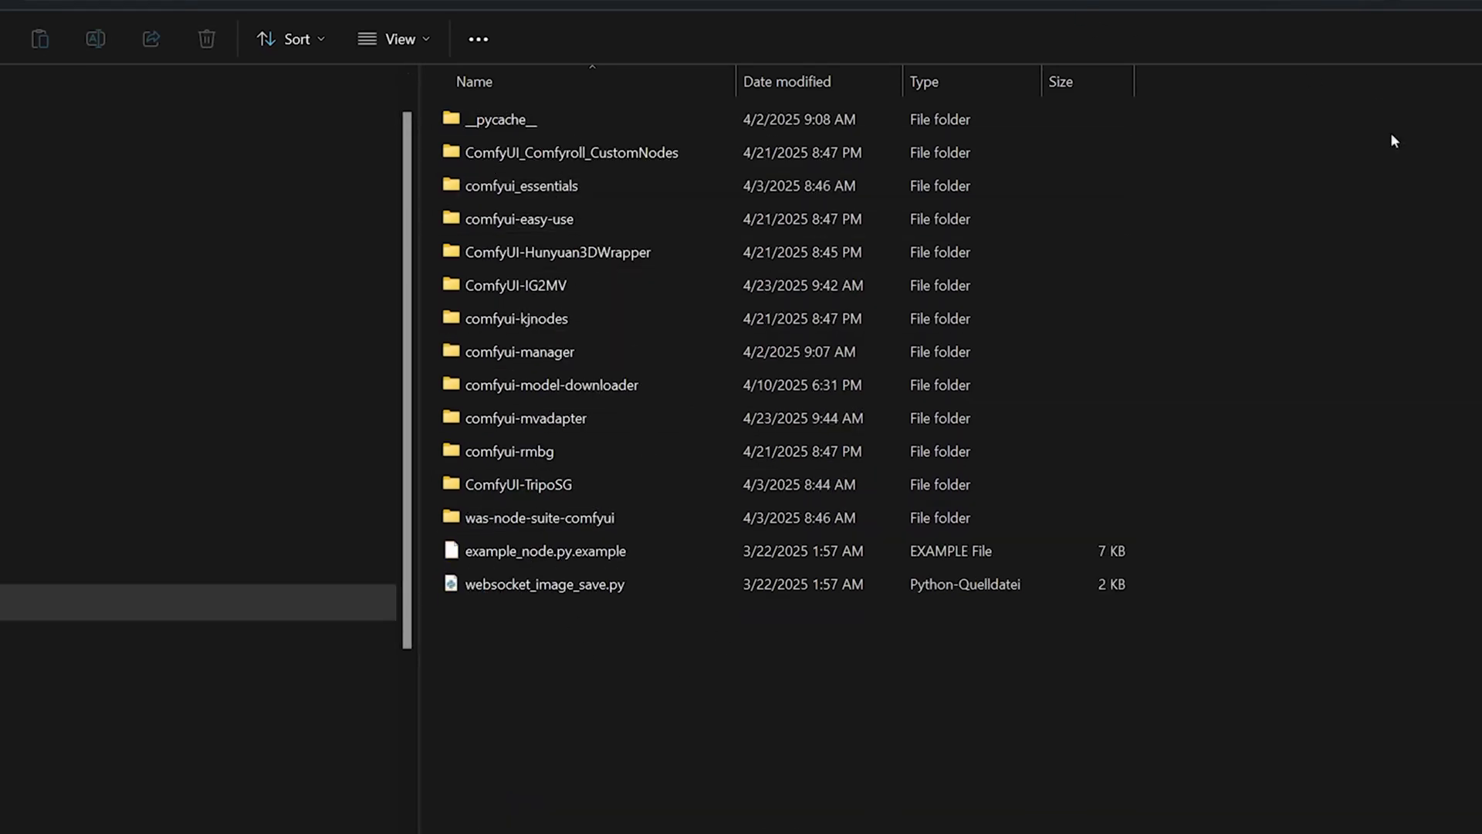
{"action": "left_click", "coordinate": [539, 295]}
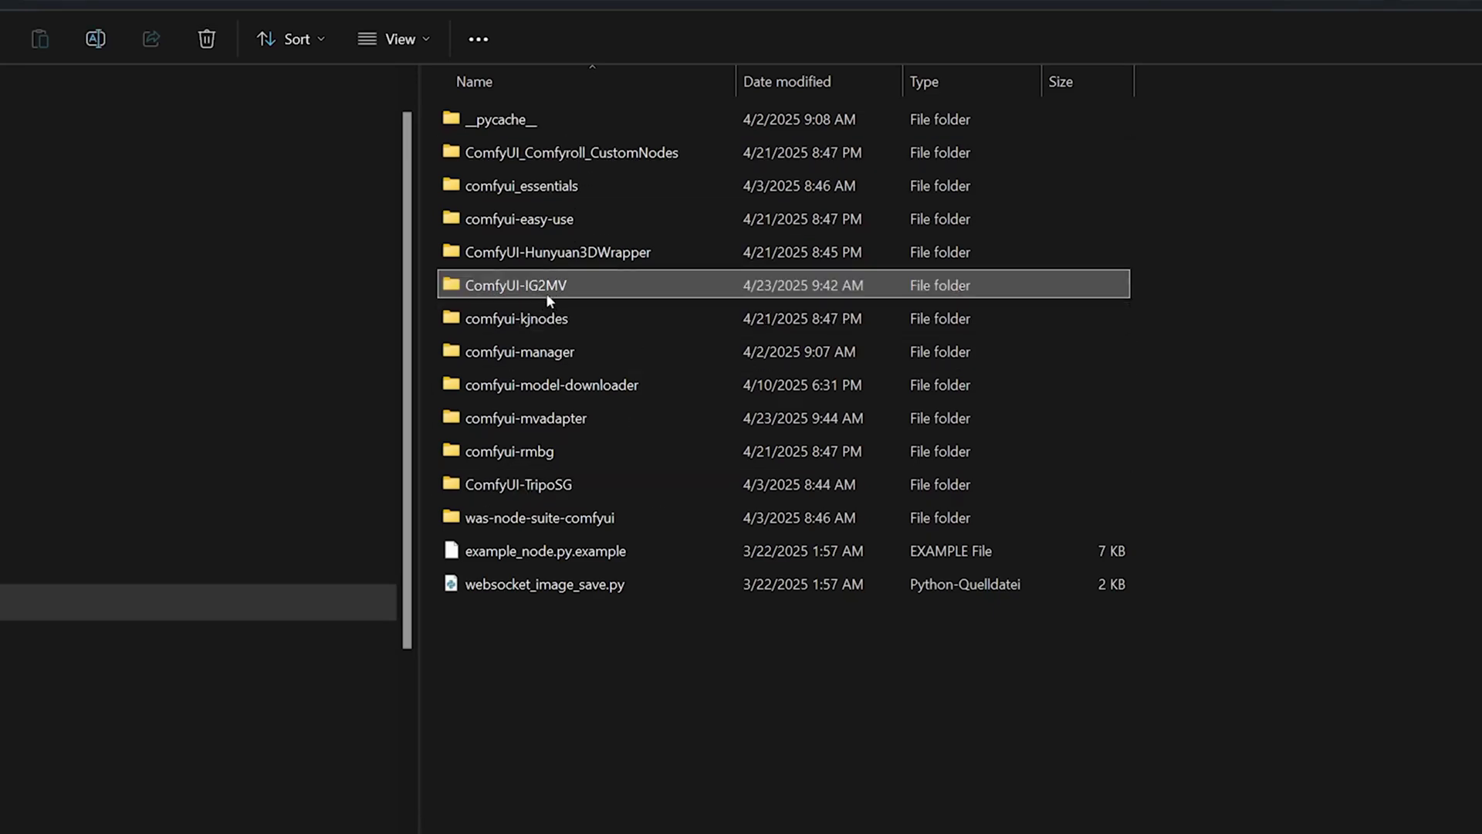
{"action": "mouse_move", "coordinate": [551, 294]}
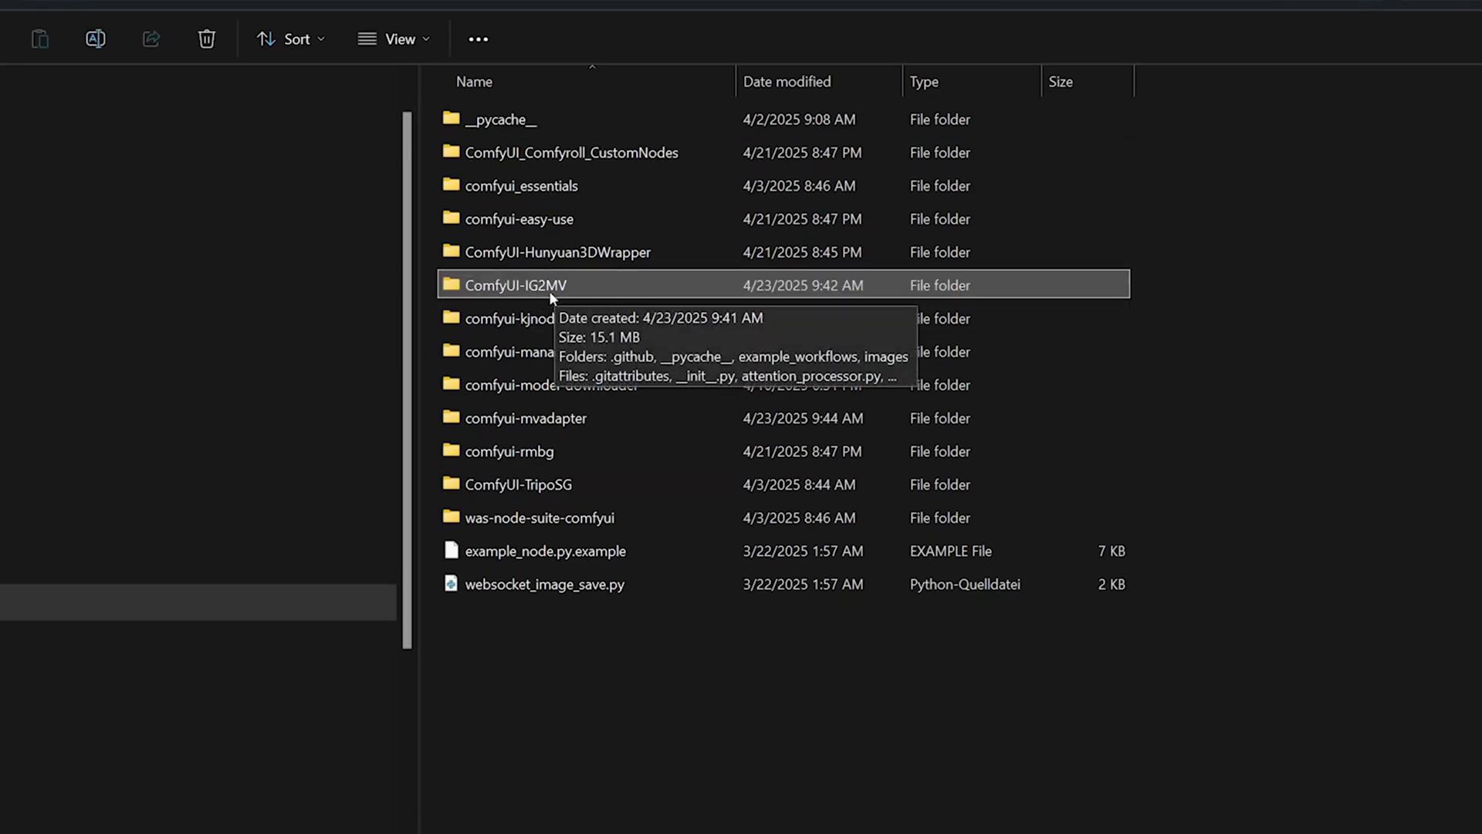
{"action": "double_click", "coordinate": [548, 289]}
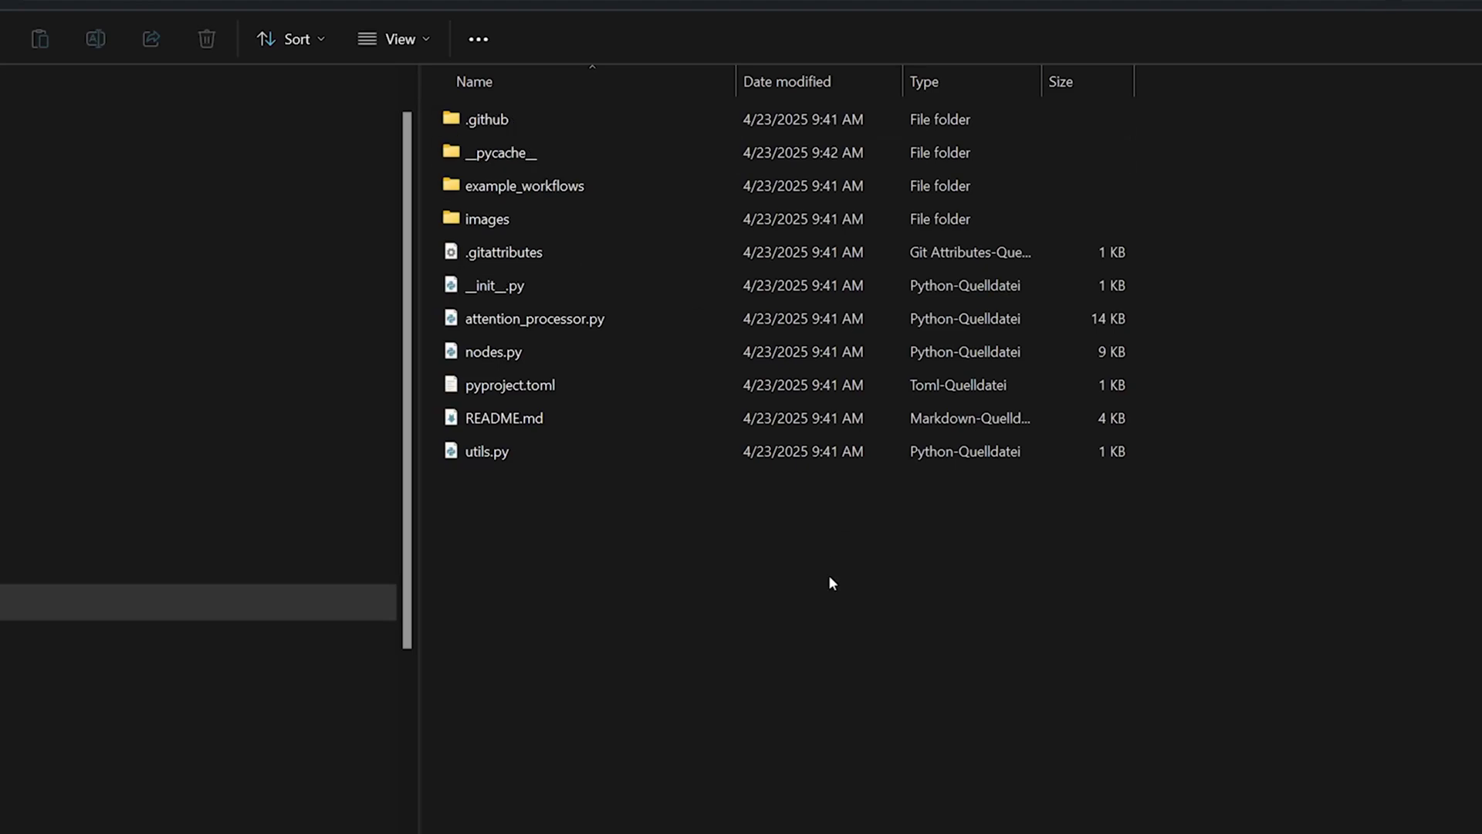
{"action": "double_click", "coordinate": [524, 192]}
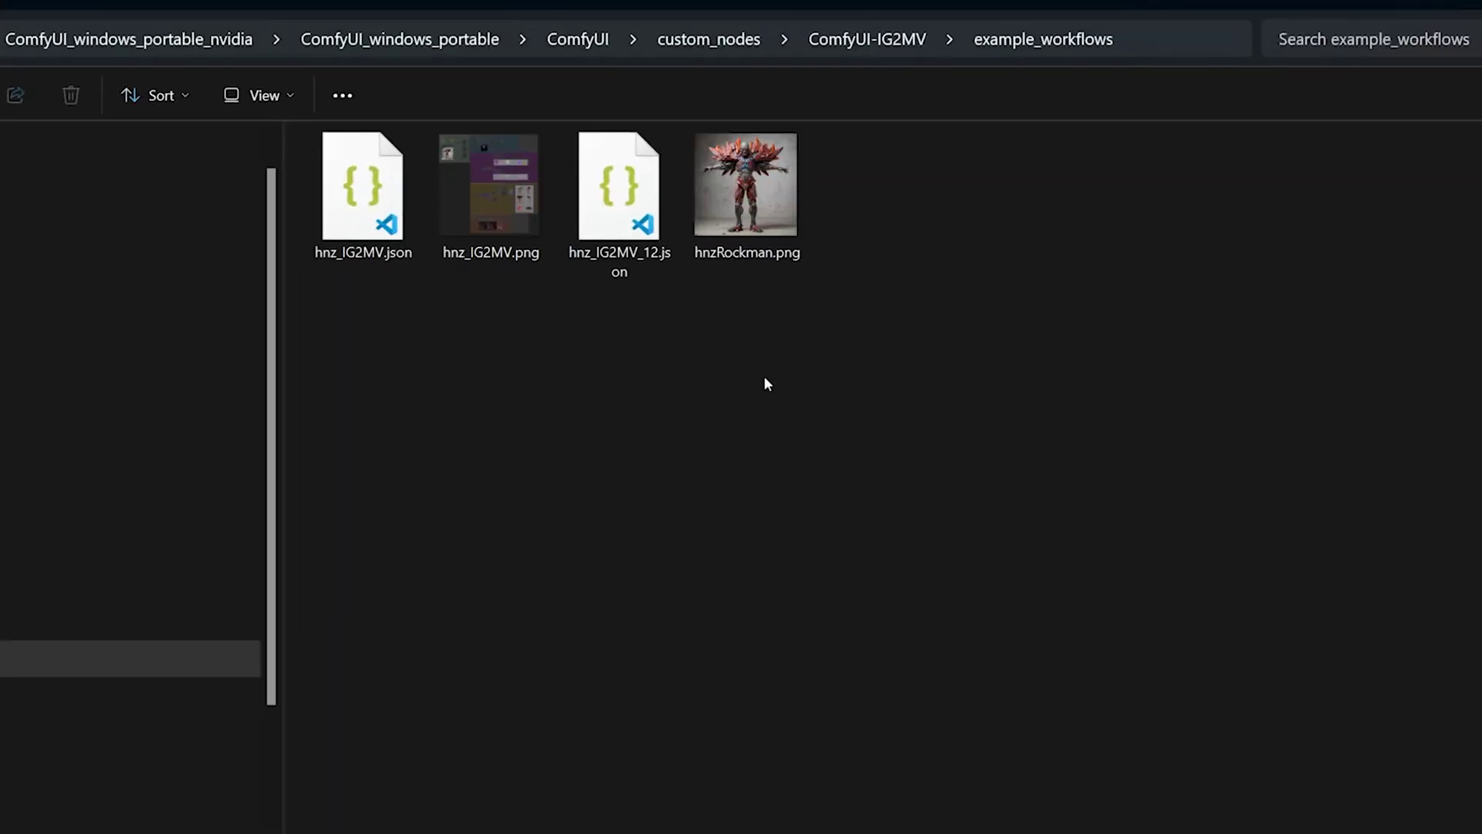
- Go through the example workflow files and select hnz_IG2MV_12.json
{"action": "left_click", "coordinate": [768, 238]}
{"action": "left_click", "coordinate": [474, 215]}
{"action": "left_click", "coordinate": [616, 245]}
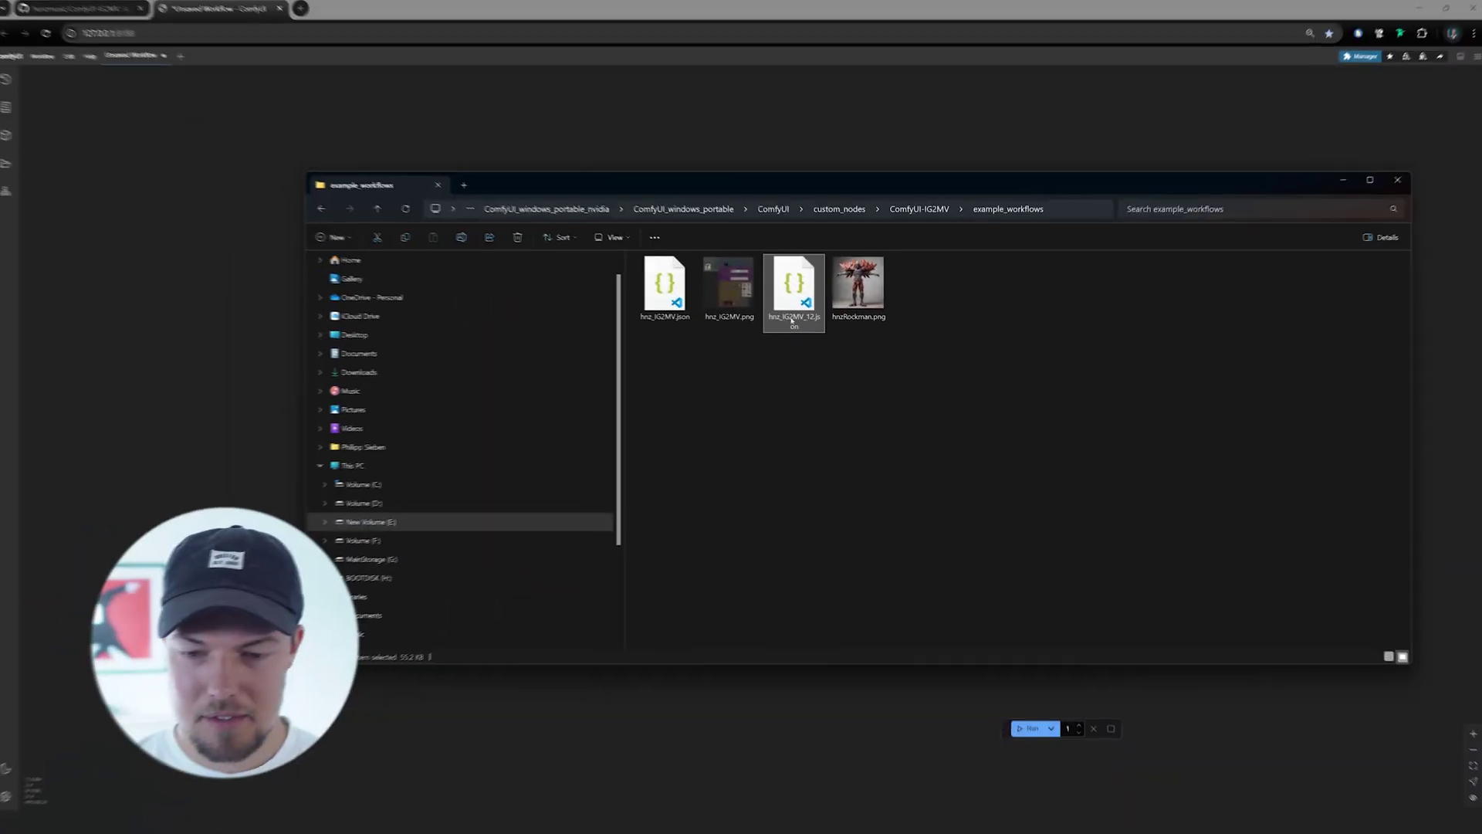
- Load the example workflow file hnz_IG2MV.json onto the ComfyUI canvas
{"action": "left_click", "coordinate": [738, 238]}
{"action": "left_click", "coordinate": [680, 322]}
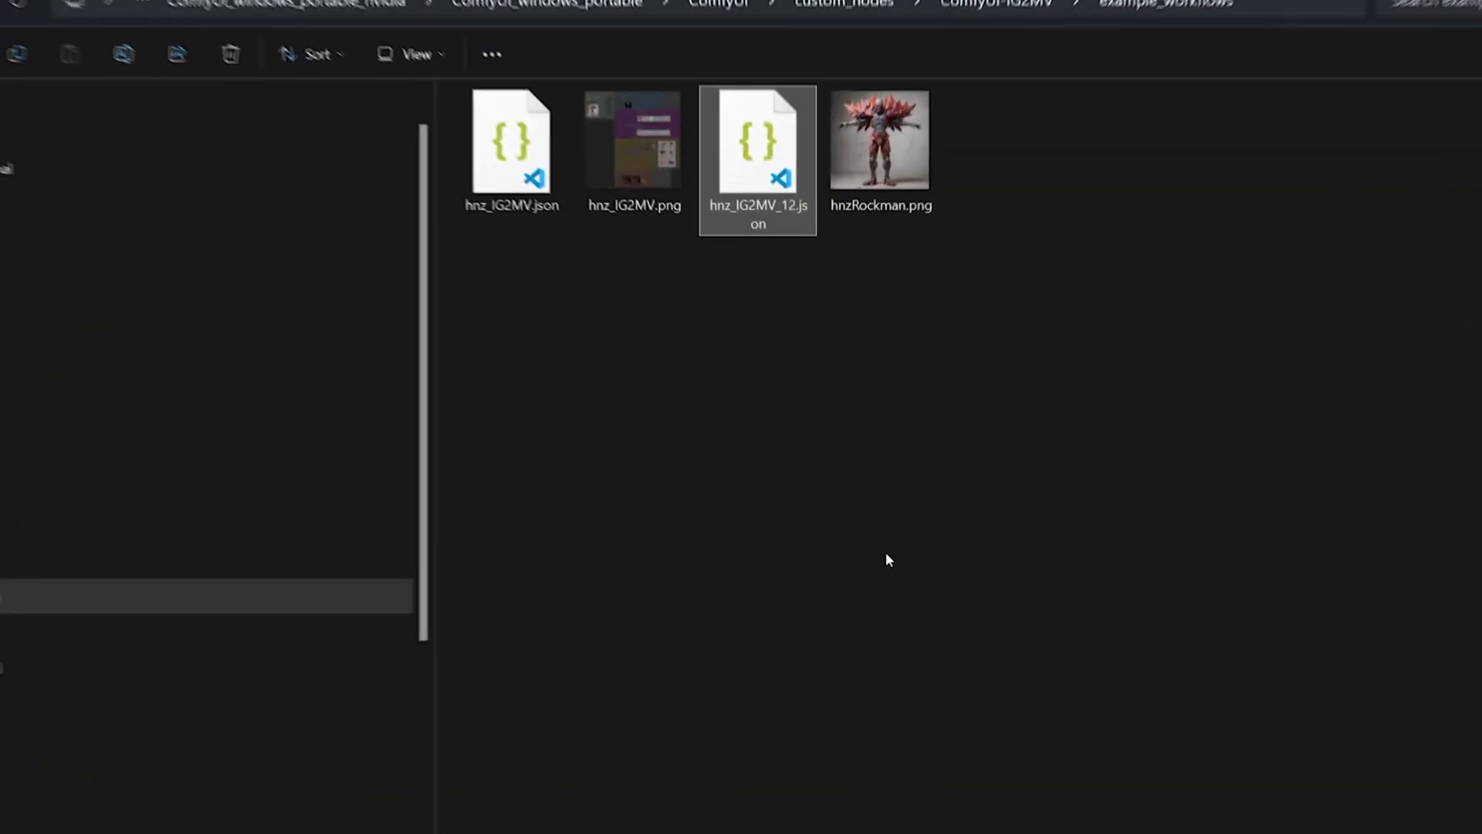
{"action": "left_click", "coordinate": [714, 301]}
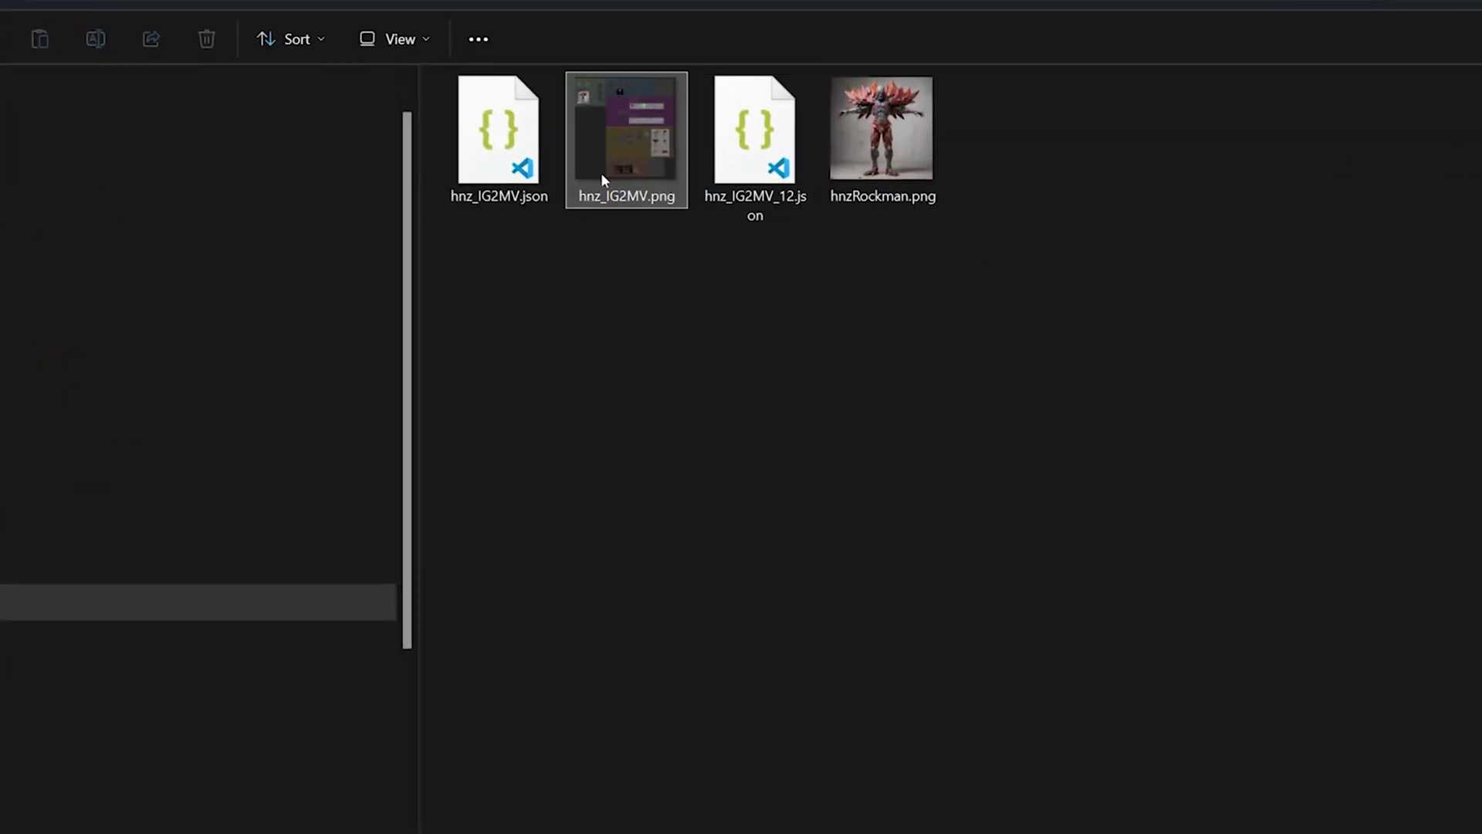
{"action": "key", "text": "Left"}
{"action": "left_click_drag", "start_coordinate": [475, 169], "coordinate": [704, 148]}
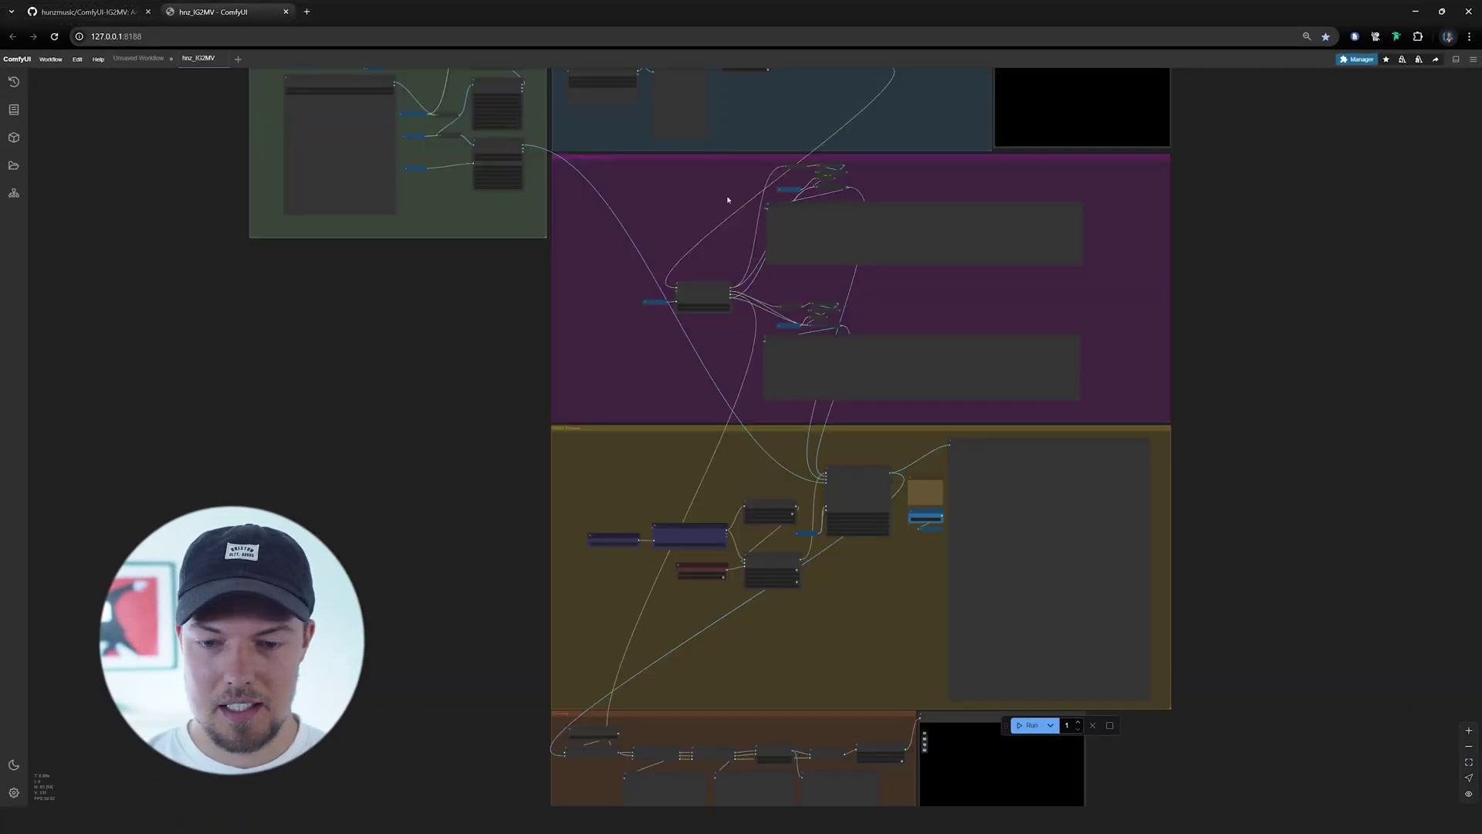
- Check the loaded workflow for missing custom nodes in ComfyUI Manager and close the manager
{"action": "left_click_drag", "start_coordinate": [540, 123], "coordinate": [651, 377]}
{"action": "scroll", "coordinate": [651, 378], "scroll_direction": "up", "scroll_amount": 5}
{"action": "scroll", "coordinate": [718, 447], "scroll_direction": "down", "scroll_amount": 5}
{"action": "left_click_drag", "start_coordinate": [689, 679], "coordinate": [705, 504]}
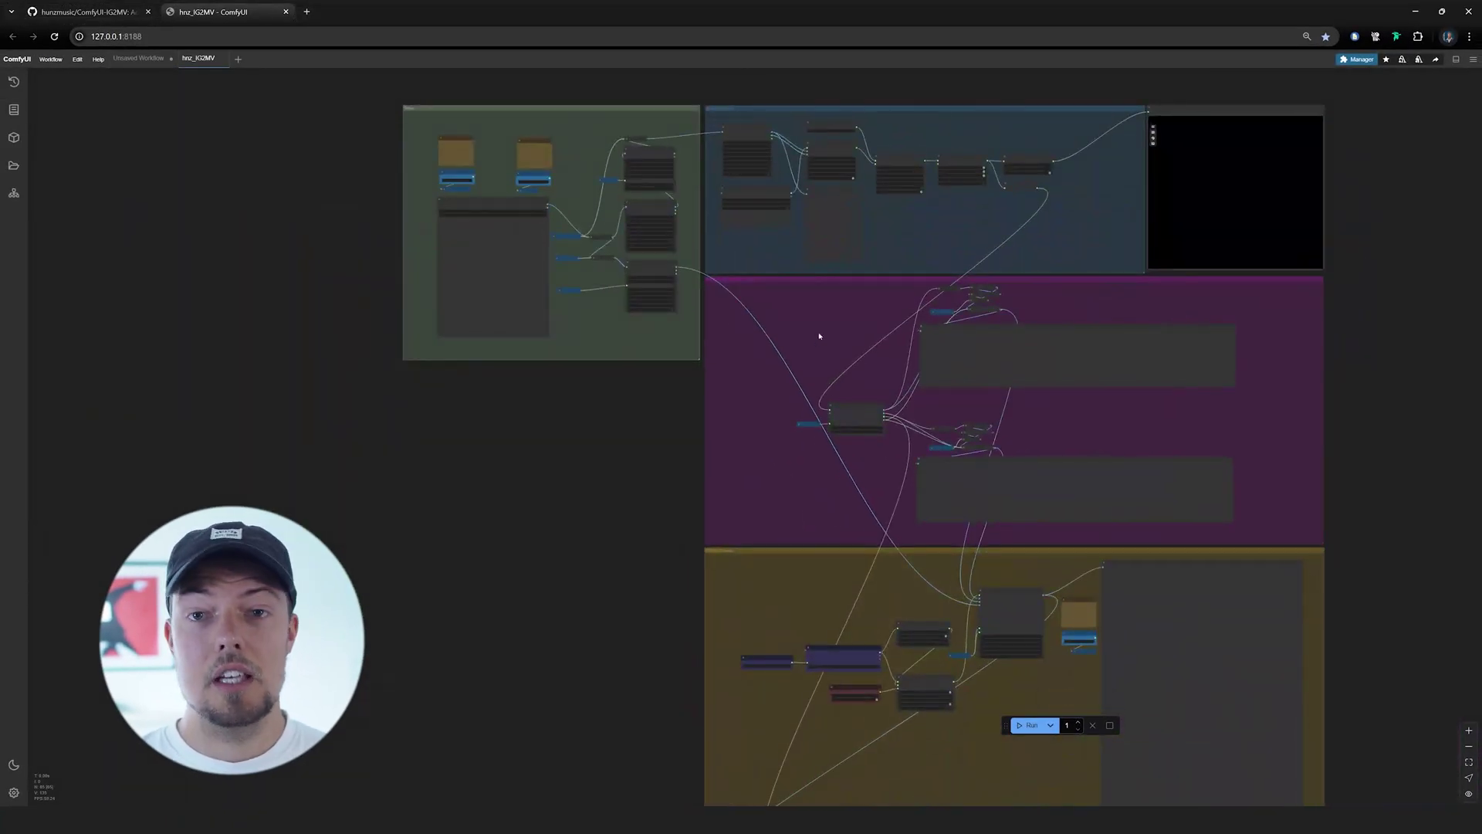
{"action": "scroll", "coordinate": [820, 336], "scroll_direction": "up", "scroll_amount": 4}
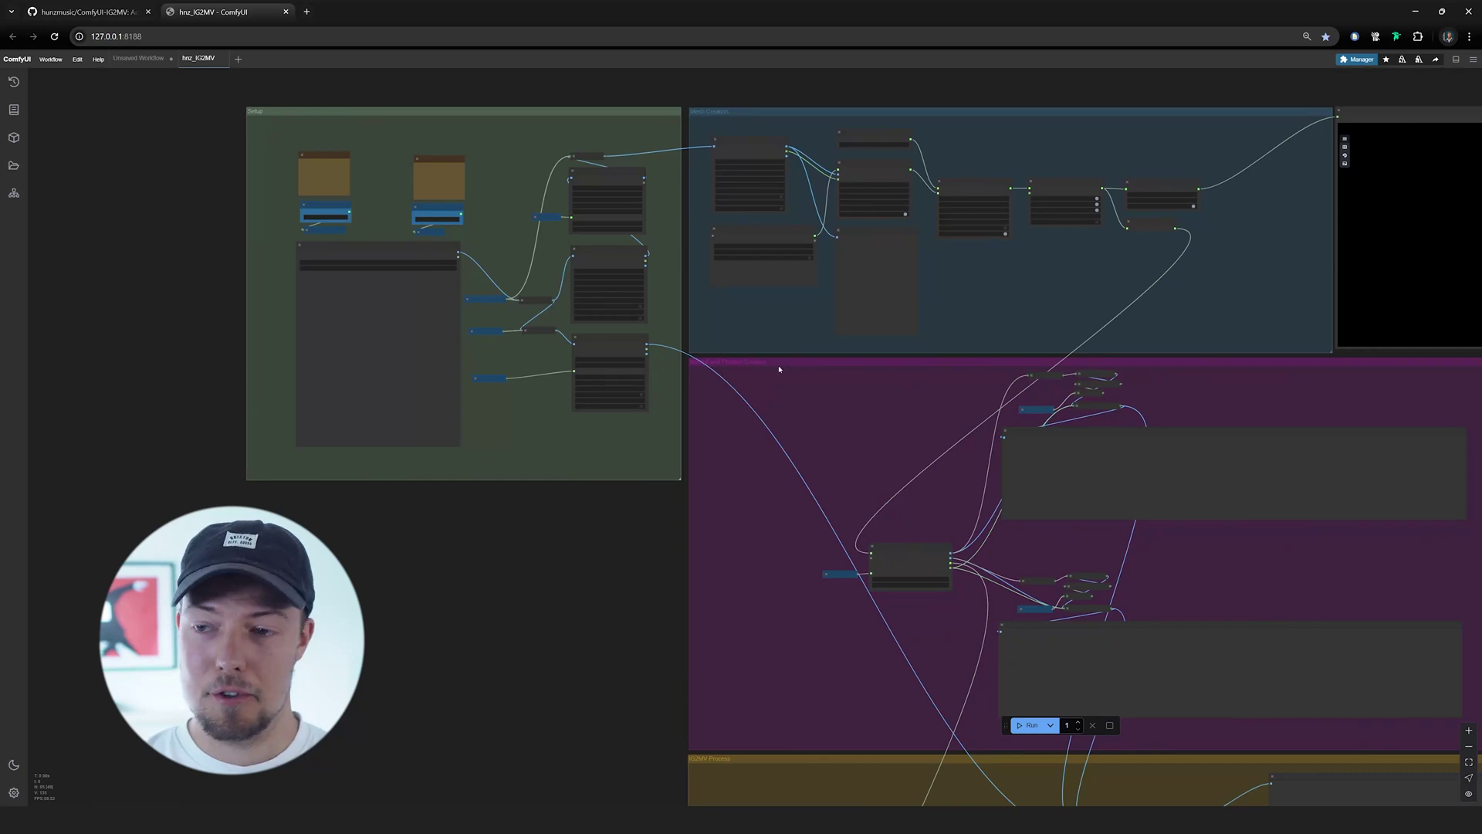
{"action": "left_click", "coordinate": [1360, 59]}
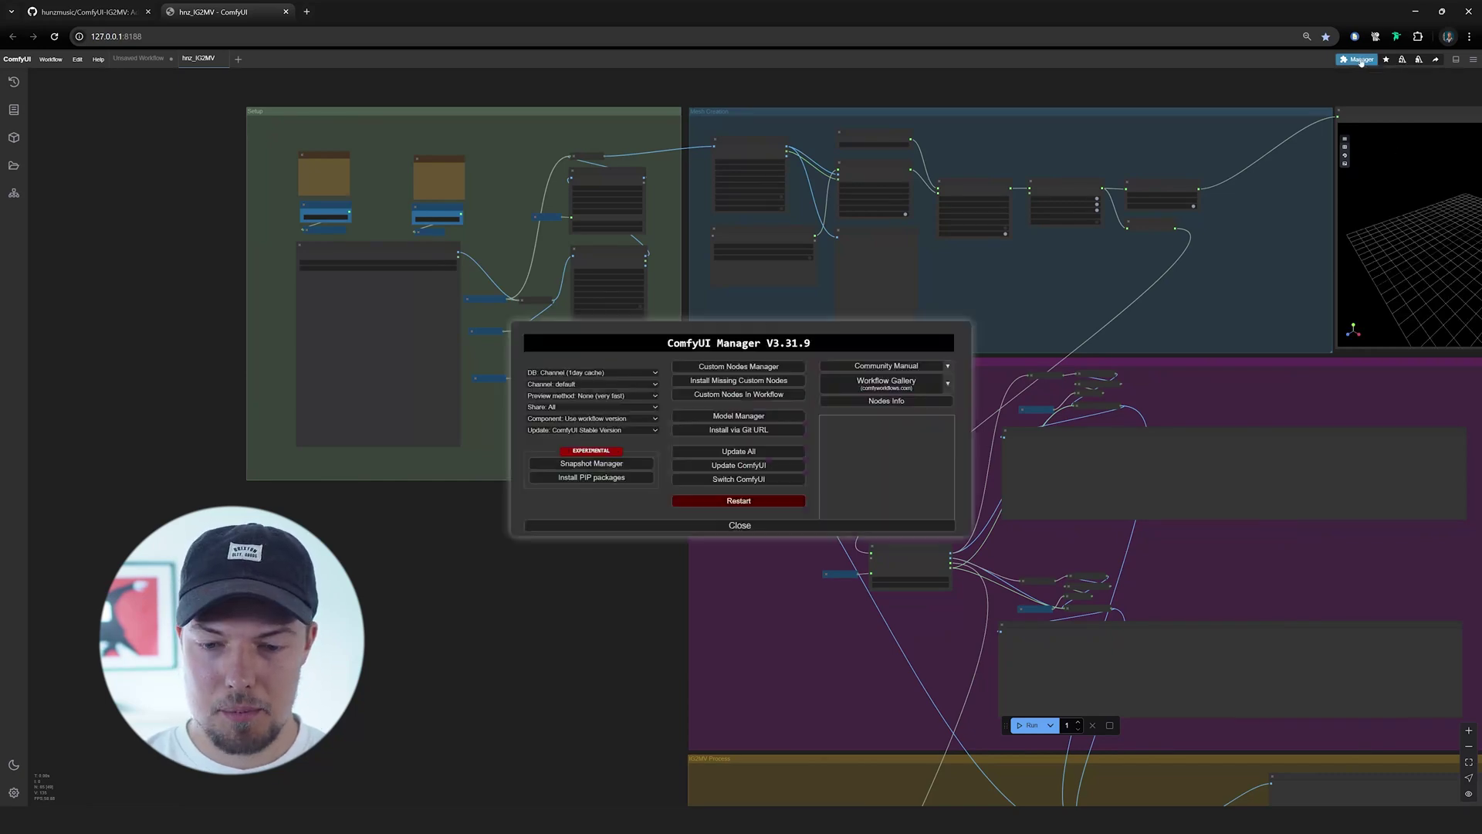
{"action": "left_click", "coordinate": [730, 380]}
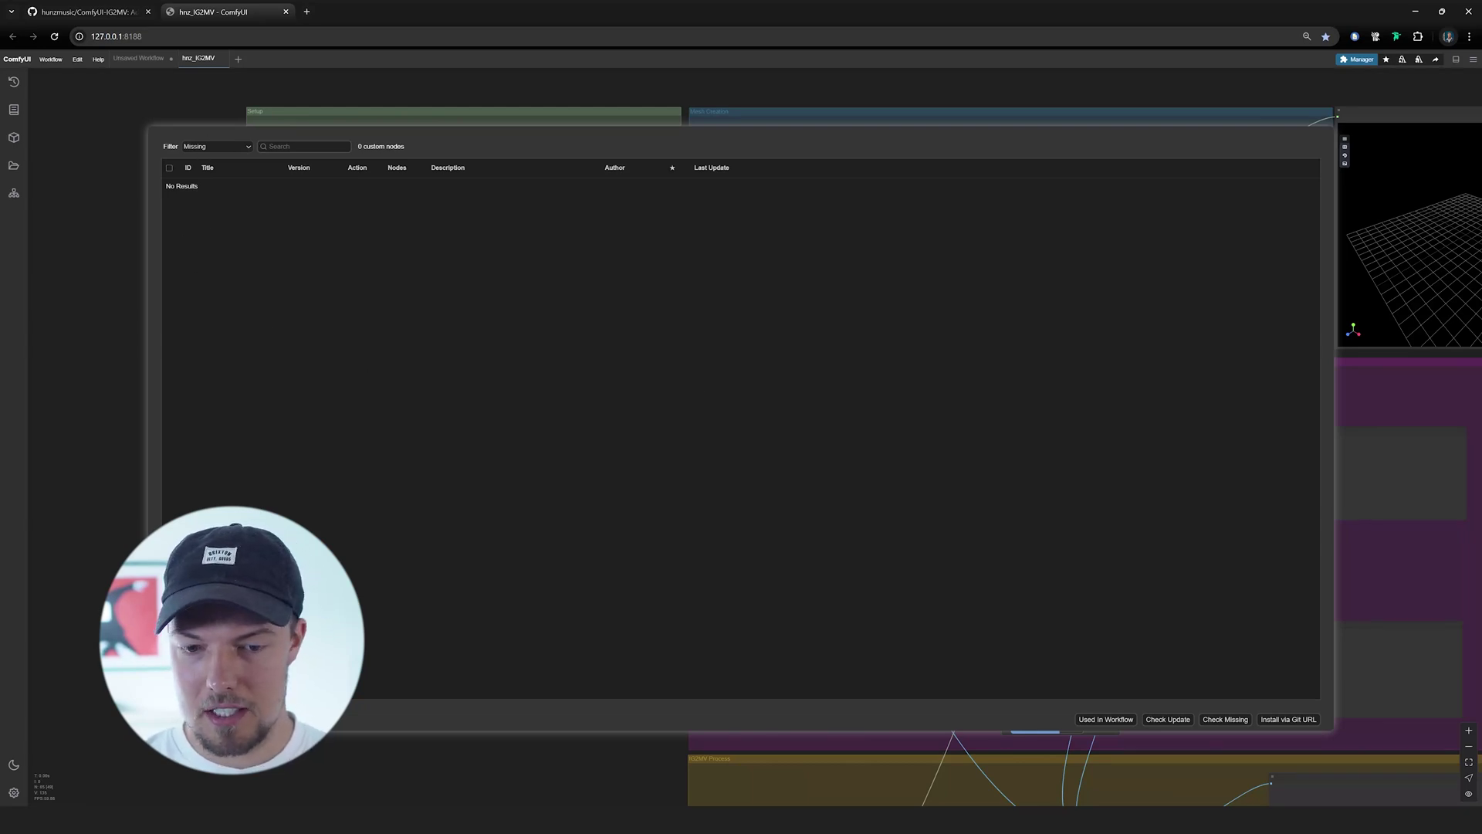
{"action": "key", "text": "Escape"}
{"action": "left_click", "coordinate": [757, 525]}
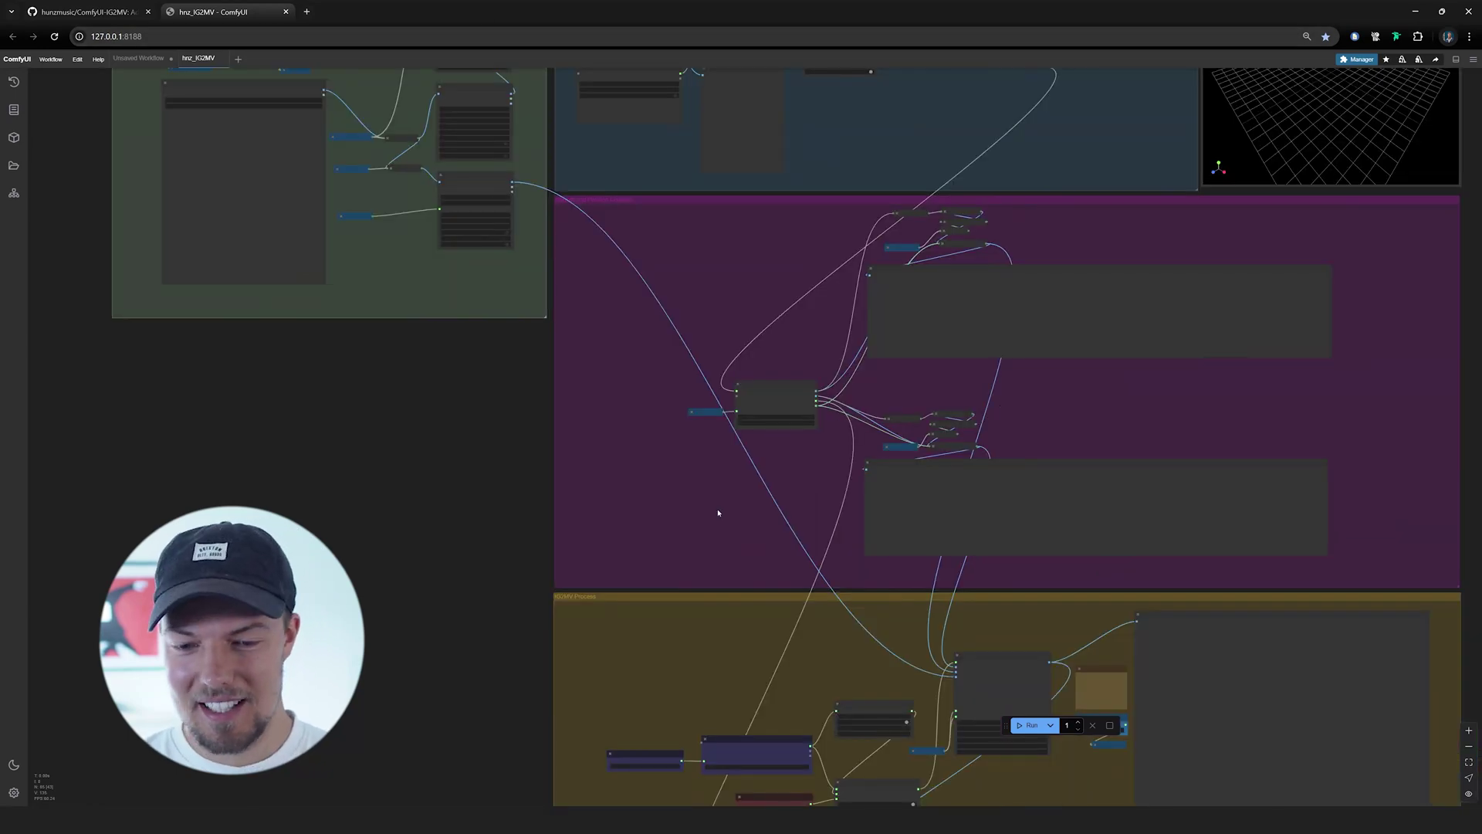
- Examine the workflow's image setup group and the nodes in the Mesh Creation group
{"action": "left_click_drag", "start_coordinate": [772, 506], "coordinate": [770, 677]}
{"action": "left_click_drag", "start_coordinate": [715, 404], "coordinate": [1194, 436]}
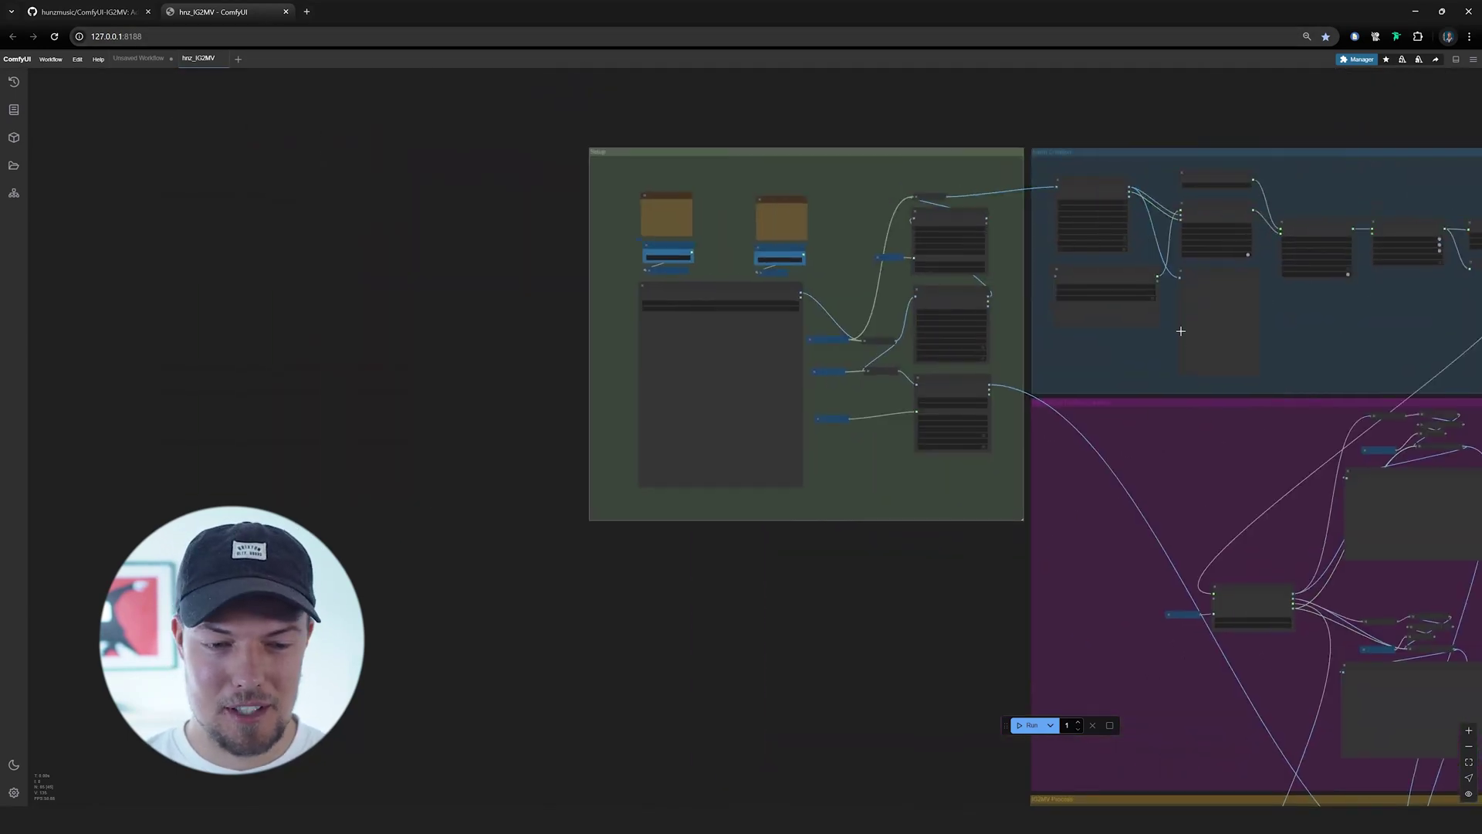
{"action": "scroll", "coordinate": [1181, 330], "scroll_direction": "up", "scroll_amount": 5}
{"action": "left_click_drag", "start_coordinate": [1181, 331], "coordinate": [1114, 336]}
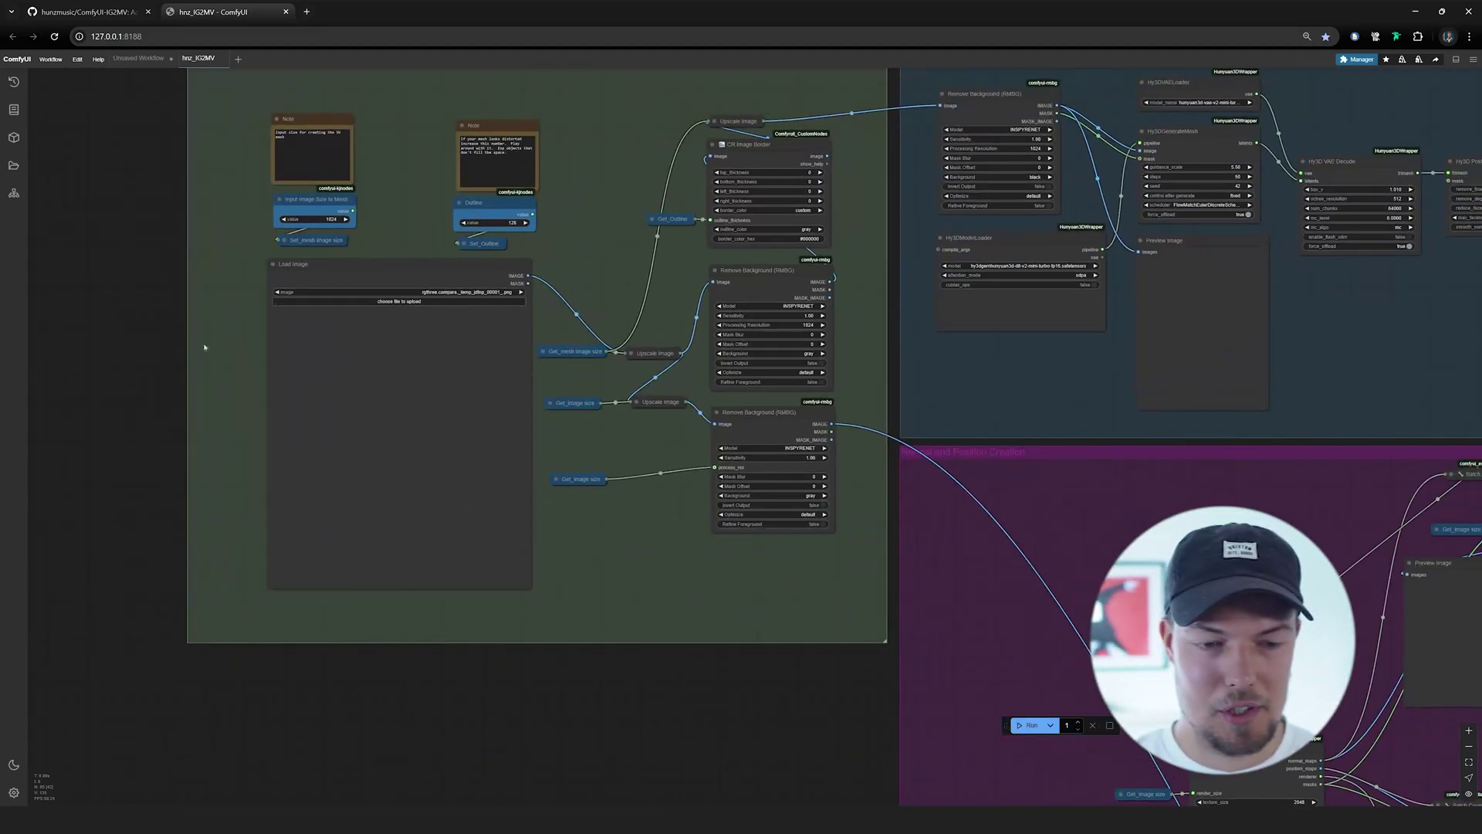
{"action": "scroll", "coordinate": [322, 284], "scroll_direction": "right", "scroll_amount": 10}
{"action": "scroll", "coordinate": [321, 284], "scroll_direction": "up", "scroll_amount": 2}
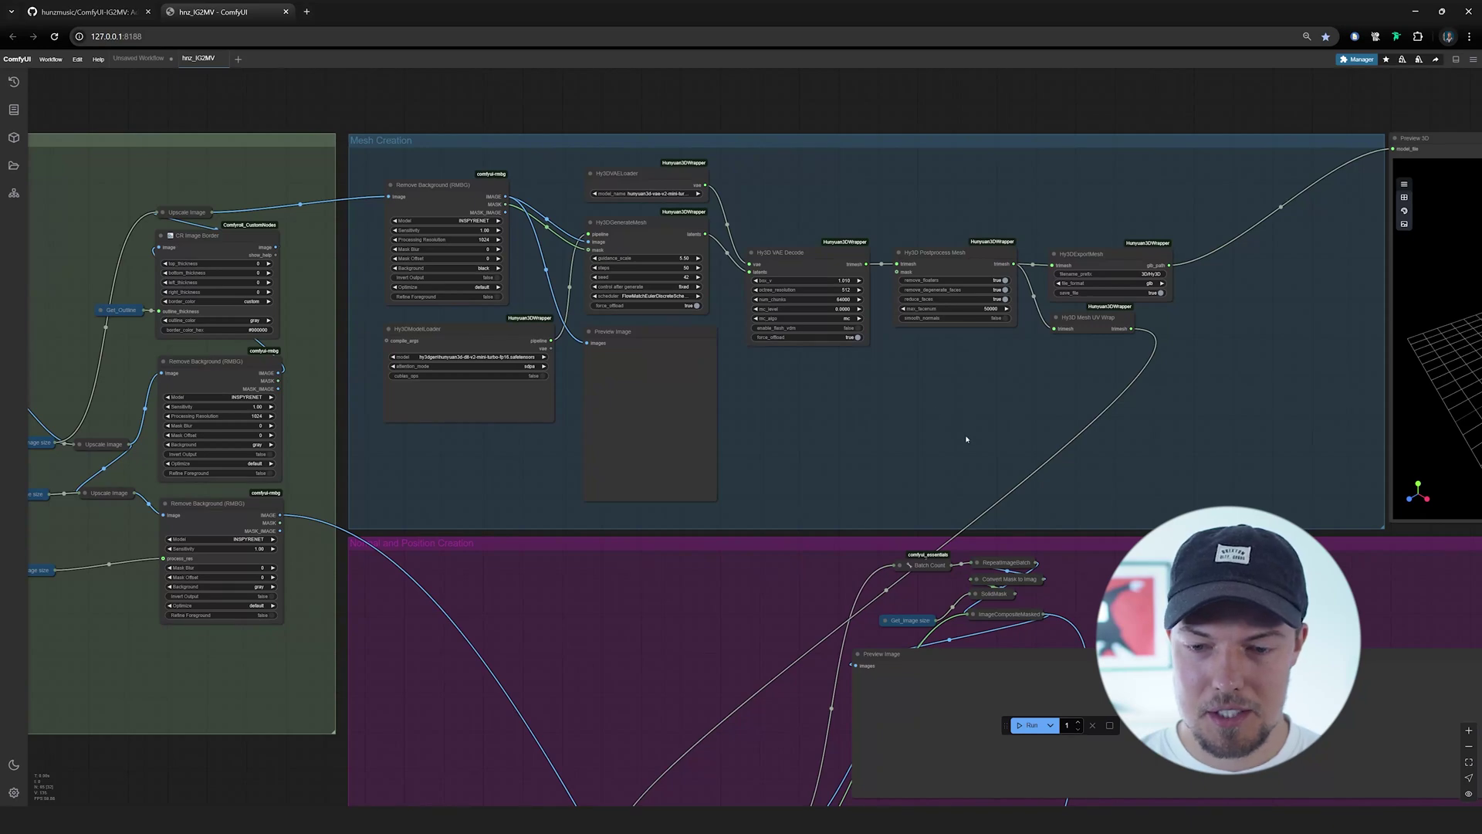
{"action": "scroll", "coordinate": [695, 453], "scroll_direction": "right", "scroll_amount": 3}
{"action": "scroll", "coordinate": [363, 202], "scroll_direction": "up", "scroll_amount": 2}
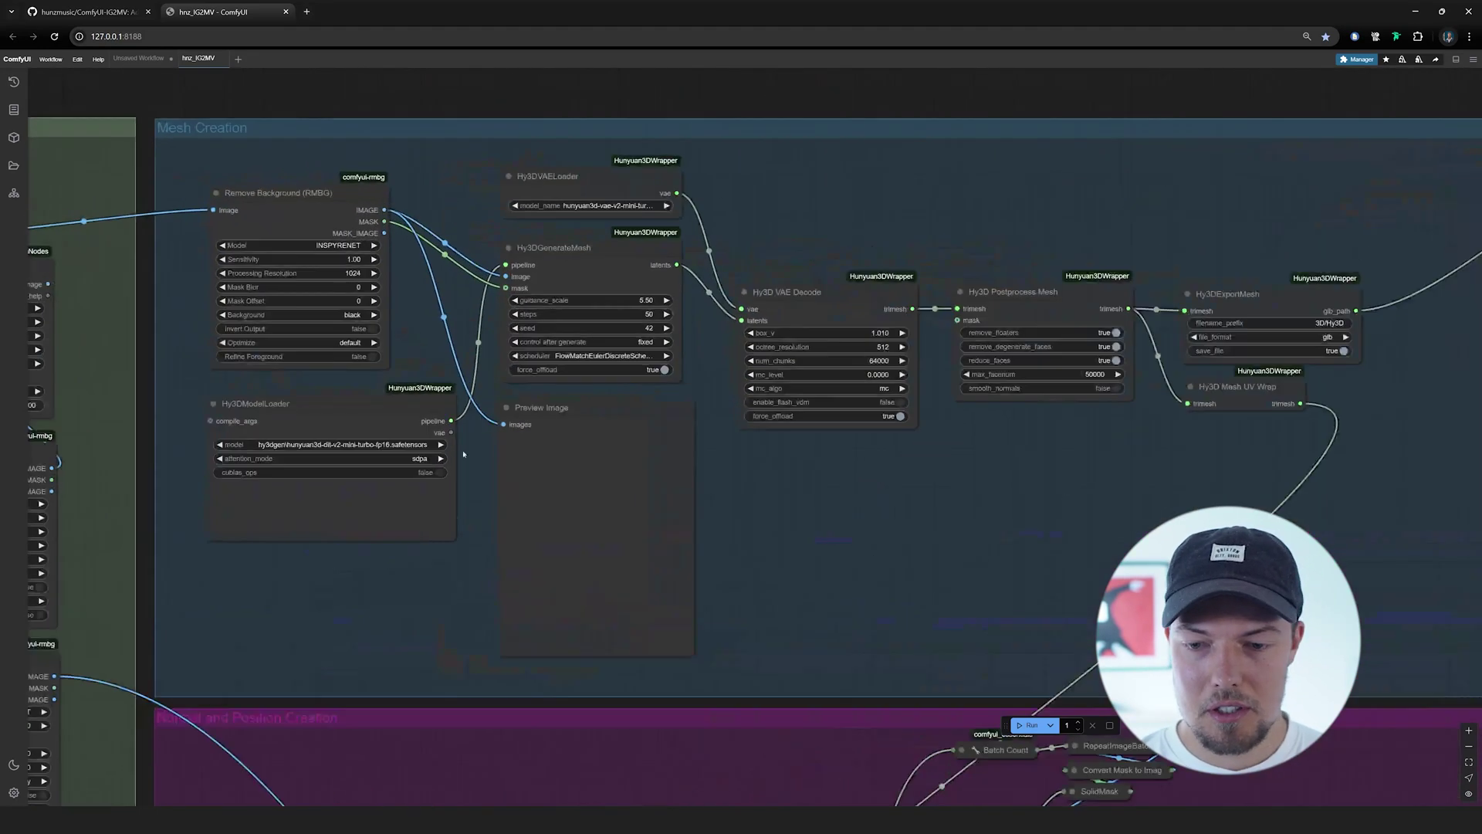
- Examine the Normal and Position Creation, IG2MV Process and Texturing groups of the workflow
{"action": "scroll", "coordinate": [618, 385], "scroll_direction": "down", "scroll_amount": 6}
{"action": "left_click_drag", "start_coordinate": [718, 455], "coordinate": [552, 157]}
{"action": "left_click_drag", "start_coordinate": [501, 463], "coordinate": [553, 252]}
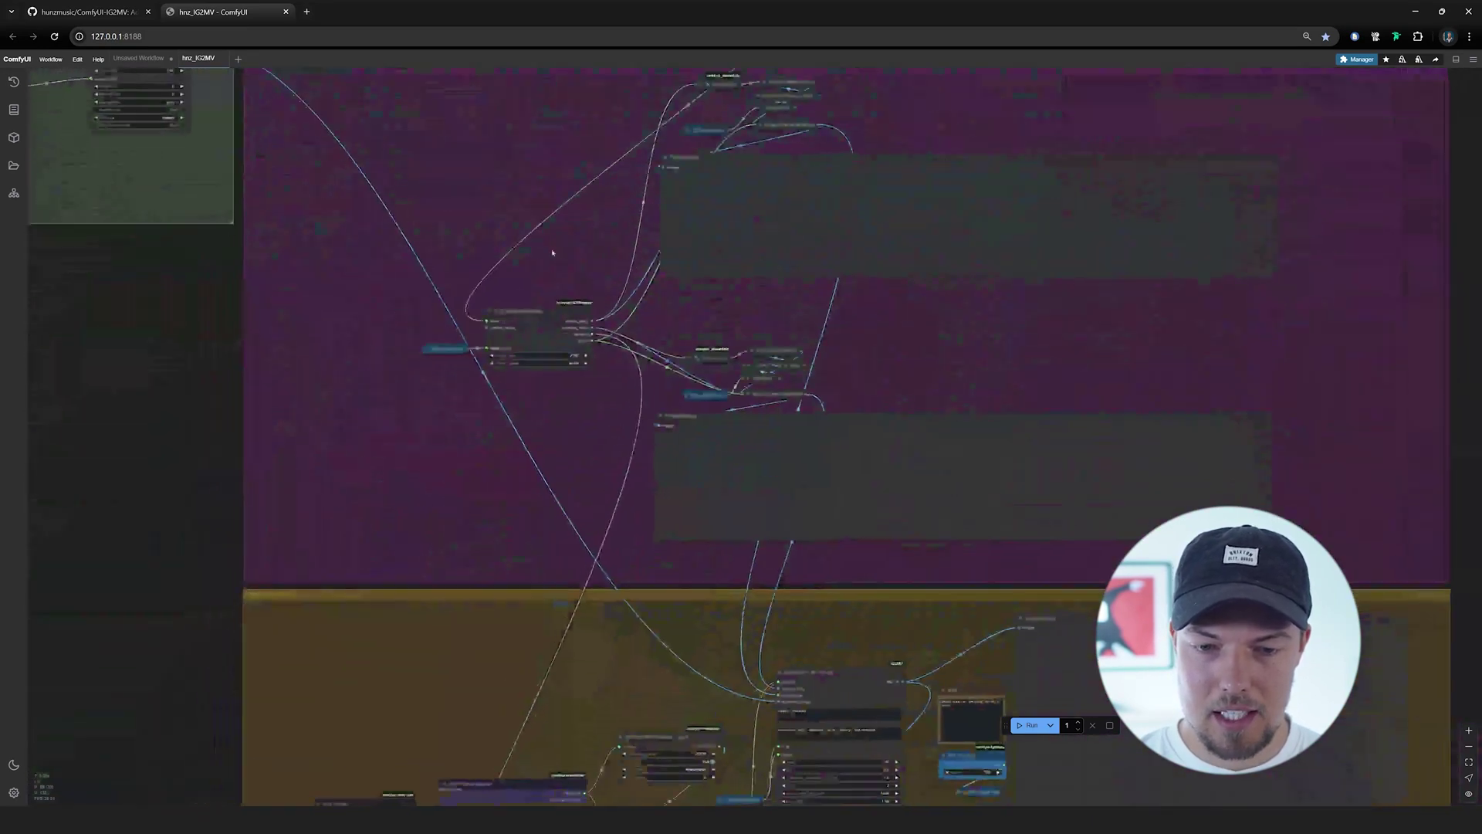
{"action": "scroll", "coordinate": [617, 251], "scroll_direction": "up", "scroll_amount": 2}
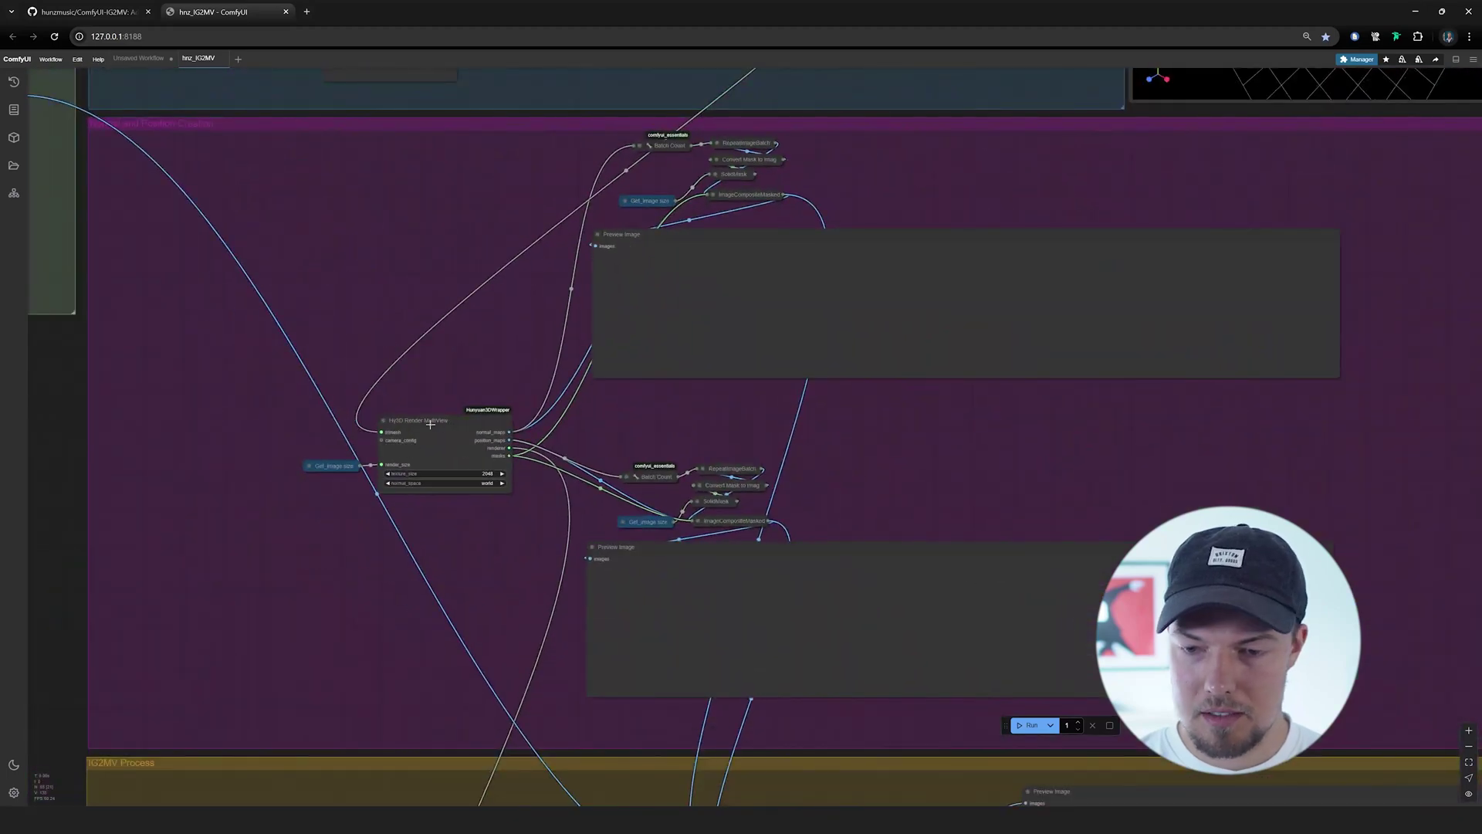
{"action": "scroll", "coordinate": [772, 612], "scroll_direction": "down", "scroll_amount": 4}
{"action": "left_click_drag", "start_coordinate": [770, 613], "coordinate": [761, 341]}
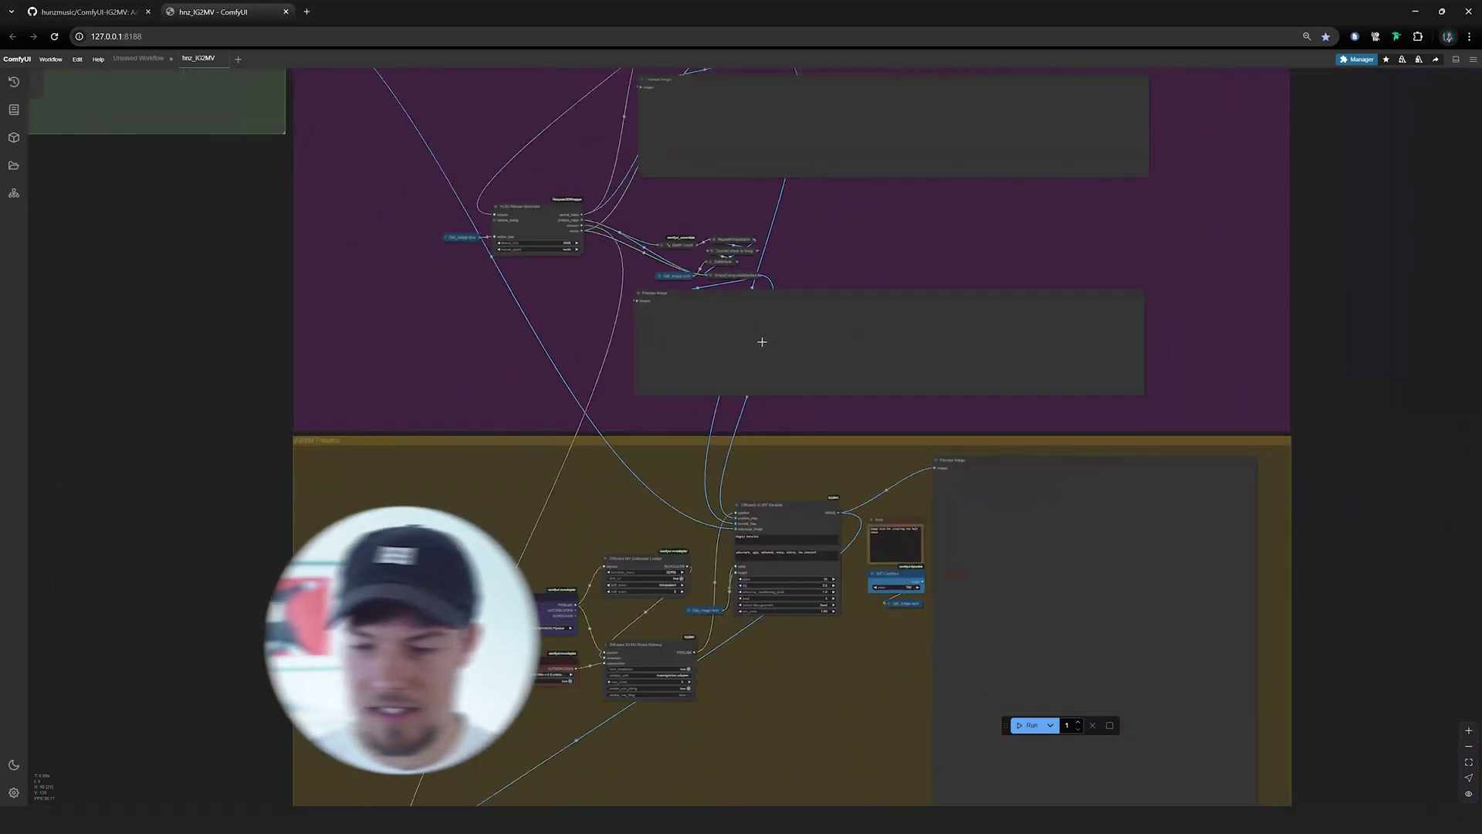
{"action": "left_click_drag", "start_coordinate": [744, 417], "coordinate": [688, 176]}
{"action": "scroll", "coordinate": [1119, 433], "scroll_direction": "up", "scroll_amount": 2}
{"action": "left_click_drag", "start_coordinate": [265, 250], "coordinate": [403, 252]}
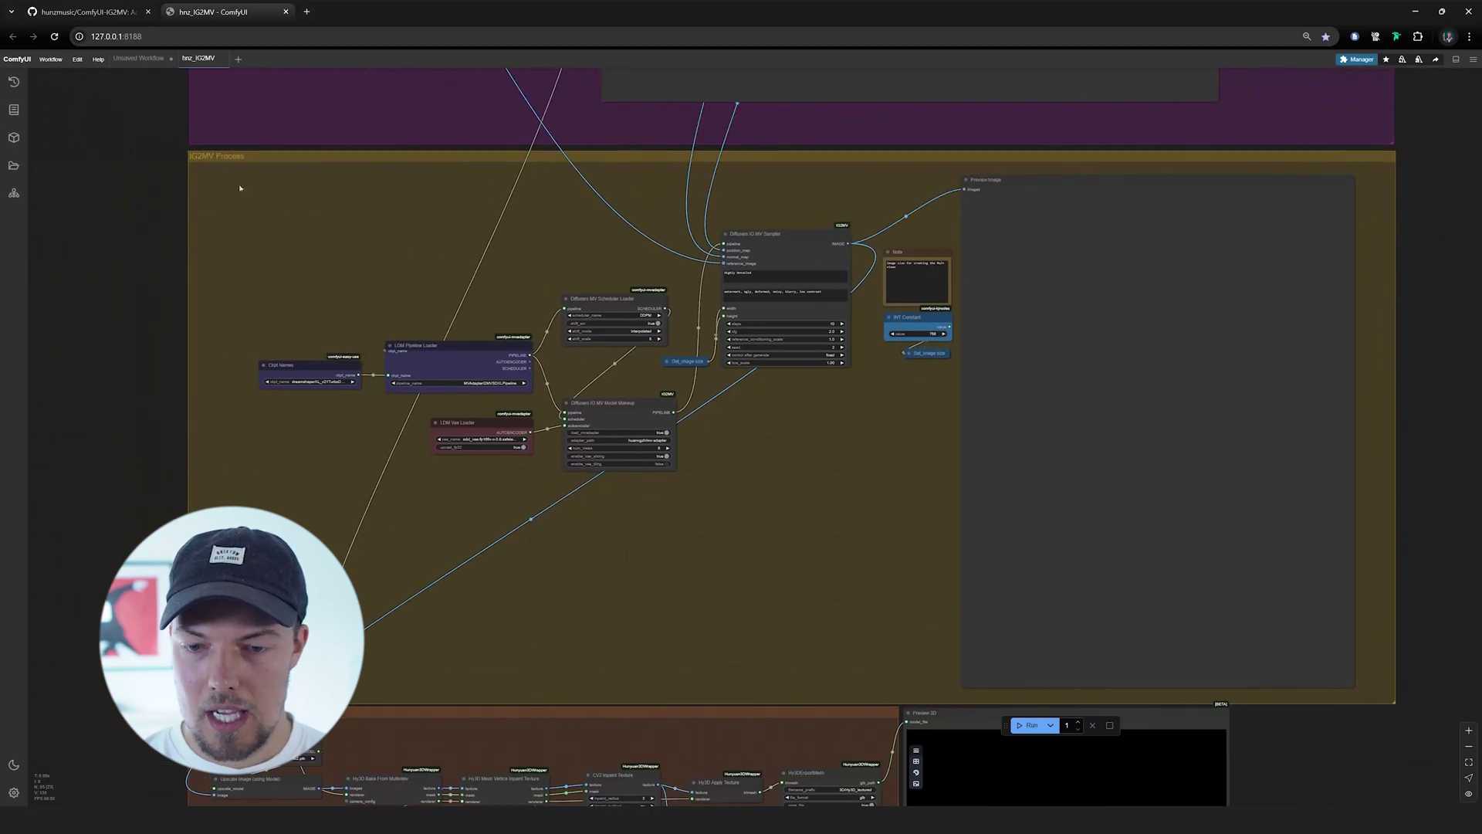
{"action": "left_click_drag", "start_coordinate": [1048, 535], "coordinate": [889, 521]}
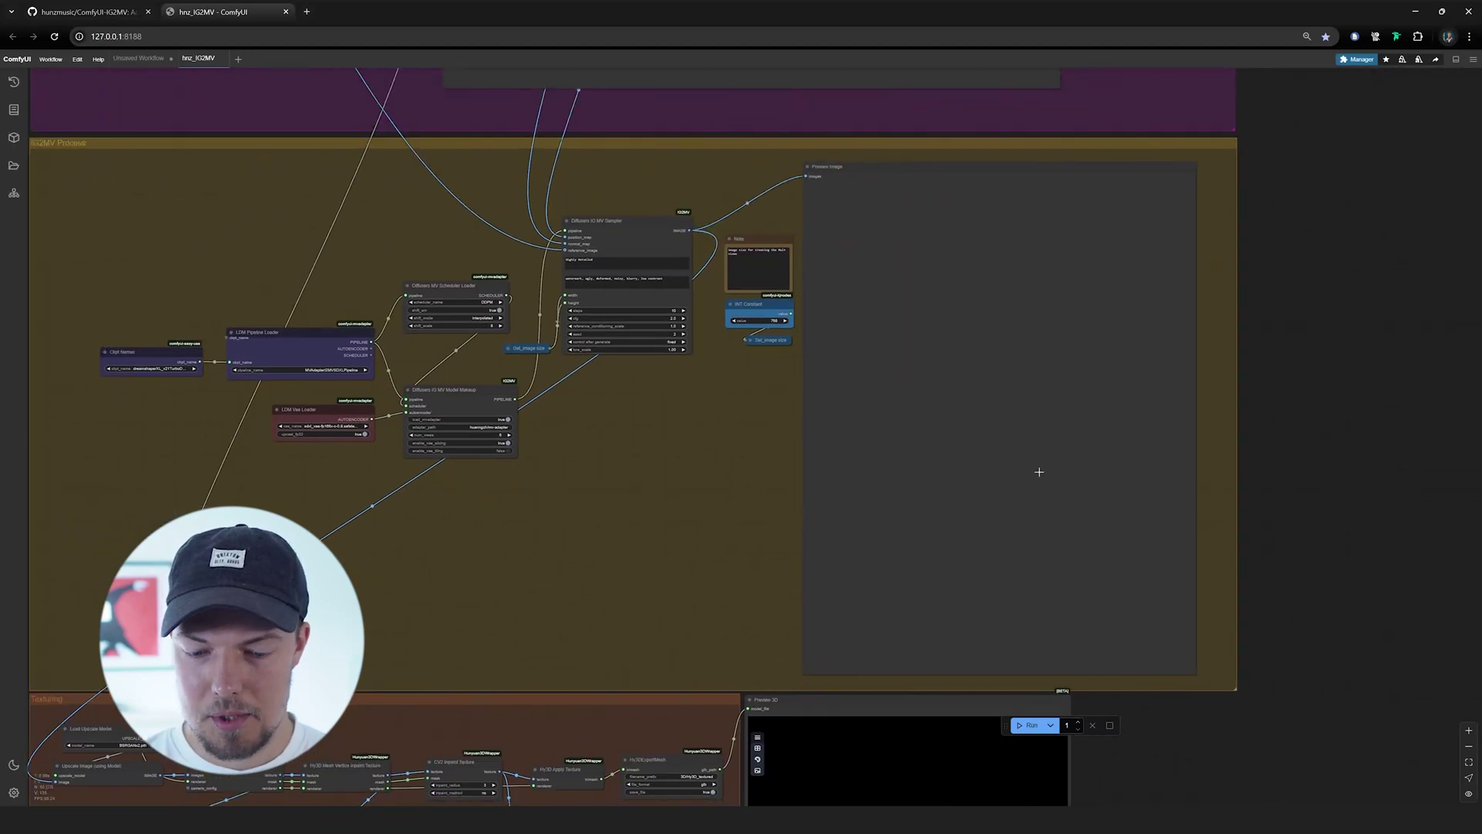
{"action": "left_click_drag", "start_coordinate": [723, 464], "coordinate": [719, 335]}
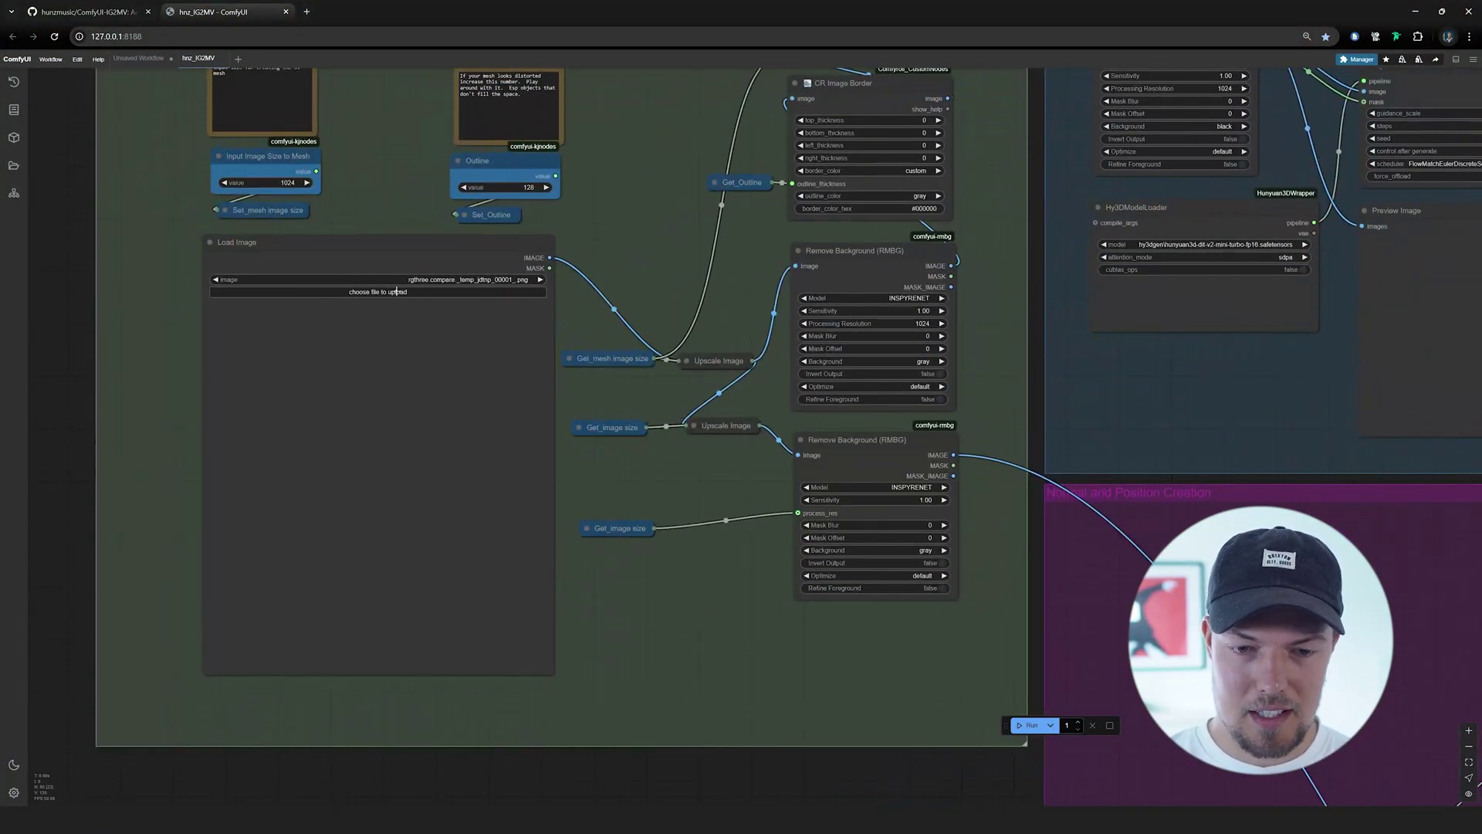
- Upload the character image 0_0.jpeg into the Load Image node and inspect it up close
{"action": "left_click", "coordinate": [397, 291]}
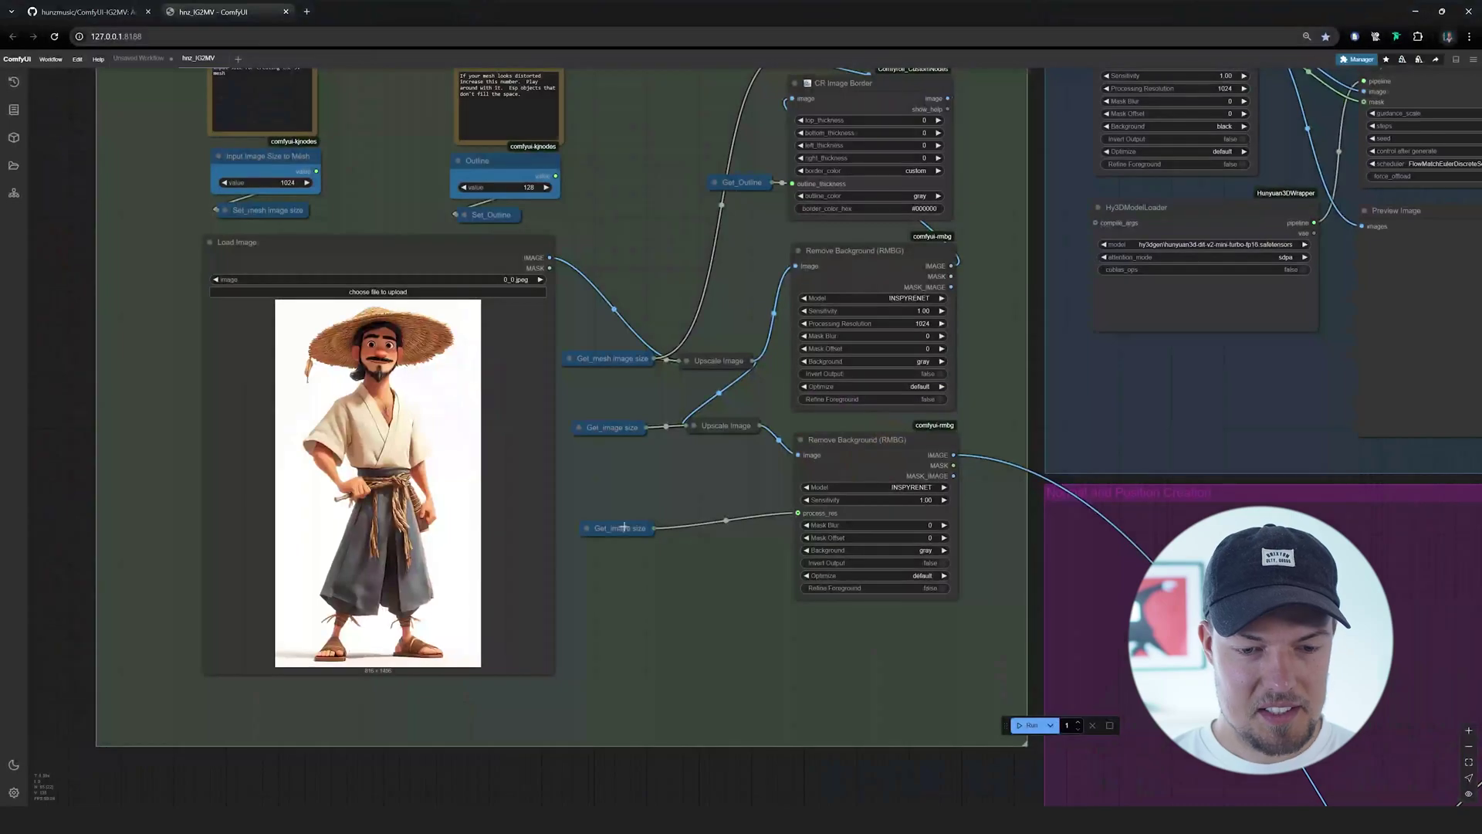
{"action": "left_click_drag", "start_coordinate": [407, 497], "coordinate": [478, 419]}
{"action": "scroll", "coordinate": [477, 419], "scroll_direction": "up", "scroll_amount": 6}
{"action": "left_click_drag", "start_coordinate": [448, 142], "coordinate": [487, 214]}
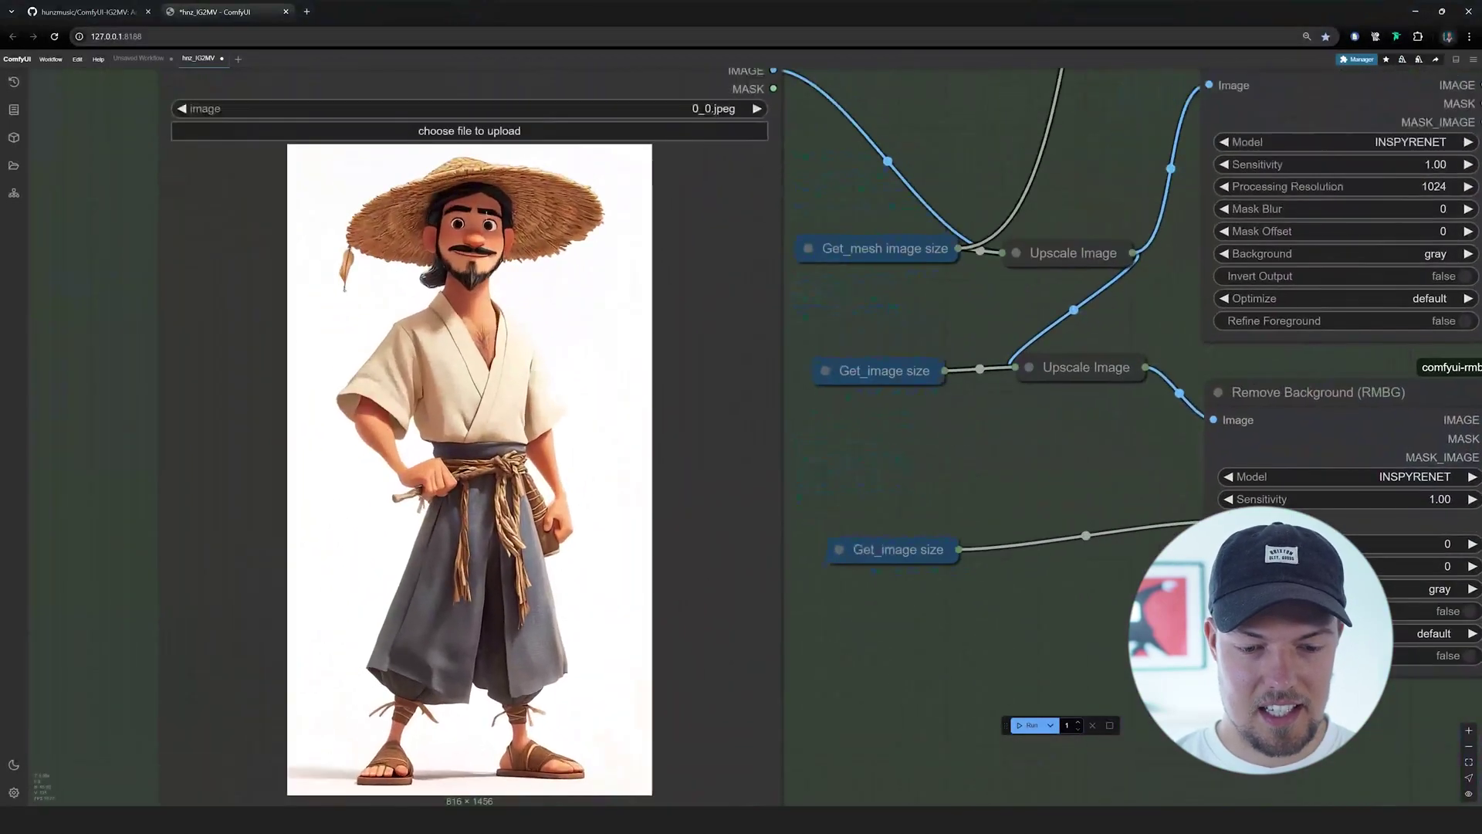
{"action": "scroll", "coordinate": [478, 509], "scroll_direction": "down", "scroll_amount": 9}
- Inspect the Remove Background, Hy3DModelLoader and Hy3DGenerateMesh nodes in the Mesh Creation group
{"action": "left_click_drag", "start_coordinate": [771, 466], "coordinate": [463, 496]}
{"action": "scroll", "coordinate": [662, 483], "scroll_direction": "up", "scroll_amount": 1}
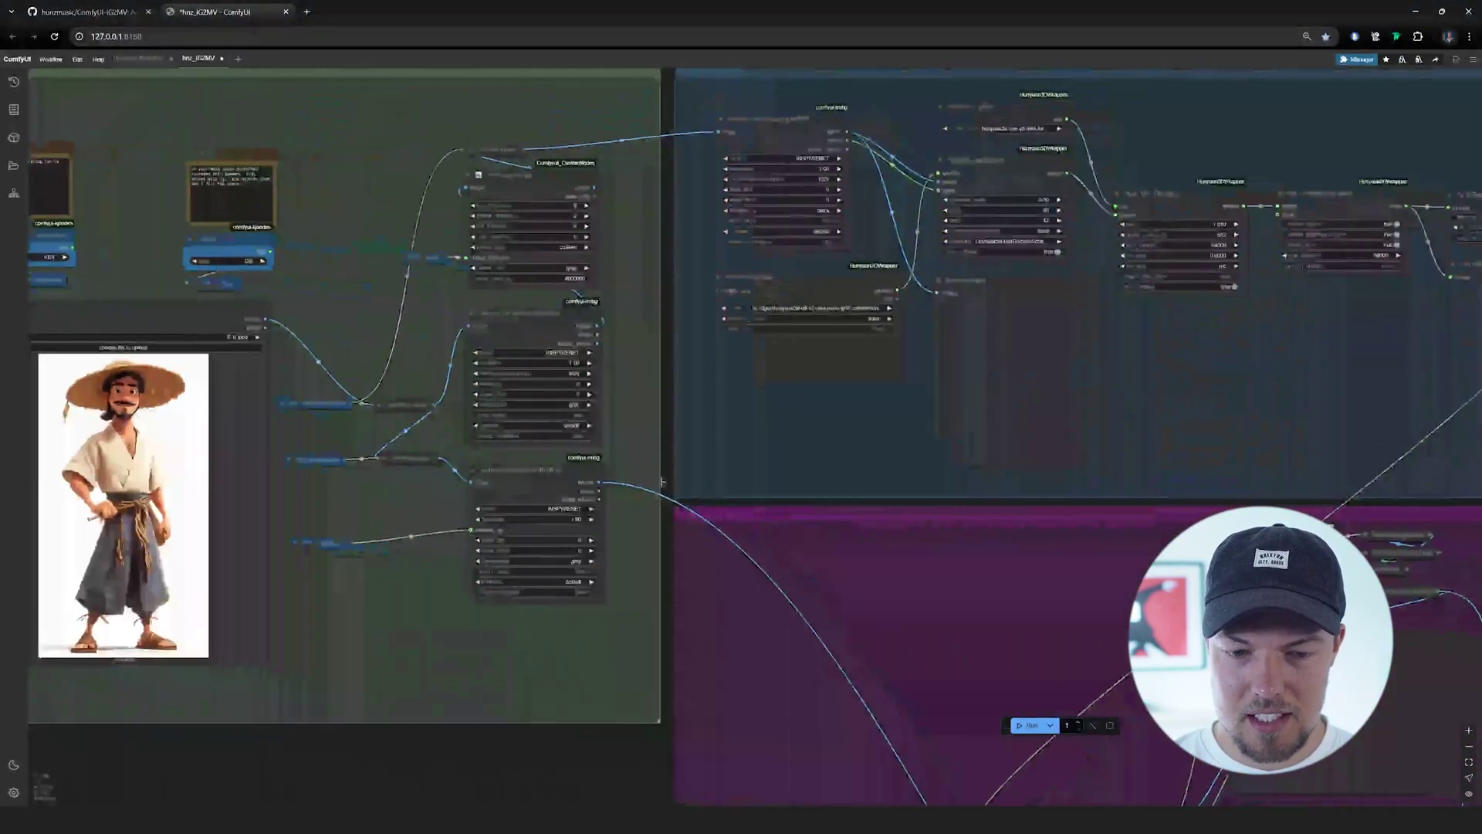
{"action": "scroll", "coordinate": [841, 455], "scroll_direction": "up", "scroll_amount": 1}
{"action": "left_click_drag", "start_coordinate": [847, 440], "coordinate": [831, 540]}
{"action": "scroll", "coordinate": [865, 518], "scroll_direction": "up", "scroll_amount": 1}
{"action": "left_click_drag", "start_coordinate": [905, 506], "coordinate": [701, 496]}
{"action": "left_click_drag", "start_coordinate": [1062, 406], "coordinate": [1068, 453]}
{"action": "scroll", "coordinate": [552, 409], "scroll_direction": "up", "scroll_amount": 6}
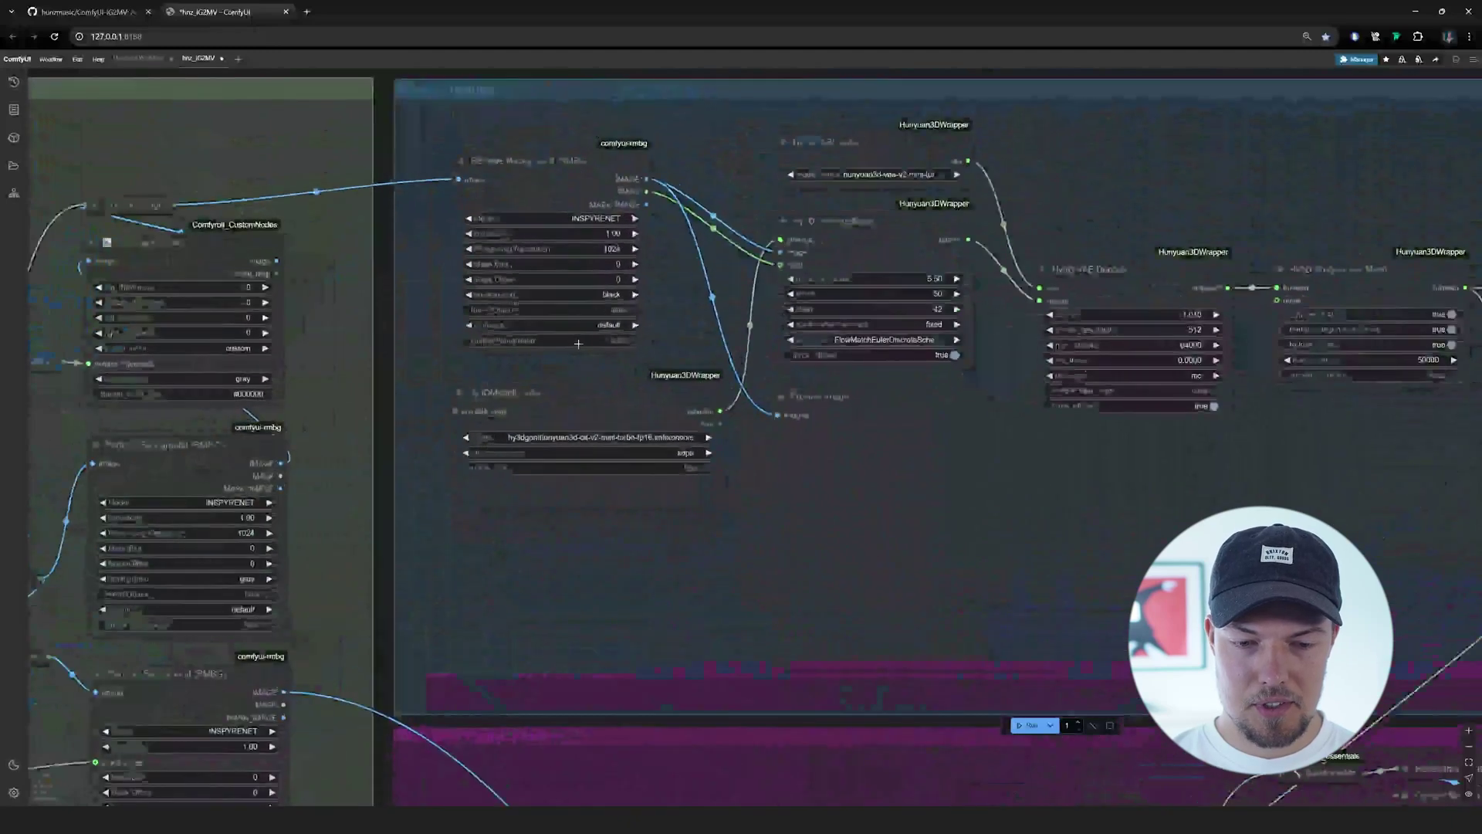
{"action": "left_click_drag", "start_coordinate": [877, 490], "coordinate": [877, 499]}
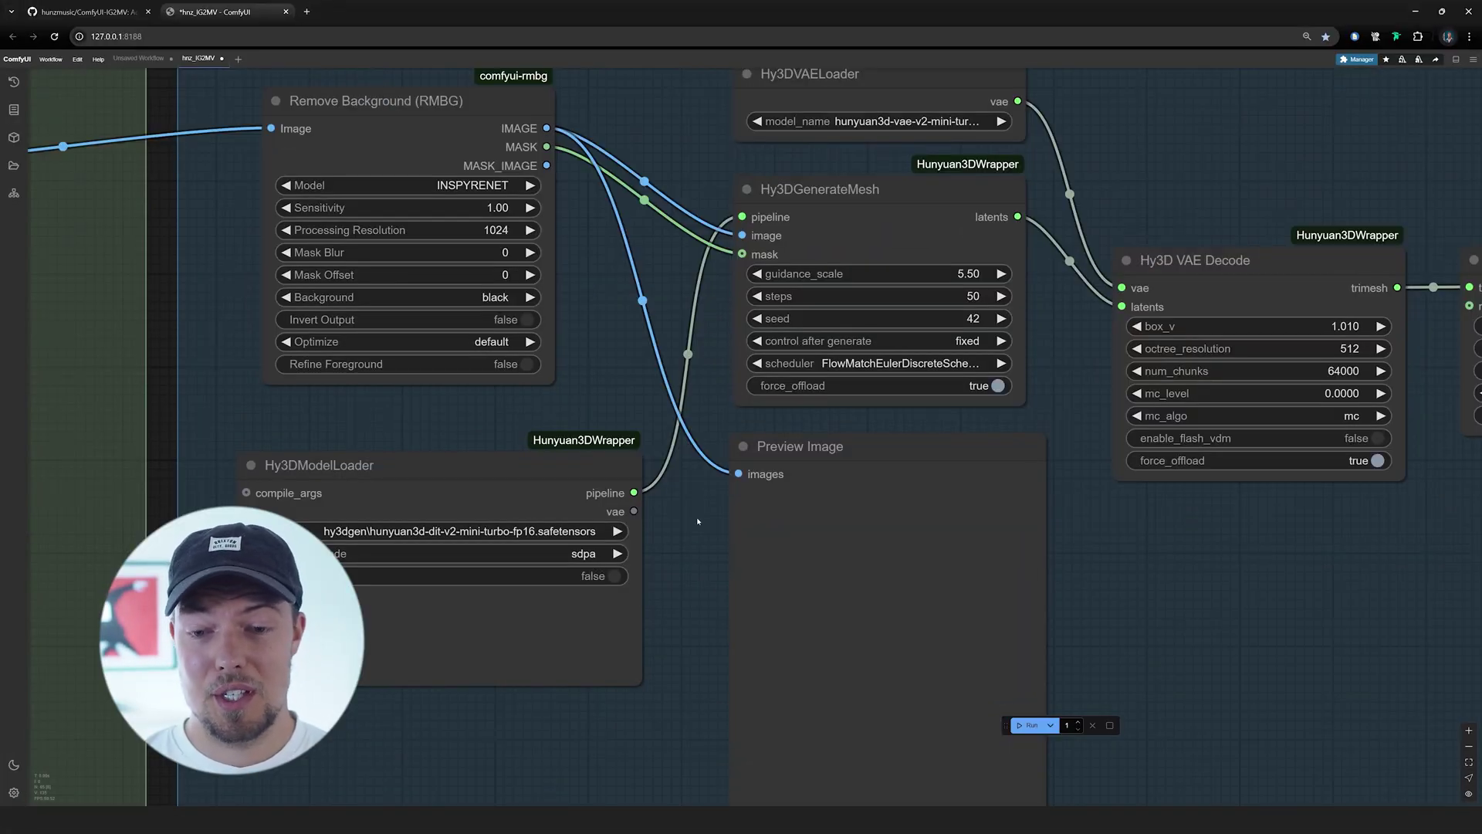
- Widen the Hy3DVAELoader node to show its full model name and shift the node slightly
{"action": "left_click_drag", "start_coordinate": [1019, 424], "coordinate": [925, 525]}
{"action": "scroll", "coordinate": [911, 254], "scroll_direction": "up", "scroll_amount": 3}
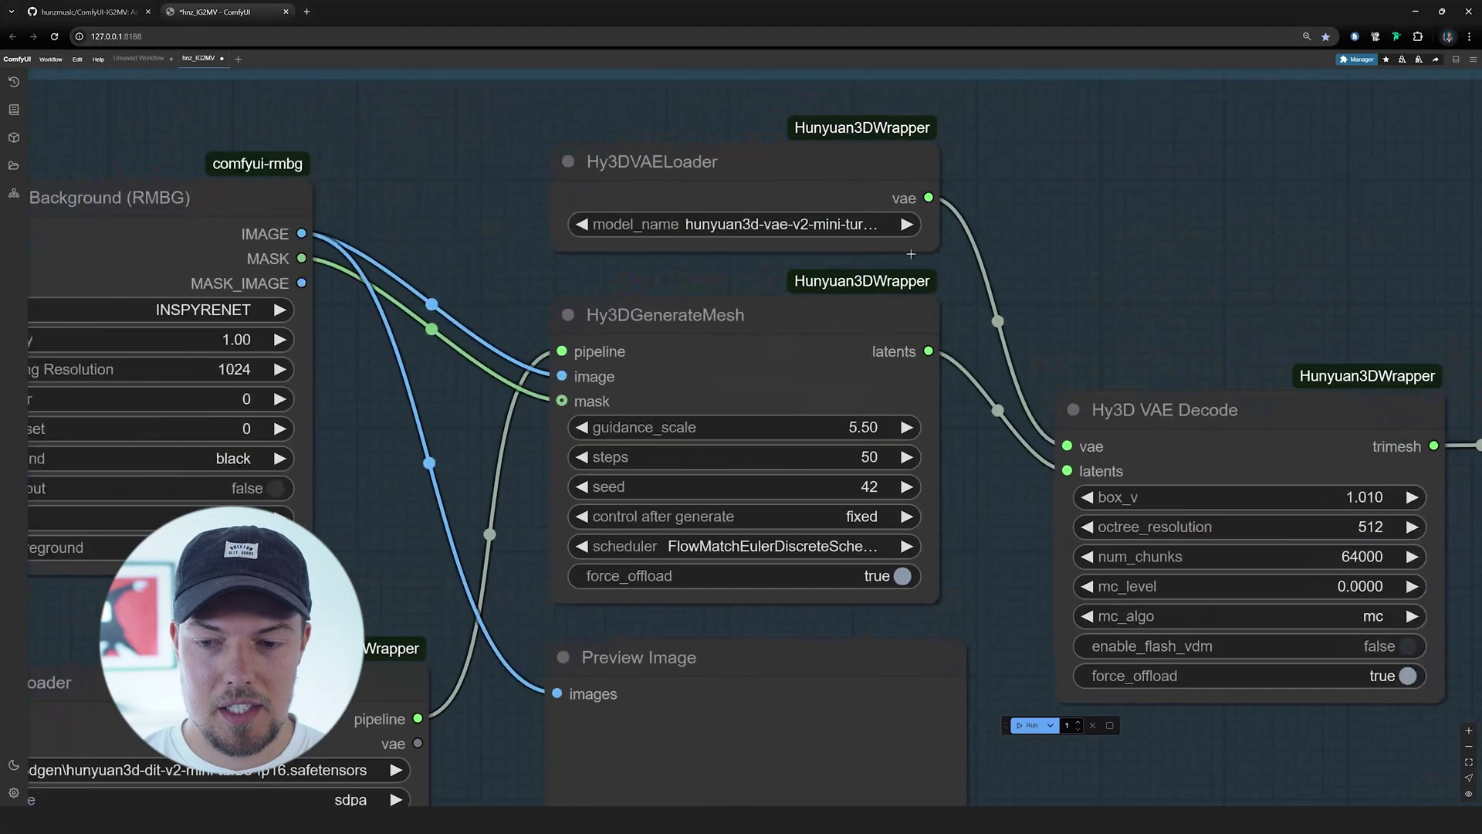
{"action": "scroll", "coordinate": [937, 256], "scroll_direction": "down", "scroll_amount": 2}
{"action": "left_click_drag", "start_coordinate": [937, 245], "coordinate": [959, 245]}
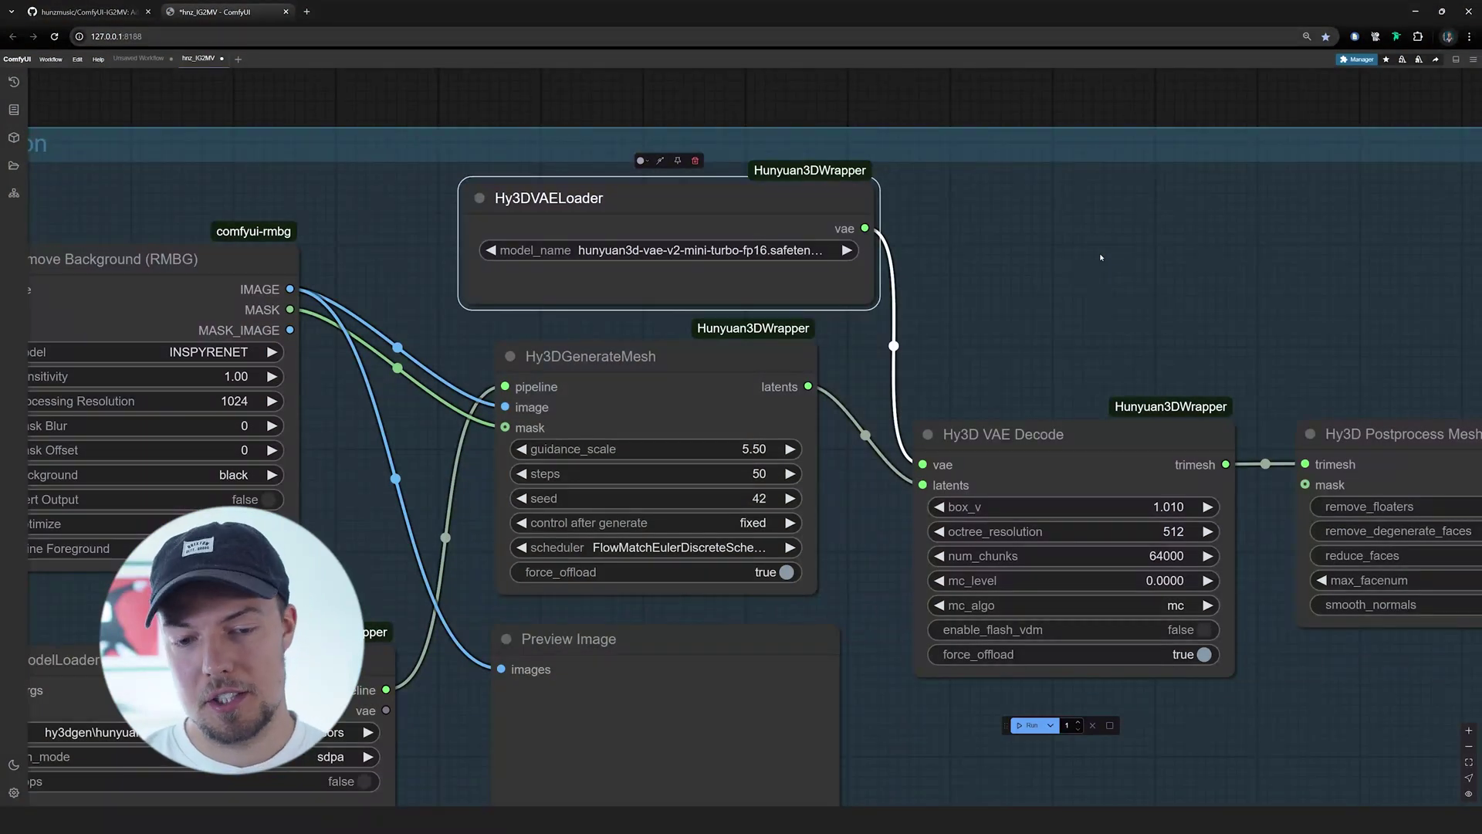
{"action": "left_click_drag", "start_coordinate": [651, 218], "coordinate": [631, 232]}
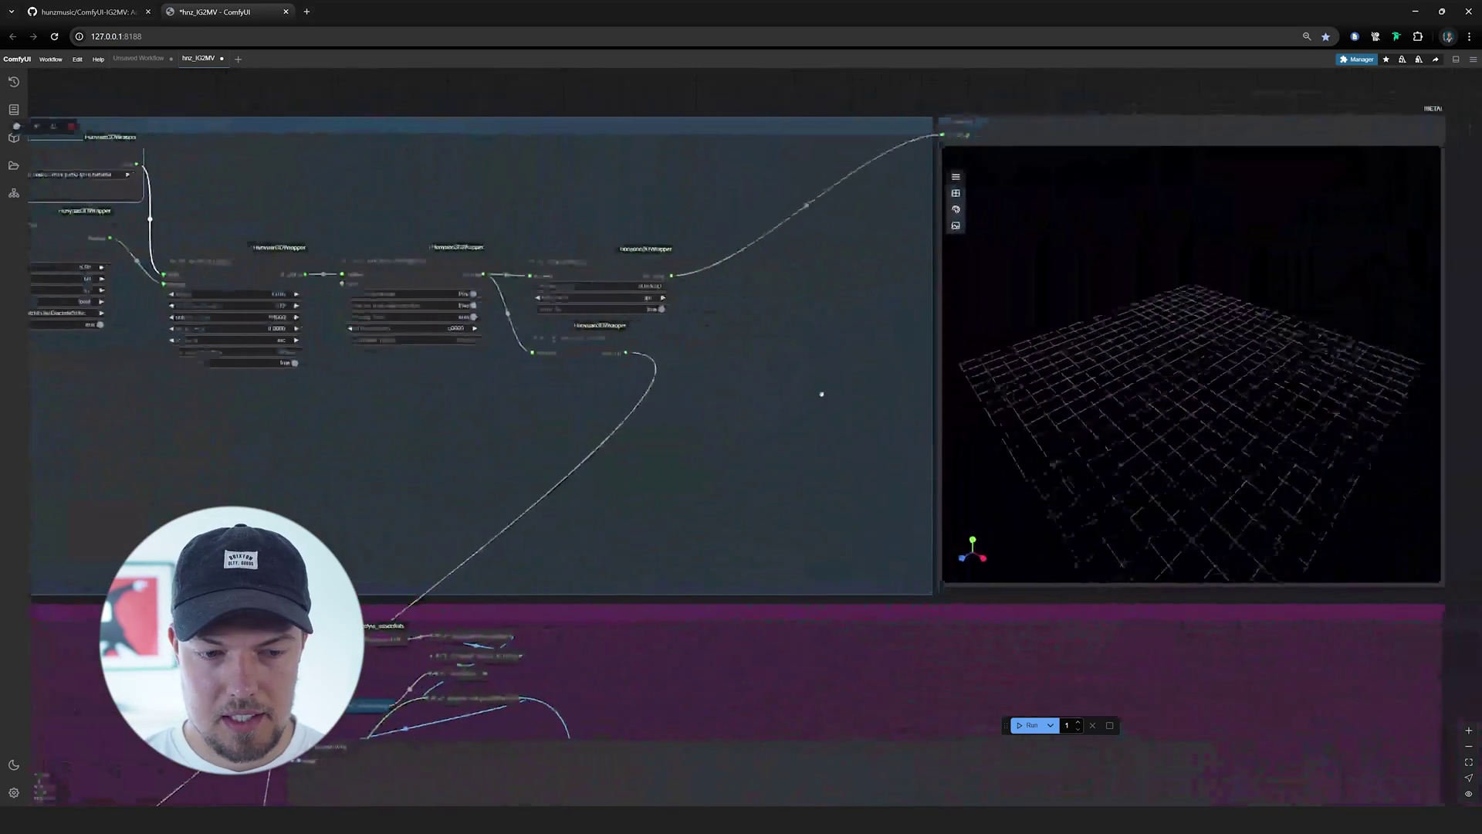
- Survey the workflow from the mesh preview through the remaining processing groups
{"action": "left_click_drag", "start_coordinate": [821, 393], "coordinate": [1052, 370]}
{"action": "left_click_drag", "start_coordinate": [469, 384], "coordinate": [846, 281]}
{"action": "scroll", "coordinate": [767, 337], "scroll_direction": "down", "scroll_amount": 3}
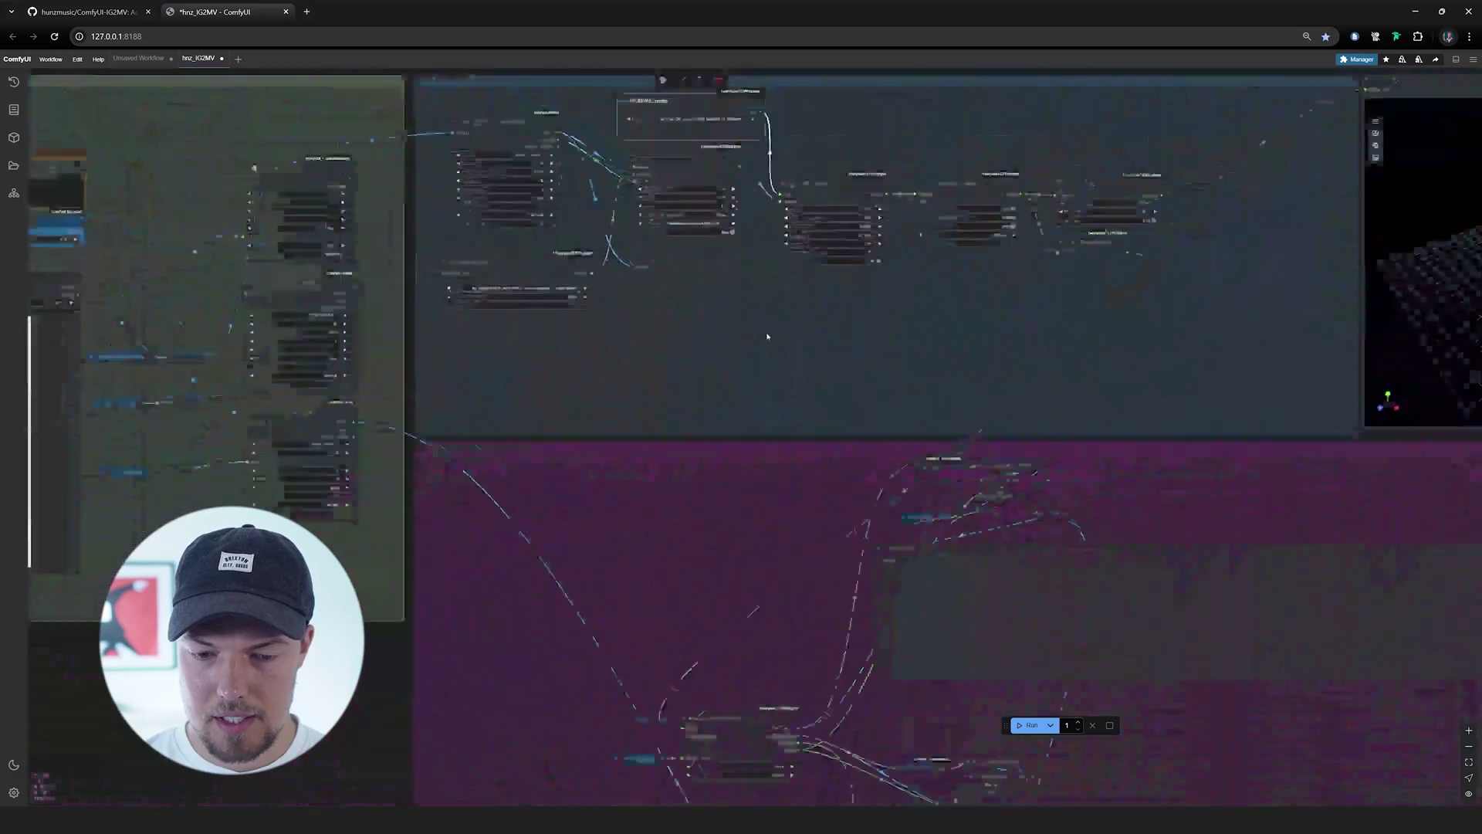
{"action": "scroll", "coordinate": [768, 336], "scroll_direction": "down", "scroll_amount": 3}
{"action": "left_click_drag", "start_coordinate": [740, 604], "coordinate": [672, 358]}
{"action": "left_click_drag", "start_coordinate": [640, 516], "coordinate": [521, 385]}
{"action": "left_click_drag", "start_coordinate": [654, 718], "coordinate": [731, 609]}
{"action": "left_click_drag", "start_coordinate": [274, 211], "coordinate": [697, 633]}
{"action": "scroll", "coordinate": [697, 632], "scroll_direction": "up", "scroll_amount": 5}
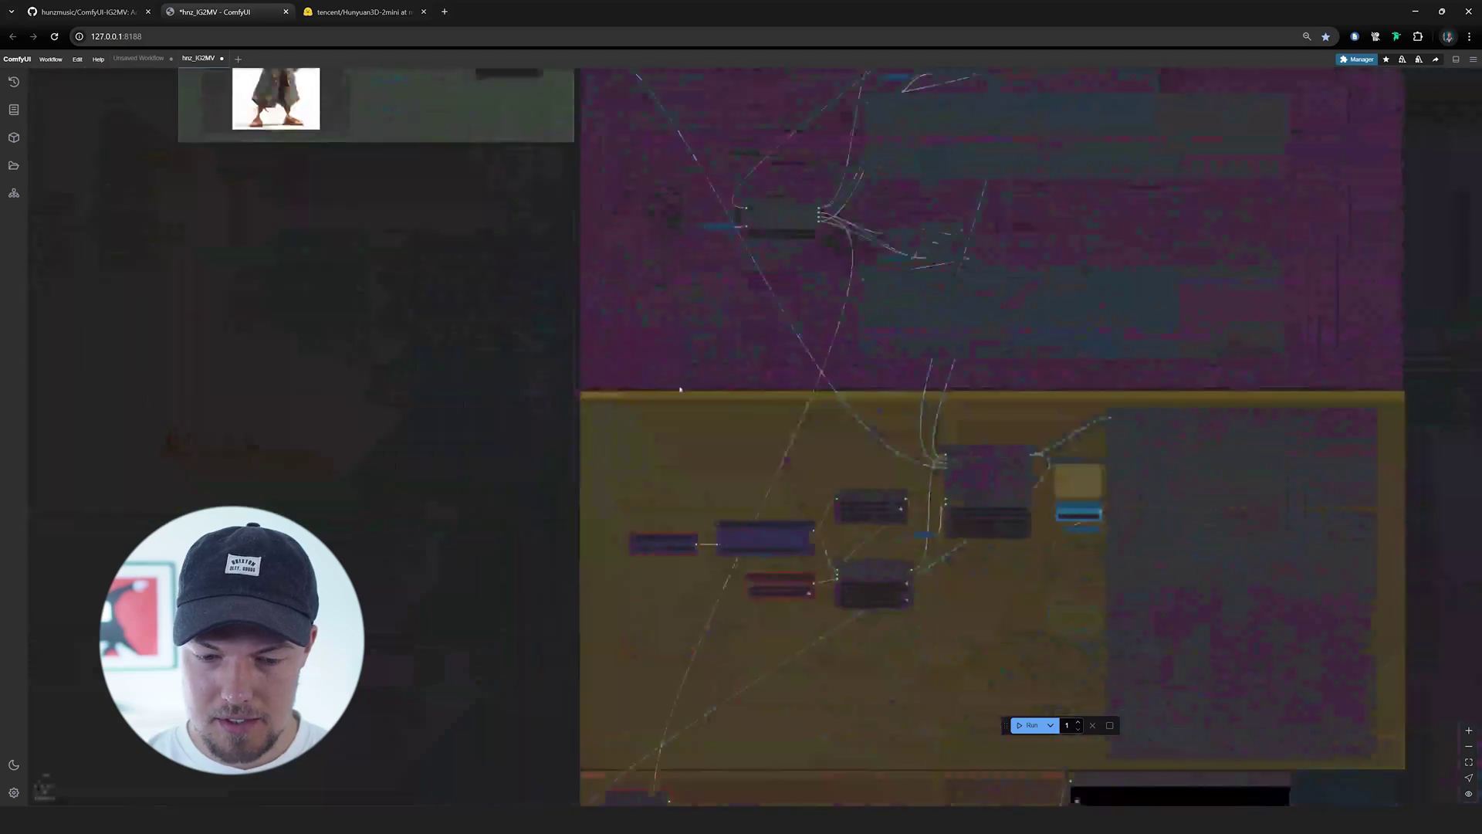
- Inspect the models selected in the Ckpt Names and LDM Vae Loader nodes of the IG2MV Process group
{"action": "left_click_drag", "start_coordinate": [705, 701], "coordinate": [668, 491]}
{"action": "scroll", "coordinate": [647, 415], "scroll_direction": "up", "scroll_amount": 7}
{"action": "scroll", "coordinate": [669, 492], "scroll_direction": "up", "scroll_amount": 3}
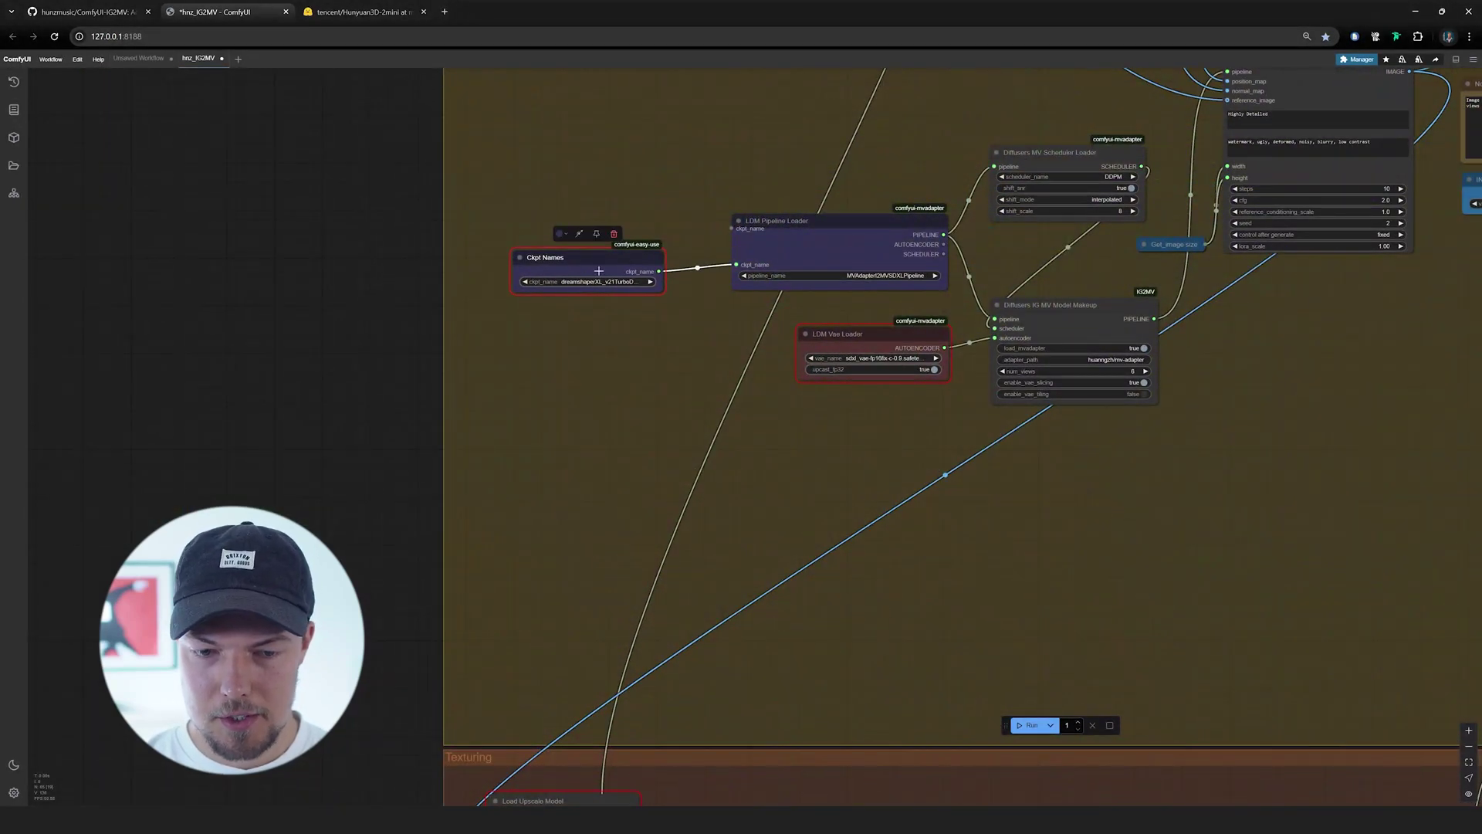
{"action": "scroll", "coordinate": [545, 369], "scroll_direction": "up", "scroll_amount": 3}
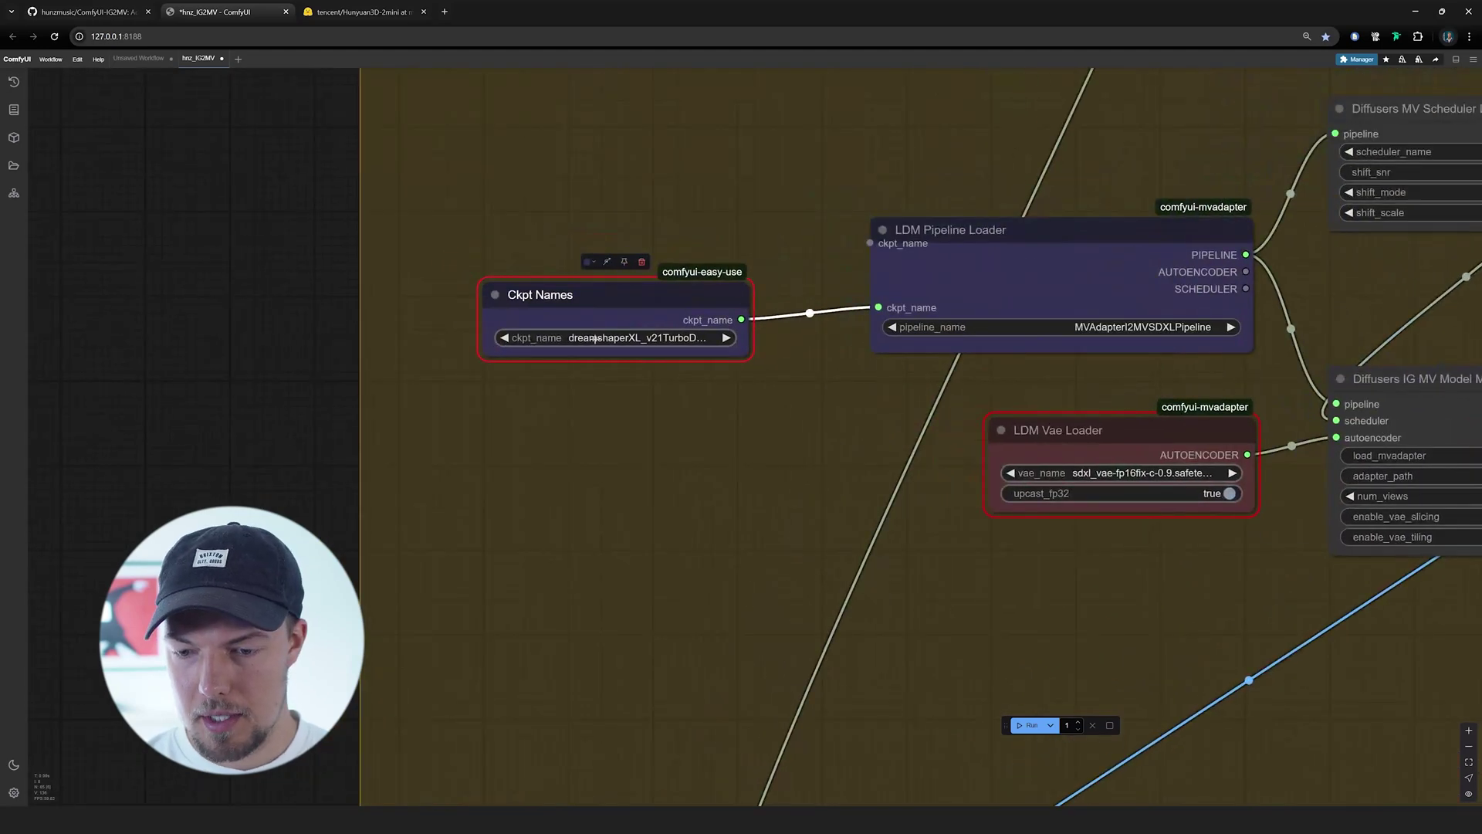
{"action": "left_click_drag", "start_coordinate": [748, 391], "coordinate": [463, 294]}
{"action": "left_click_drag", "start_coordinate": [803, 334], "coordinate": [779, 351]}
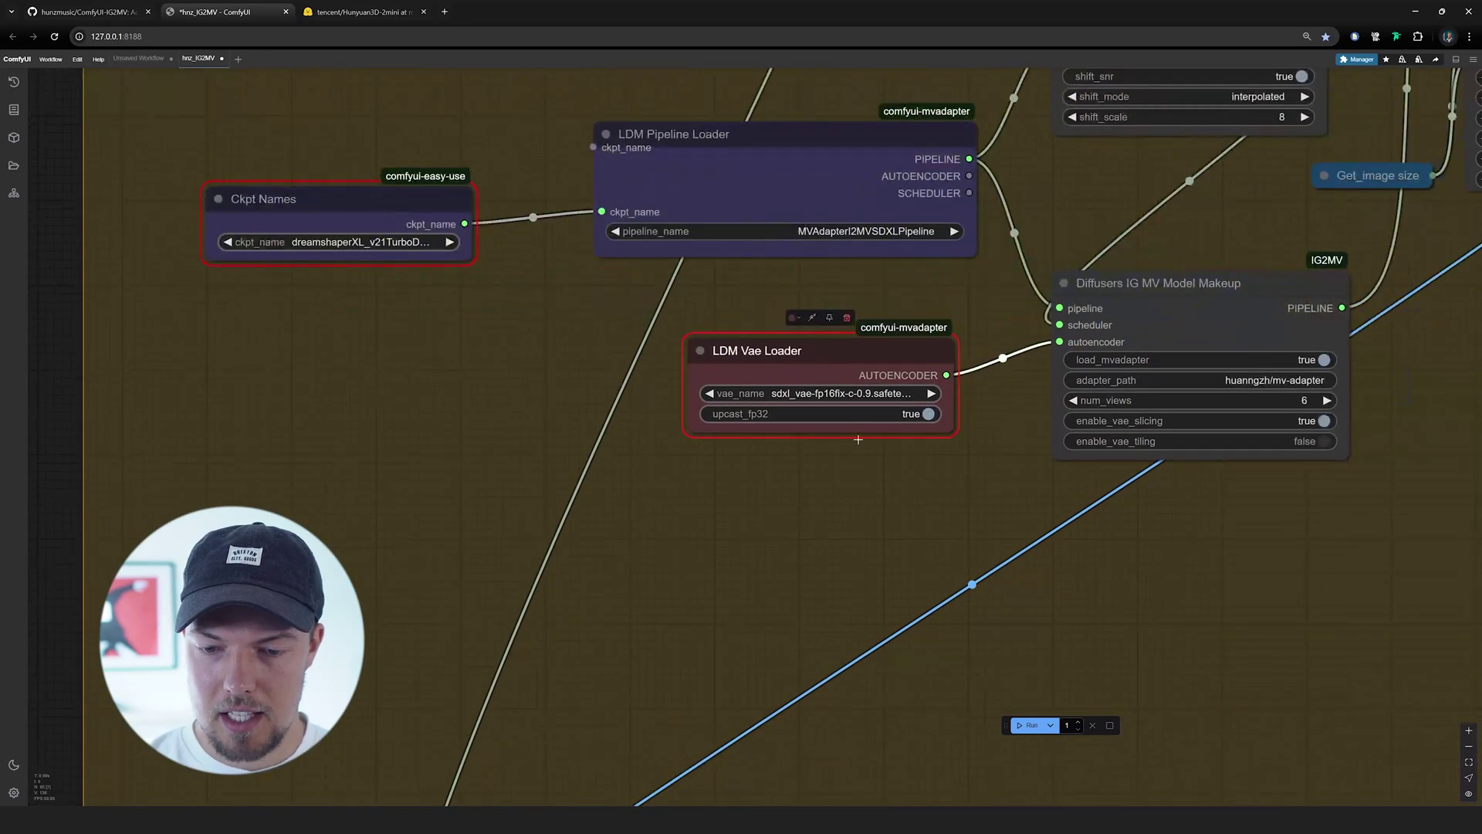
{"action": "left_click_drag", "start_coordinate": [813, 477], "coordinate": [775, 477]}
{"action": "scroll", "coordinate": [711, 477], "scroll_direction": "down", "scroll_amount": 5}
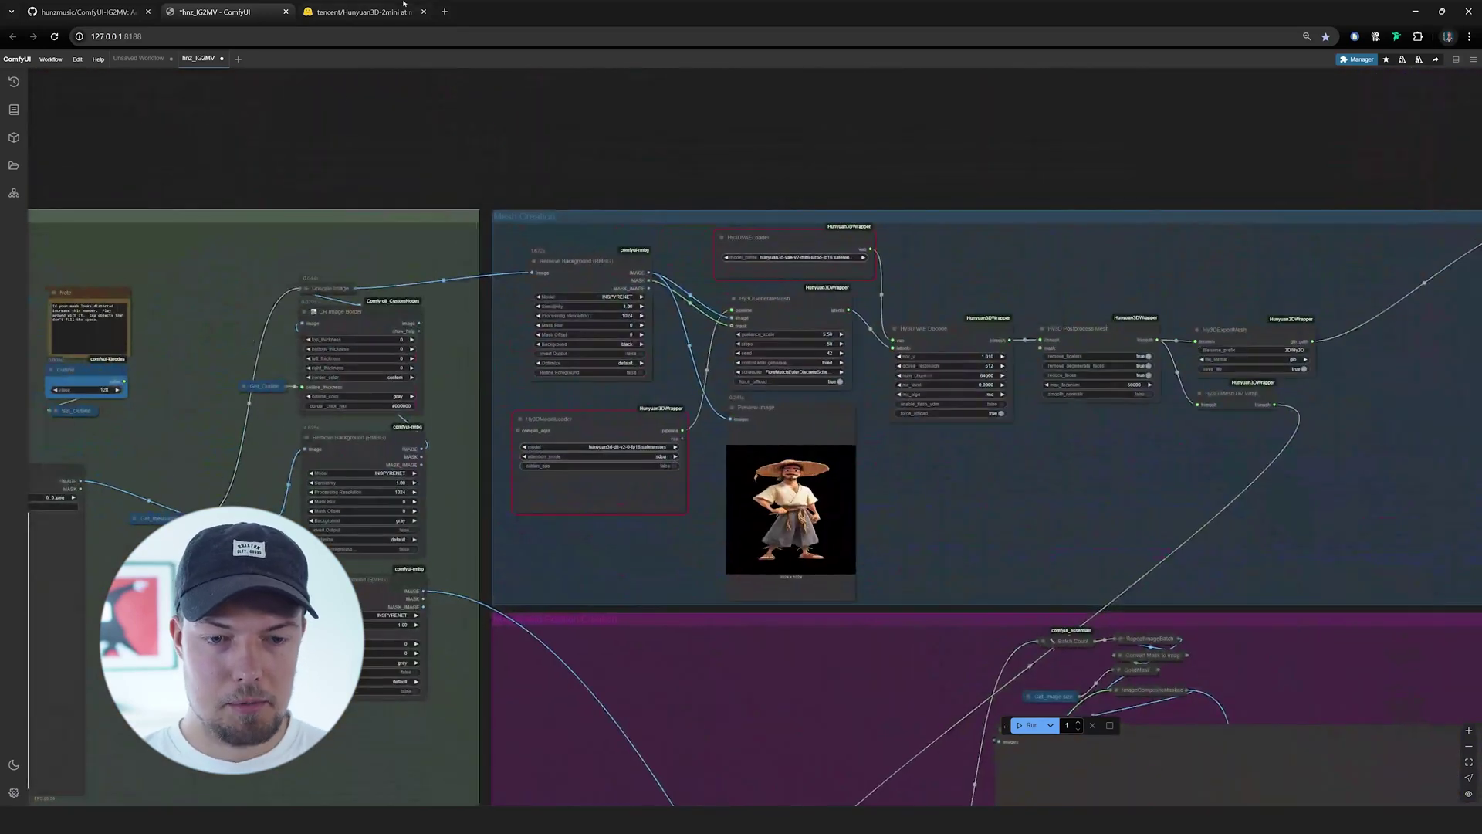
- View the hunyuan3d-dit-v2-mini-turbo folder in Hugging Face's tencent/Hunyuan3D-2mini repository, go back to the file list and return to ComfyUI
{"action": "left_click", "coordinate": [362, 12]}
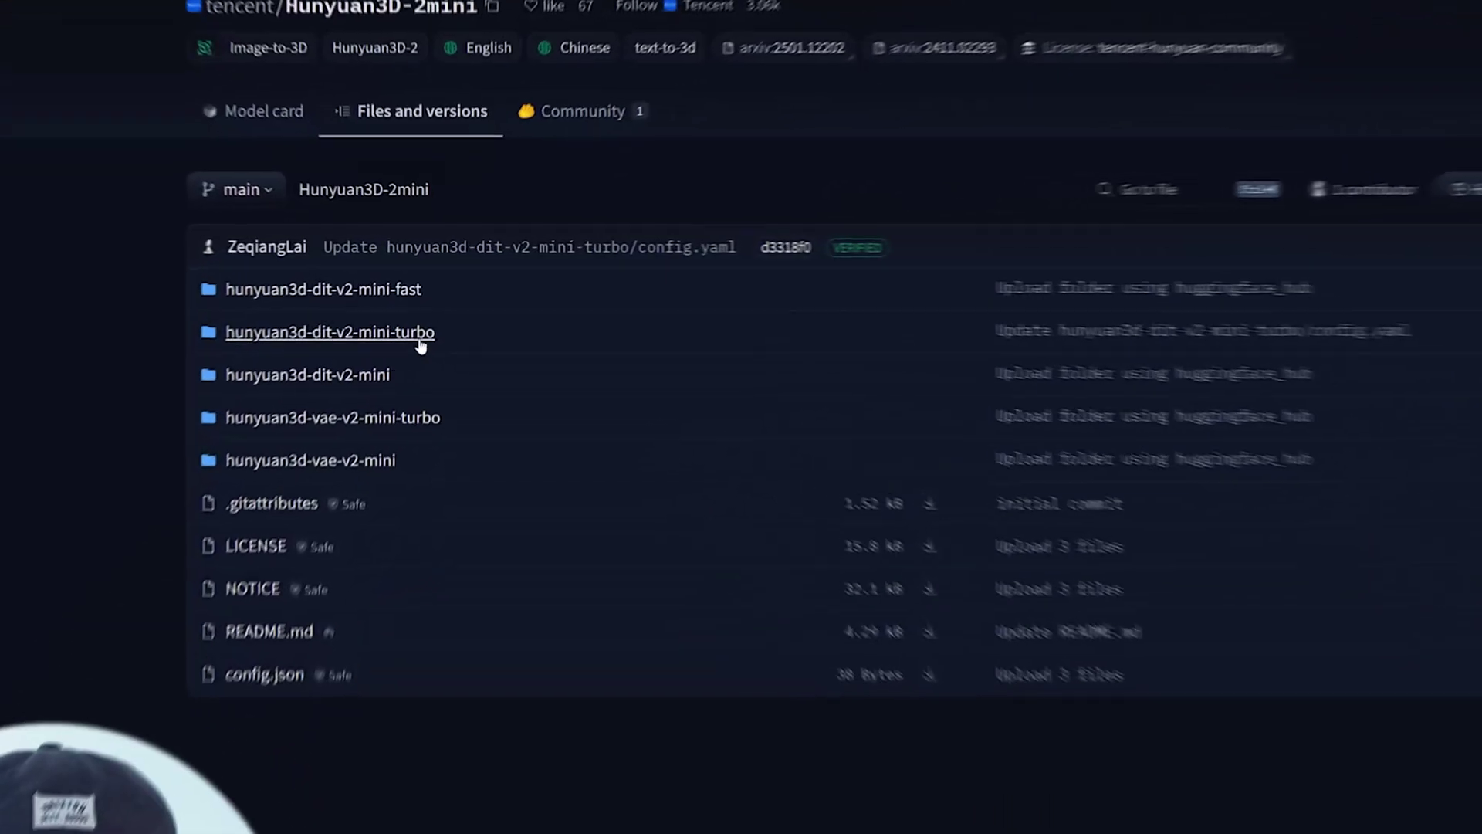
{"action": "left_click", "coordinate": [333, 355]}
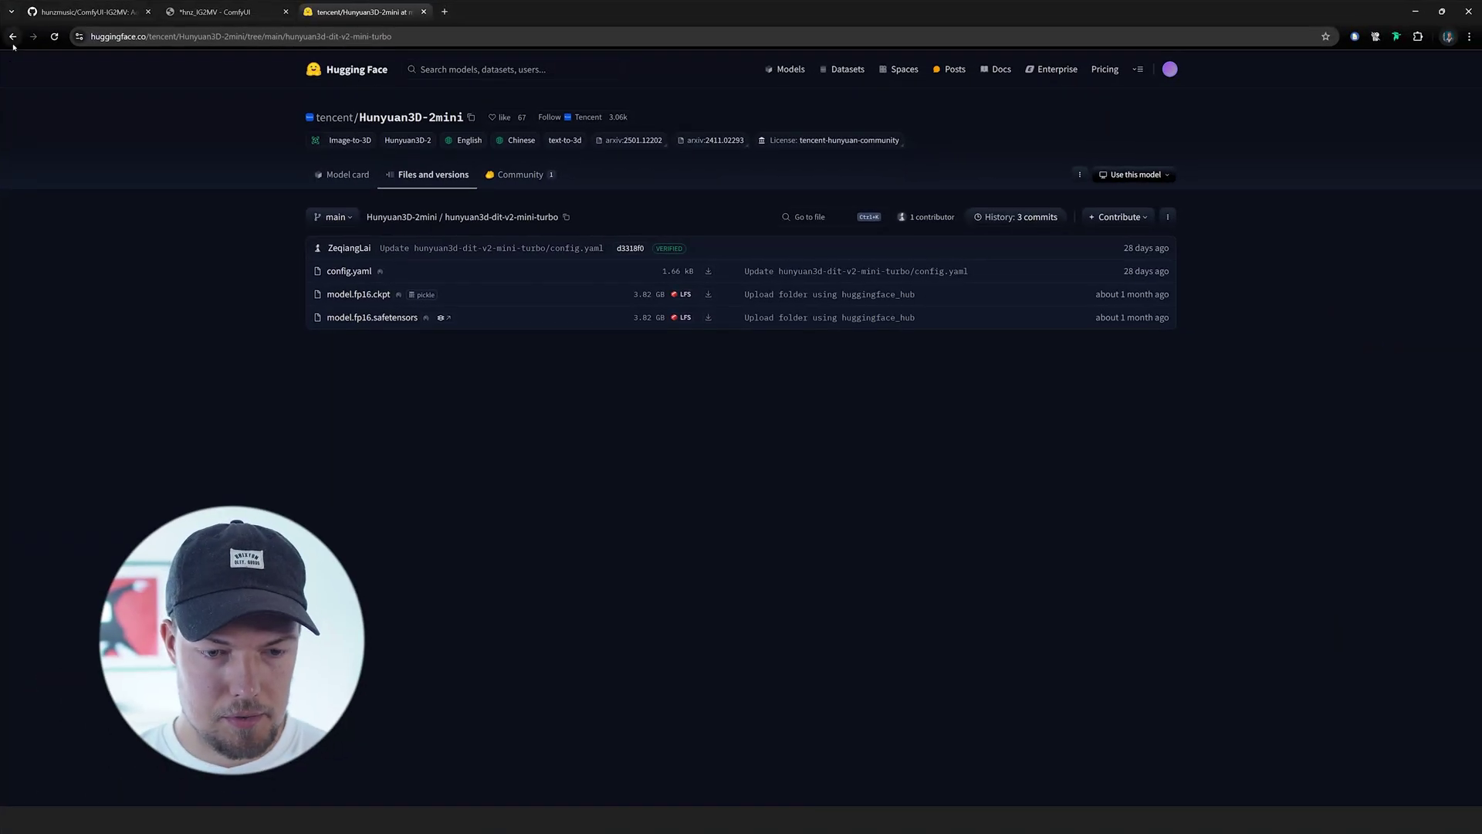
{"action": "left_click", "coordinate": [13, 37]}
{"action": "left_click", "coordinate": [194, 10]}
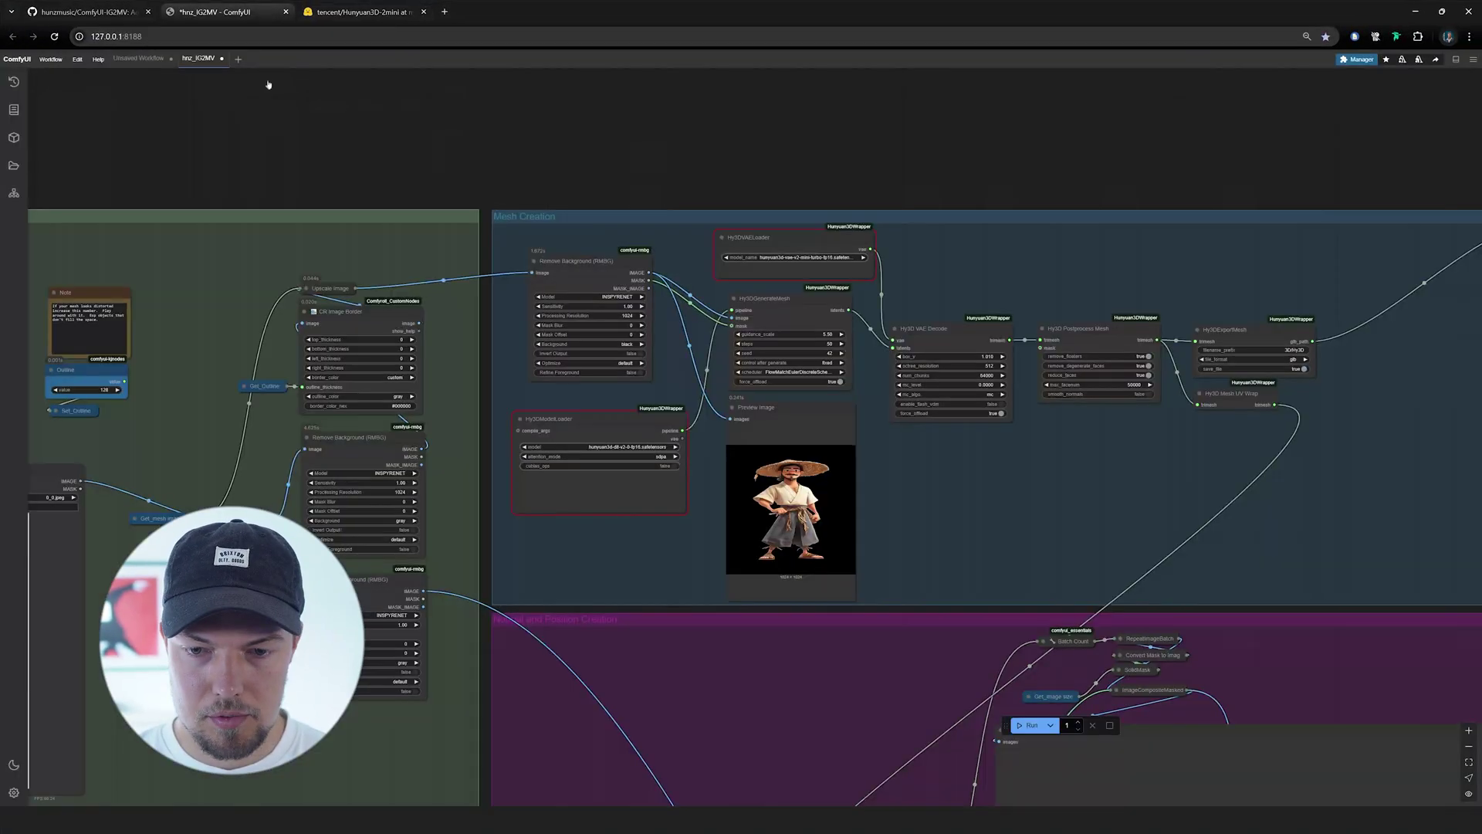
- Check the model names in the Mesh Creation loader nodes and switch to the tencent/Hunyuan3D-2mini page on Hugging Face
{"action": "scroll", "coordinate": [795, 253], "scroll_direction": "up", "scroll_amount": 5}
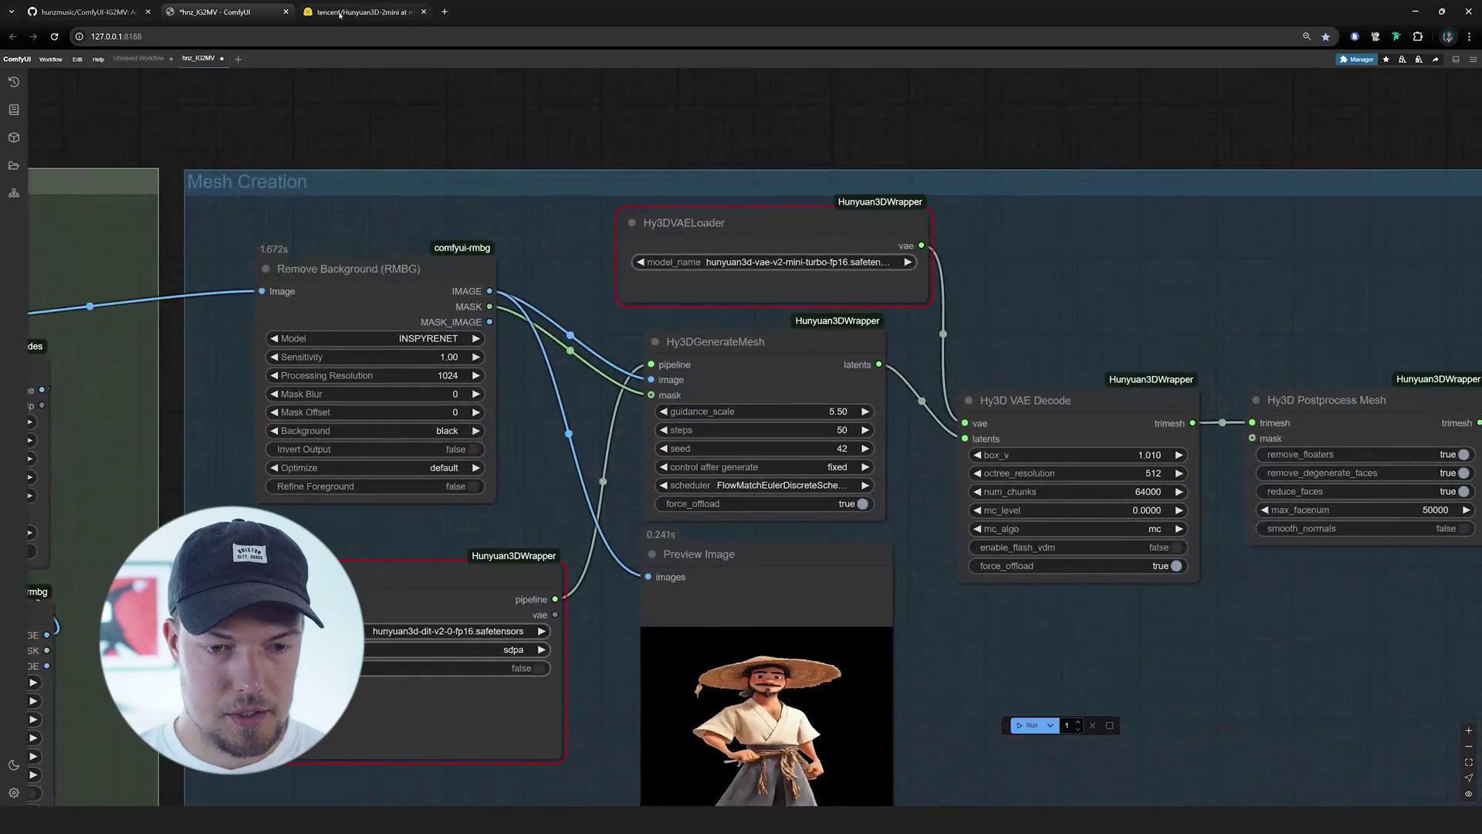
{"action": "key", "text": "ctrl+Tab"}
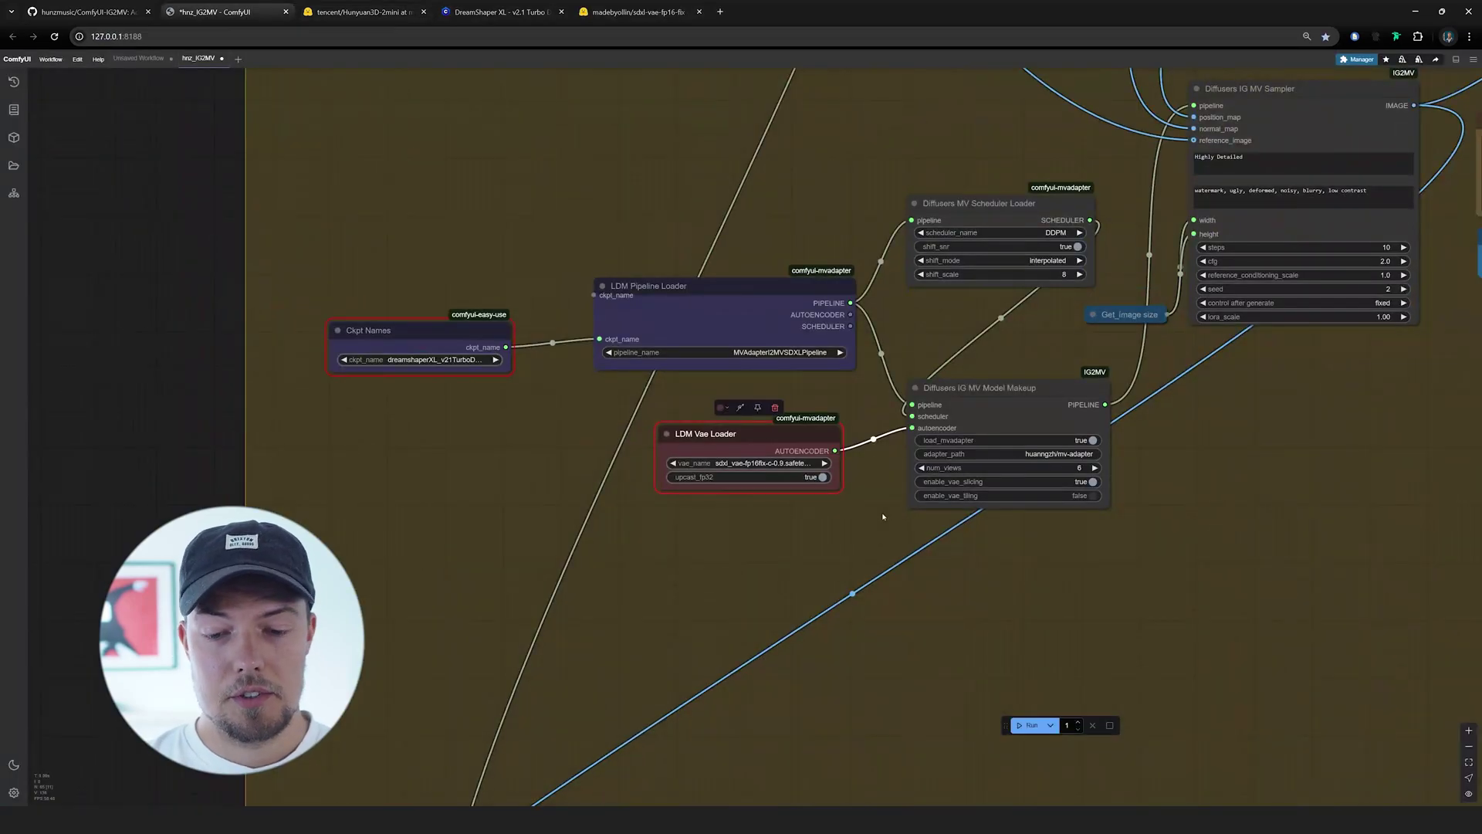
- Shift the Ckpt Names node slightly and switch to the DreamShaper XL v2.1 Turbo page on Civitai
{"action": "scroll", "coordinate": [454, 389], "scroll_direction": "up", "scroll_amount": 5}
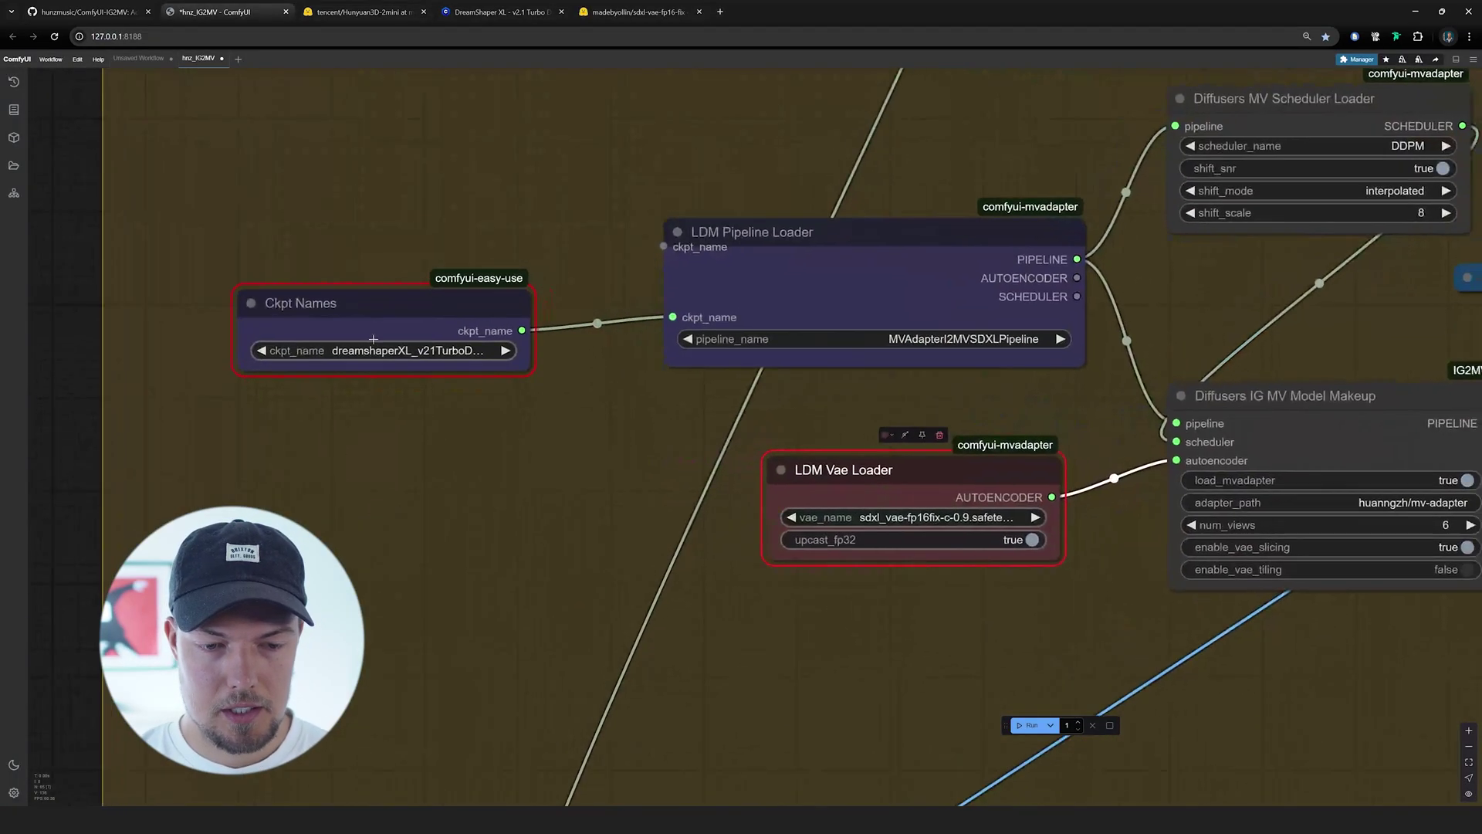
{"action": "left_click_drag", "start_coordinate": [328, 305], "coordinate": [322, 301]}
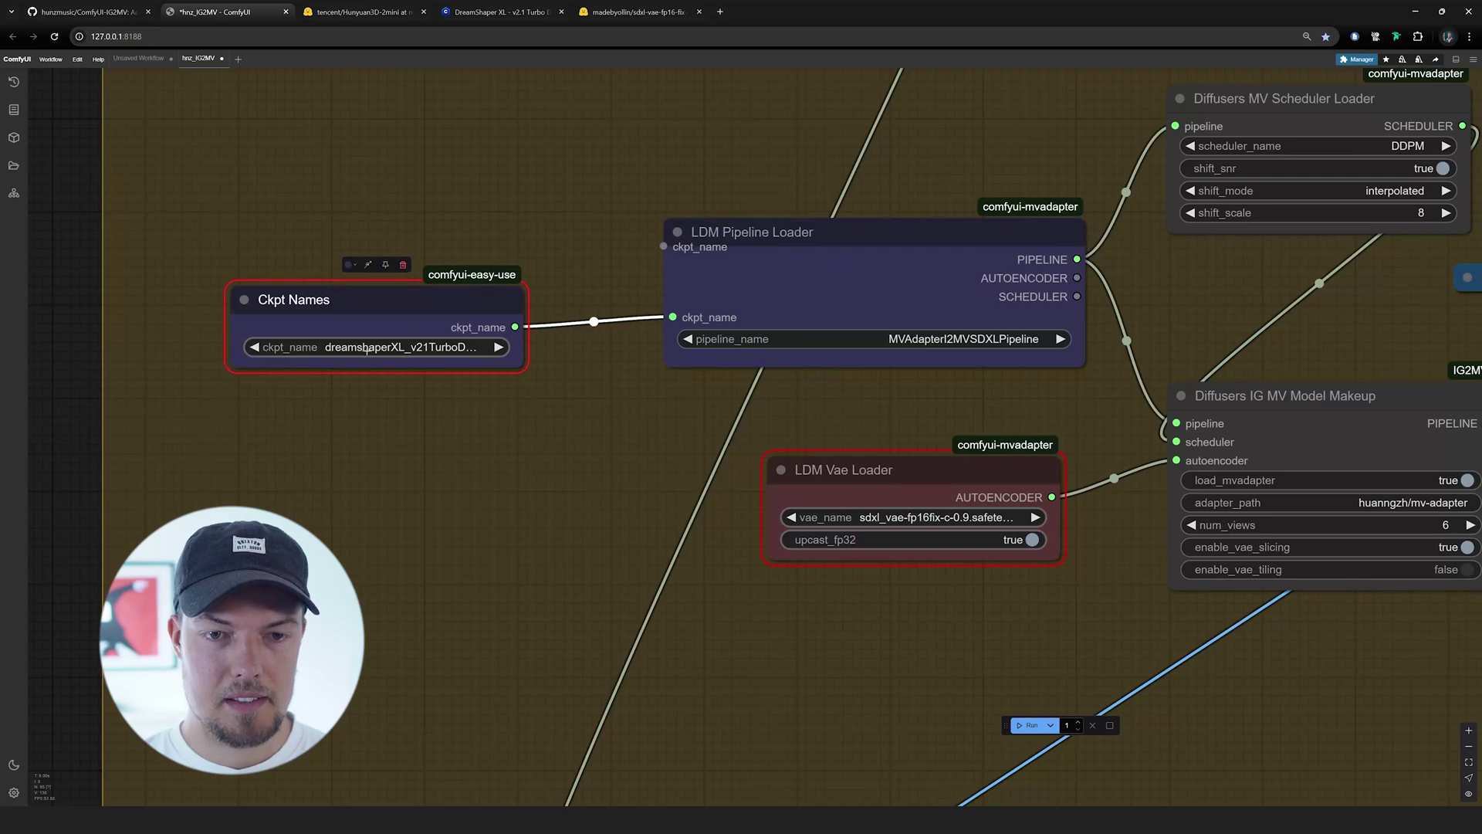
{"action": "left_click", "coordinate": [500, 11]}
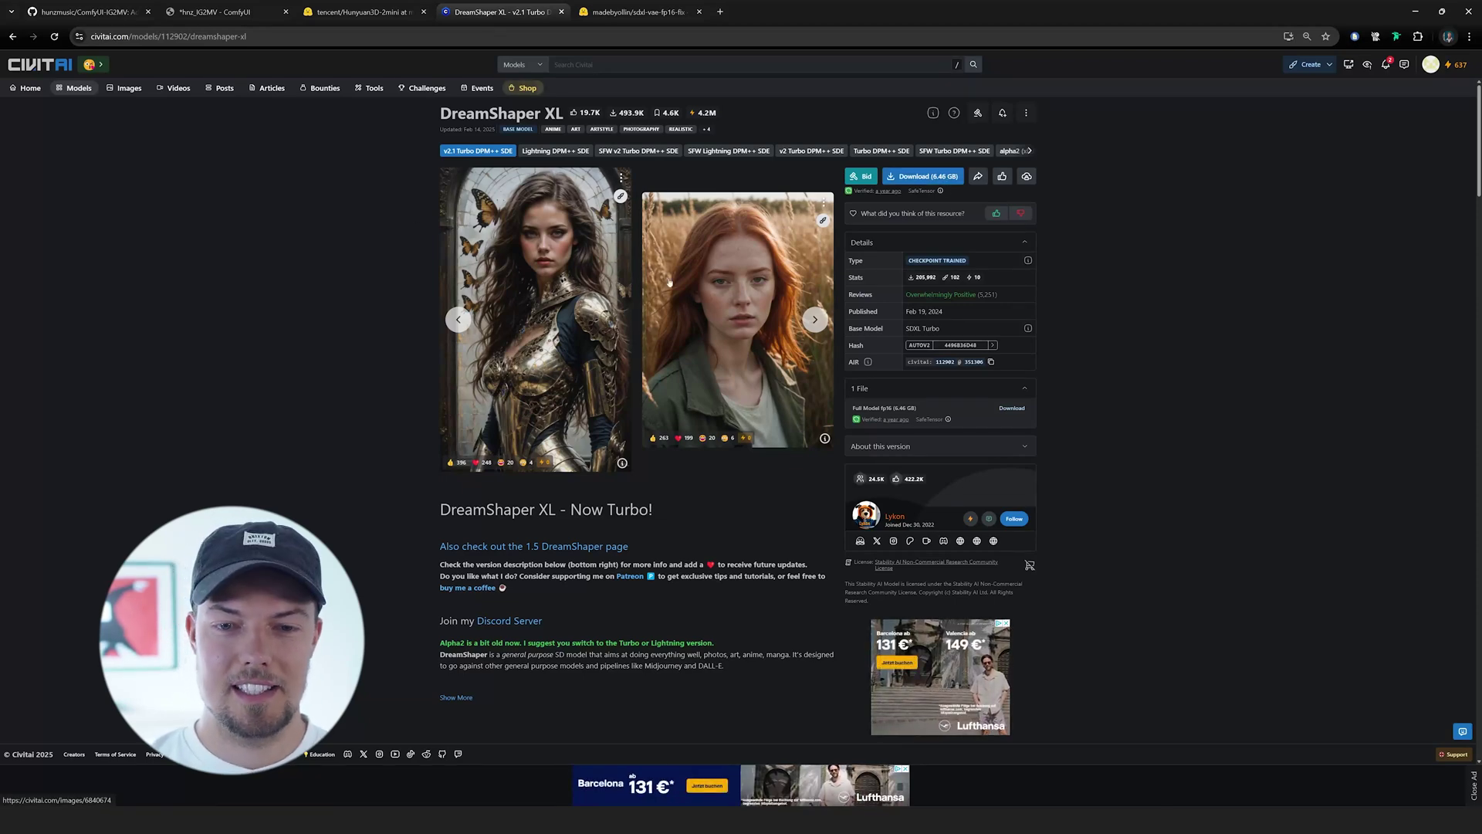
- View the file list of the madebyollin/sdxl-vae-fp16-fix repository on Hugging Face and return to ComfyUI
{"action": "left_click", "coordinate": [639, 12]}
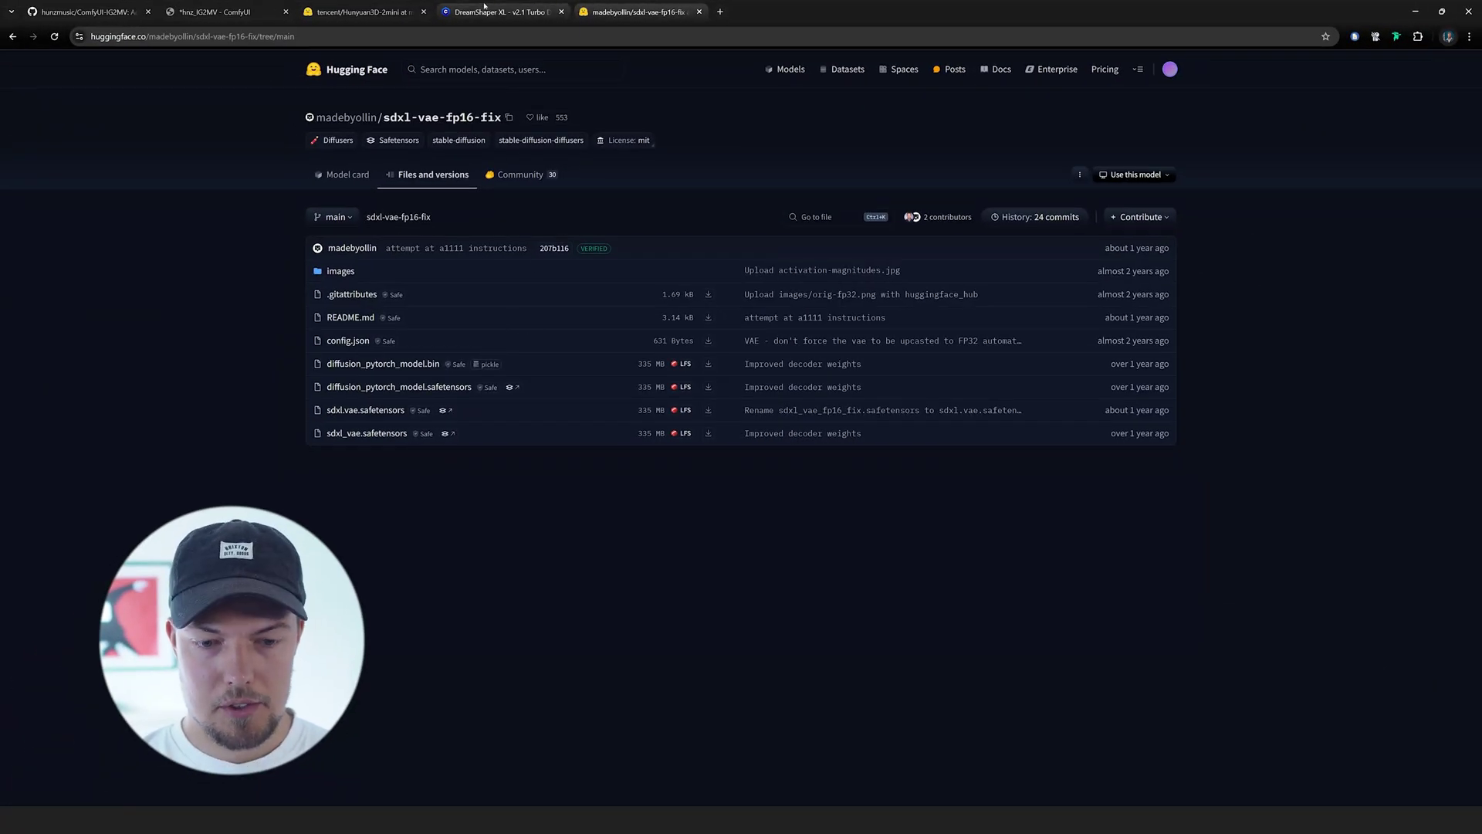
{"action": "key", "text": "ctrl+shift+Tab"}
{"action": "key", "text": "ctrl+shift+Tab"}
{"action": "key", "text": "ctrl+shift+Tab"}
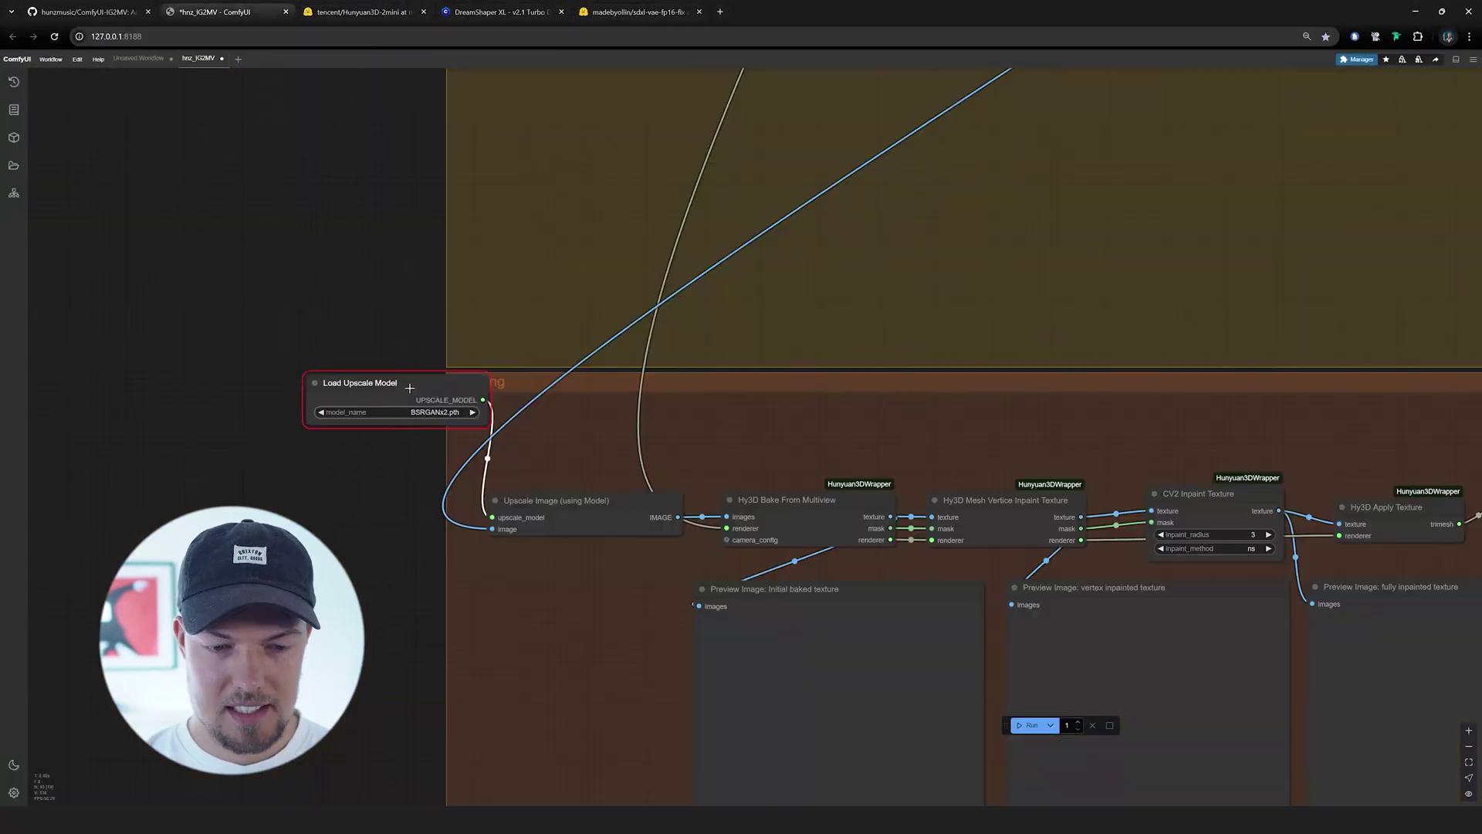
- Move the Load Upscale Model node out to the left of the Texturing group so its model name is readable
{"action": "left_click_drag", "start_coordinate": [409, 388], "coordinate": [357, 418]}
{"action": "scroll", "coordinate": [351, 417], "scroll_direction": "up", "scroll_amount": 5}
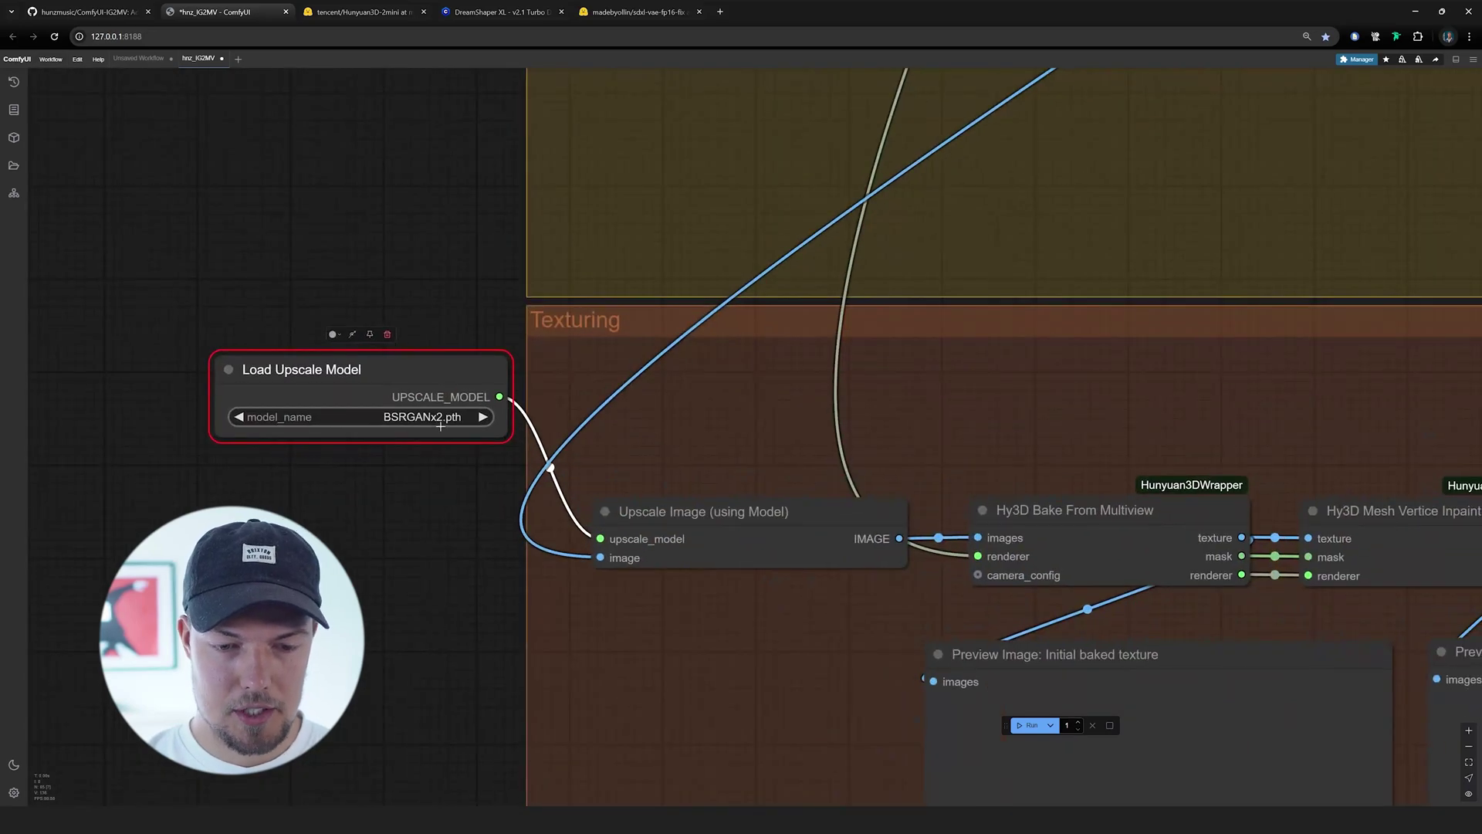
{"action": "left_click_drag", "start_coordinate": [455, 359], "coordinate": [546, 397]}
{"action": "left_click_drag", "start_coordinate": [629, 461], "coordinate": [566, 399]}
{"action": "left_click_drag", "start_coordinate": [733, 445], "coordinate": [719, 474]}
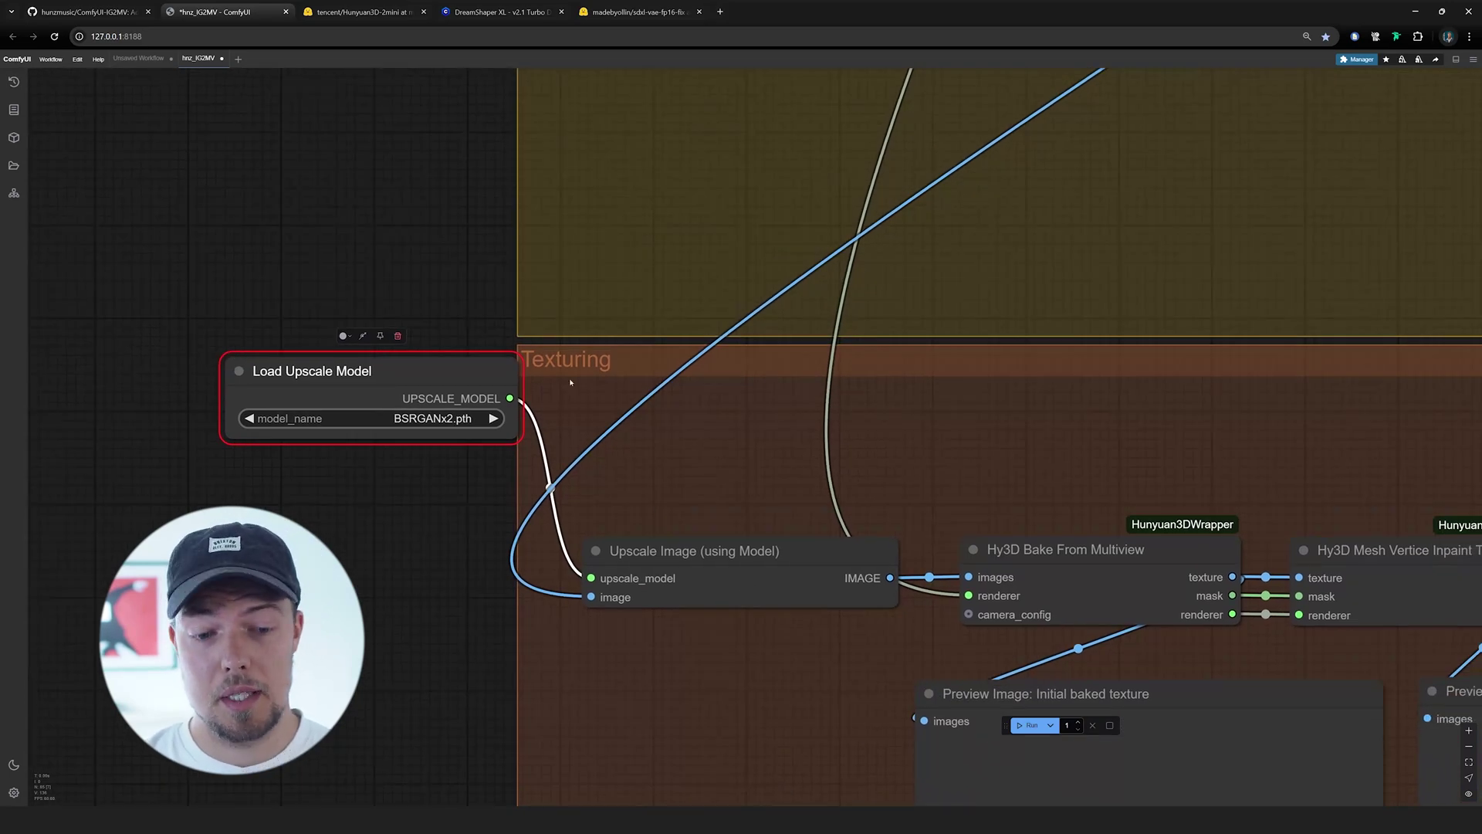
{"action": "left_click_drag", "start_coordinate": [438, 428], "coordinate": [426, 443]}
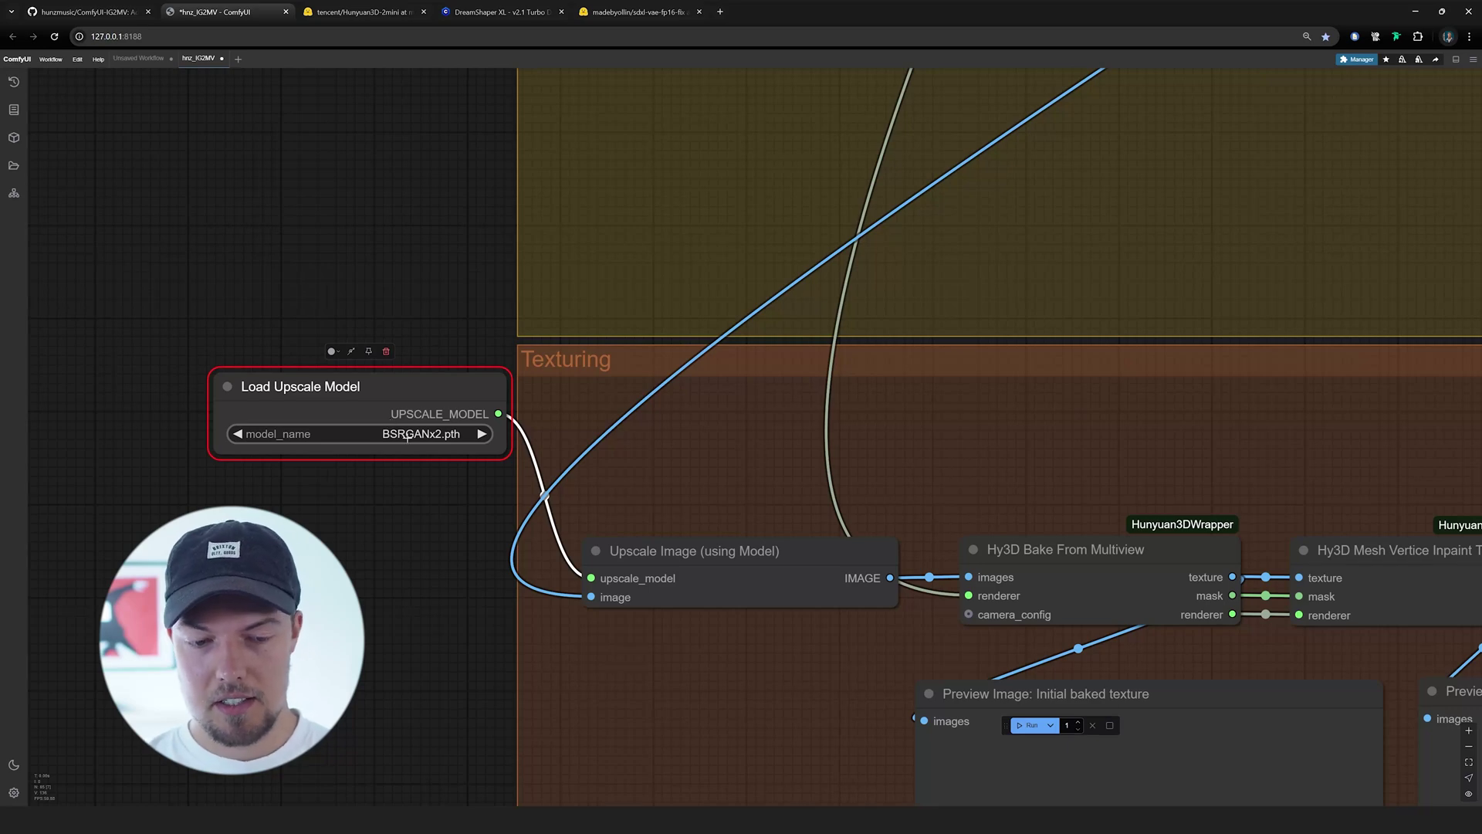
{"action": "scroll", "coordinate": [488, 430], "scroll_direction": "down", "scroll_amount": 5}
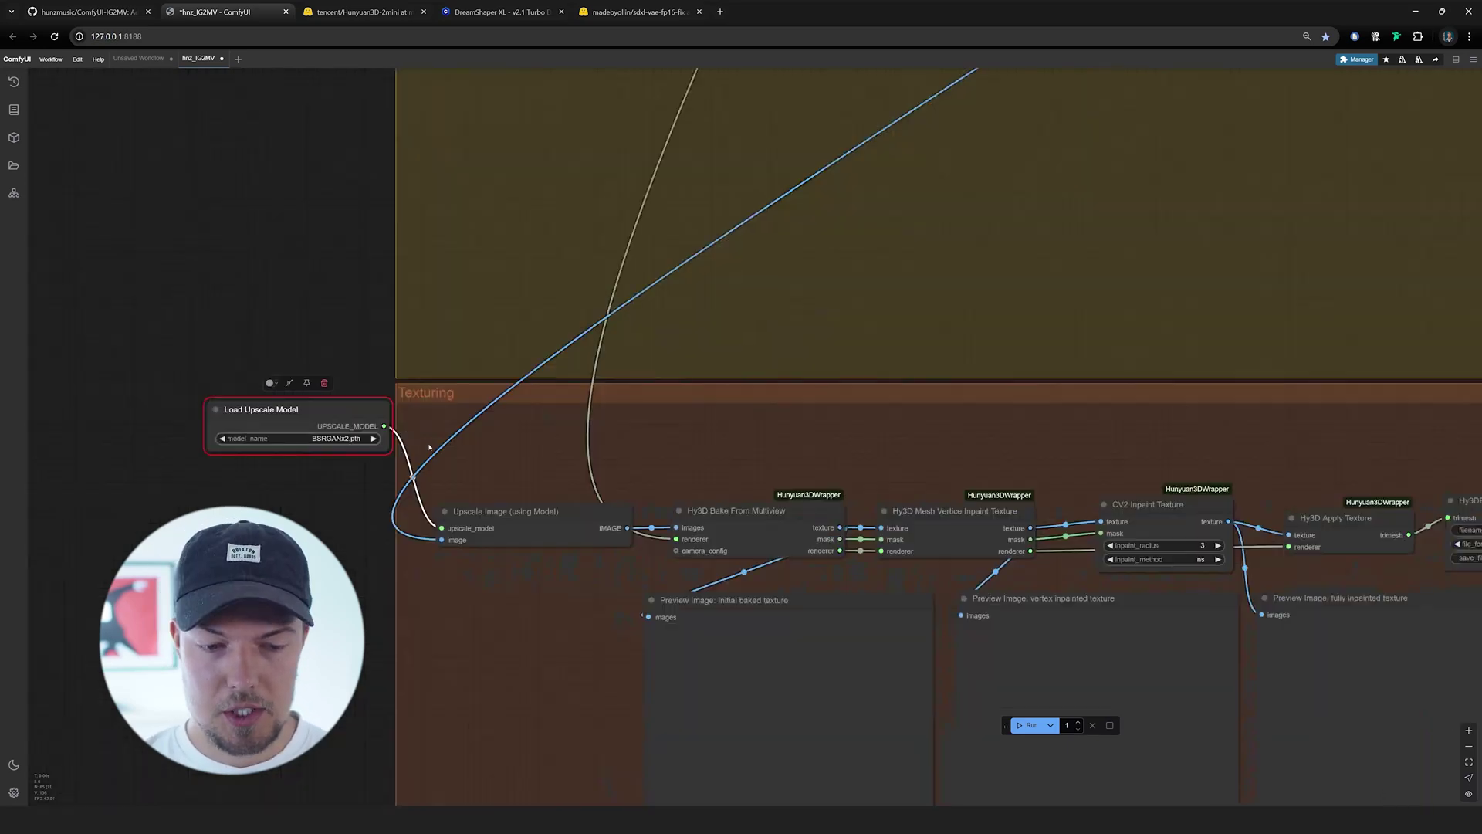
- Examine the background-removed character and its image size in the Mesh Creation group's Preview Image node
{"action": "scroll", "coordinate": [488, 431], "scroll_direction": "up", "scroll_amount": 5}
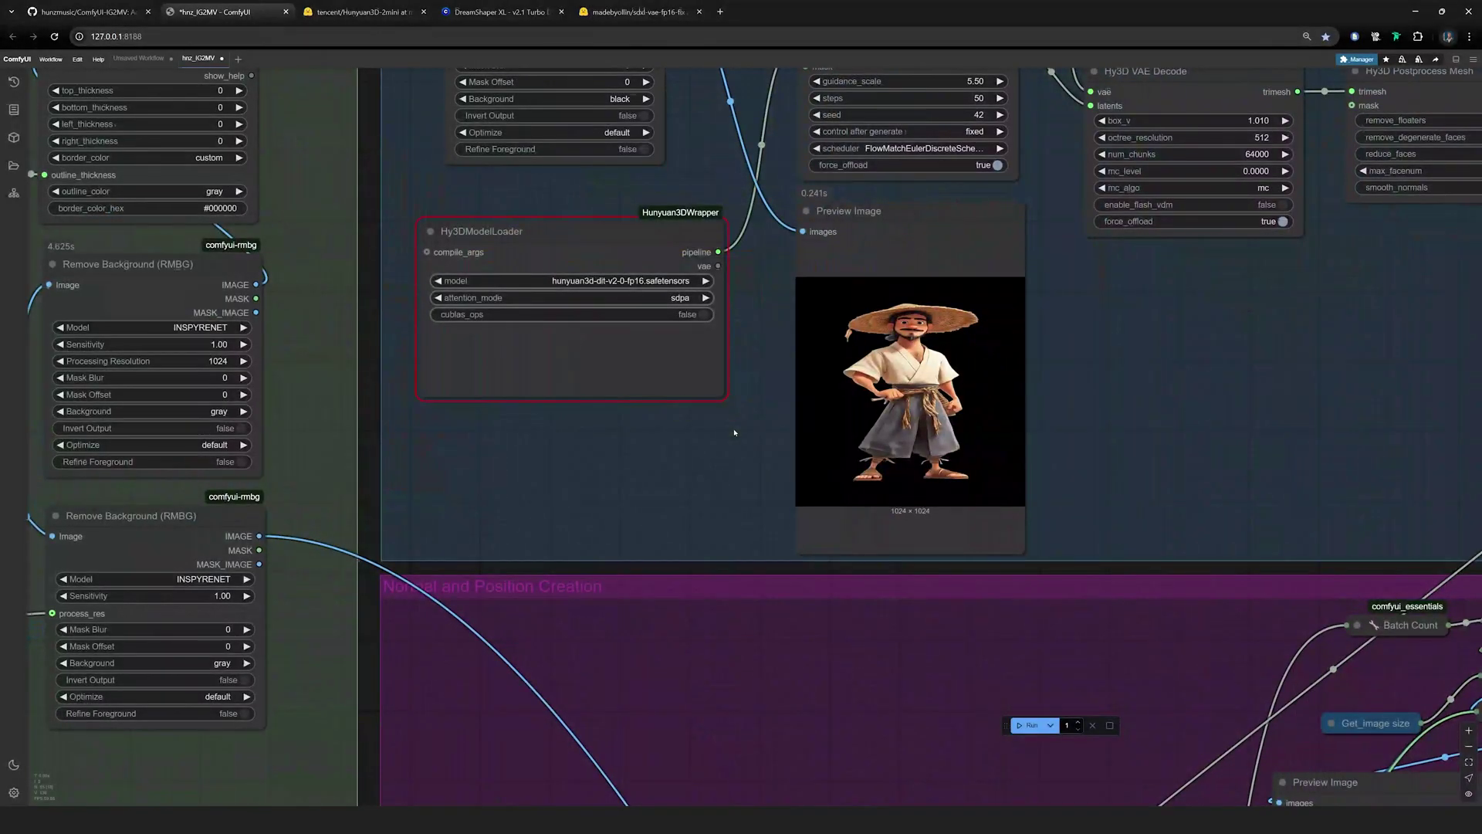
{"action": "scroll", "coordinate": [1005, 426], "scroll_direction": "up", "scroll_amount": 6}
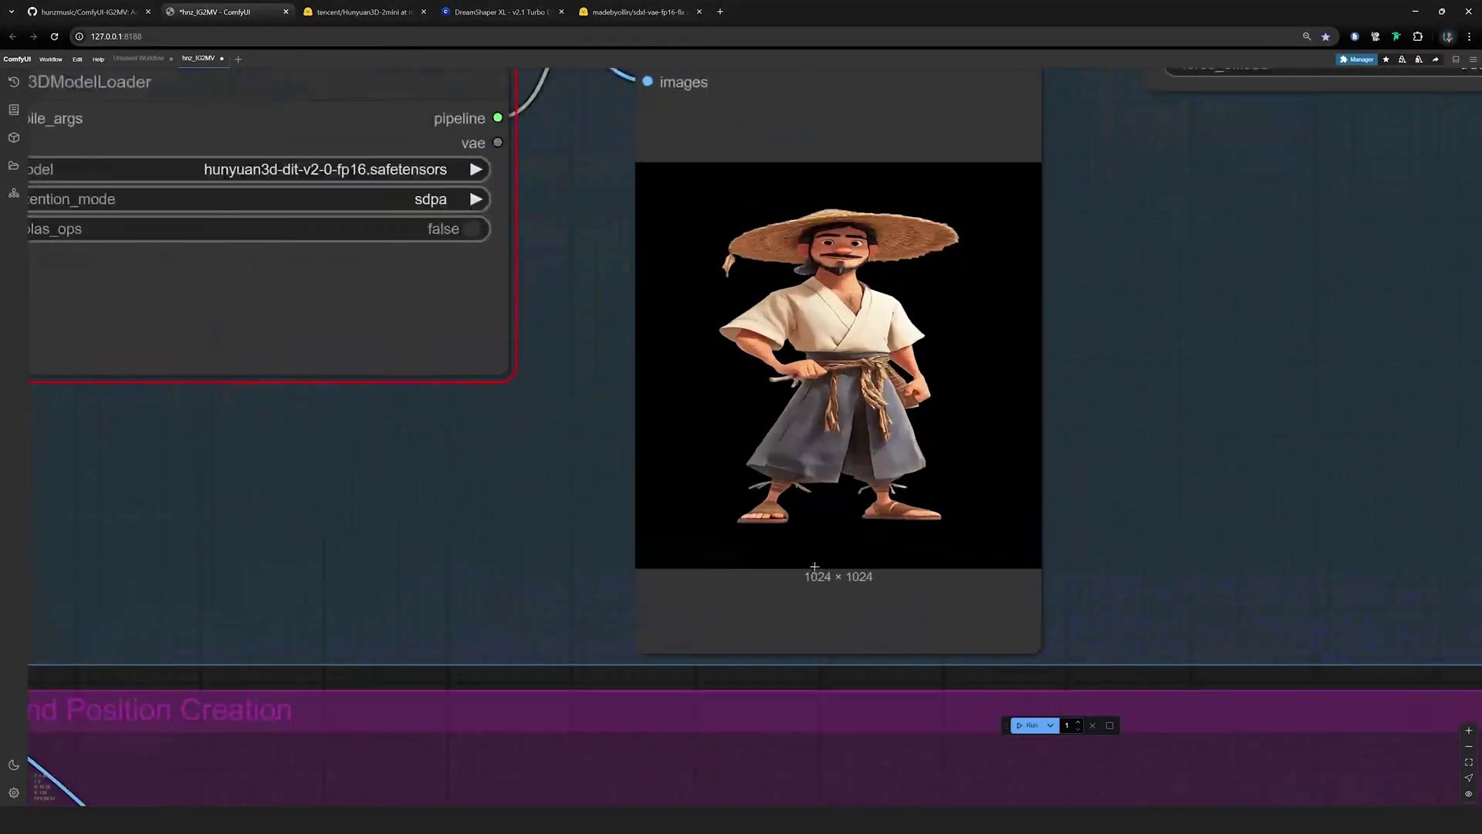
{"action": "scroll", "coordinate": [1006, 323], "scroll_direction": "down", "scroll_amount": 7}
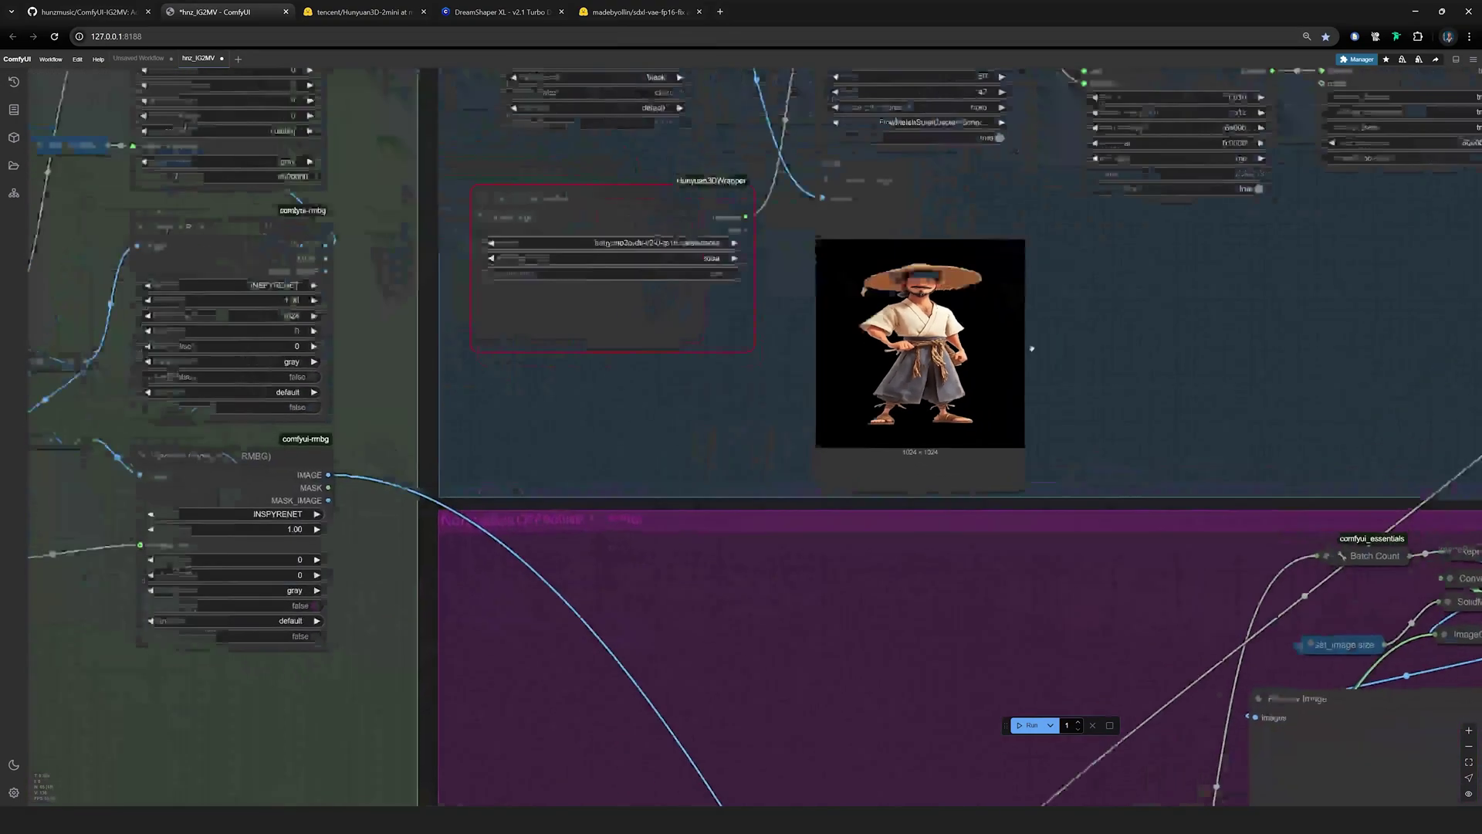
{"action": "left_click_drag", "start_coordinate": [1030, 348], "coordinate": [1162, 385]}
{"action": "scroll", "coordinate": [981, 374], "scroll_direction": "down", "scroll_amount": 6}
{"action": "left_click_drag", "start_coordinate": [815, 397], "coordinate": [927, 309]}
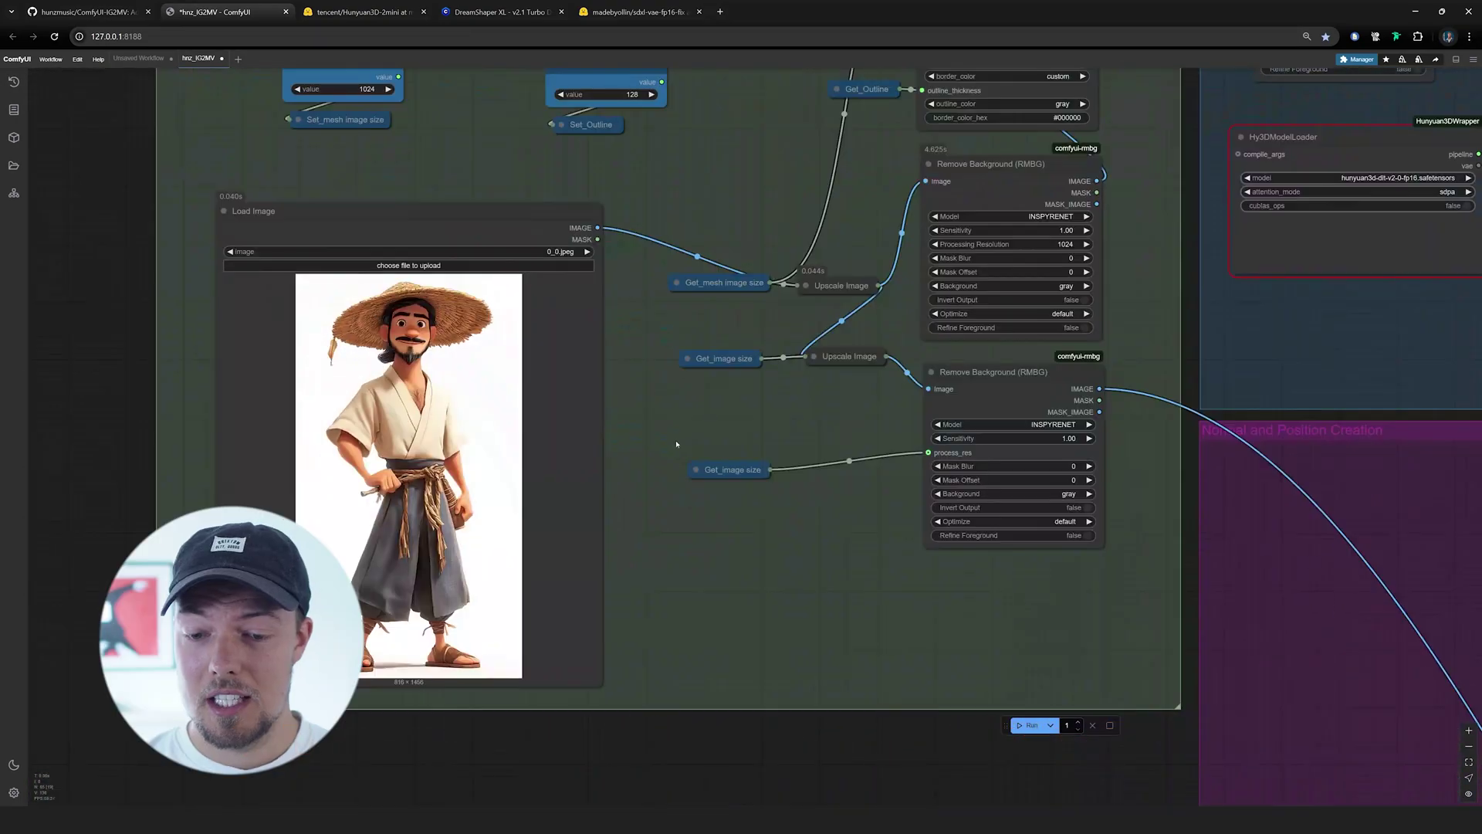
- Examine the character image and its dimensions in the Setup group's Load Image node
{"action": "scroll", "coordinate": [679, 443], "scroll_direction": "down", "scroll_amount": 4}
{"action": "left_click_drag", "start_coordinate": [678, 443], "coordinate": [301, 449]}
{"action": "left_click_drag", "start_coordinate": [887, 491], "coordinate": [859, 565]}
{"action": "scroll", "coordinate": [1173, 414], "scroll_direction": "up", "scroll_amount": 4}
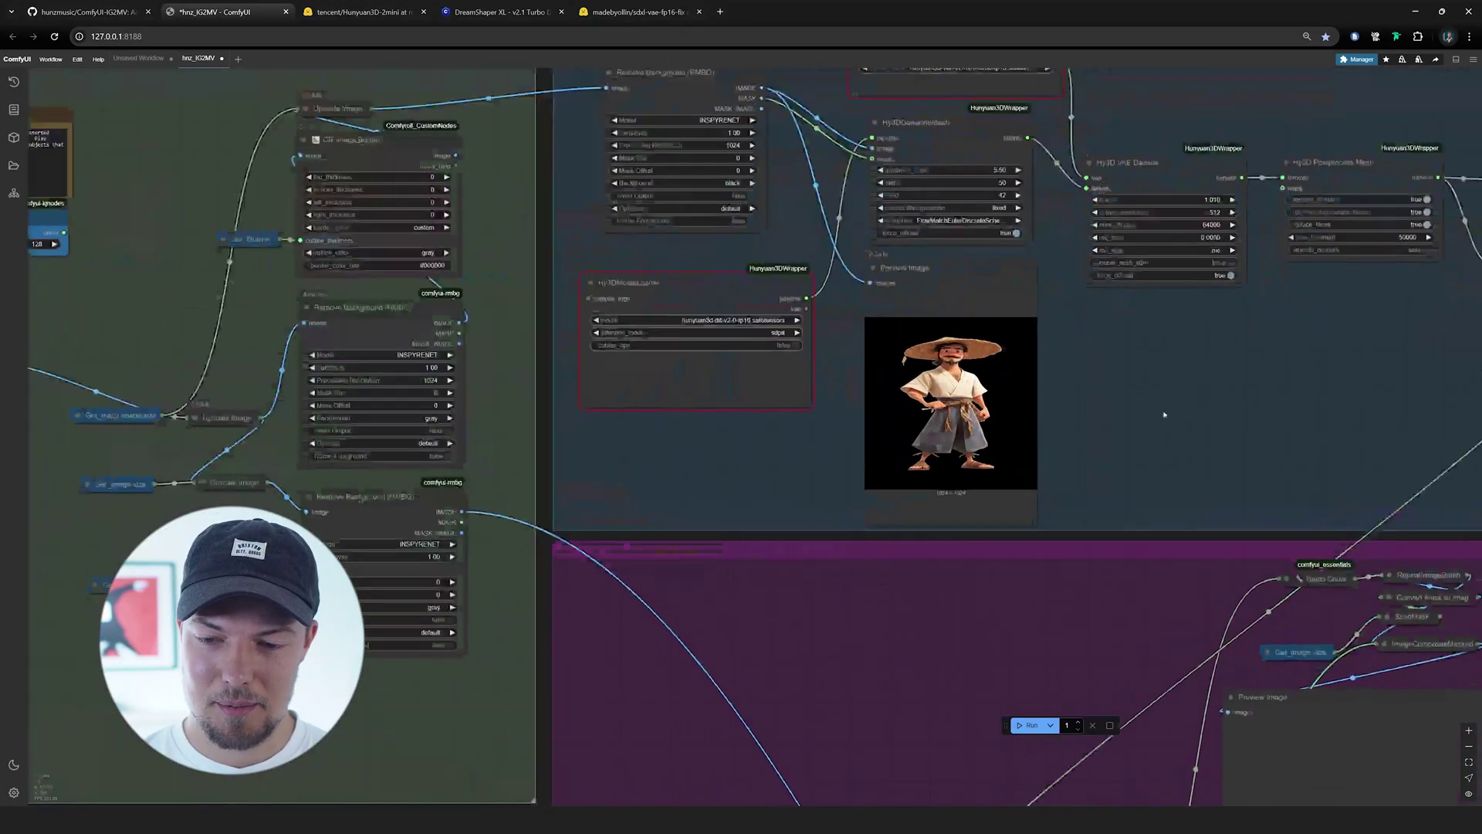
{"action": "scroll", "coordinate": [954, 390], "scroll_direction": "down", "scroll_amount": 8}
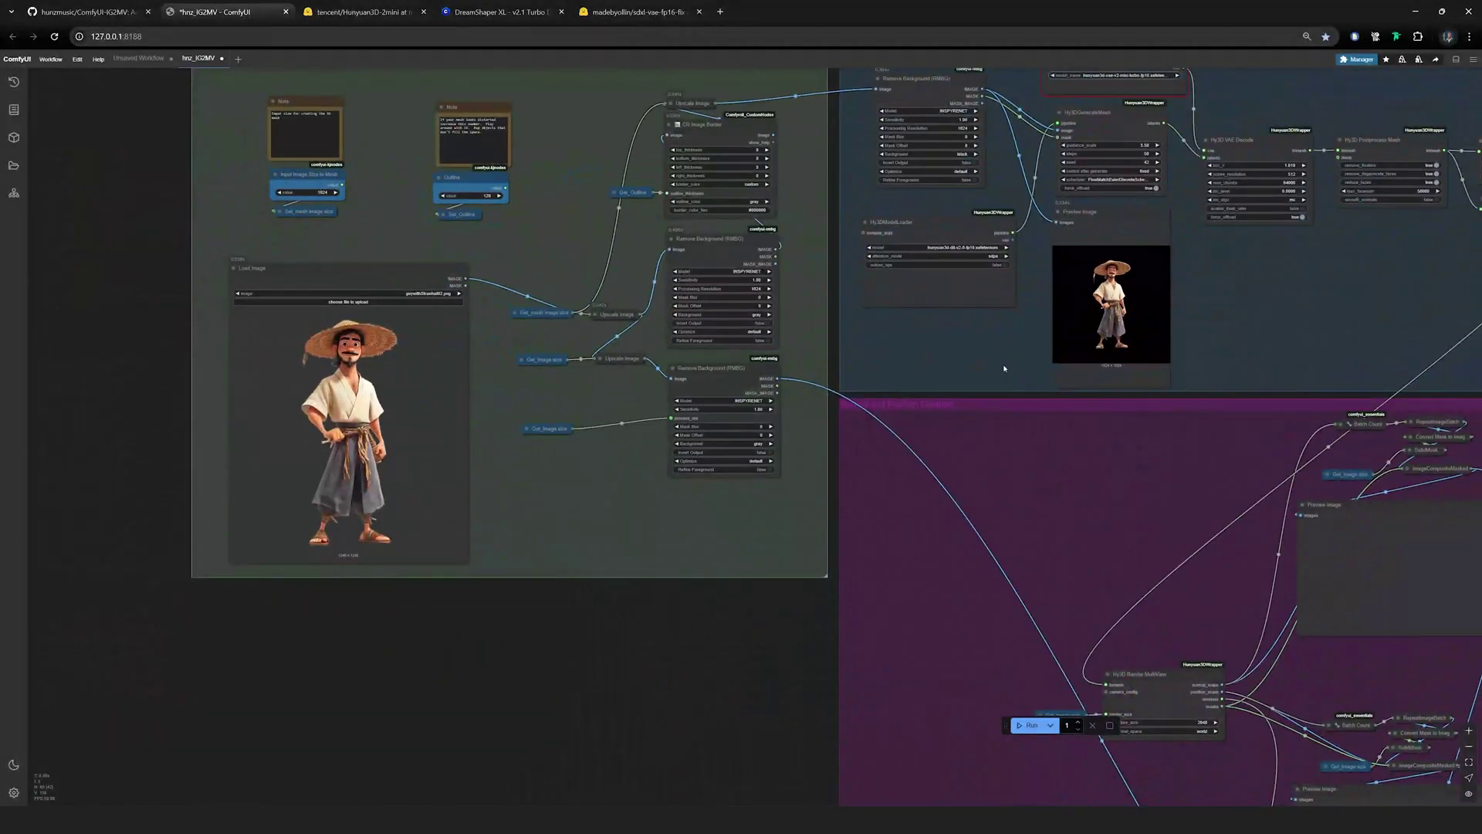
{"action": "scroll", "coordinate": [293, 409], "scroll_direction": "up", "scroll_amount": 14}
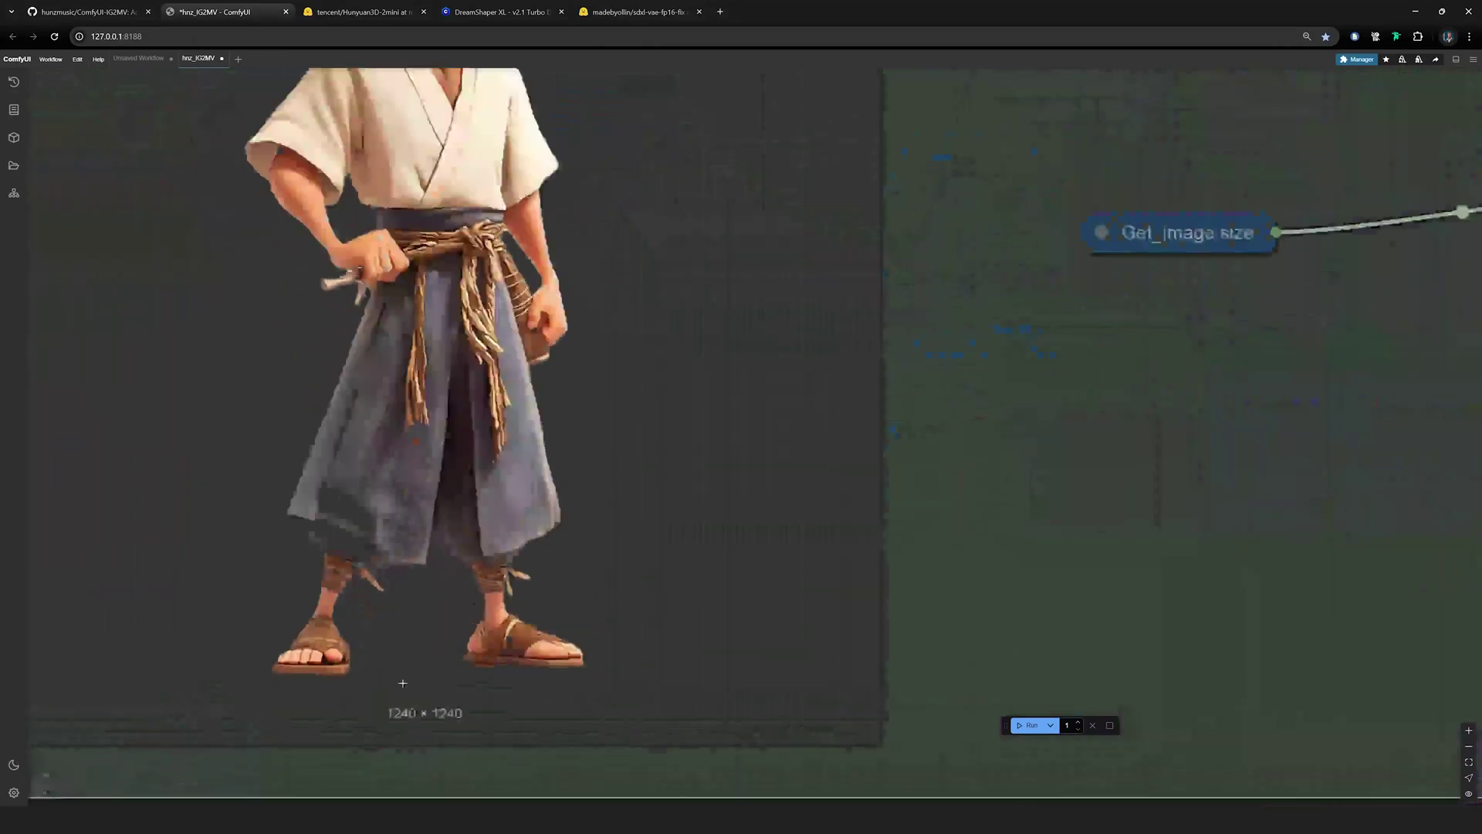
{"action": "scroll", "coordinate": [417, 687], "scroll_direction": "down", "scroll_amount": 1}
{"action": "left_click_drag", "start_coordinate": [428, 691], "coordinate": [413, 562]}
{"action": "scroll", "coordinate": [412, 562], "scroll_direction": "down", "scroll_amount": 6}
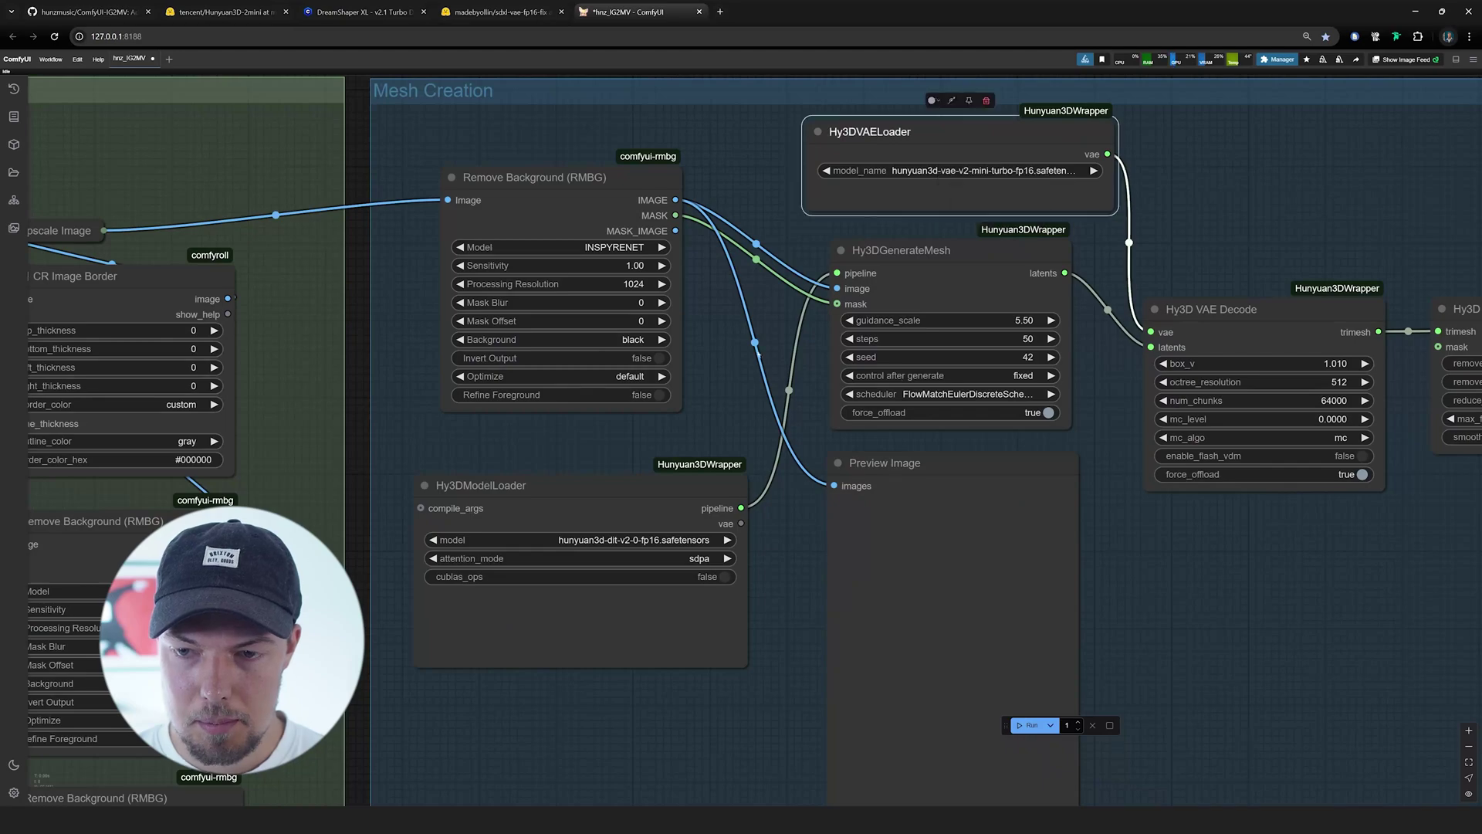
- Check the models offered by Hy3DModelLoader and review the workflow's remaining groups down to the Texturing nodes
{"action": "left_click_drag", "start_coordinate": [722, 416], "coordinate": [775, 342]}
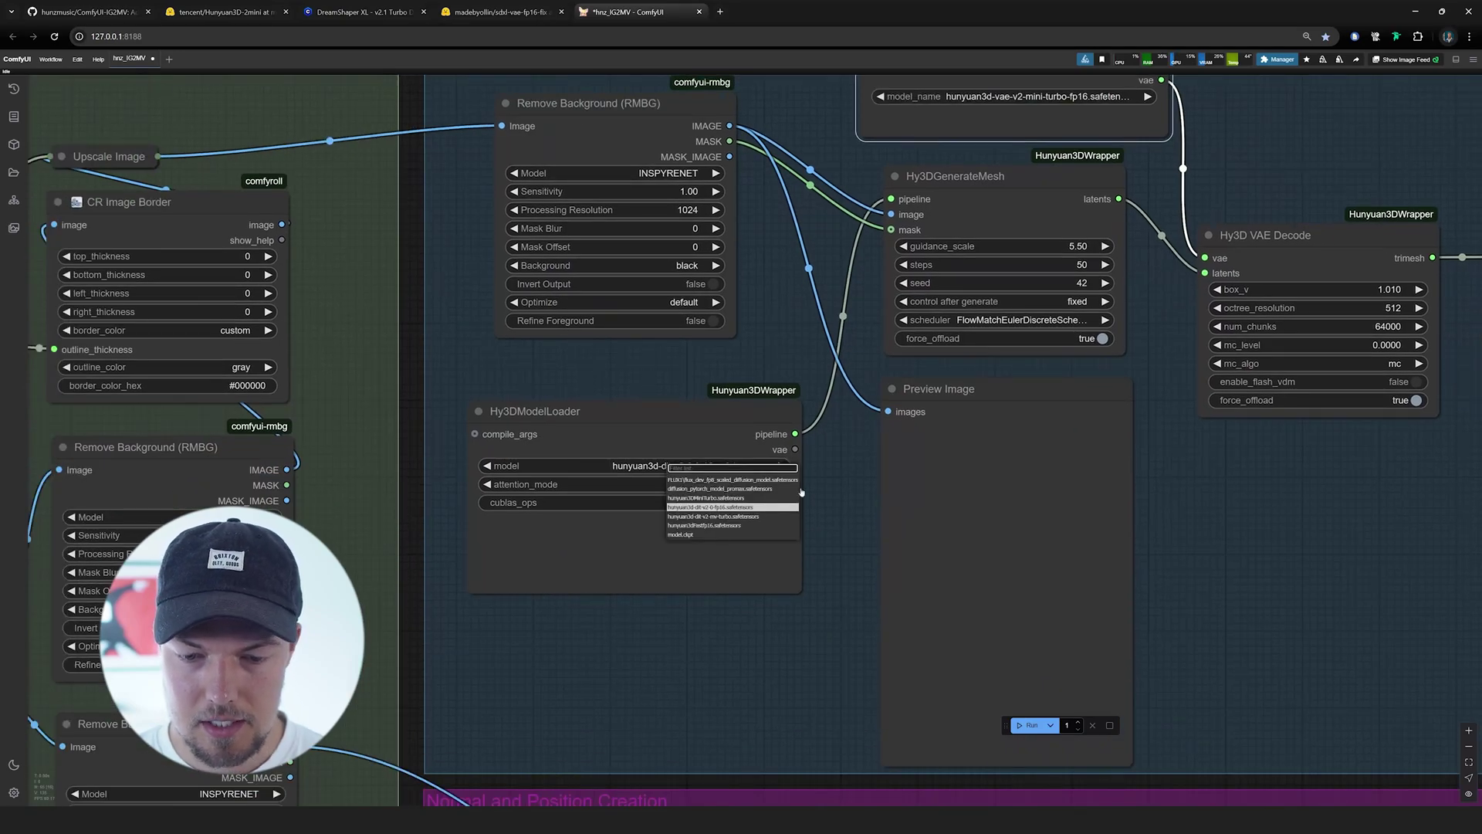
{"action": "scroll", "coordinate": [839, 446], "scroll_direction": "down", "scroll_amount": 3}
{"action": "left_click_drag", "start_coordinate": [839, 447], "coordinate": [718, 367]}
{"action": "scroll", "coordinate": [899, 386], "scroll_direction": "down", "scroll_amount": 5}
{"action": "left_click_drag", "start_coordinate": [941, 388], "coordinate": [923, 96]}
{"action": "left_click_drag", "start_coordinate": [788, 756], "coordinate": [758, 381]}
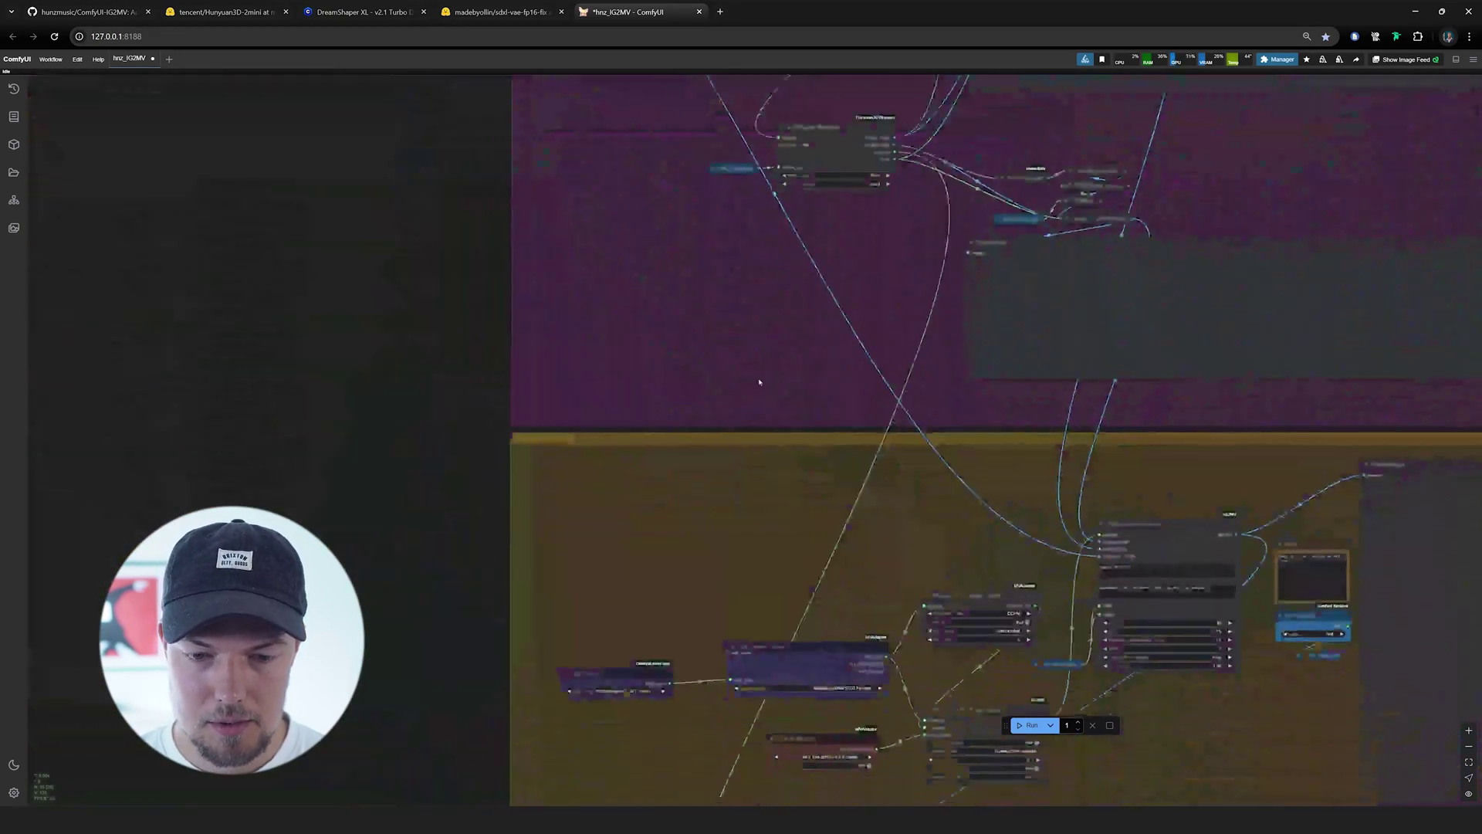
{"action": "left_click_drag", "start_coordinate": [649, 717], "coordinate": [665, 389]}
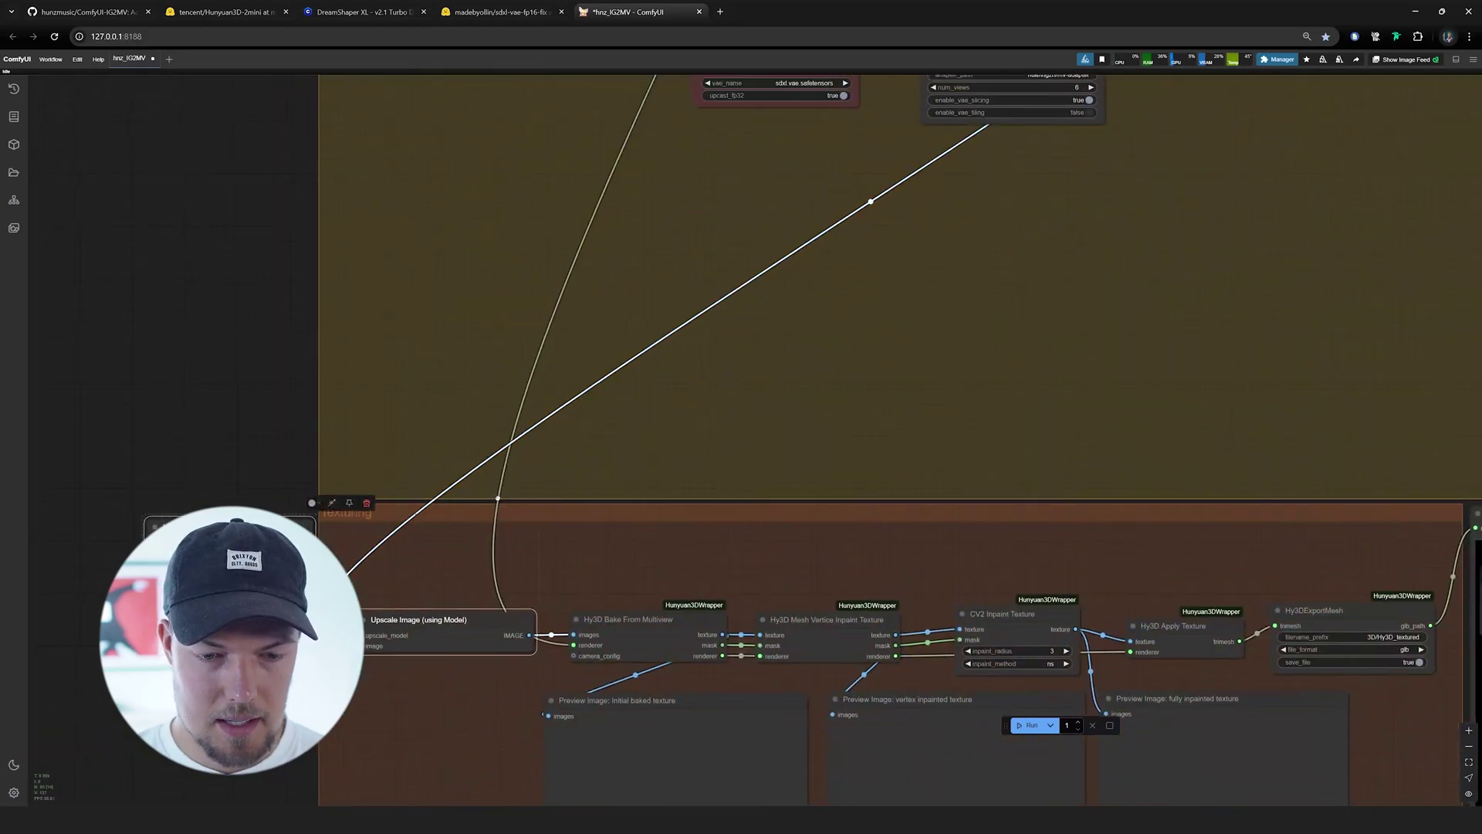
{"action": "left_click_drag", "start_coordinate": [344, 512], "coordinate": [486, 414]}
{"action": "scroll", "coordinate": [587, 510], "scroll_direction": "down", "scroll_amount": 8}
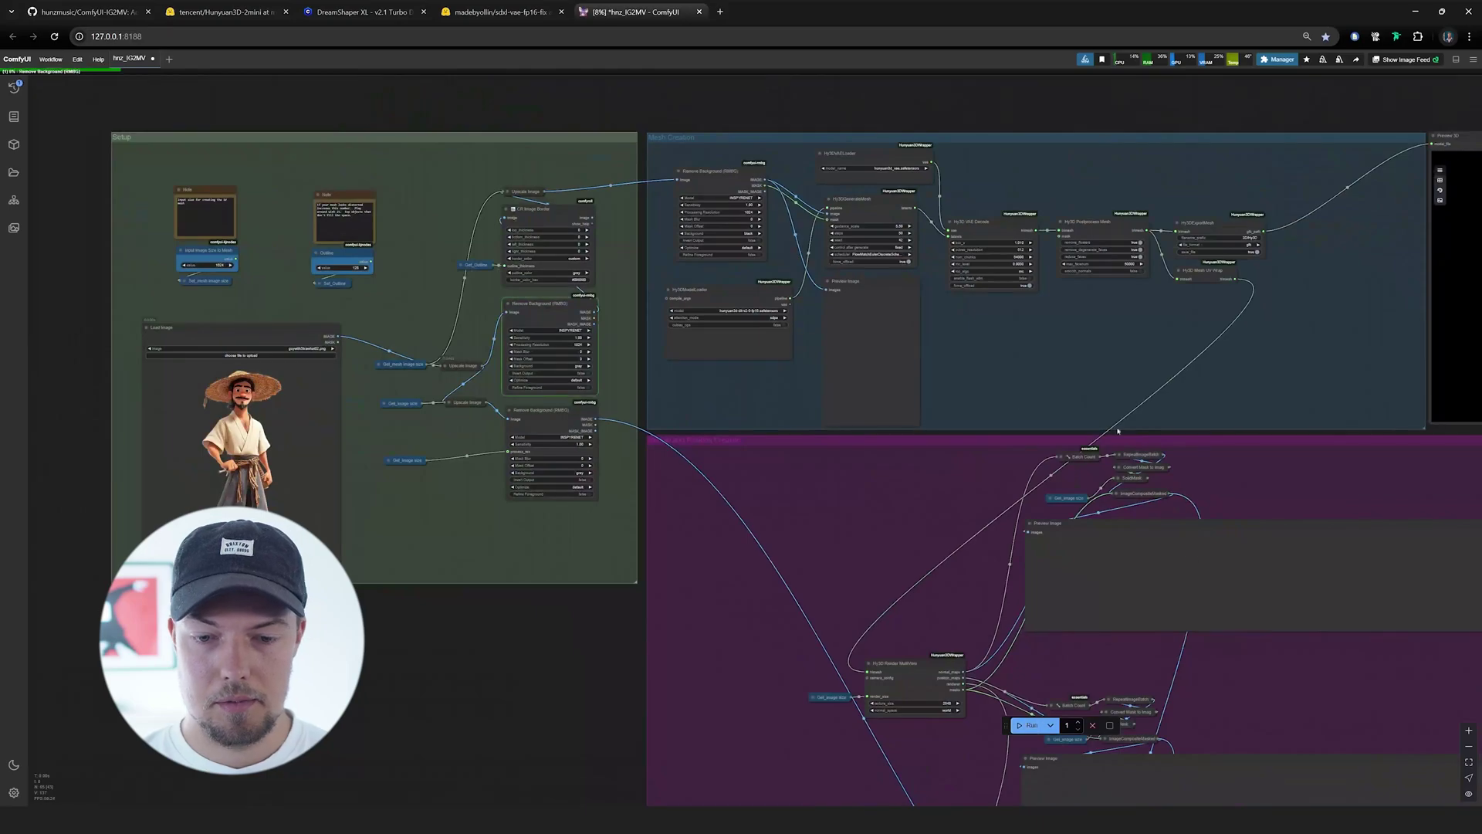
- Examine the generated untextured character mesh in the Preview 3D node beside the Mesh Creation group
{"action": "scroll", "coordinate": [1022, 449], "scroll_direction": "down", "scroll_amount": 5}
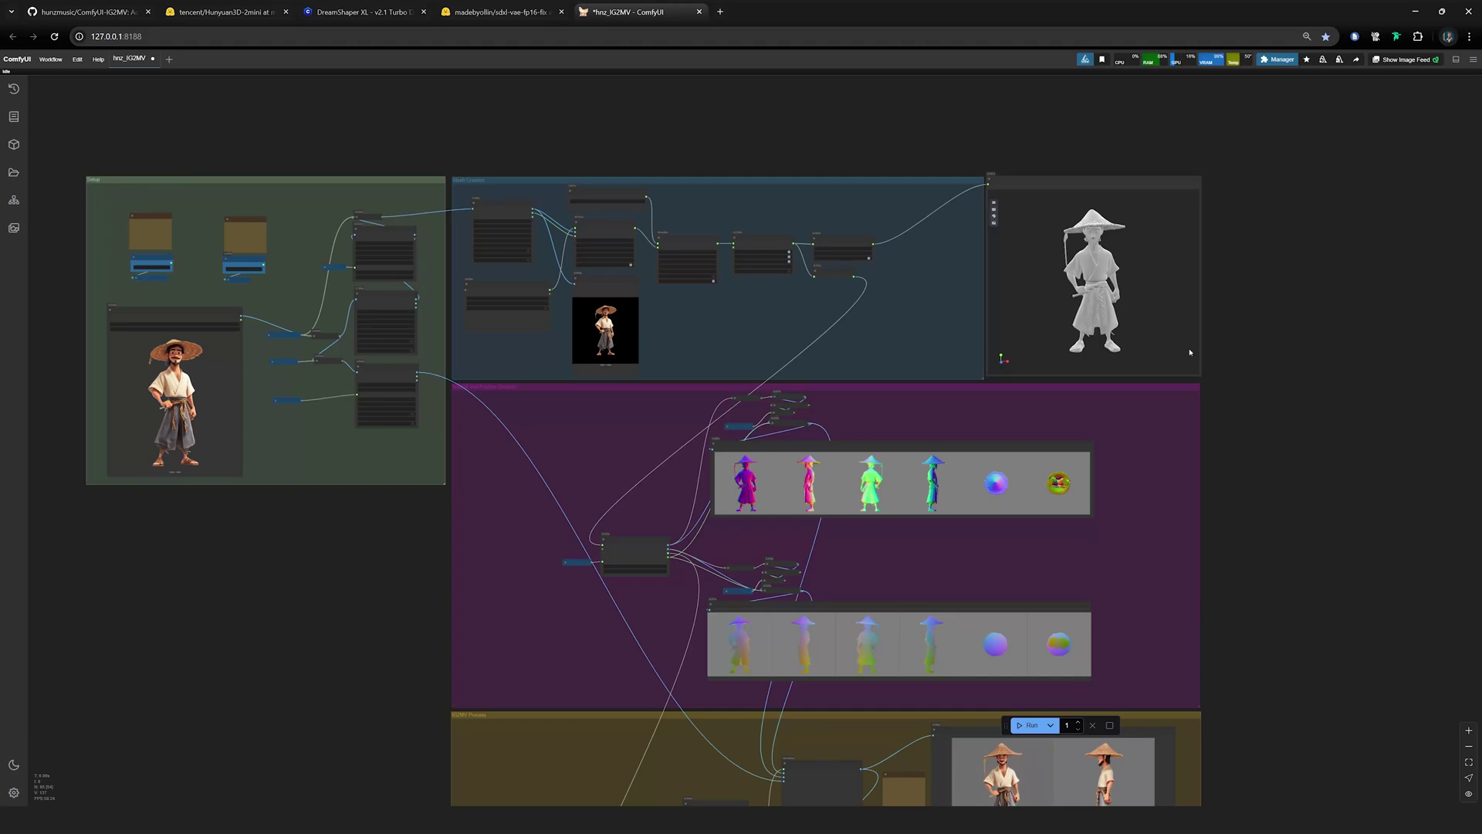
{"action": "scroll", "coordinate": [1312, 317], "scroll_direction": "up", "scroll_amount": 8}
{"action": "left_click_drag", "start_coordinate": [940, 259], "coordinate": [726, 245]}
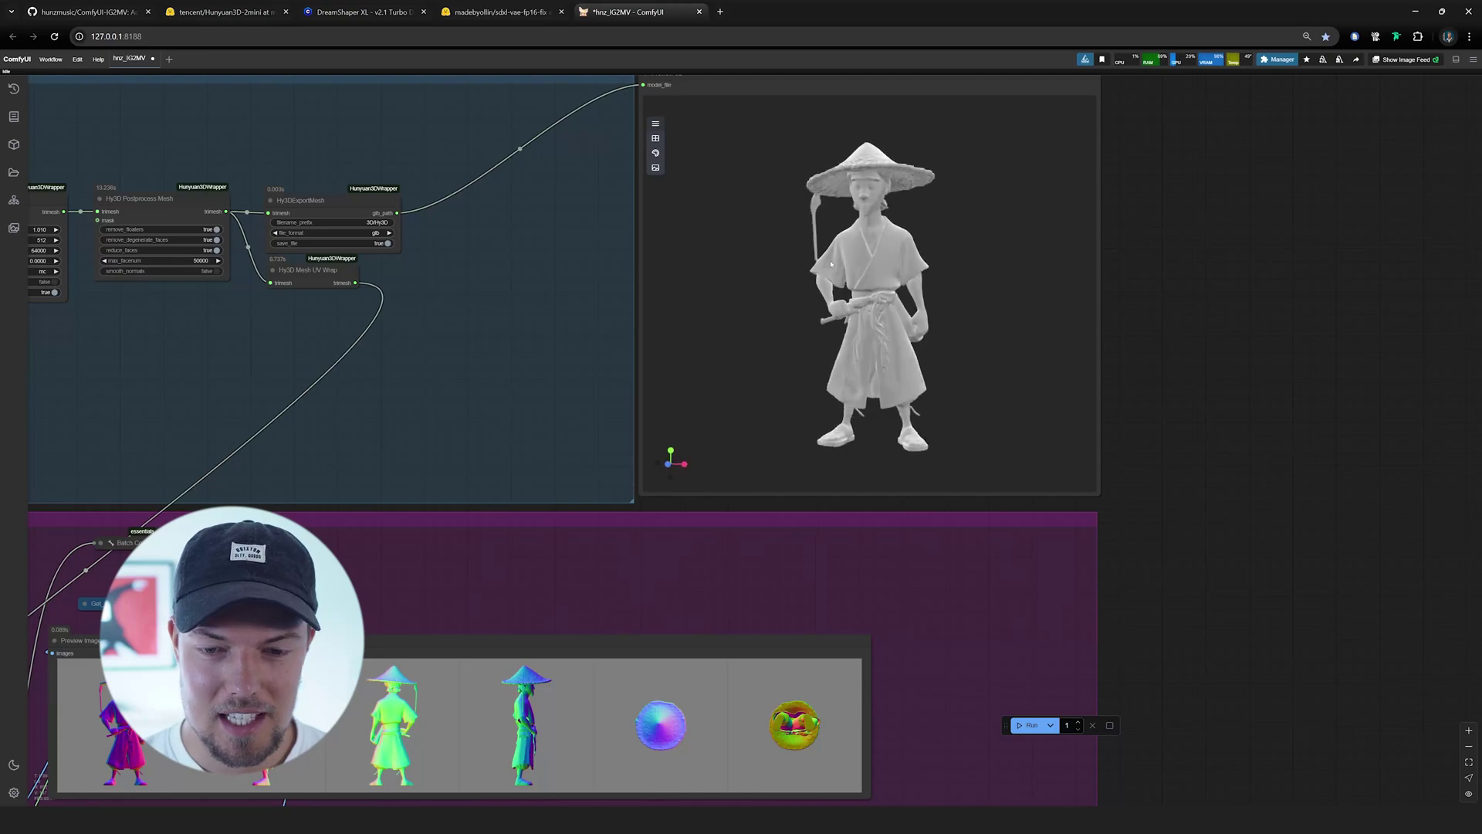
- Move the Hy3D Mesh UV Wrap node away from Hy3DExportMesh to a free spot below Hy3D Postprocess Mesh
{"action": "left_click_drag", "start_coordinate": [490, 347], "coordinate": [939, 280]}
{"action": "scroll", "coordinate": [749, 232], "scroll_direction": "up", "scroll_amount": 1}
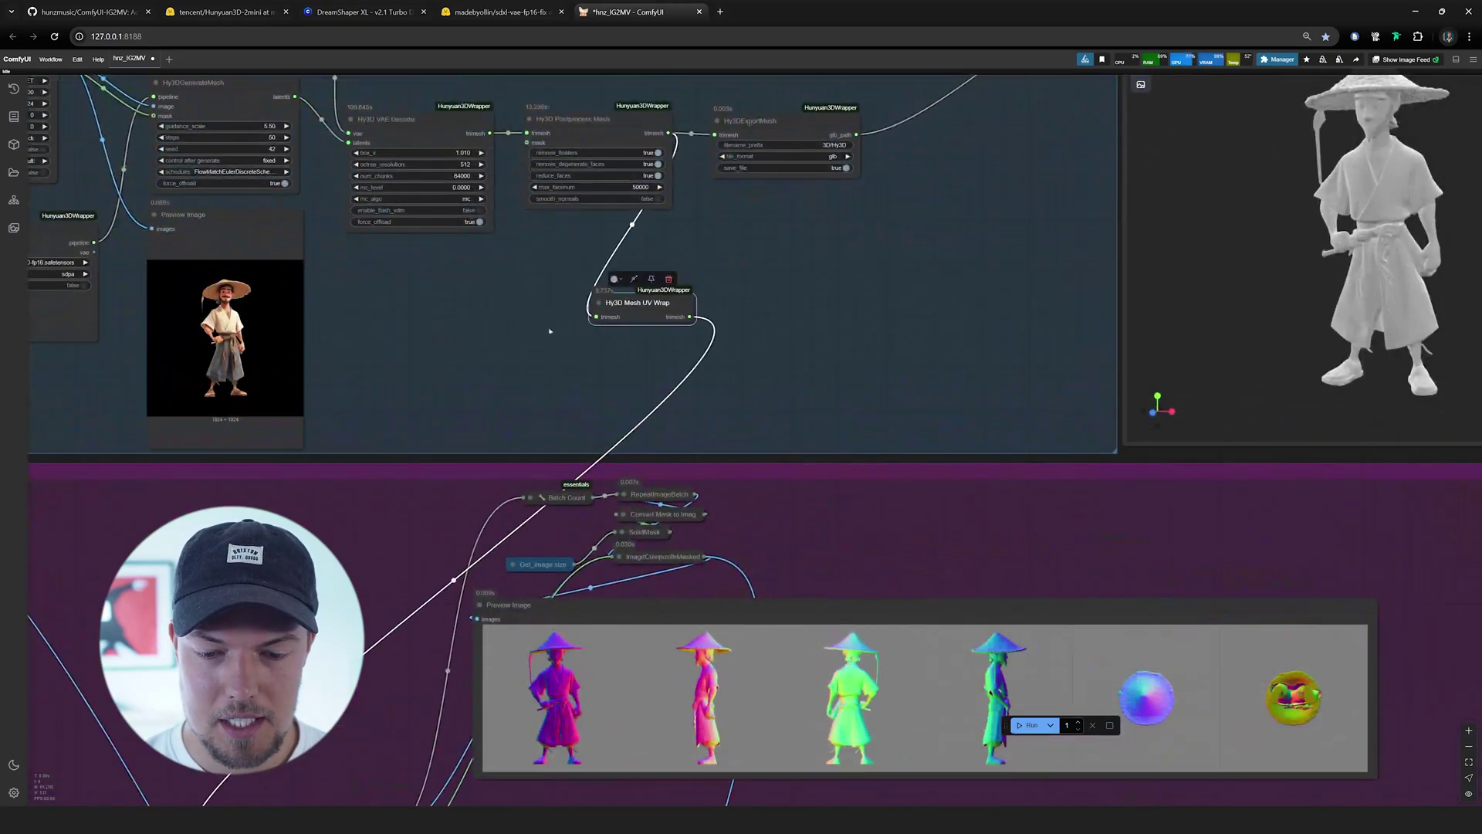
{"action": "left_click_drag", "start_coordinate": [815, 244], "coordinate": [867, 162]}
- Examine the rendered normal and position maps of the mesh in the Normal and Position Creation group
{"action": "scroll", "coordinate": [867, 162], "scroll_direction": "down", "scroll_amount": 3}
{"action": "left_click_drag", "start_coordinate": [904, 609], "coordinate": [734, 337]}
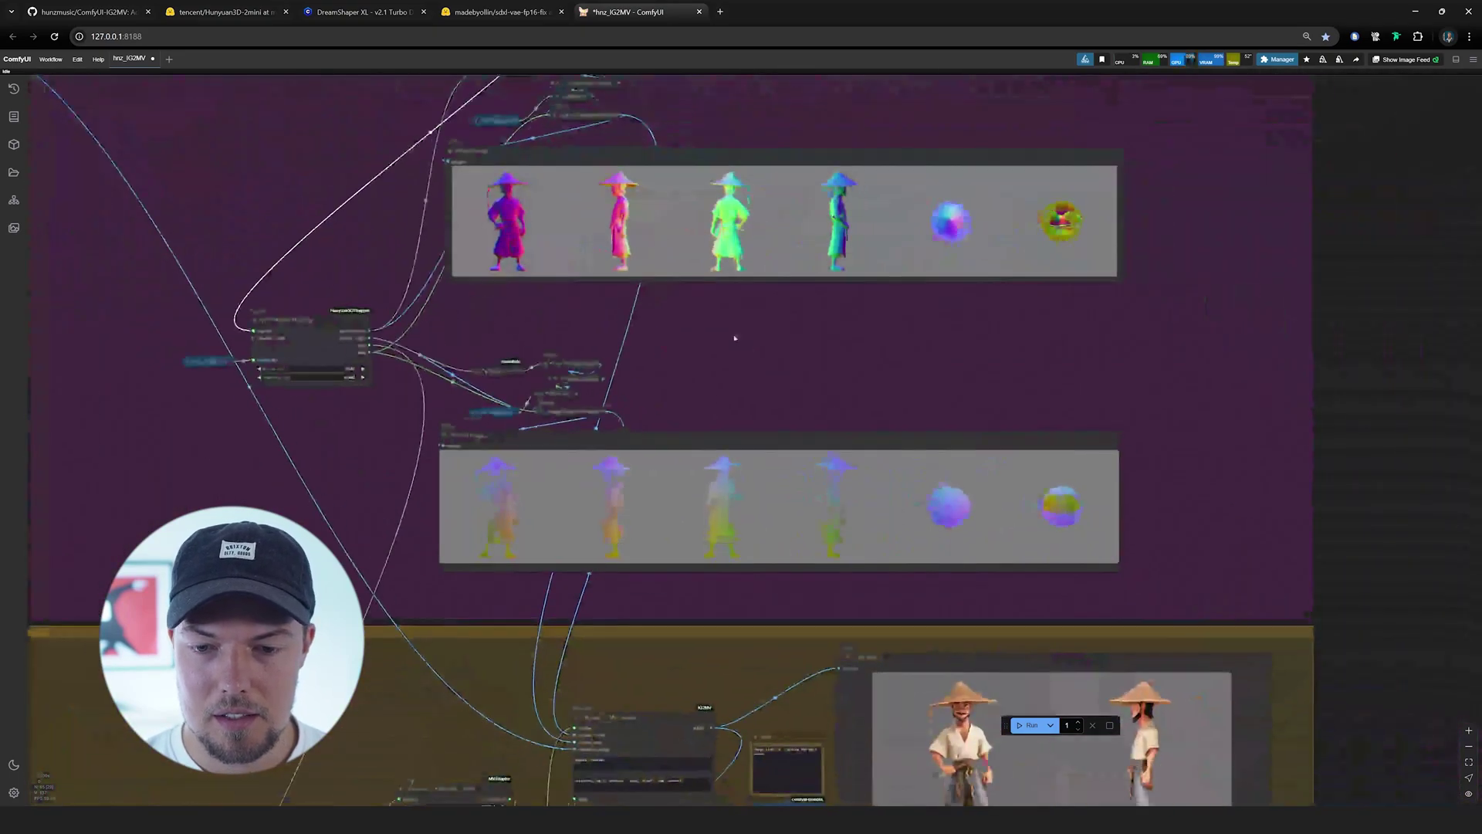
{"action": "scroll", "coordinate": [734, 337], "scroll_direction": "down", "scroll_amount": 1}
{"action": "left_click_drag", "start_coordinate": [717, 449], "coordinate": [766, 416]}
{"action": "scroll", "coordinate": [731, 448], "scroll_direction": "down", "scroll_amount": 1}
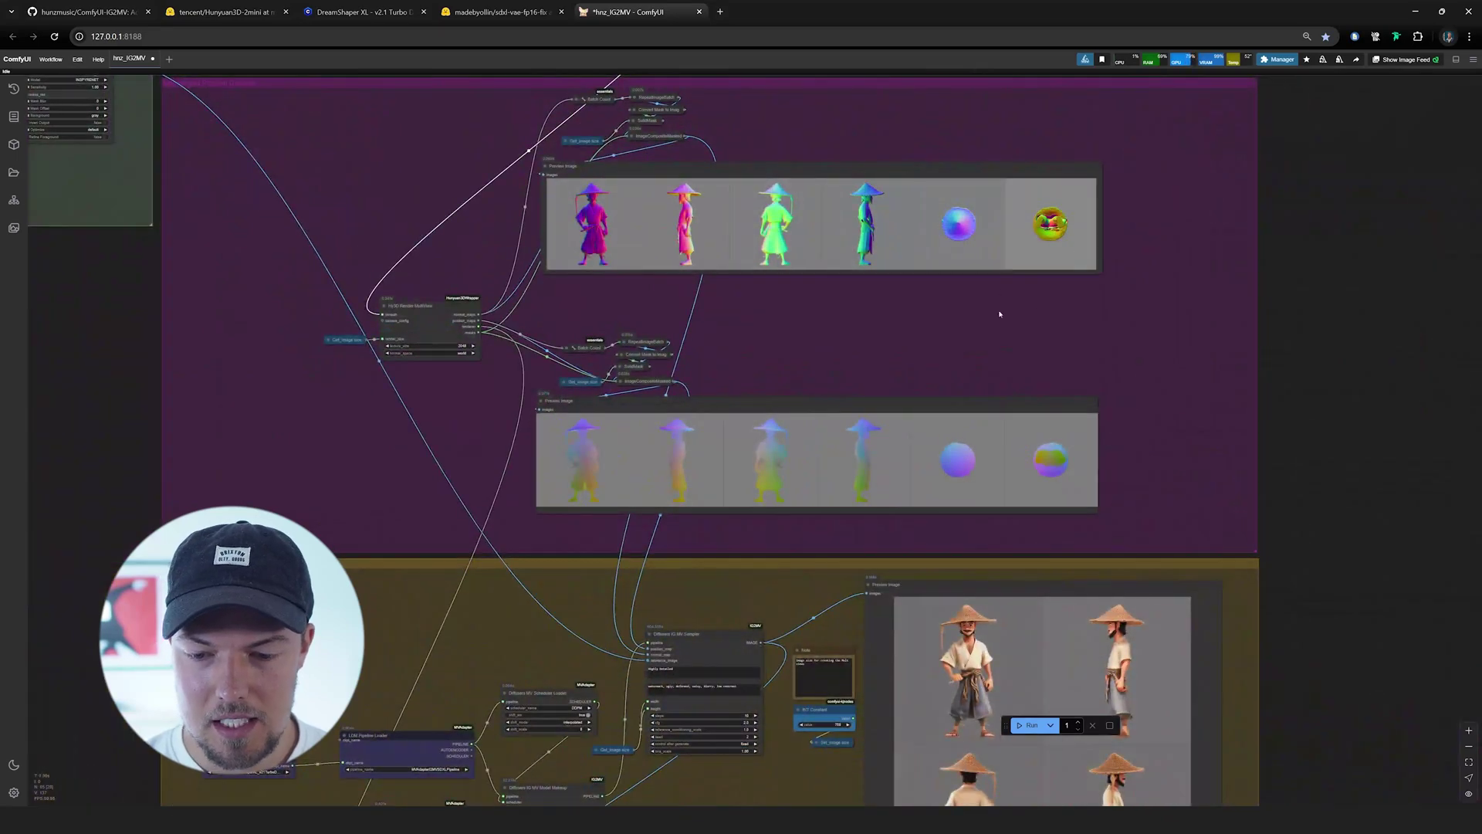
{"action": "scroll", "coordinate": [1115, 367], "scroll_direction": "up", "scroll_amount": 5}
{"action": "left_click_drag", "start_coordinate": [1234, 768], "coordinate": [1124, 641]}
{"action": "scroll", "coordinate": [1170, 521], "scroll_direction": "down", "scroll_amount": 8}
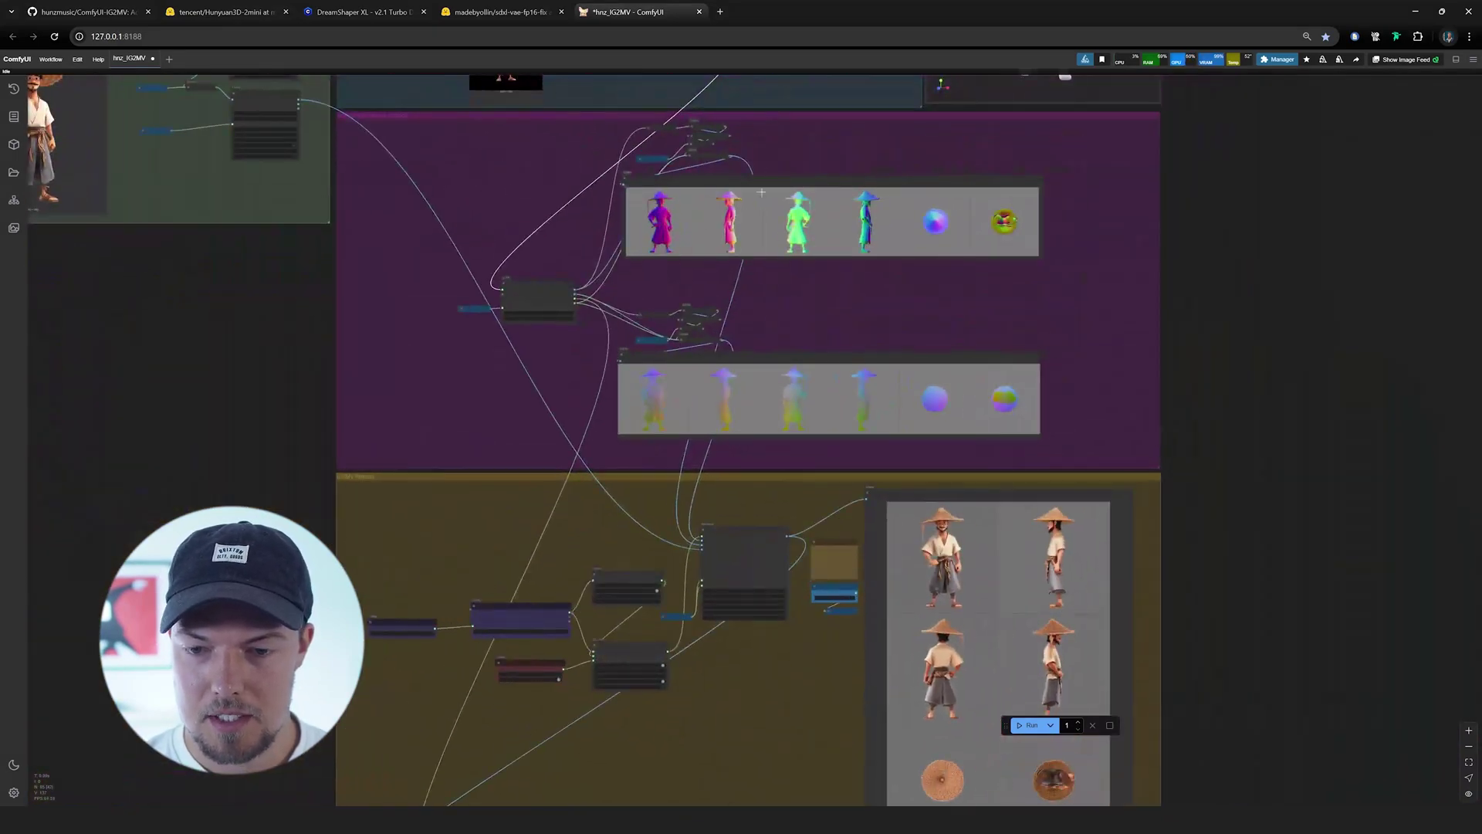
{"action": "scroll", "coordinate": [838, 272], "scroll_direction": "up", "scroll_amount": 7}
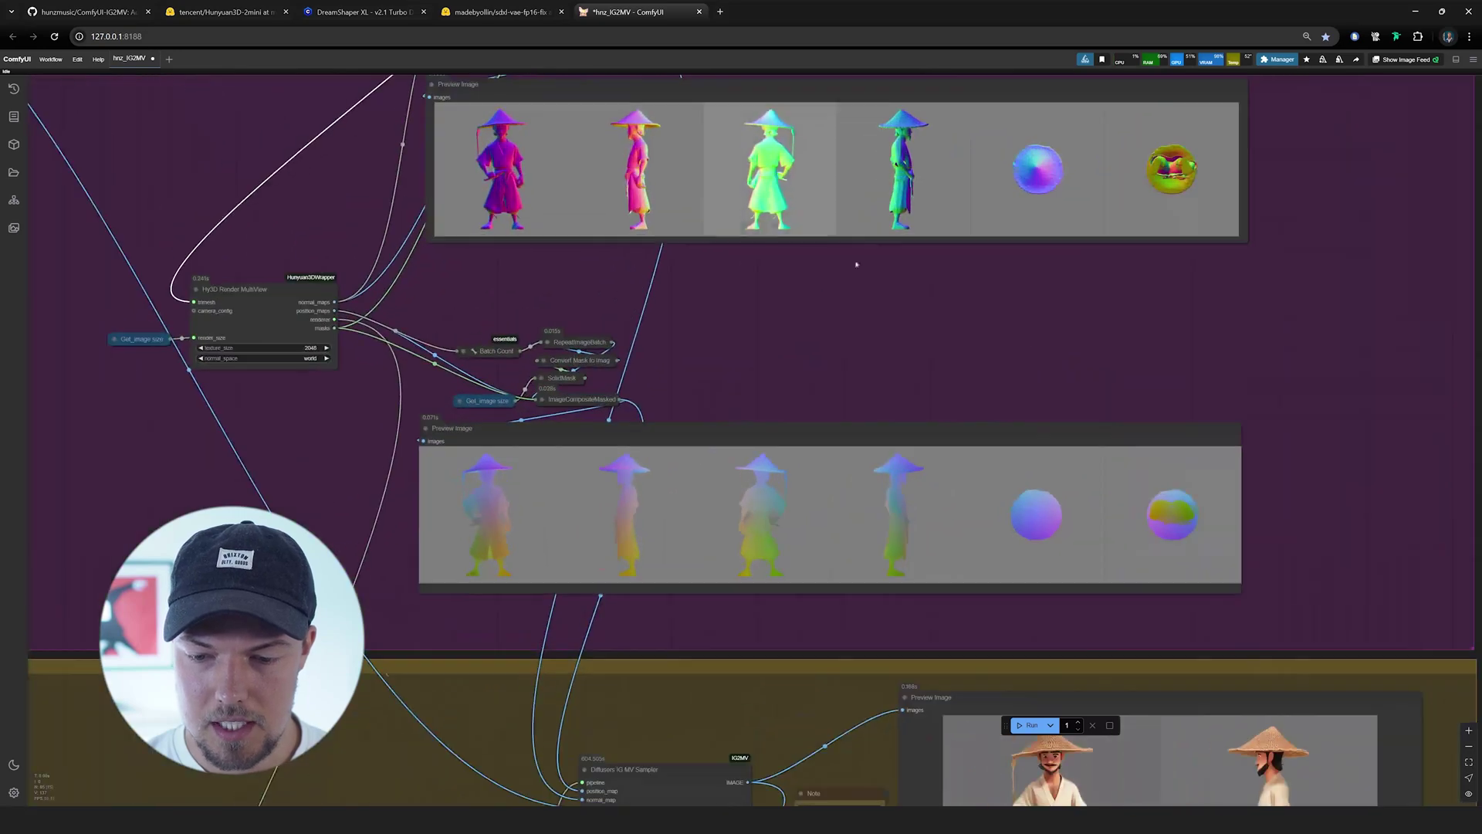
- Examine the generated multi-view images in the IG2MV Process group and the baked and inpainted texture previews in the Texturing group
{"action": "left_click_drag", "start_coordinate": [1151, 407], "coordinate": [920, 144]}
{"action": "scroll", "coordinate": [919, 144], "scroll_direction": "down", "scroll_amount": 5}
{"action": "left_click_drag", "start_coordinate": [1077, 422], "coordinate": [995, 295]}
{"action": "scroll", "coordinate": [996, 294], "scroll_direction": "up", "scroll_amount": 5}
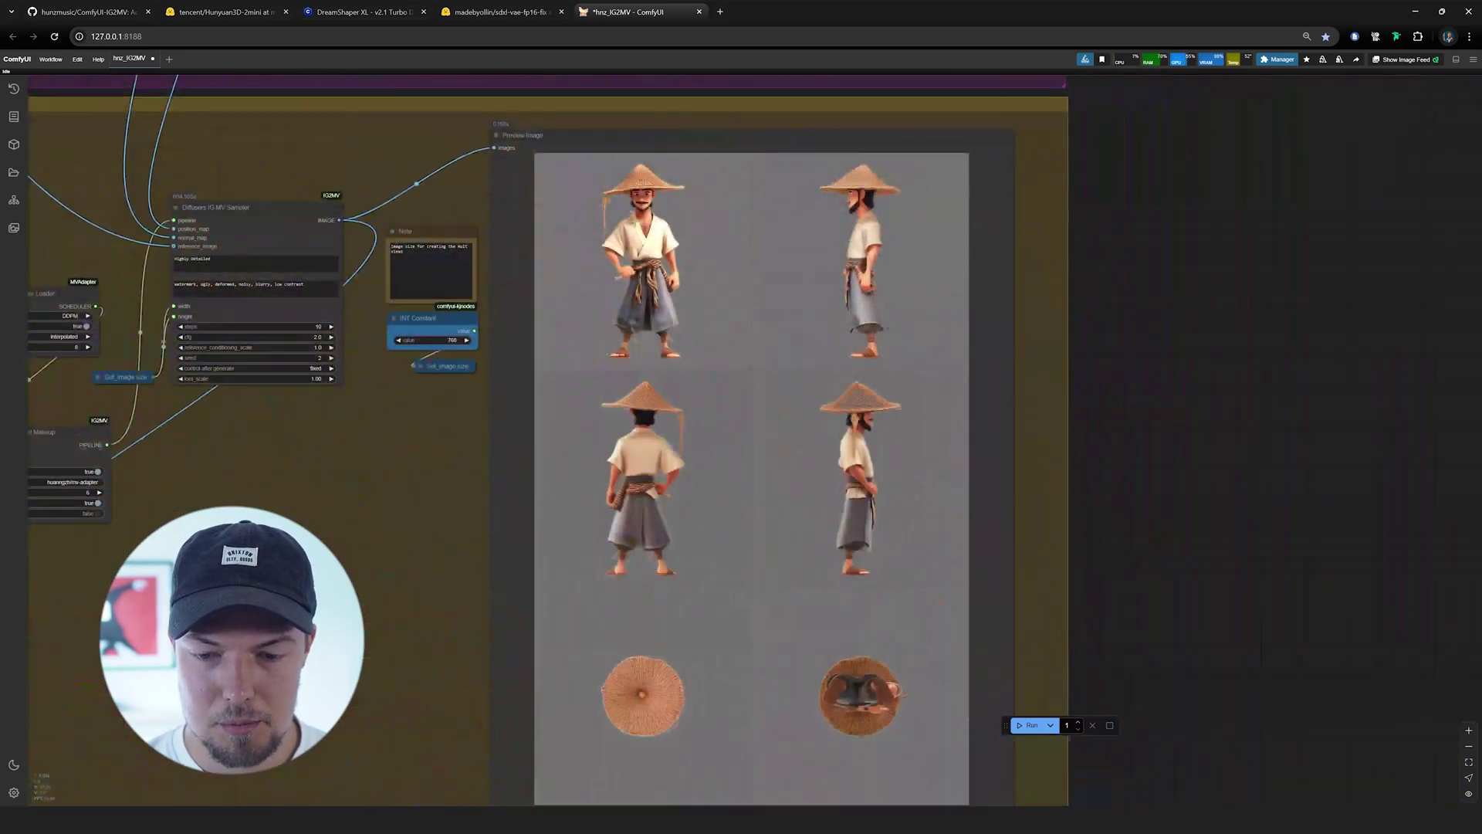
{"action": "left_click_drag", "start_coordinate": [339, 589], "coordinate": [917, 109]}
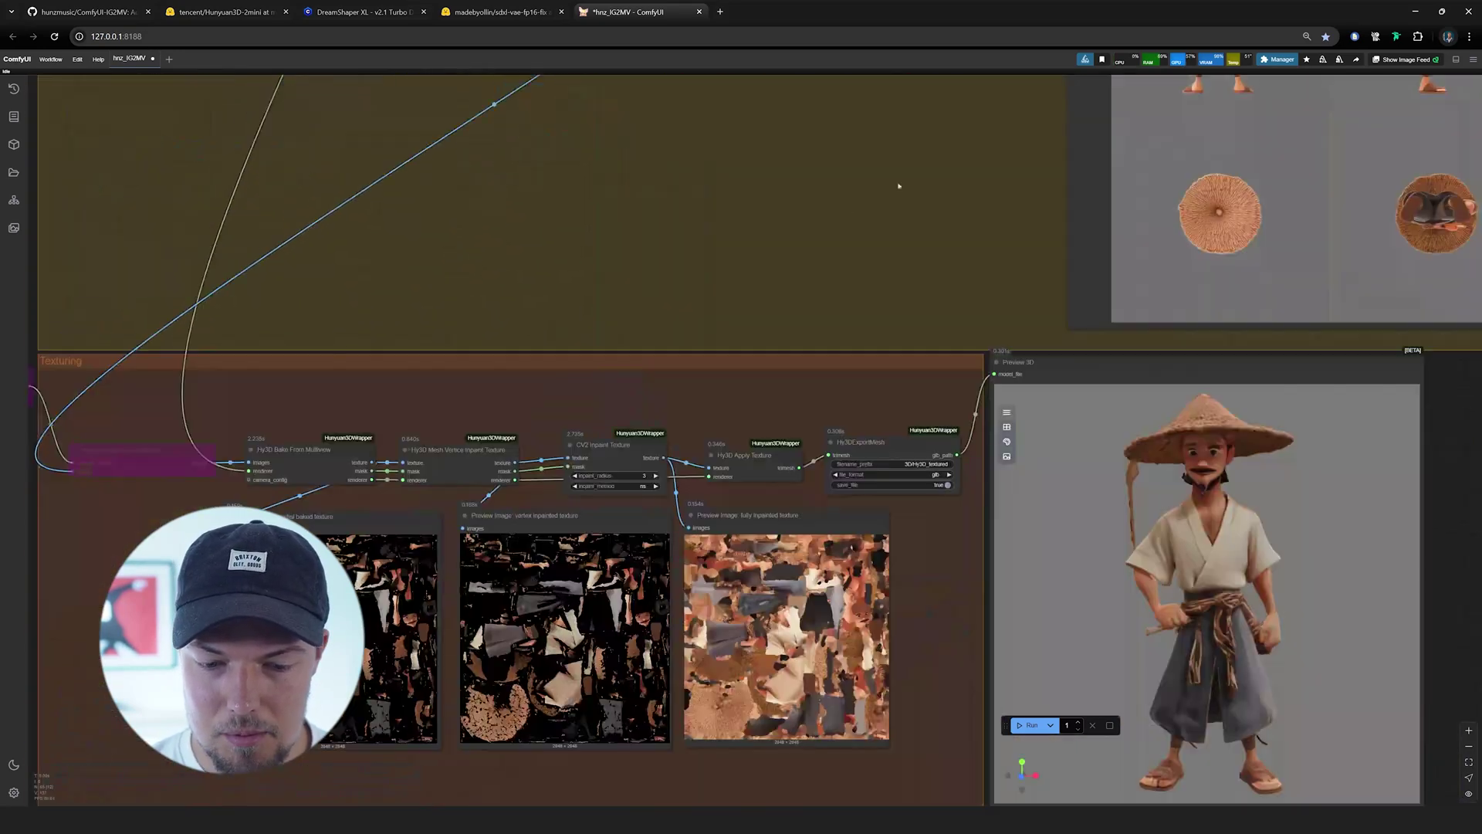
{"action": "left_click_drag", "start_coordinate": [688, 229], "coordinate": [669, 98]}
{"action": "scroll", "coordinate": [669, 98], "scroll_direction": "down", "scroll_amount": 1}
- Inspect the textured character model from several angles and up close in the Texturing group's Preview 3D node
{"action": "left_click_drag", "start_coordinate": [906, 413], "coordinate": [688, 422]}
{"action": "scroll", "coordinate": [1128, 338], "scroll_direction": "up", "scroll_amount": 4}
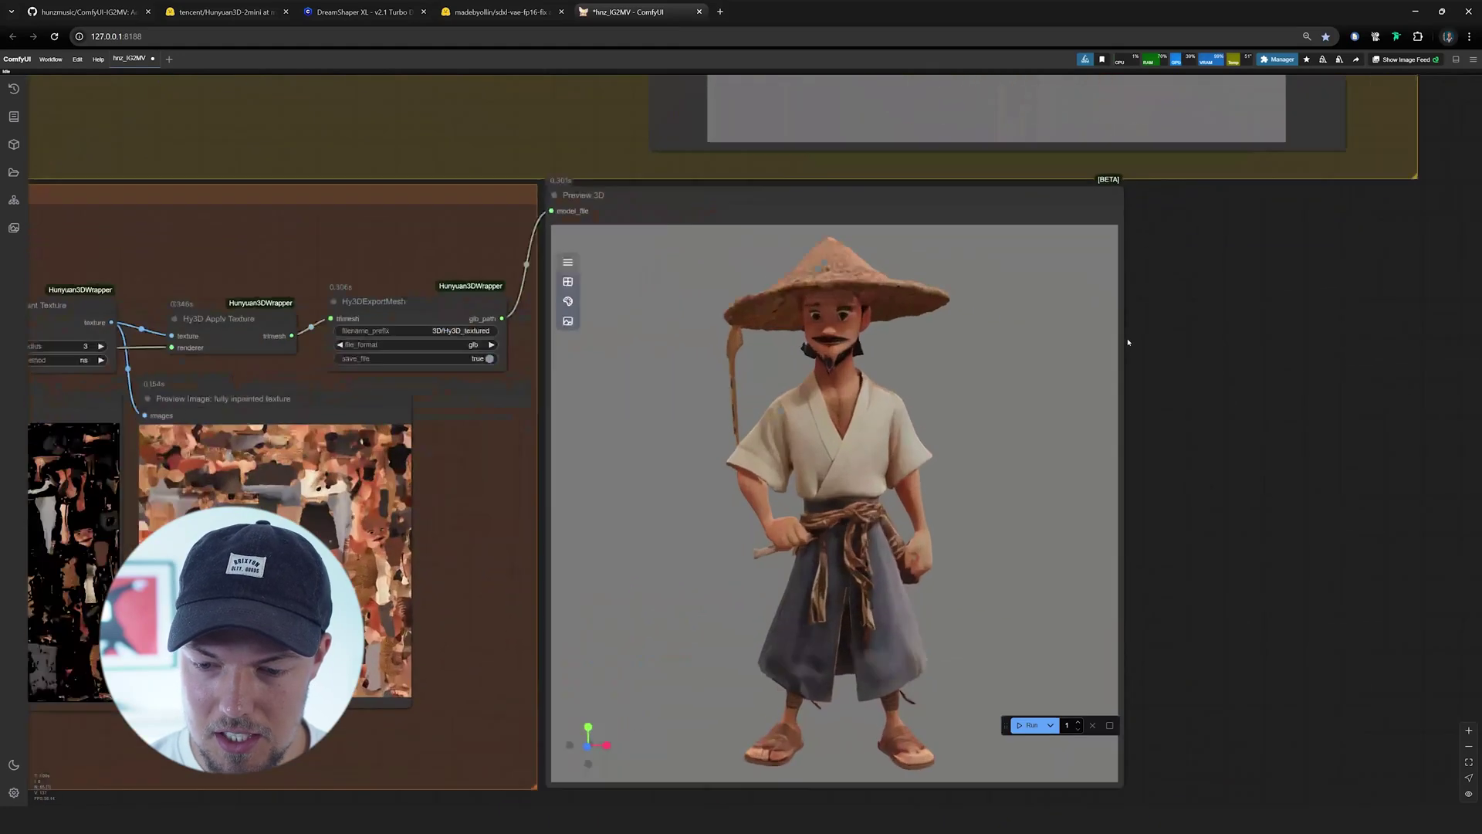
{"action": "scroll", "coordinate": [1181, 361], "scroll_direction": "down", "scroll_amount": 2}
{"action": "mouse_move", "coordinate": [992, 409]}
{"action": "left_mouse_down"}
{"action": "mouse_move", "coordinate": [868, 402]}
{"action": "mouse_move", "coordinate": [1019, 411]}
{"action": "left_mouse_up"}
{"action": "scroll", "coordinate": [1019, 410], "scroll_direction": "up", "scroll_amount": 6}
{"action": "left_click_drag", "start_coordinate": [919, 370], "coordinate": [942, 362]}
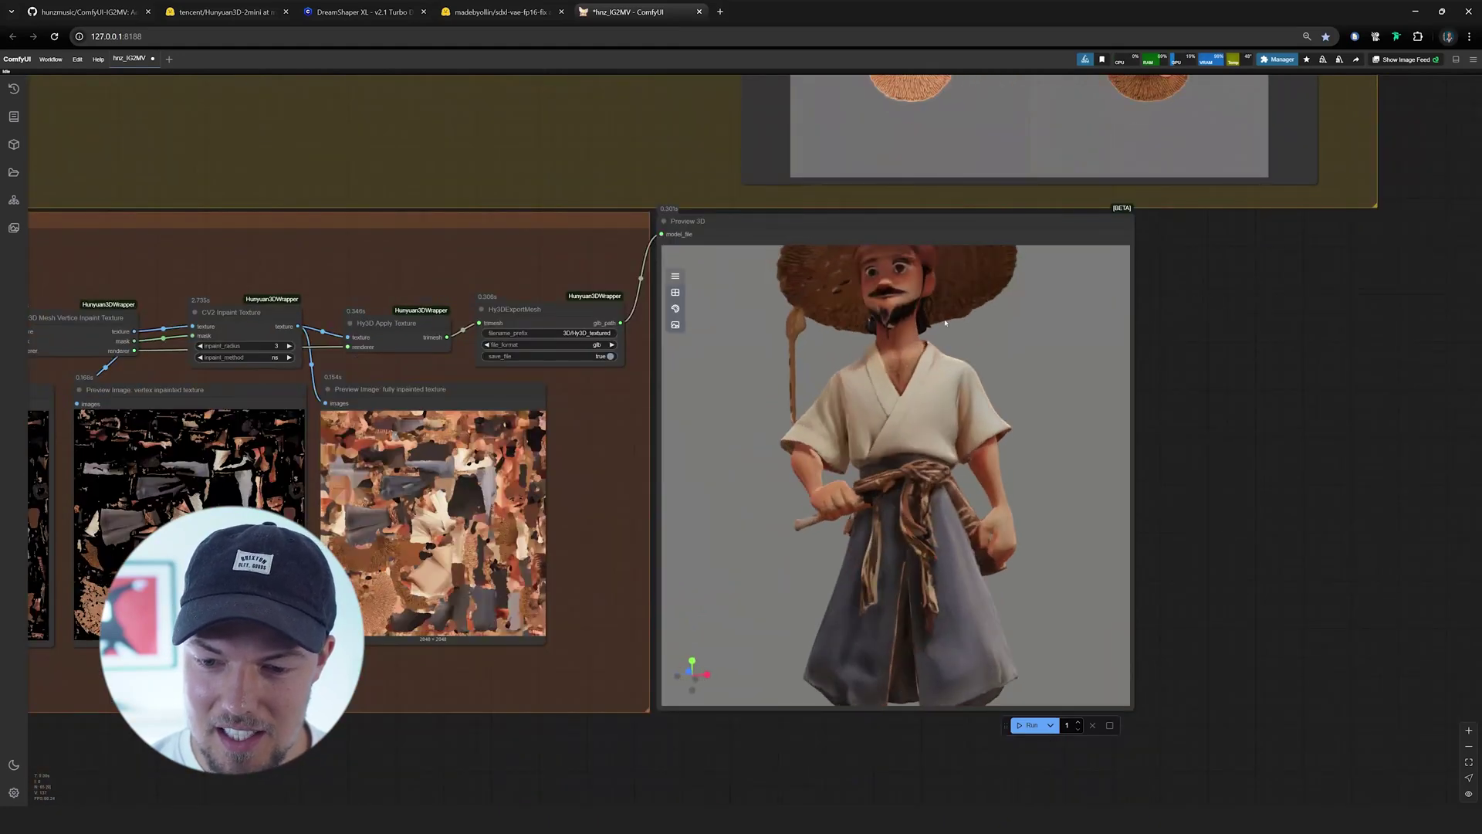
{"action": "left_click_drag", "start_coordinate": [919, 274], "coordinate": [913, 310]}
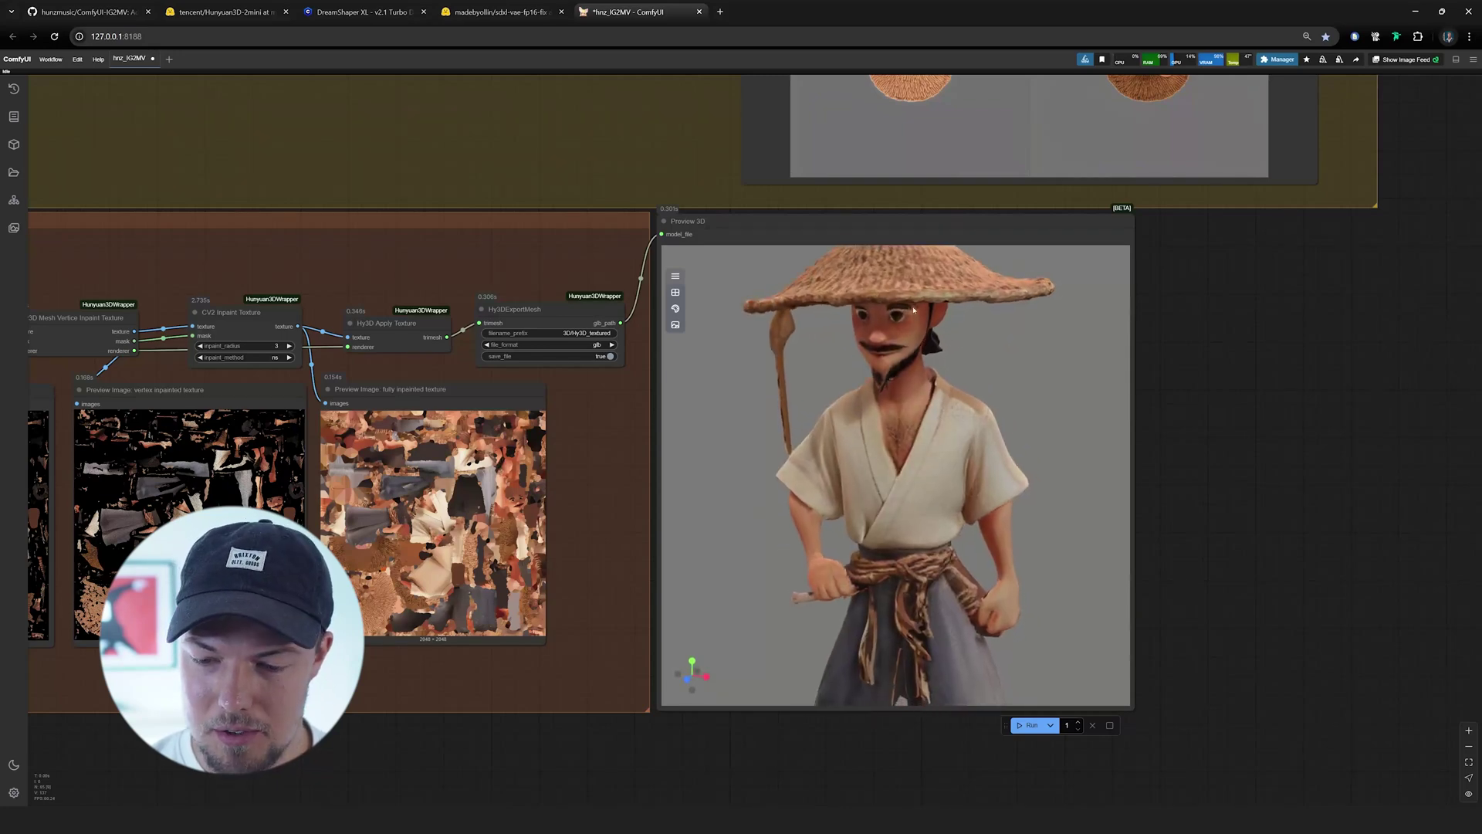
- Review the textured character at full height and the hnz_IG2MV workflow from the Texturing group back to mesh generation
{"action": "scroll", "coordinate": [913, 310], "scroll_direction": "down", "scroll_amount": 5}
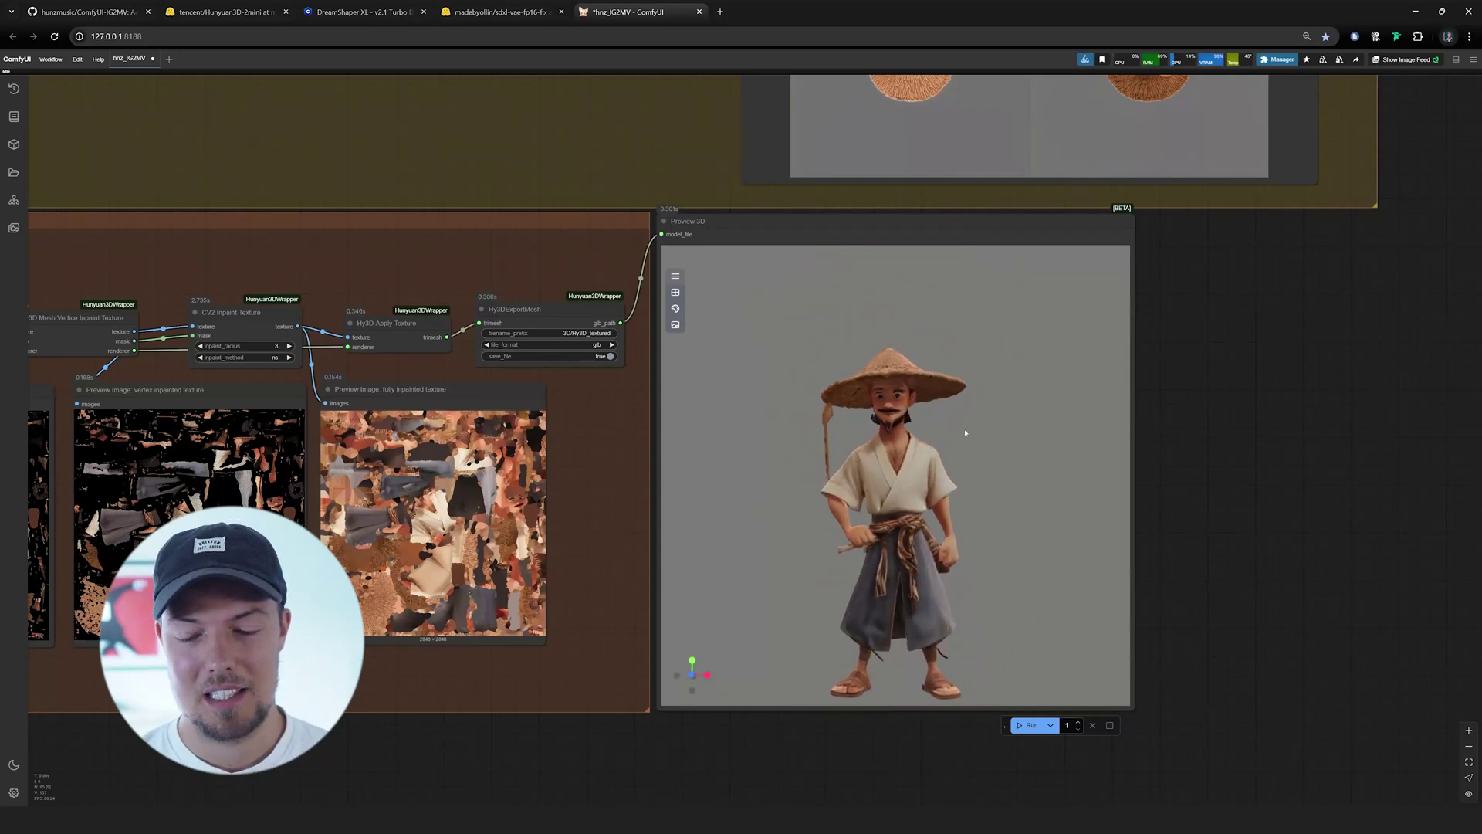
{"action": "scroll", "coordinate": [996, 535], "scroll_direction": "down", "scroll_amount": 4}
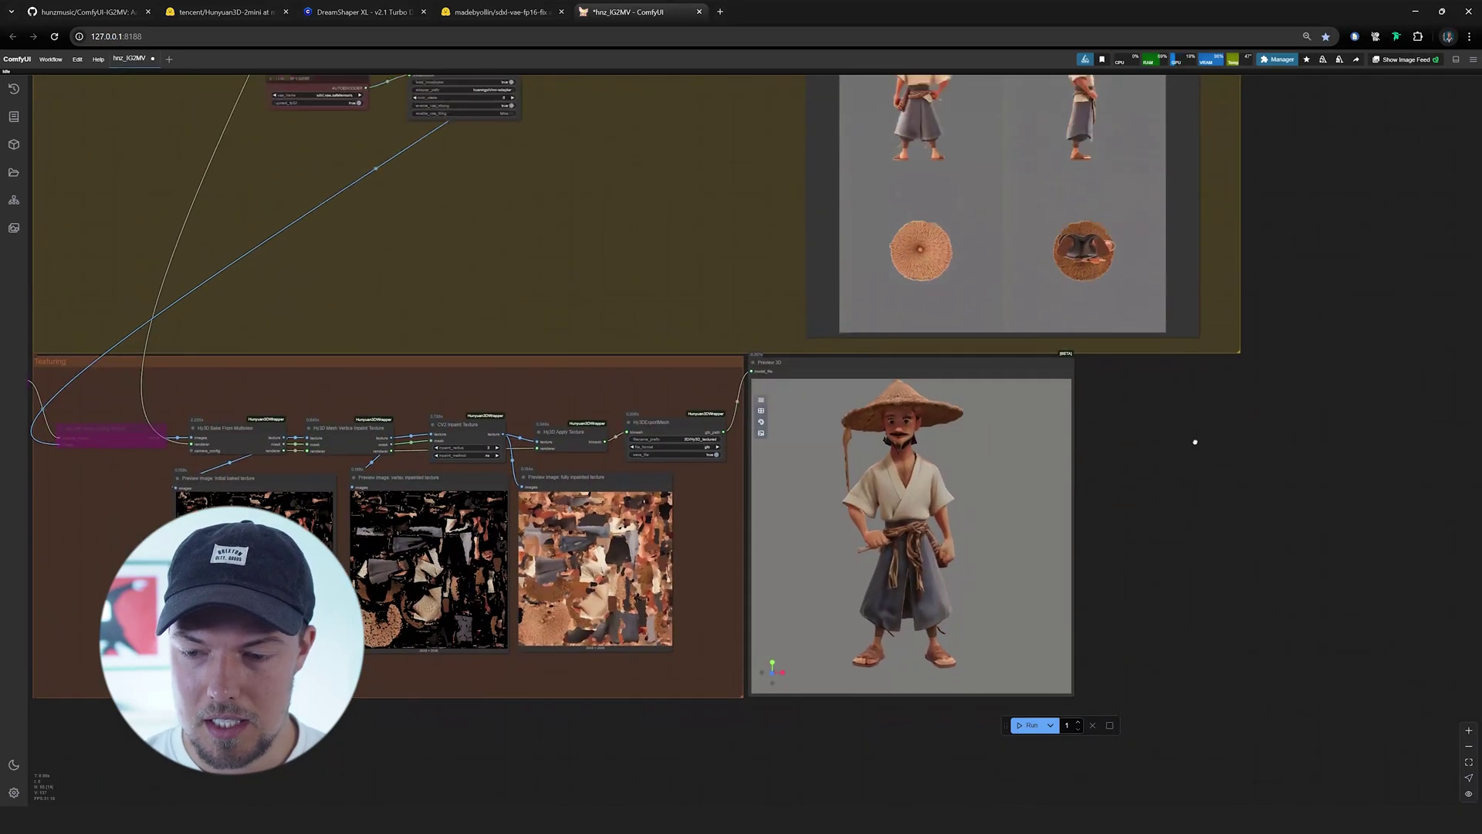
{"action": "scroll", "coordinate": [1269, 619], "scroll_direction": "down", "scroll_amount": 3}
{"action": "scroll", "coordinate": [1217, 380], "scroll_direction": "down", "scroll_amount": 3}
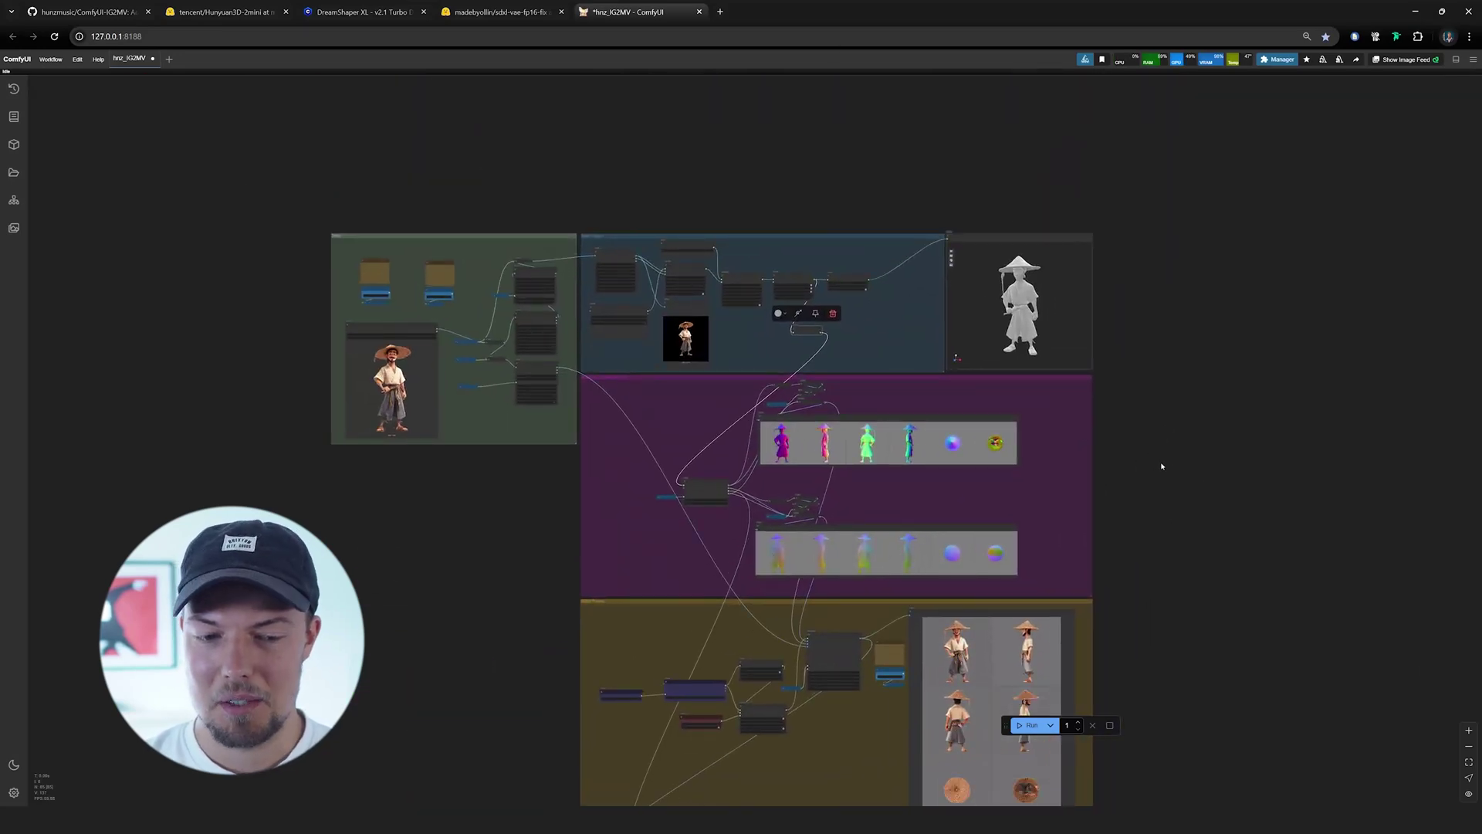
{"action": "scroll", "coordinate": [394, 433], "scroll_direction": "up", "scroll_amount": 5}
{"action": "left_click_drag", "start_coordinate": [1022, 393], "coordinate": [956, 446]}
{"action": "scroll", "coordinate": [195, 355], "scroll_direction": "up", "scroll_amount": 4}
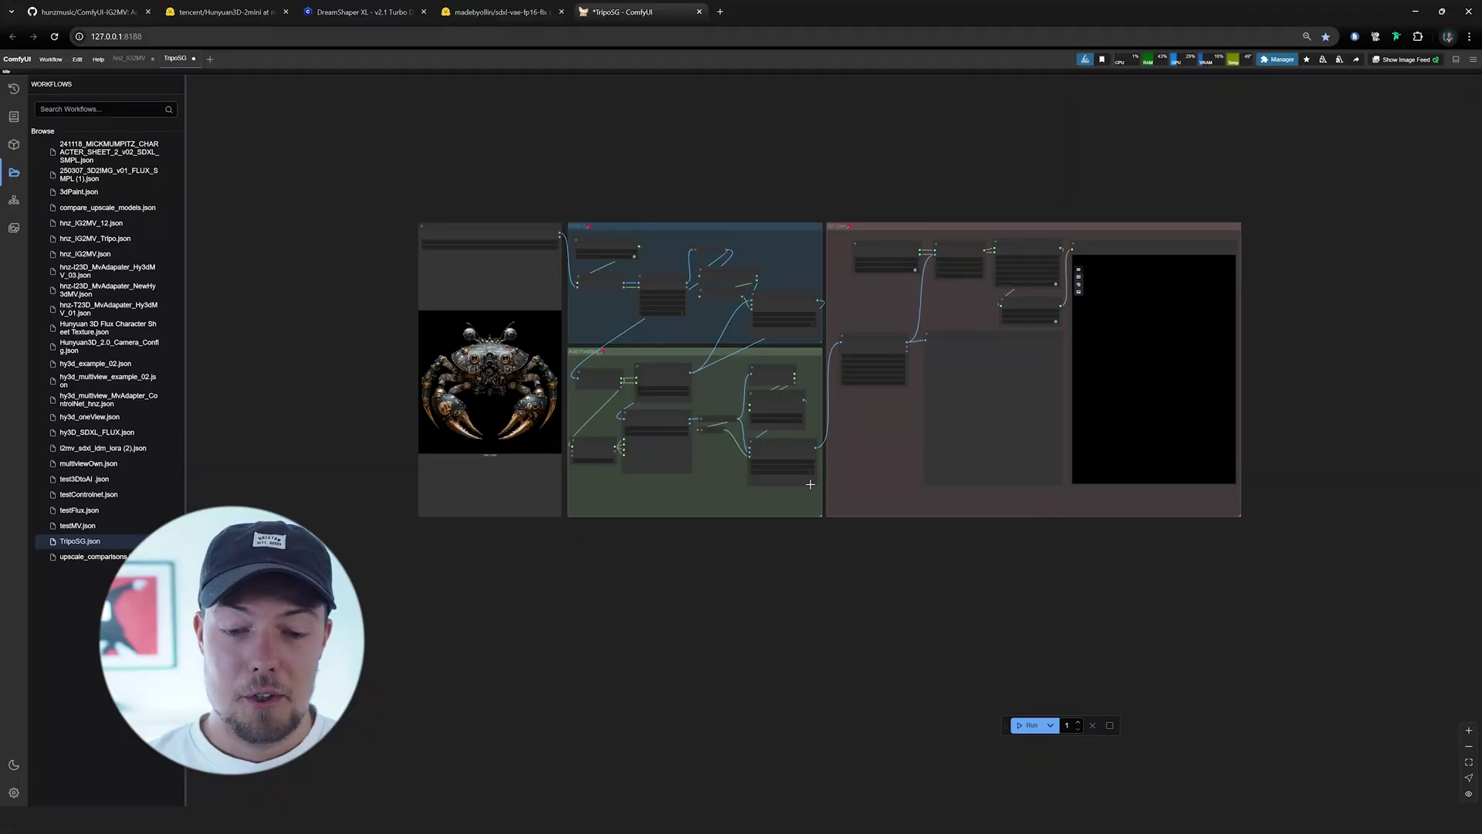
- Examine the TripoSG workflow from the loaded crab image through the BestFit, Add Padding and 3D Gen groups
{"action": "scroll", "coordinate": [701, 300], "scroll_direction": "up", "scroll_amount": 5}
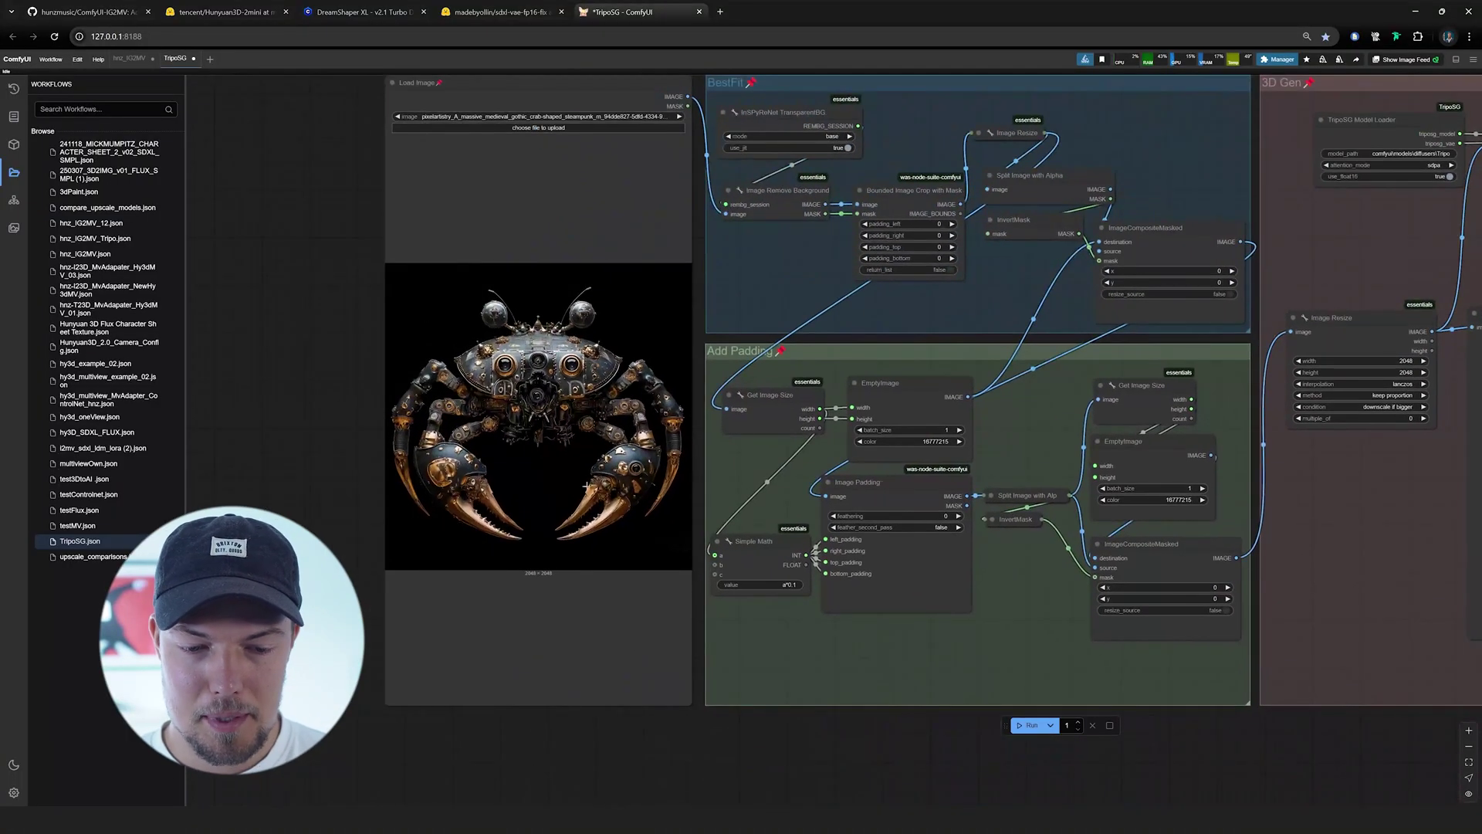
{"action": "left_click_drag", "start_coordinate": [602, 472], "coordinate": [541, 484]}
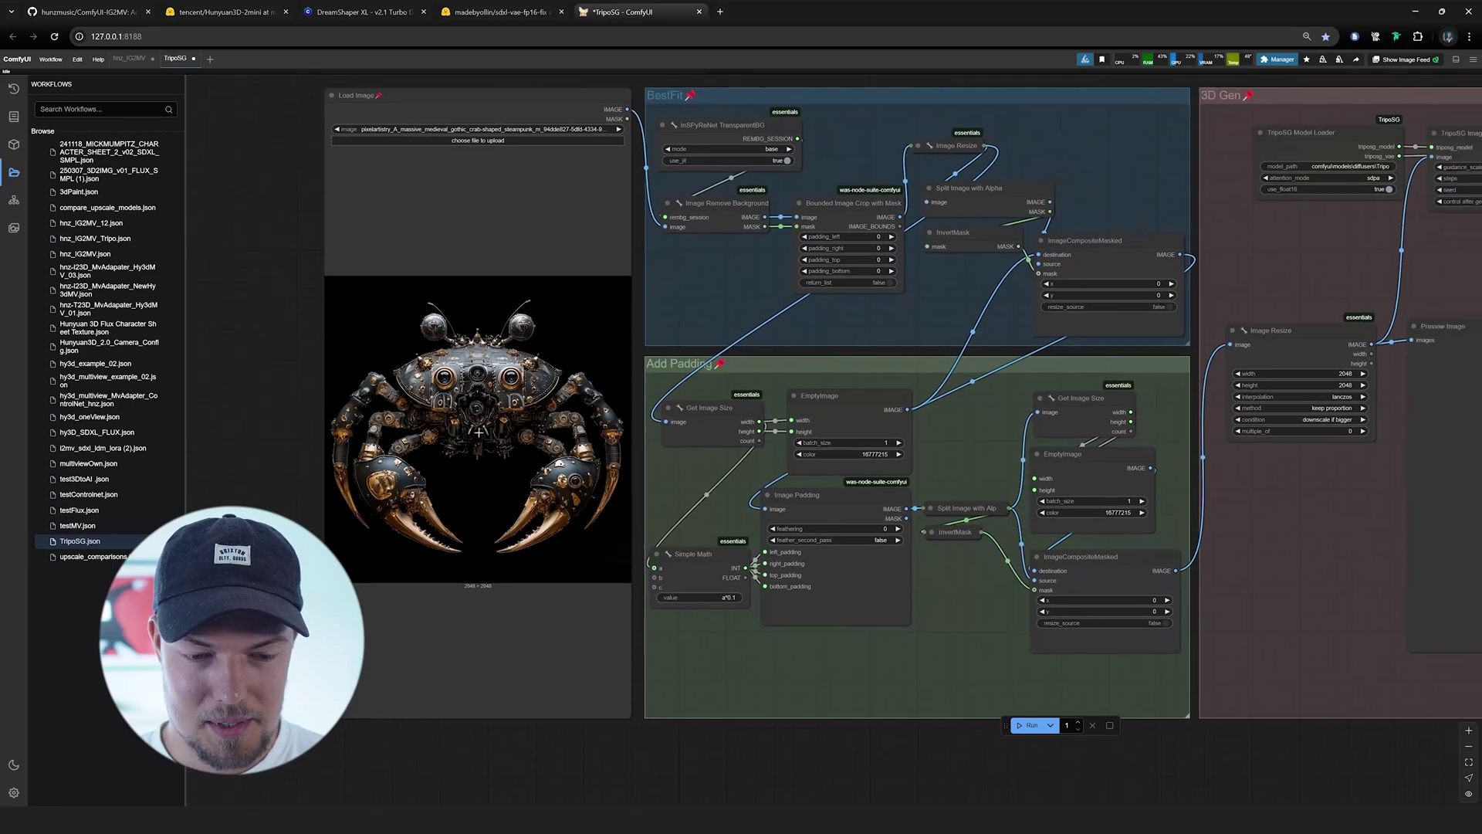
{"action": "scroll", "coordinate": [463, 502], "scroll_direction": "up", "scroll_amount": 6}
{"action": "scroll", "coordinate": [457, 529], "scroll_direction": "down", "scroll_amount": 11}
{"action": "scroll", "coordinate": [927, 241], "scroll_direction": "up", "scroll_amount": 7}
{"action": "left_click_drag", "start_coordinate": [672, 307], "coordinate": [471, 268]}
{"action": "scroll", "coordinate": [1081, 170], "scroll_direction": "down", "scroll_amount": 6}
{"action": "left_click_drag", "start_coordinate": [1081, 170], "coordinate": [712, 298]}
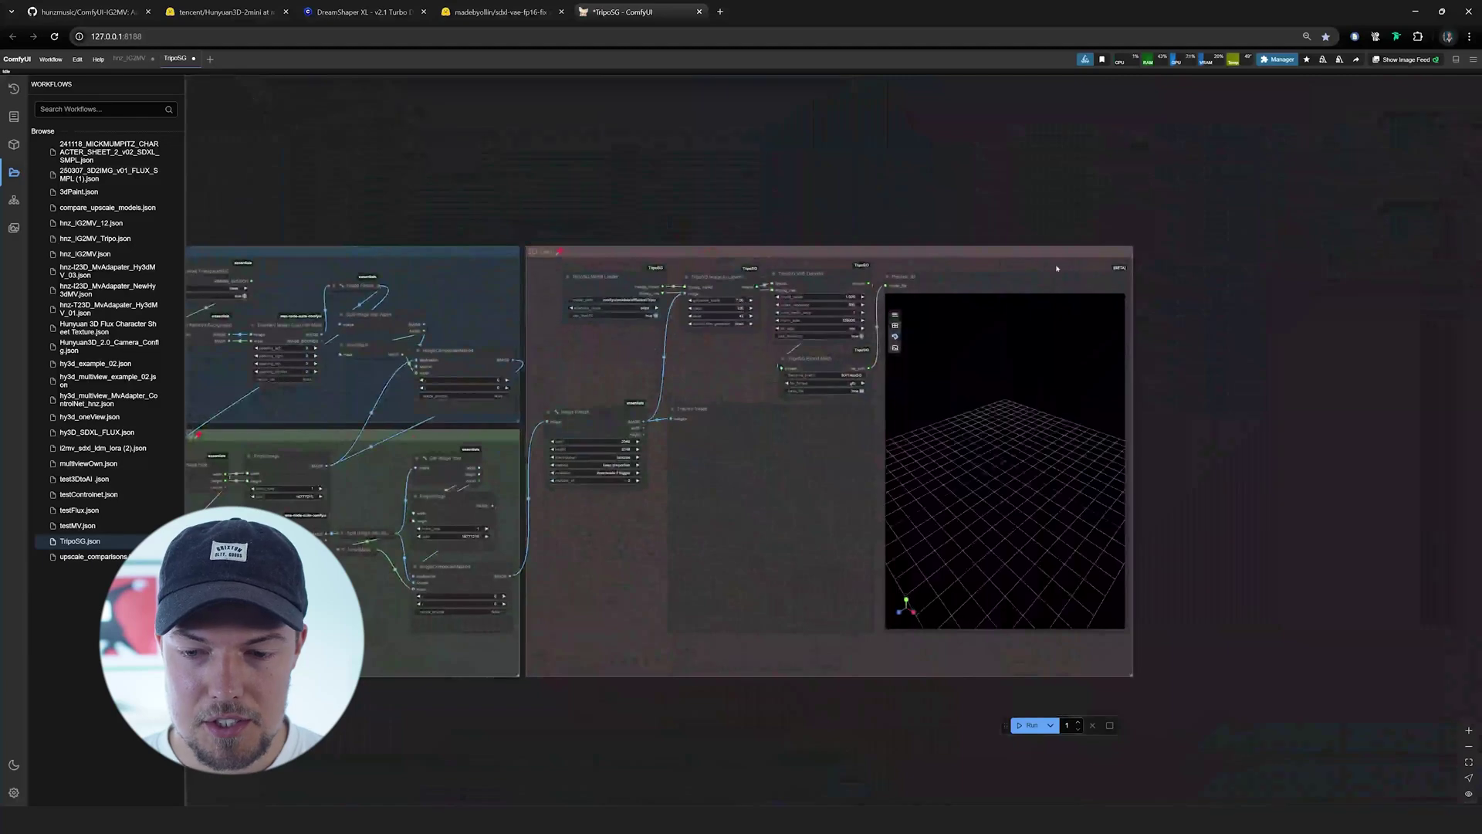
{"action": "scroll", "coordinate": [694, 363], "scroll_direction": "up", "scroll_amount": 7}
{"action": "left_click_drag", "start_coordinate": [827, 347], "coordinate": [705, 378]}
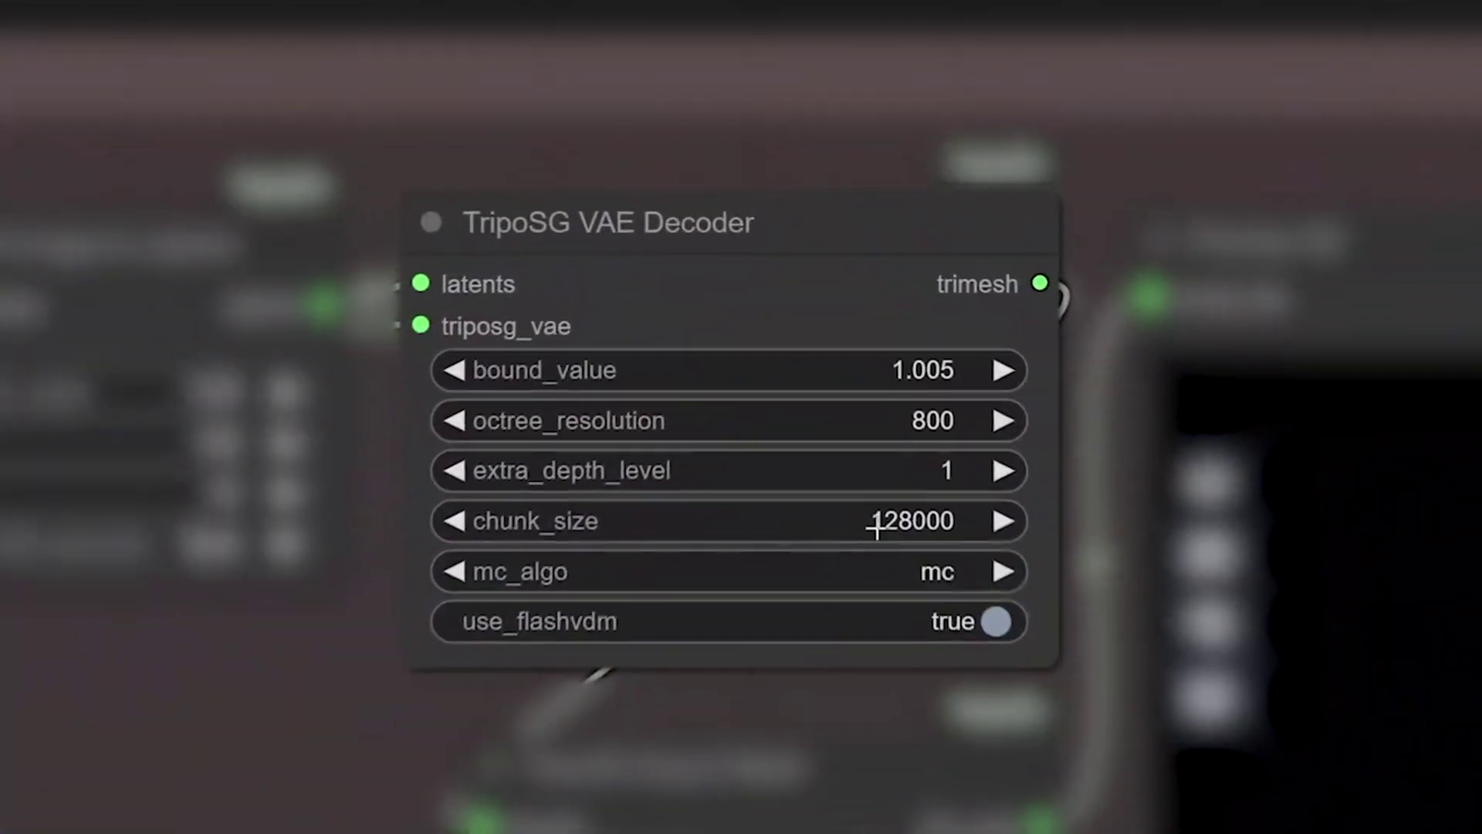
- Set chunk_size to 16000 and octree_resolution to 280 in the TripoSG VAE Decoder node
{"action": "left_click_drag", "start_coordinate": [870, 523], "coordinate": [823, 525]}
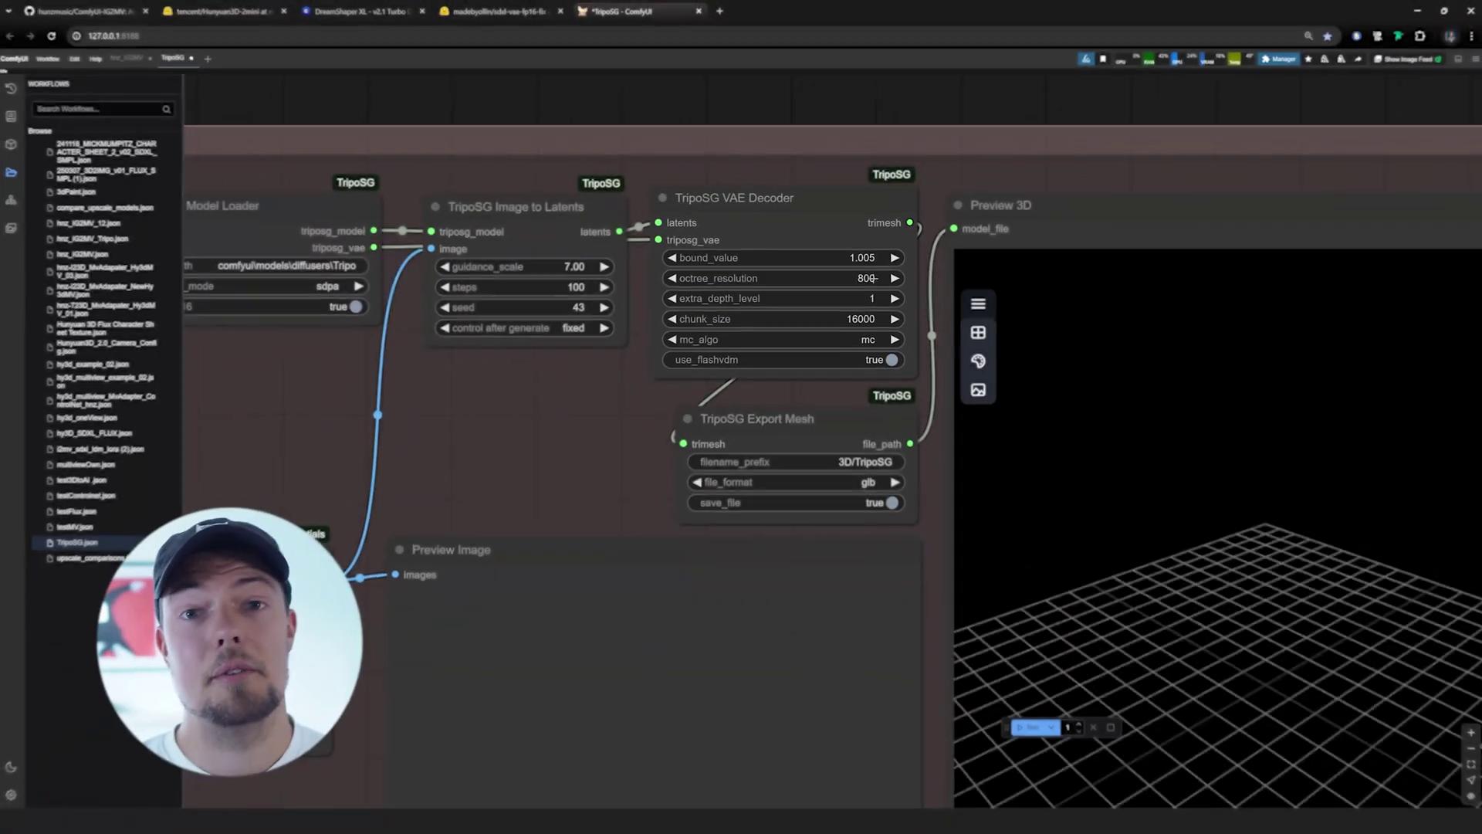
{"action": "left_click_drag", "start_coordinate": [958, 178], "coordinate": [946, 213]}
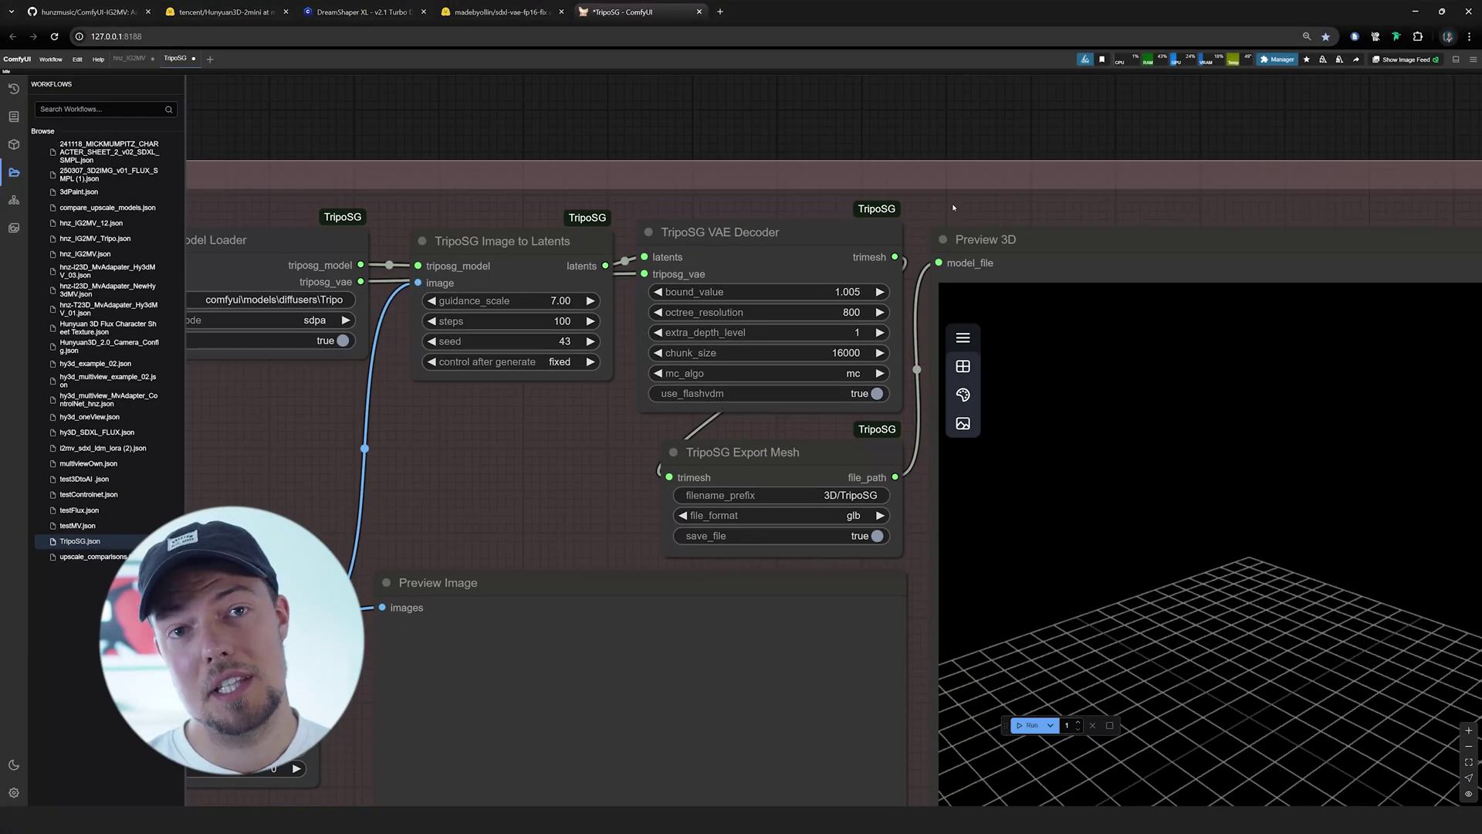
{"action": "left_click", "coordinate": [130, 59]}
{"action": "left_click_drag", "start_coordinate": [195, 98], "coordinate": [283, 127]}
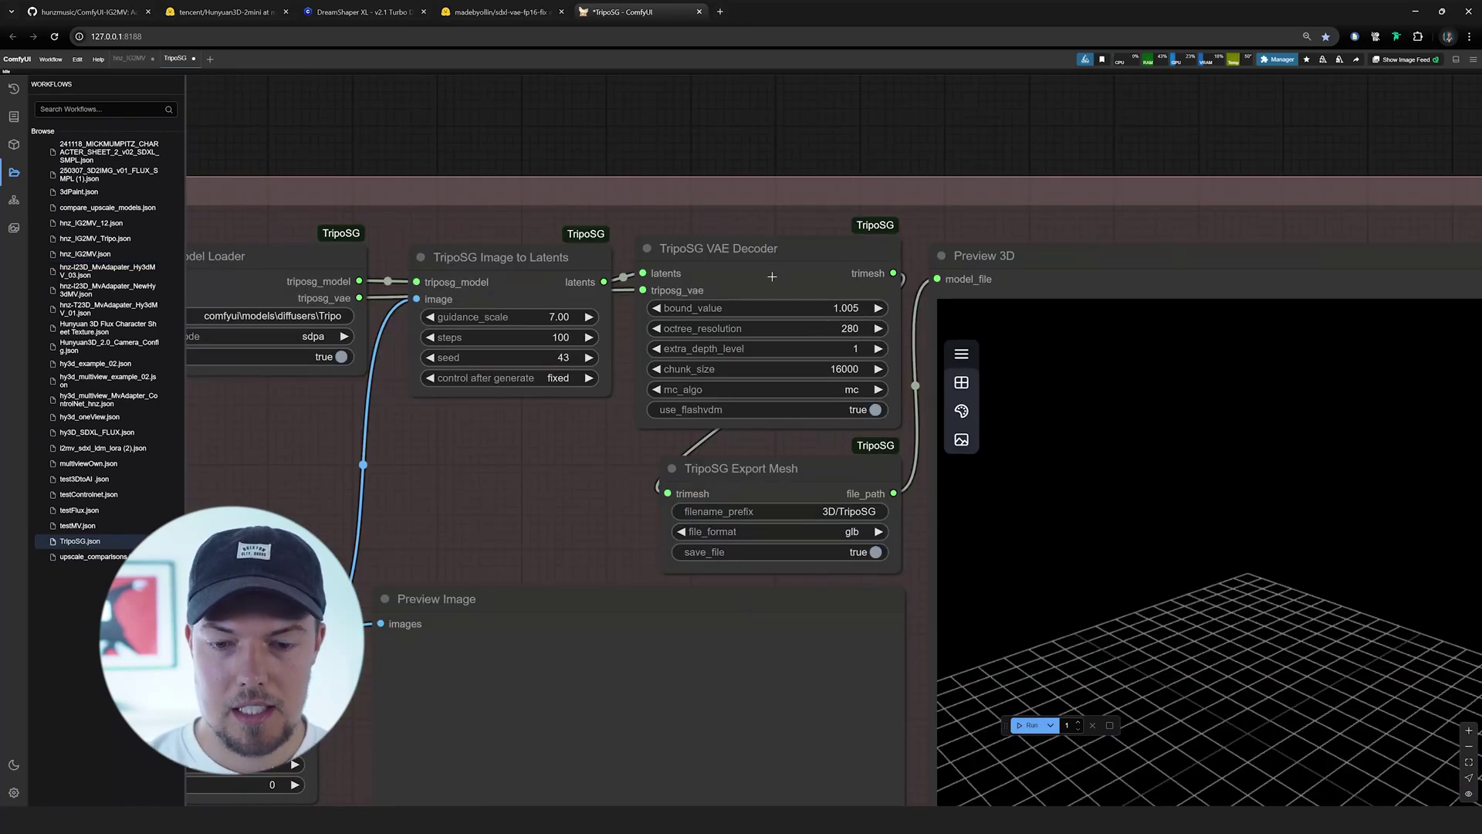
{"action": "left_click_drag", "start_coordinate": [607, 454], "coordinate": [825, 437]}
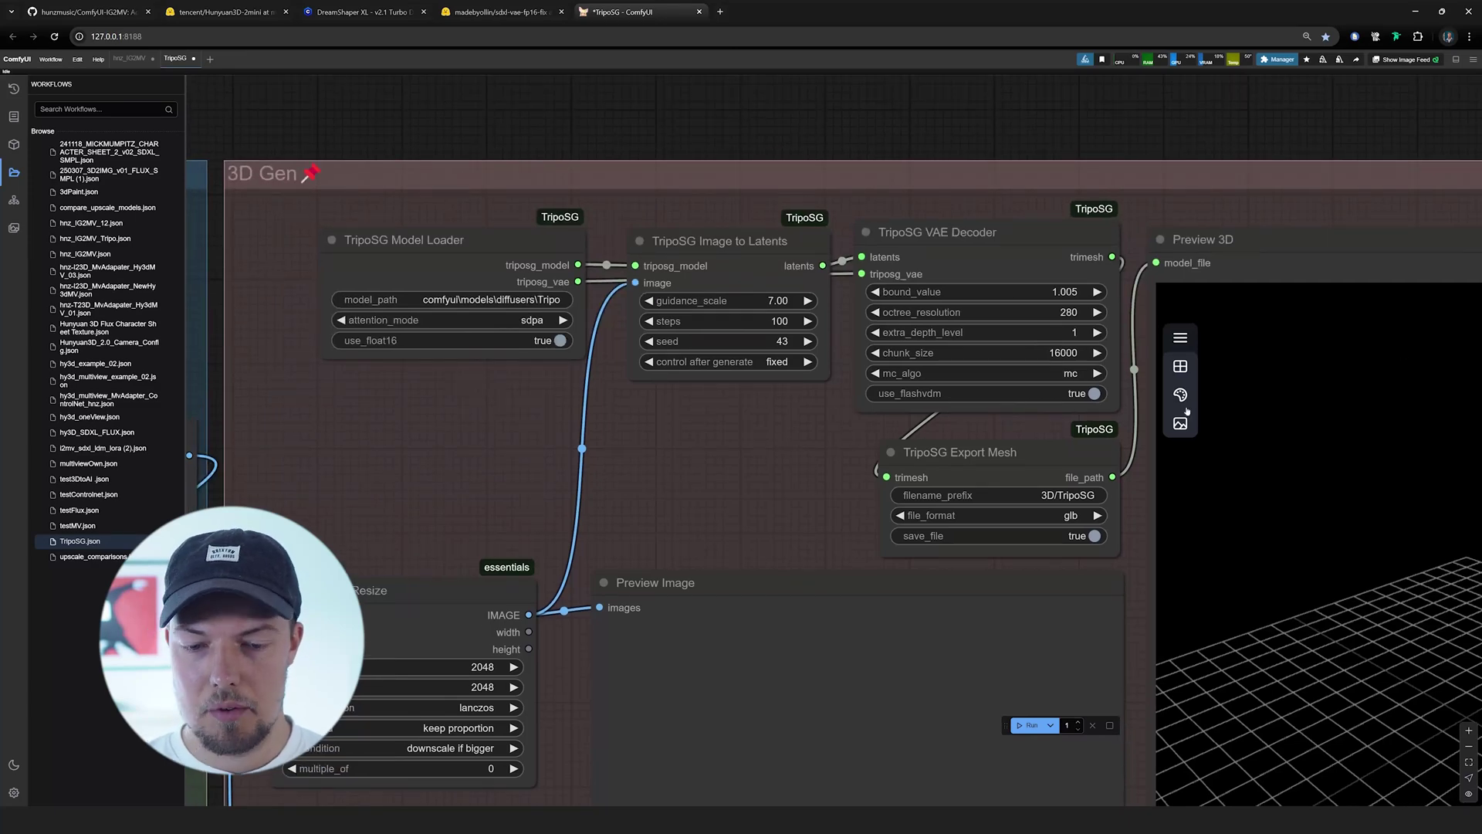
{"action": "scroll", "coordinate": [723, 457], "scroll_direction": "down", "scroll_amount": 3}
{"action": "scroll", "coordinate": [733, 433], "scroll_direction": "up", "scroll_amount": 2}
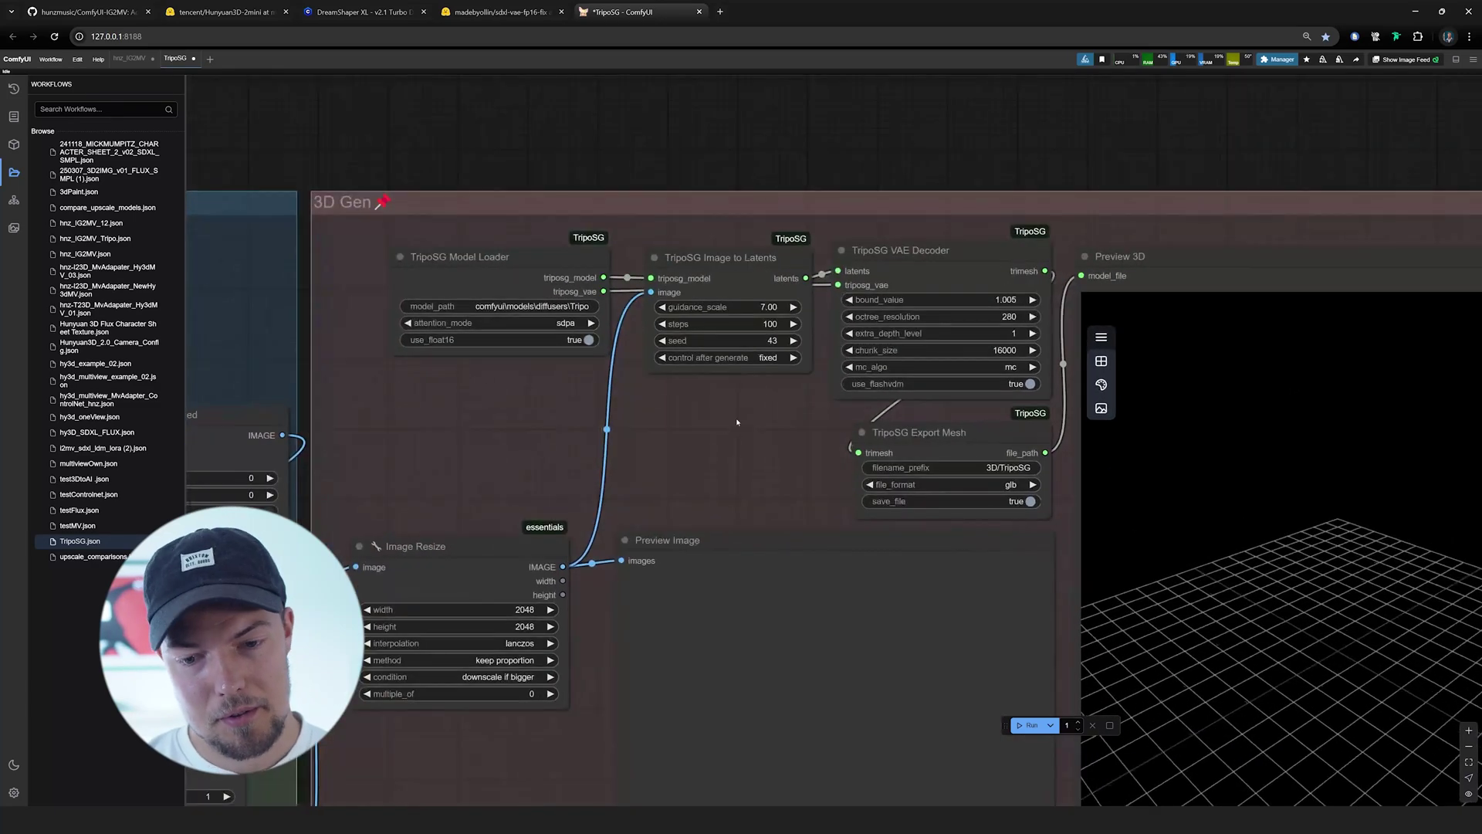
{"action": "left_click_drag", "start_coordinate": [739, 429], "coordinate": [727, 445]}
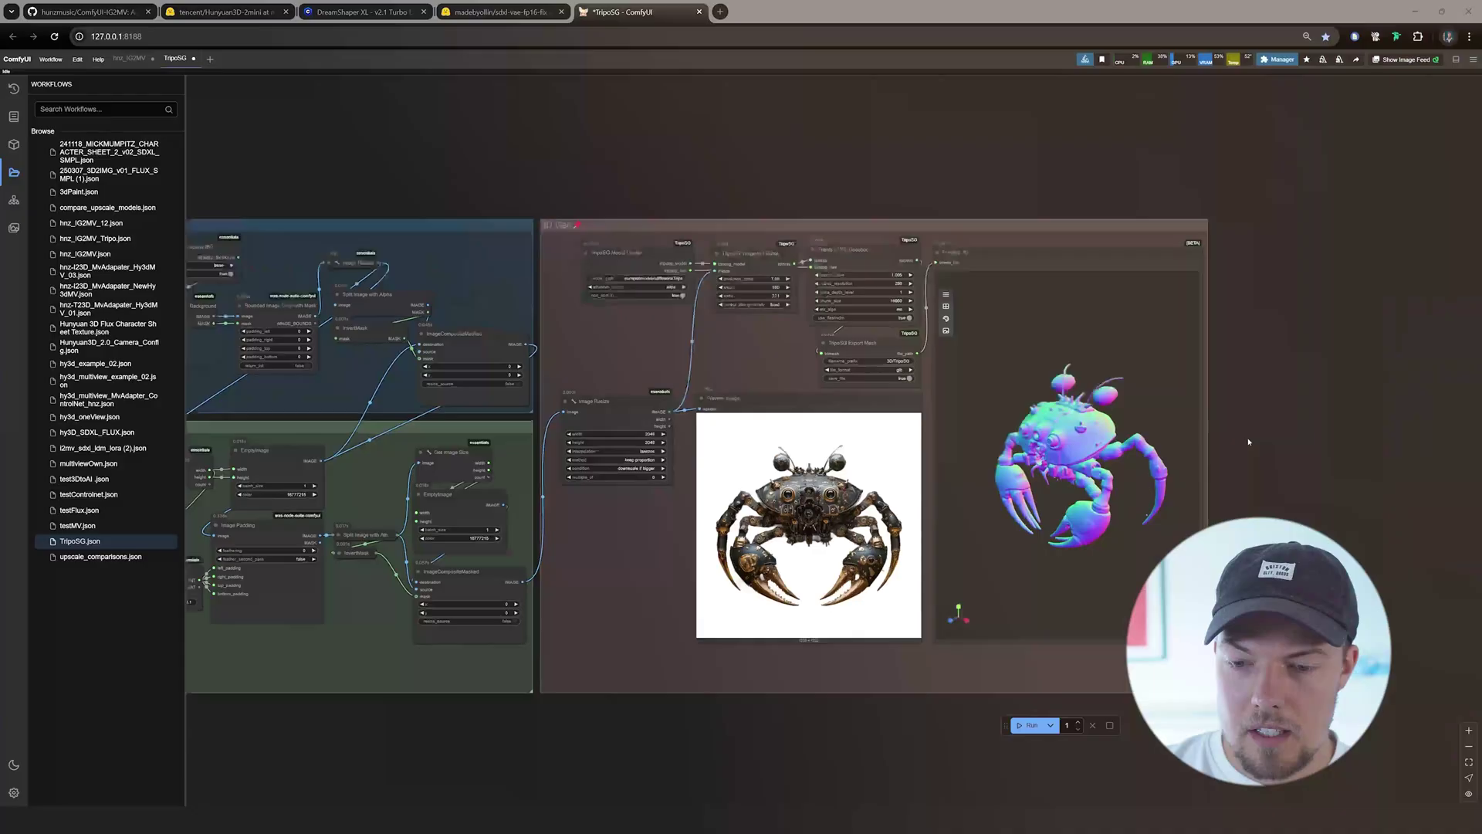
- Inspect the generated crab mesh from several angles in the 3D Gen group's Preview 3D node
{"action": "scroll", "coordinate": [1023, 336], "scroll_direction": "up", "scroll_amount": 2}
{"action": "left_click_drag", "start_coordinate": [866, 434], "coordinate": [926, 444]}
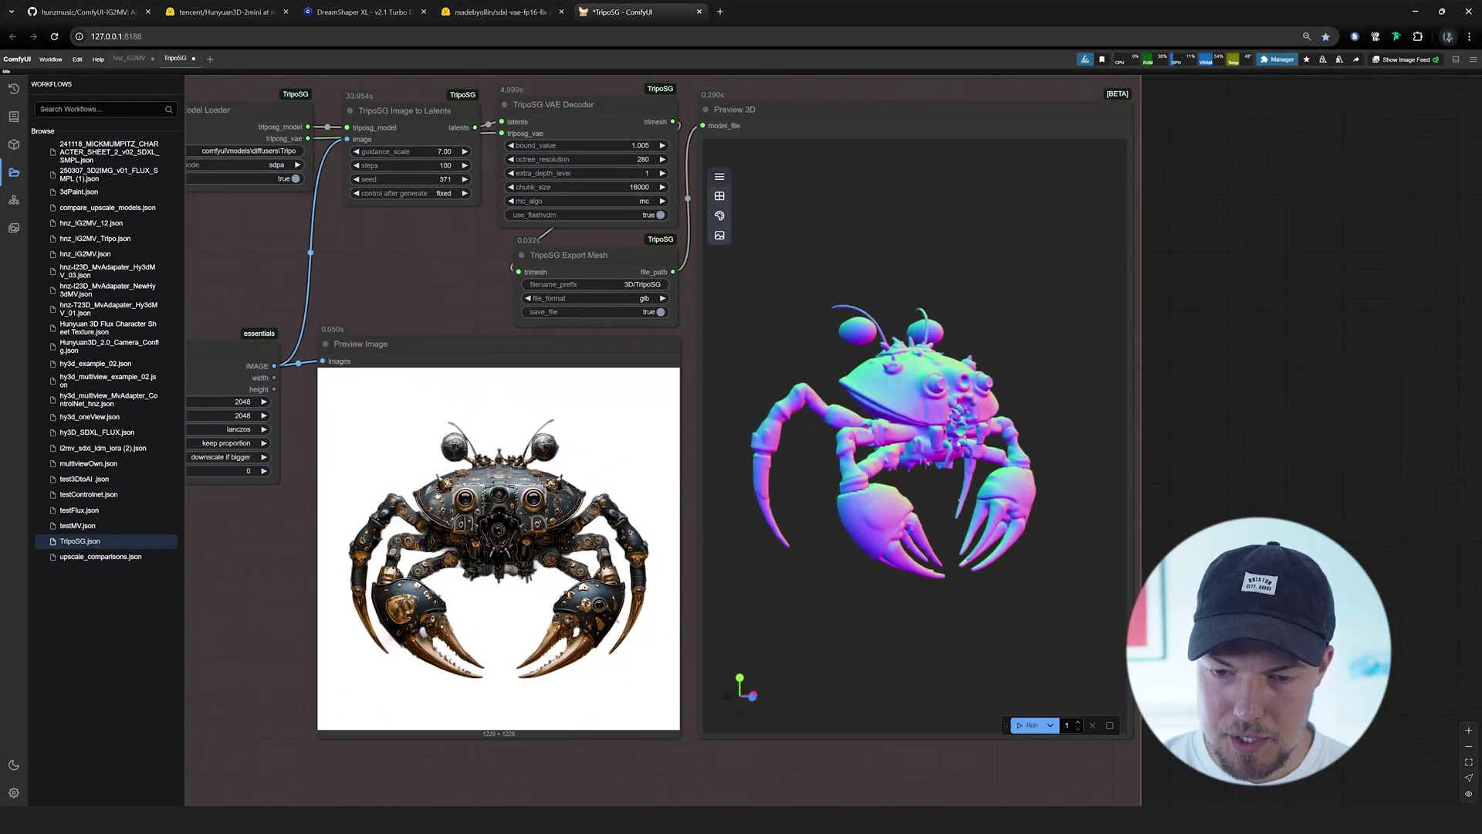
{"action": "left_click_drag", "start_coordinate": [959, 444], "coordinate": [899, 457]}
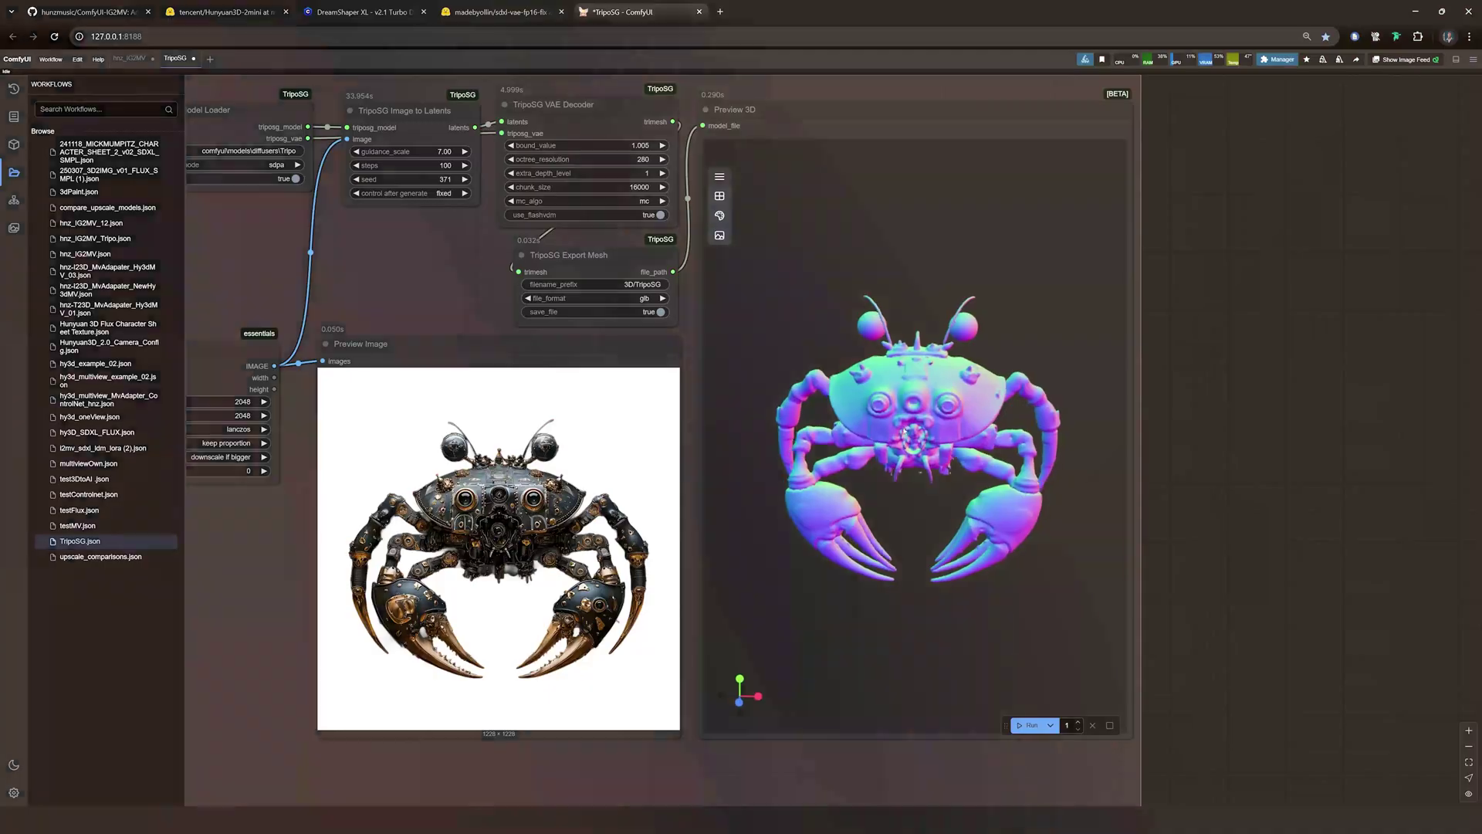
{"action": "left_click_drag", "start_coordinate": [1182, 360], "coordinate": [1284, 405]}
{"action": "scroll", "coordinate": [1234, 360], "scroll_direction": "down", "scroll_amount": 1}
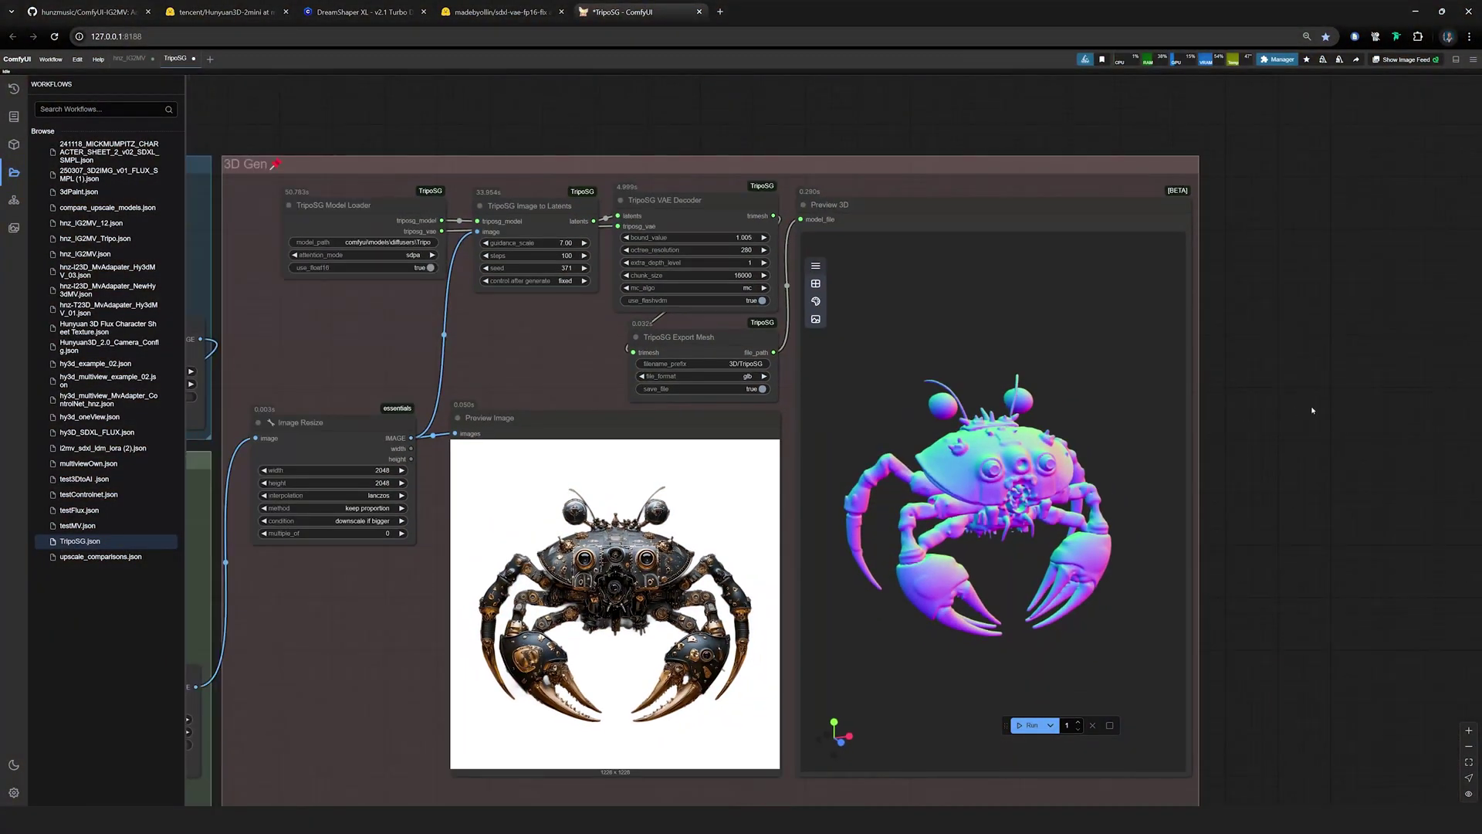
- Check the filename prefix and file format in the TripoSG Export Mesh node
{"action": "scroll", "coordinate": [742, 315], "scroll_direction": "up", "scroll_amount": 2}
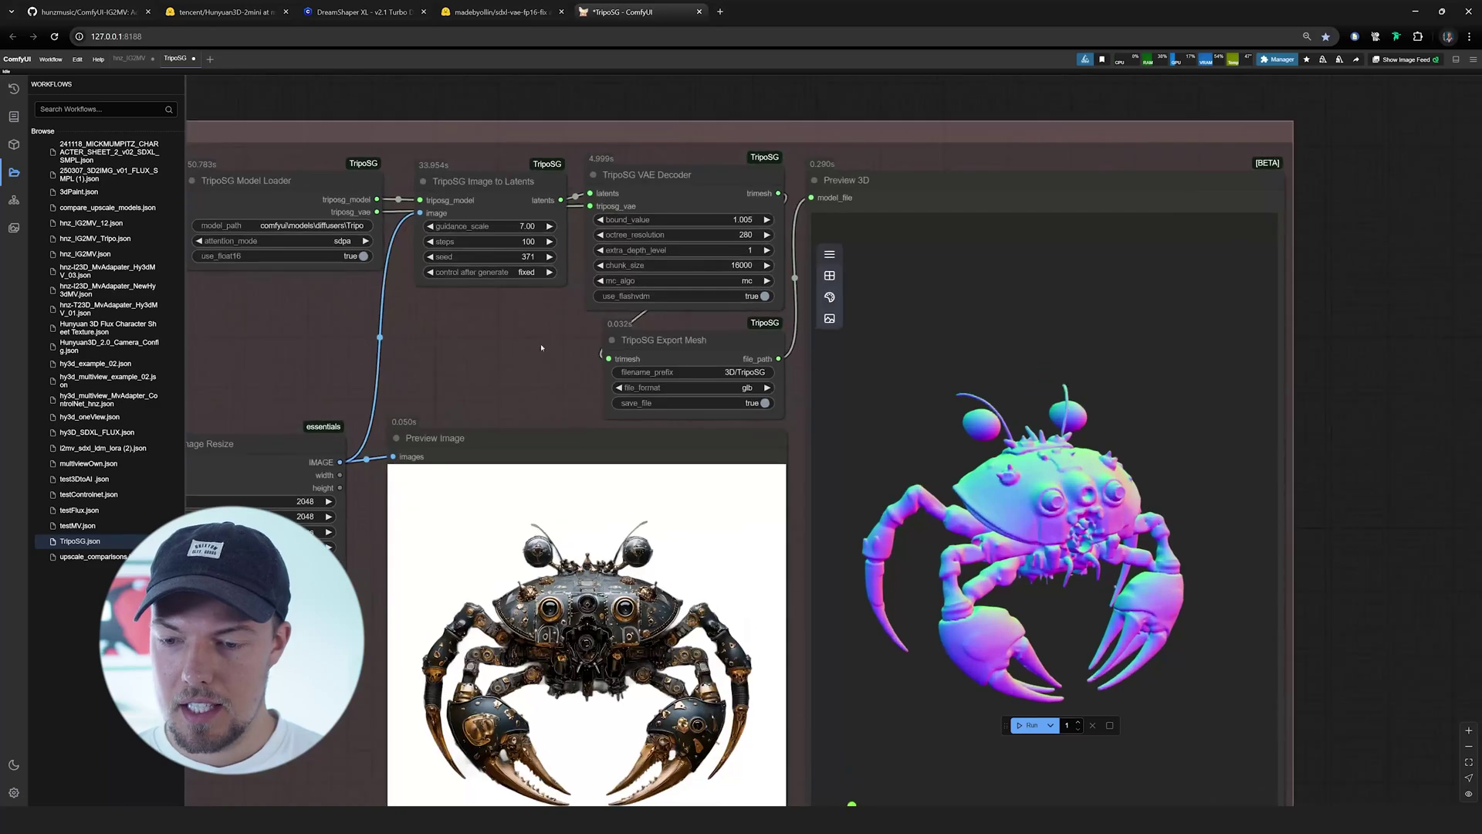
{"action": "left_click_drag", "start_coordinate": [542, 348], "coordinate": [555, 278]}
{"action": "scroll", "coordinate": [689, 335], "scroll_direction": "up", "scroll_amount": 6}
{"action": "left_click_drag", "start_coordinate": [690, 355], "coordinate": [705, 359]}
{"action": "left_click_drag", "start_coordinate": [419, 268], "coordinate": [365, 281]}
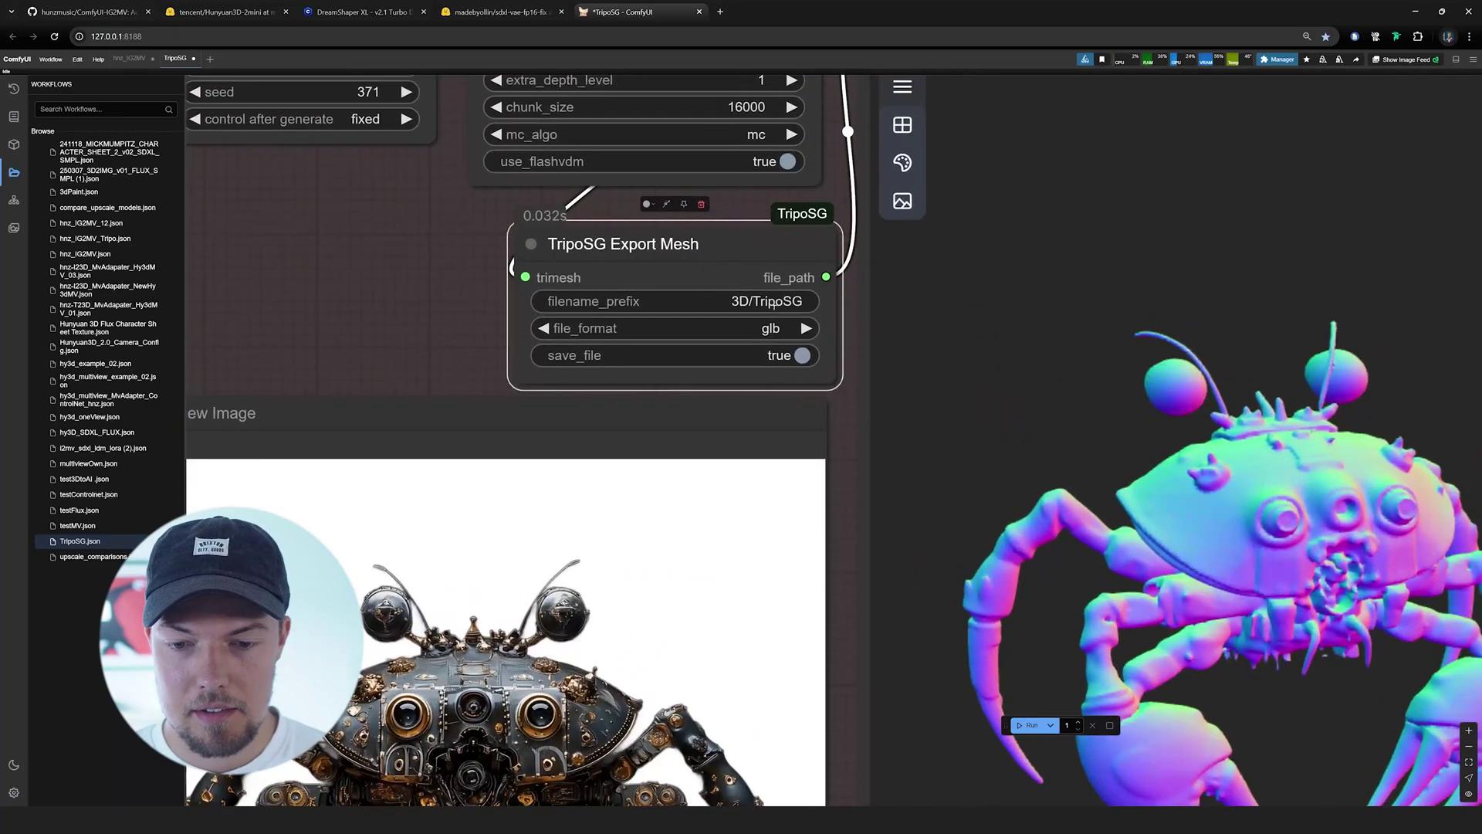
{"action": "key", "text": "period"}
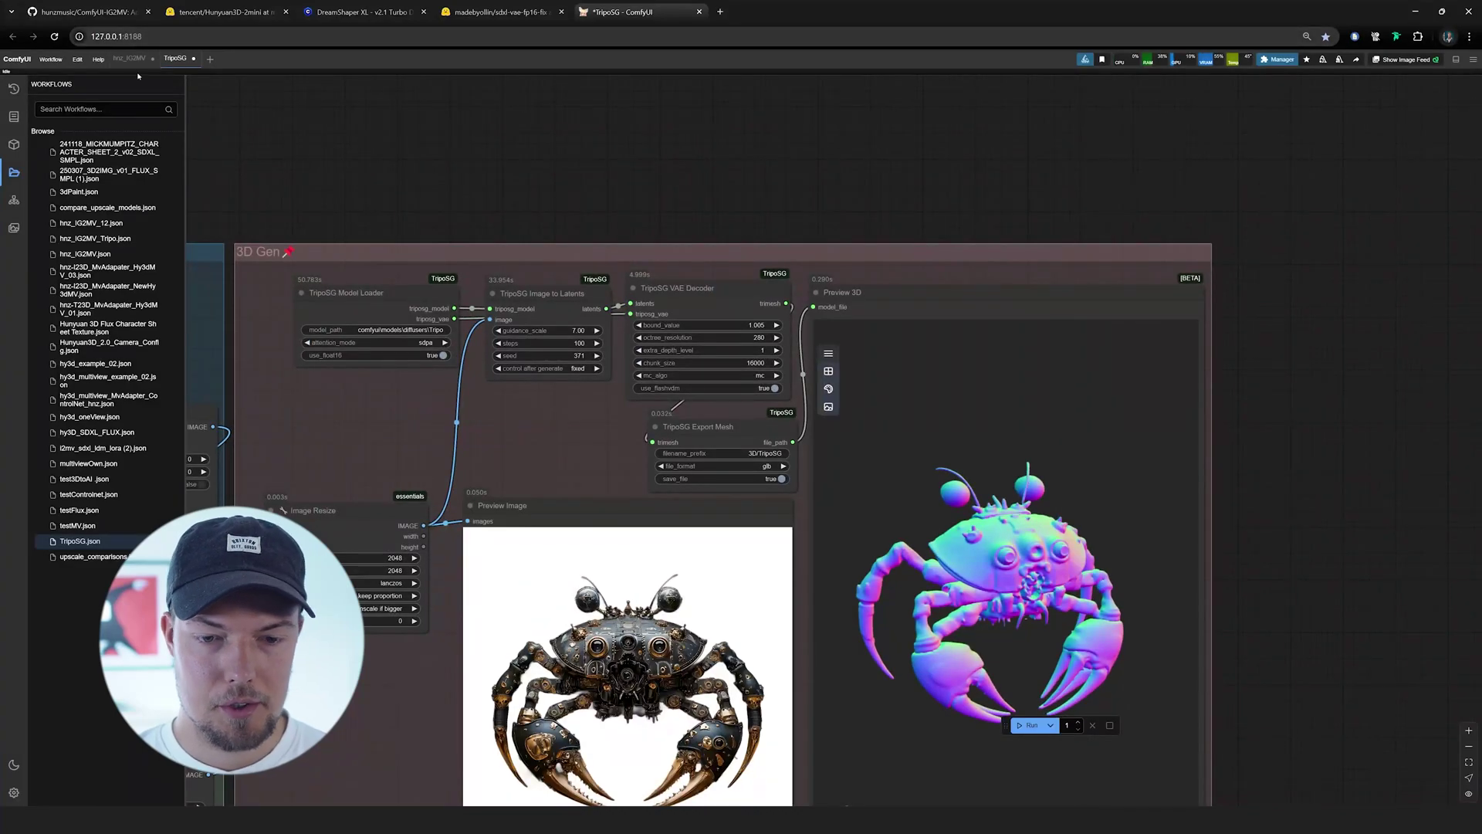
- Switch to the hnz_IG2MV workflow and examine how the mesh feeds into the Normal and Position Creation group
{"action": "left_click", "coordinate": [128, 59]}
{"action": "left_click_drag", "start_coordinate": [738, 618], "coordinate": [772, 303]}
{"action": "scroll", "coordinate": [772, 309], "scroll_direction": "down", "scroll_amount": 4}
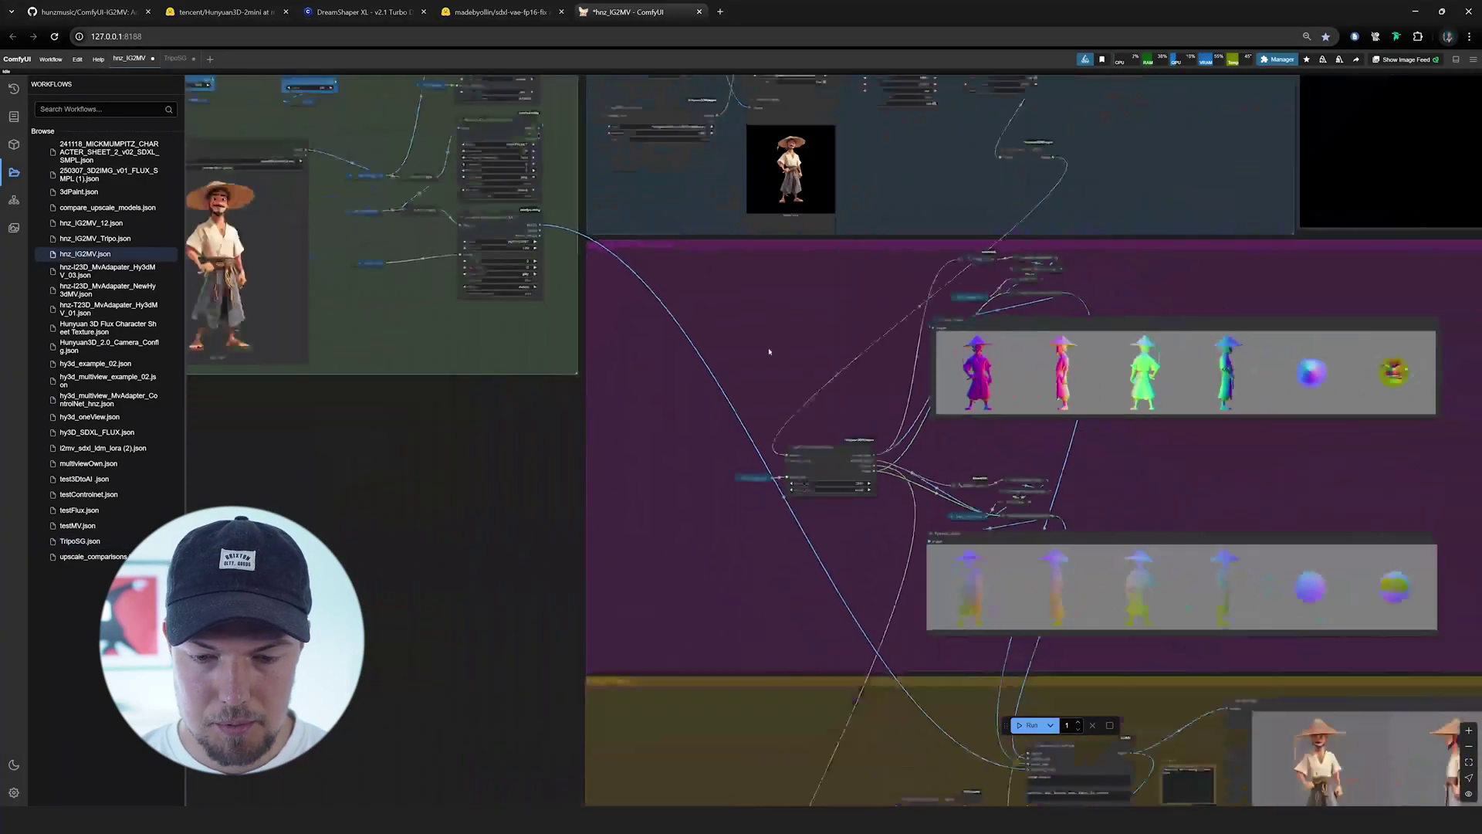
{"action": "scroll", "coordinate": [745, 370], "scroll_direction": "up", "scroll_amount": 6}
{"action": "left_click_drag", "start_coordinate": [745, 370], "coordinate": [721, 421]}
{"action": "scroll", "coordinate": [726, 425], "scroll_direction": "down", "scroll_amount": 7}
{"action": "scroll", "coordinate": [741, 455], "scroll_direction": "up", "scroll_amount": 4}
- Switch to File Explorer, go to the ComfyUI output/3D folder and select the newest export, TripoSG_1745396299.glb
{"action": "key", "text": "alt+Tab"}
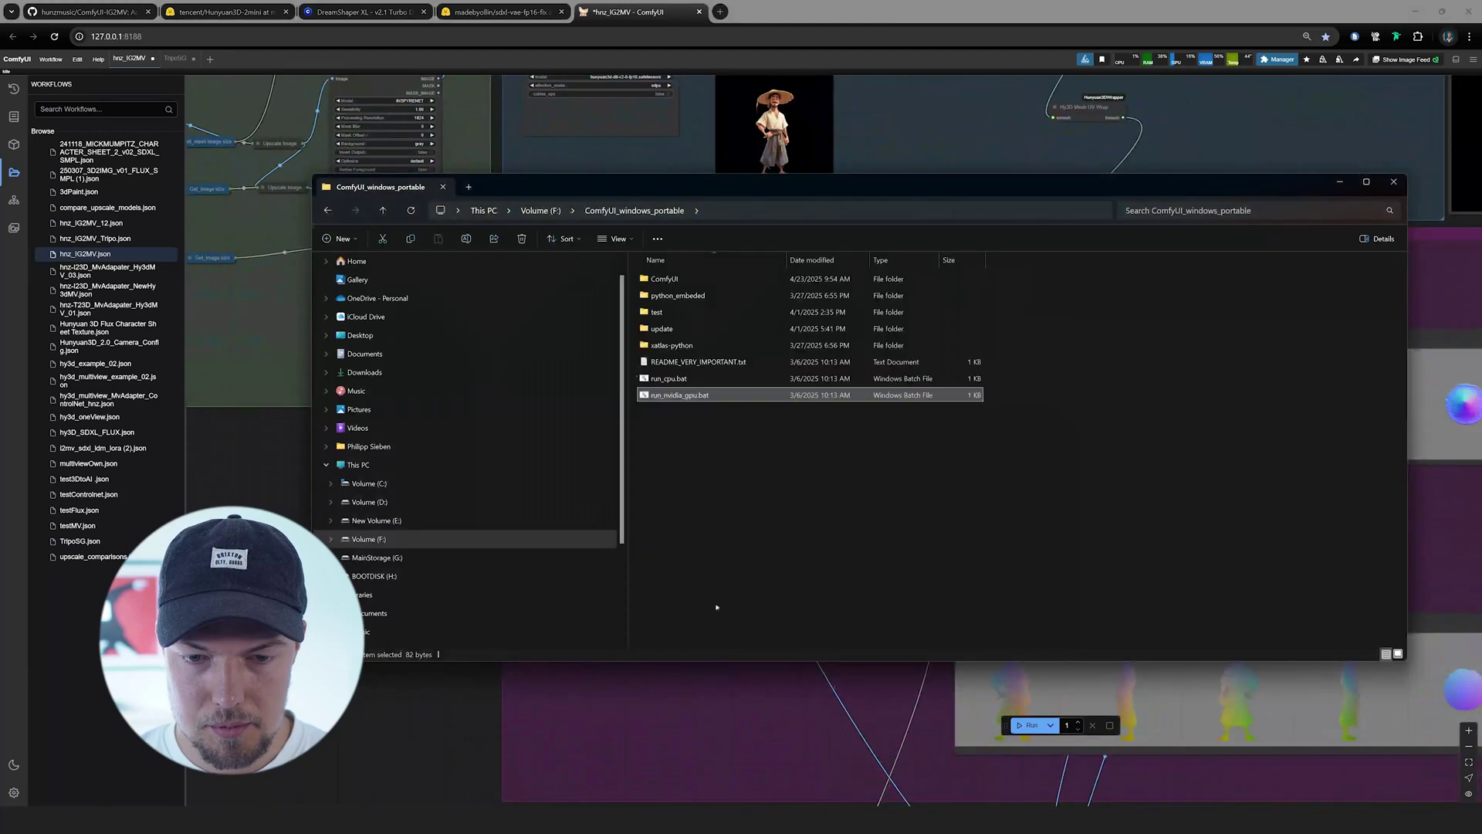
{"action": "scroll", "coordinate": [664, 509], "scroll_direction": "down", "scroll_amount": 1}
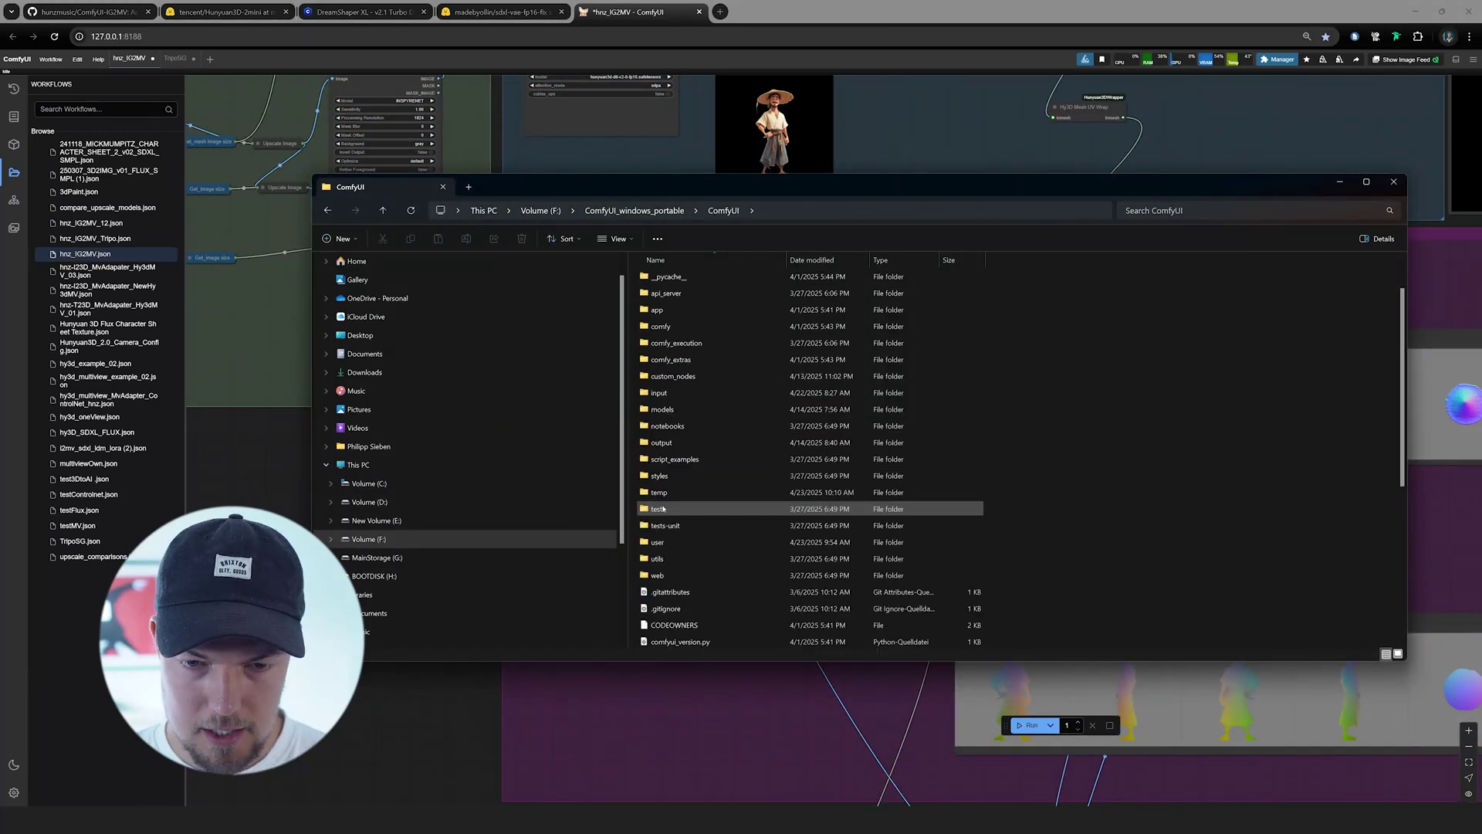
{"action": "double_click", "coordinate": [666, 443]}
{"action": "double_click", "coordinate": [662, 284]}
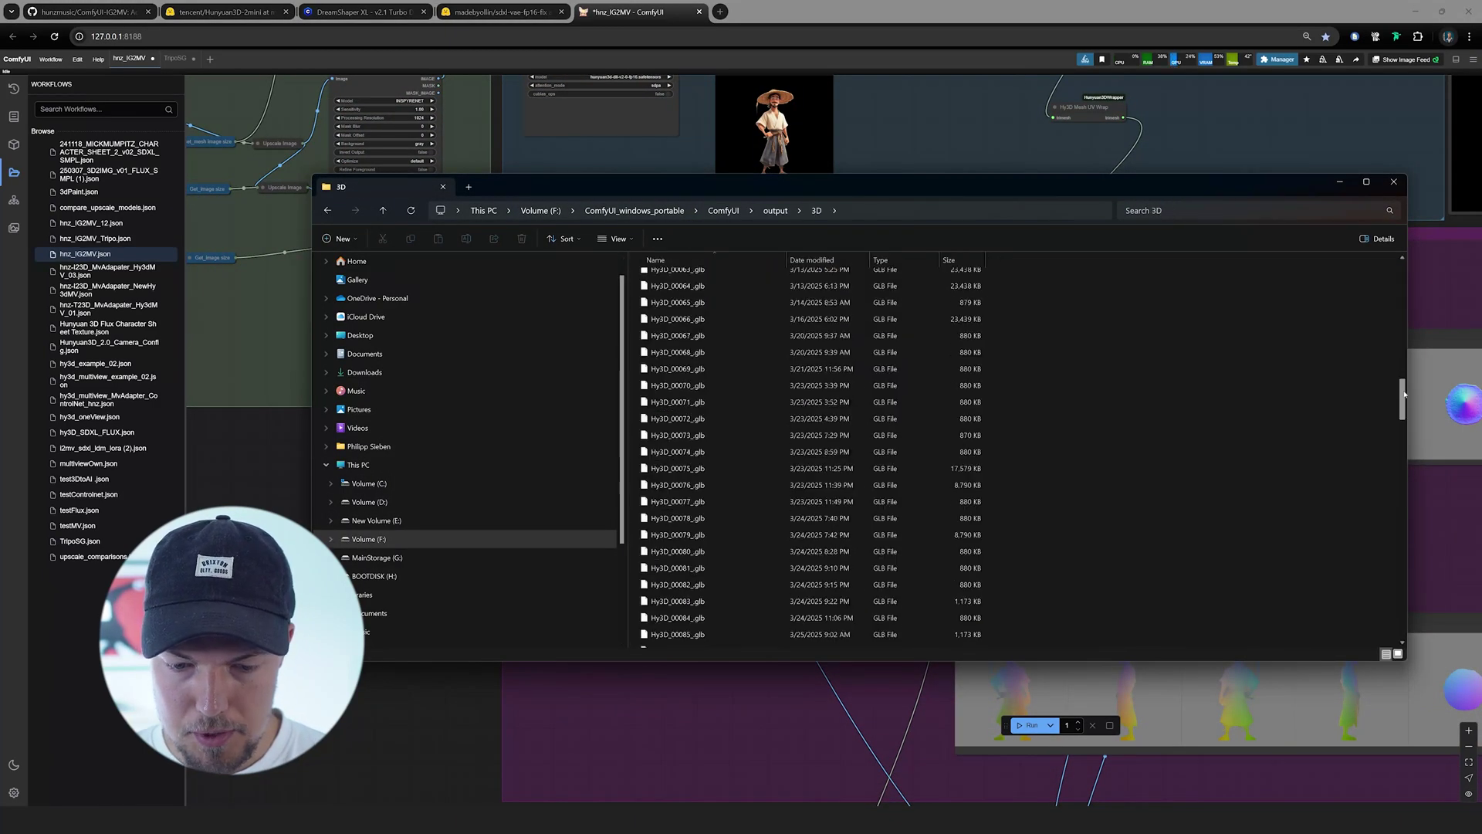
{"action": "scroll", "coordinate": [772, 463], "scroll_direction": "down", "scroll_amount": 10}
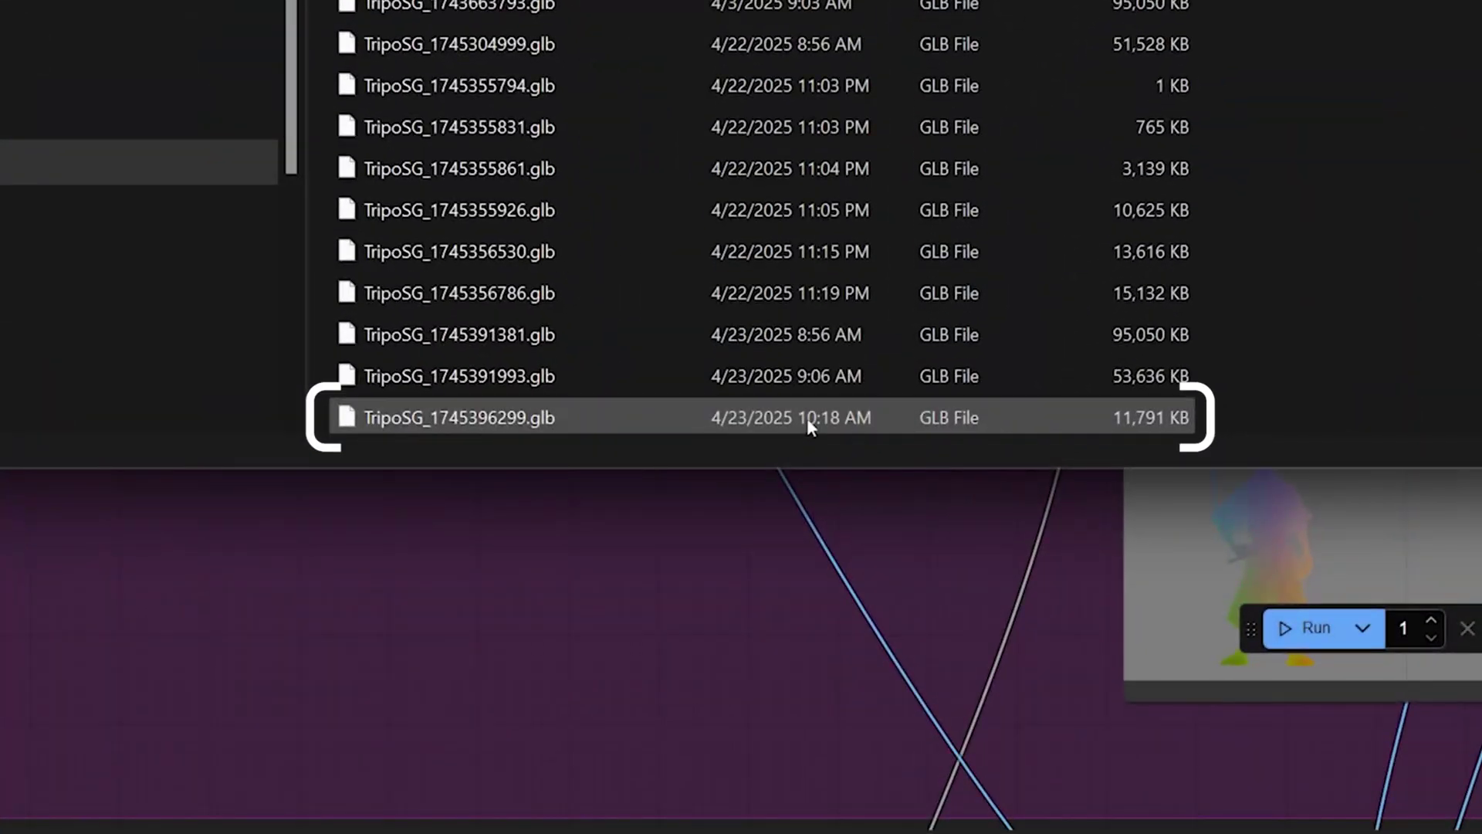
{"action": "left_click", "coordinate": [767, 640]}
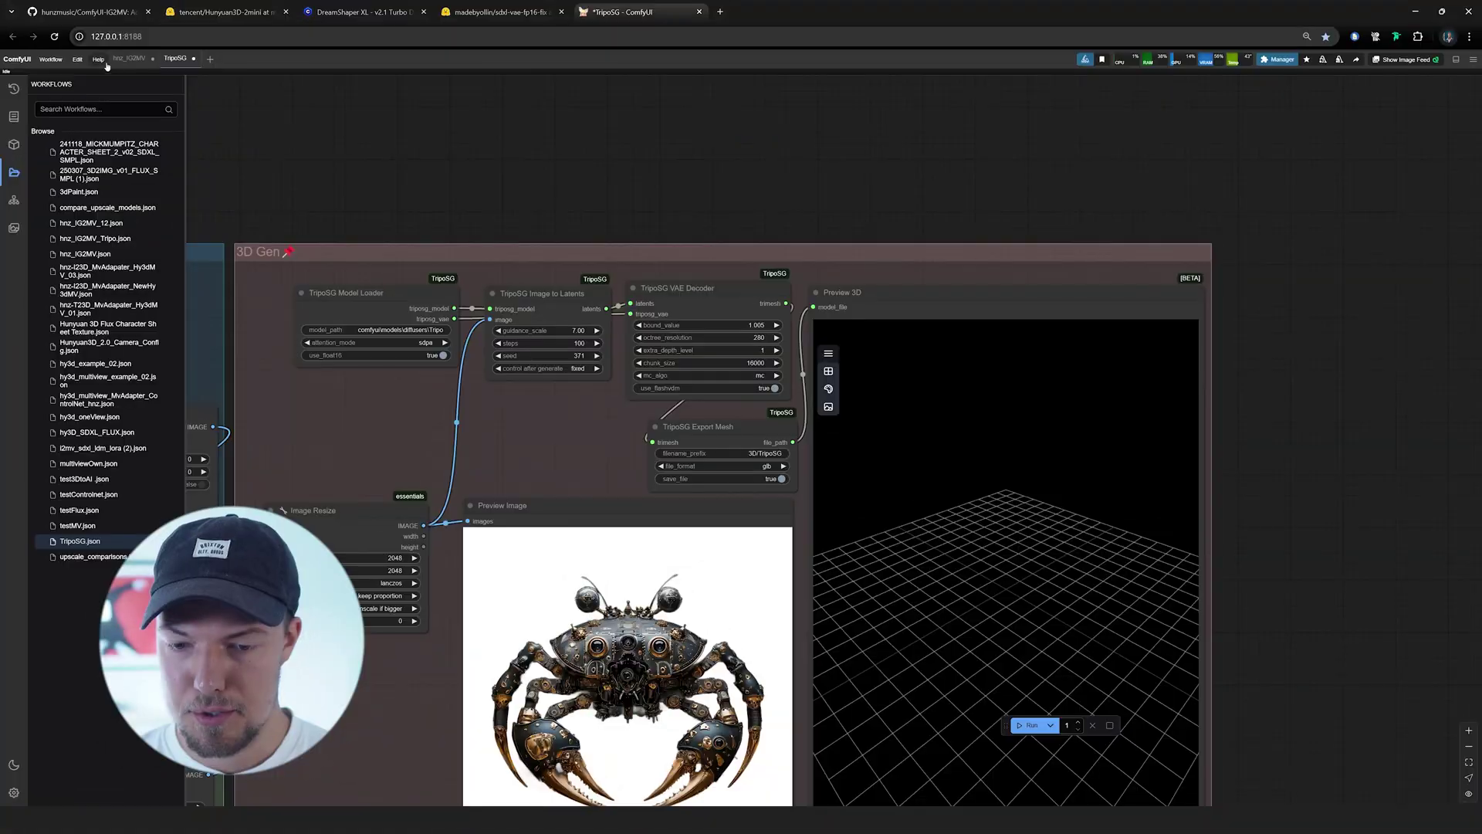
- In hnz_IG2MV, place Hy3D Mesh UV Wrap in the Normal and Position Creation group and disconnect its trimesh input from Hy3D Postprocess Mesh
{"action": "left_click", "coordinate": [127, 58]}
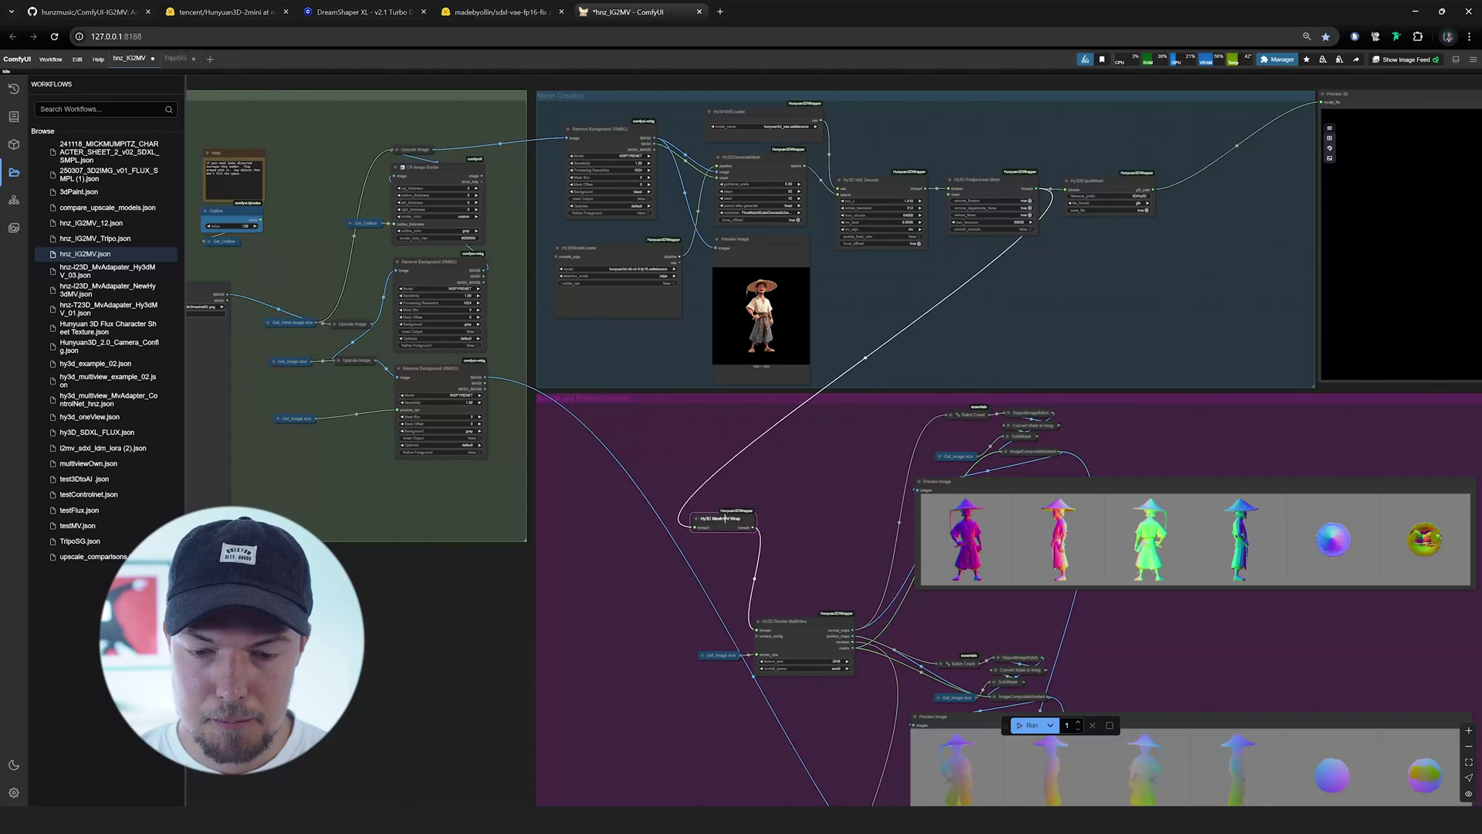
{"action": "scroll", "coordinate": [761, 509], "scroll_direction": "up", "scroll_amount": 5}
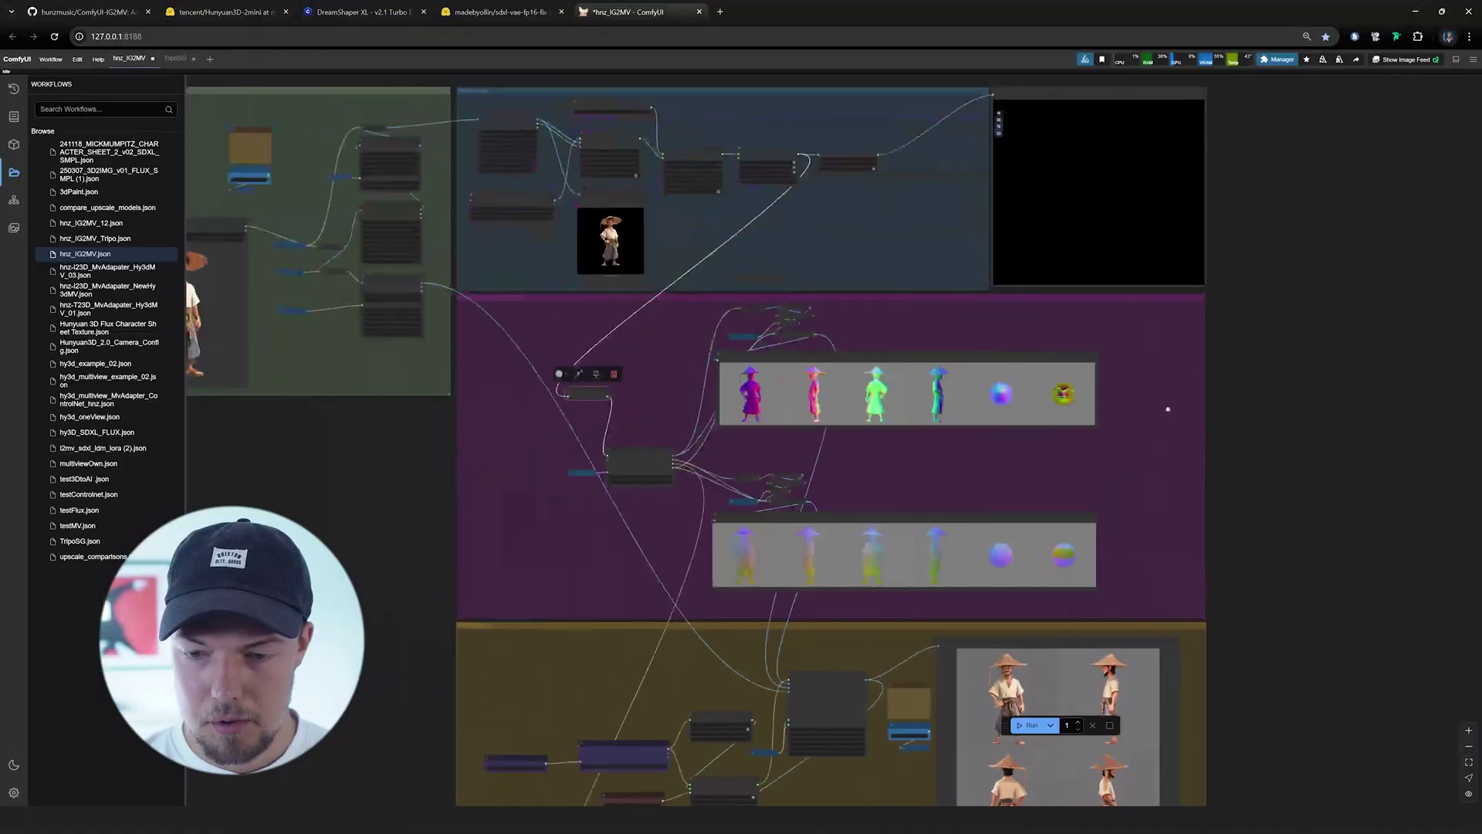
{"action": "left_click_drag", "start_coordinate": [764, 193], "coordinate": [872, 428]}
{"action": "scroll", "coordinate": [899, 392], "scroll_direction": "up", "scroll_amount": 12}
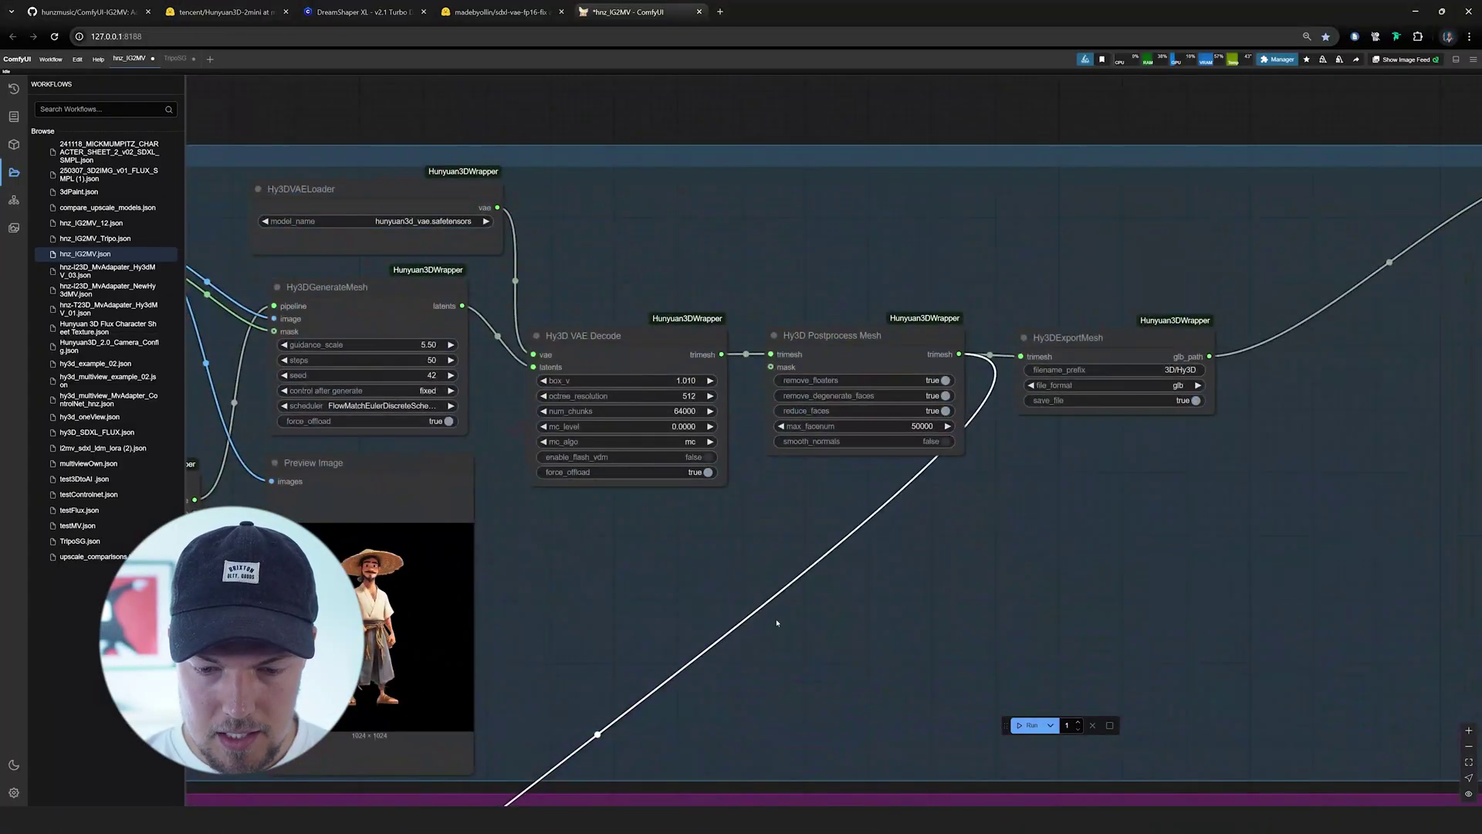
{"action": "scroll", "coordinate": [711, 519], "scroll_direction": "up", "scroll_amount": 6}
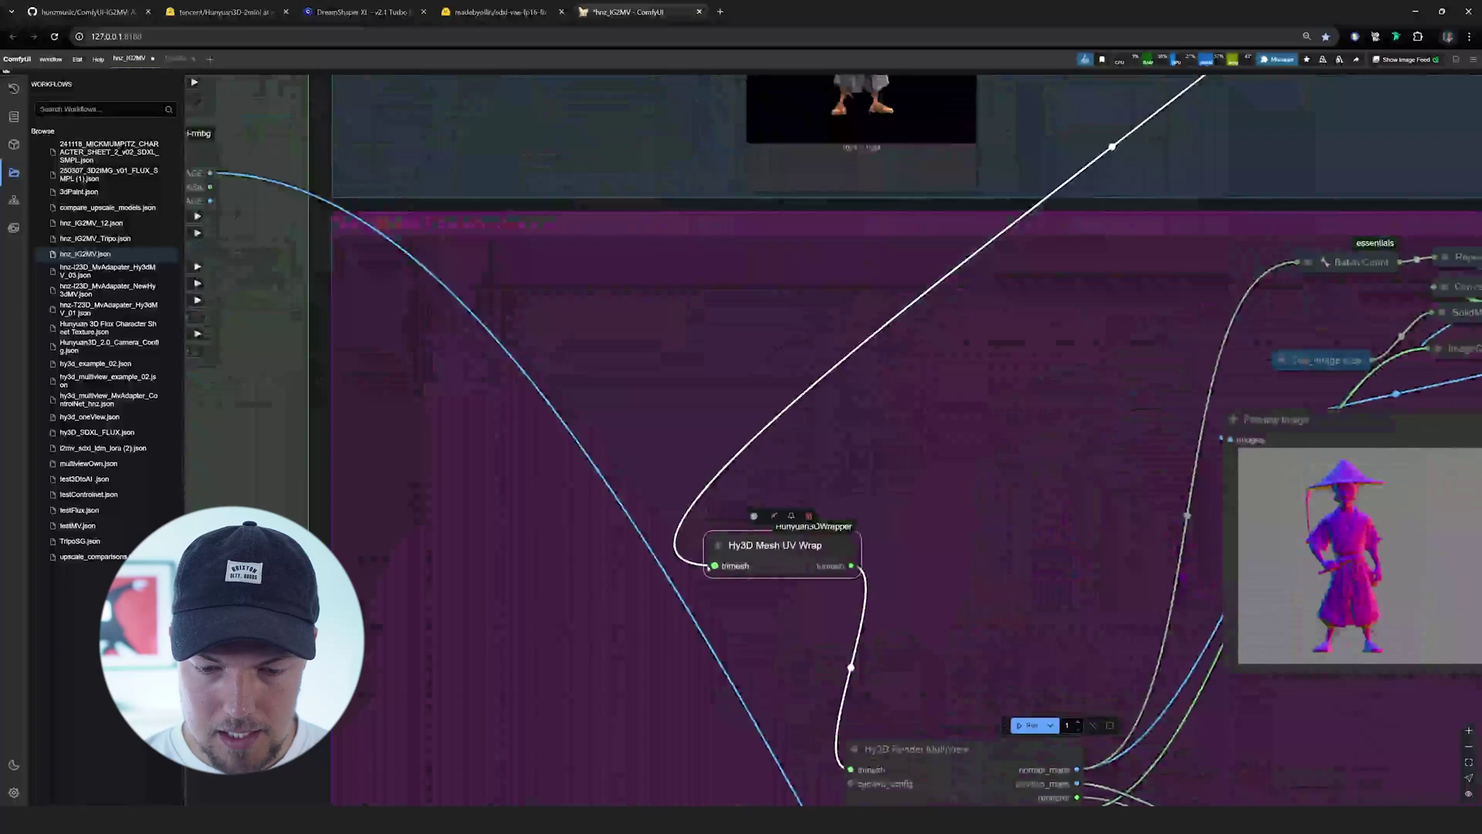
{"action": "left_click_drag", "start_coordinate": [693, 559], "coordinate": [672, 556]}
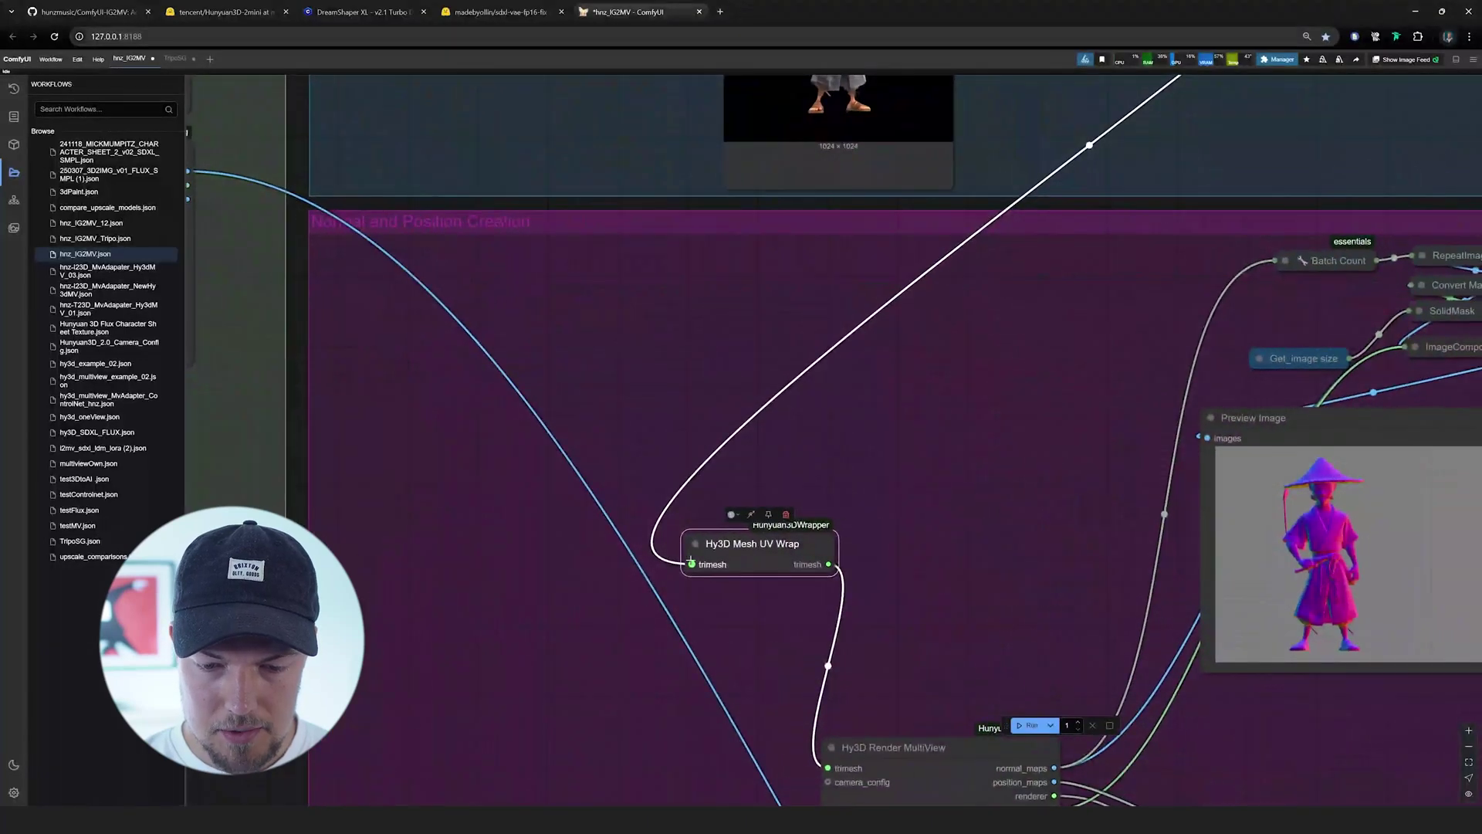
{"action": "left_click_drag", "start_coordinate": [480, 546], "coordinate": [621, 453]}
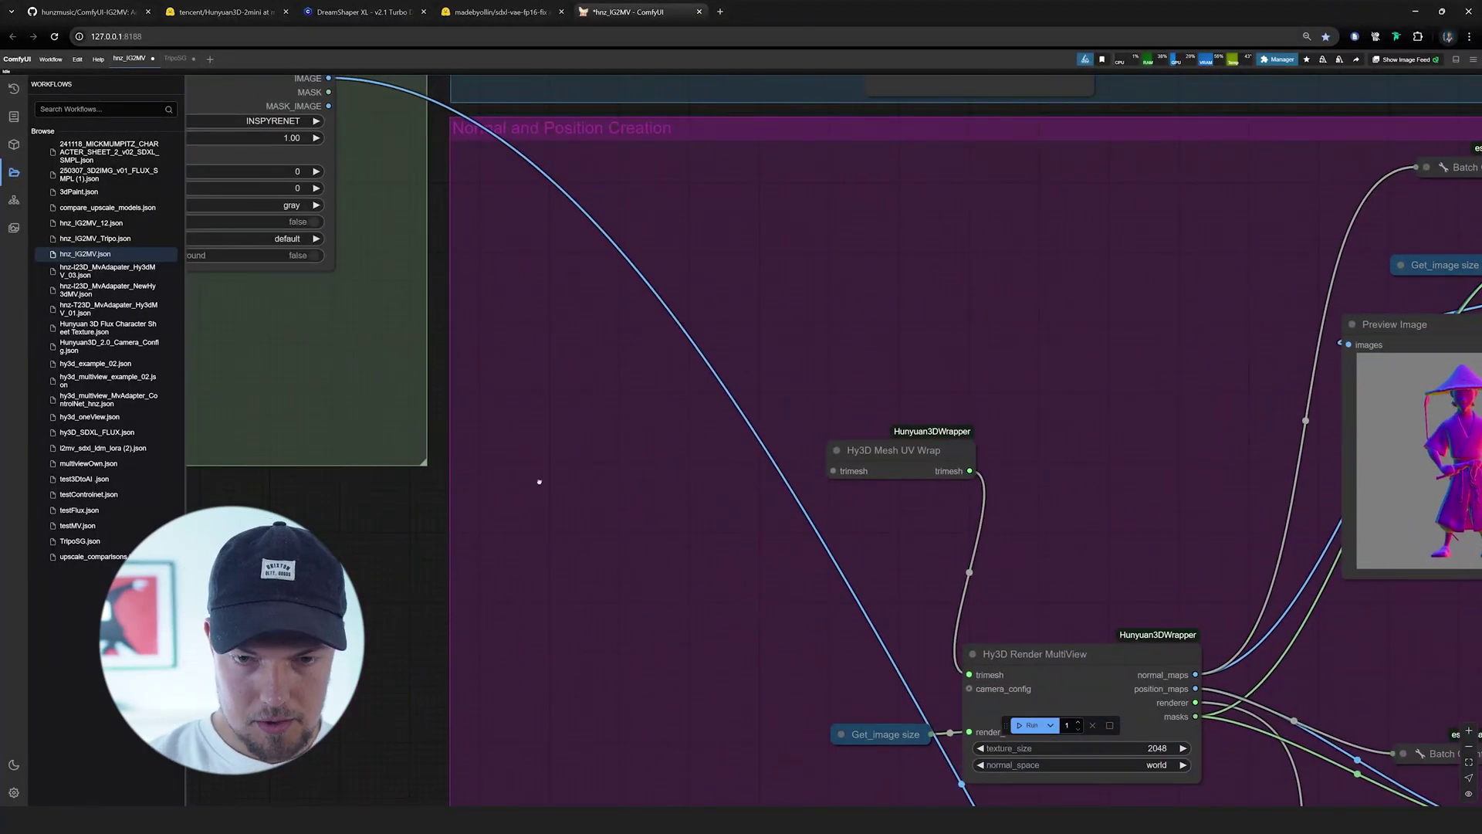
- Add a Hy3D Load Mesh node beside Hy3D Mesh UV Wrap in the Normal and Position Creation group
{"action": "double_click", "coordinate": [539, 482]}
{"action": "type", "text": "load m"}
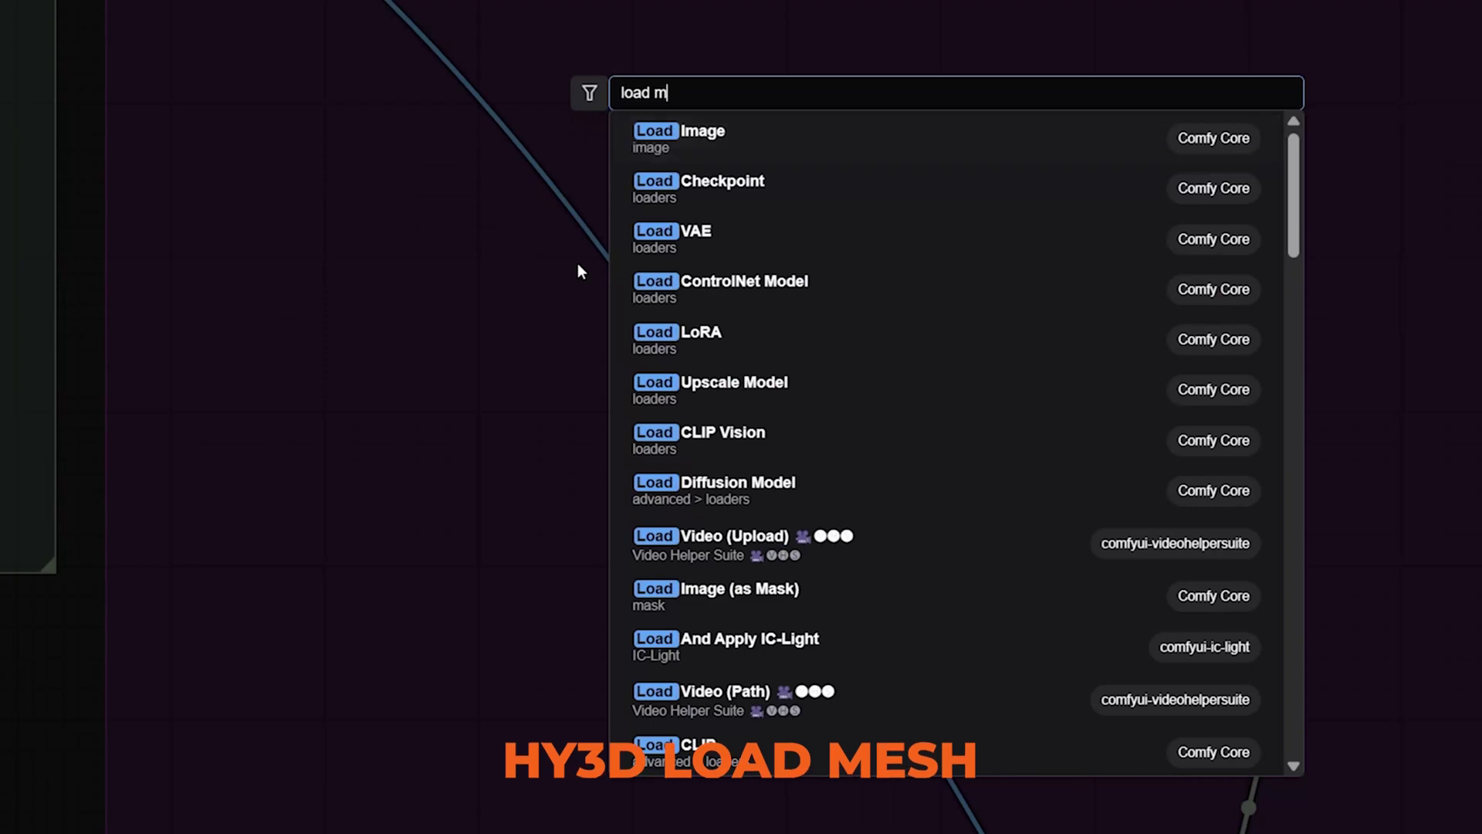
{"action": "type", "text": "e"}
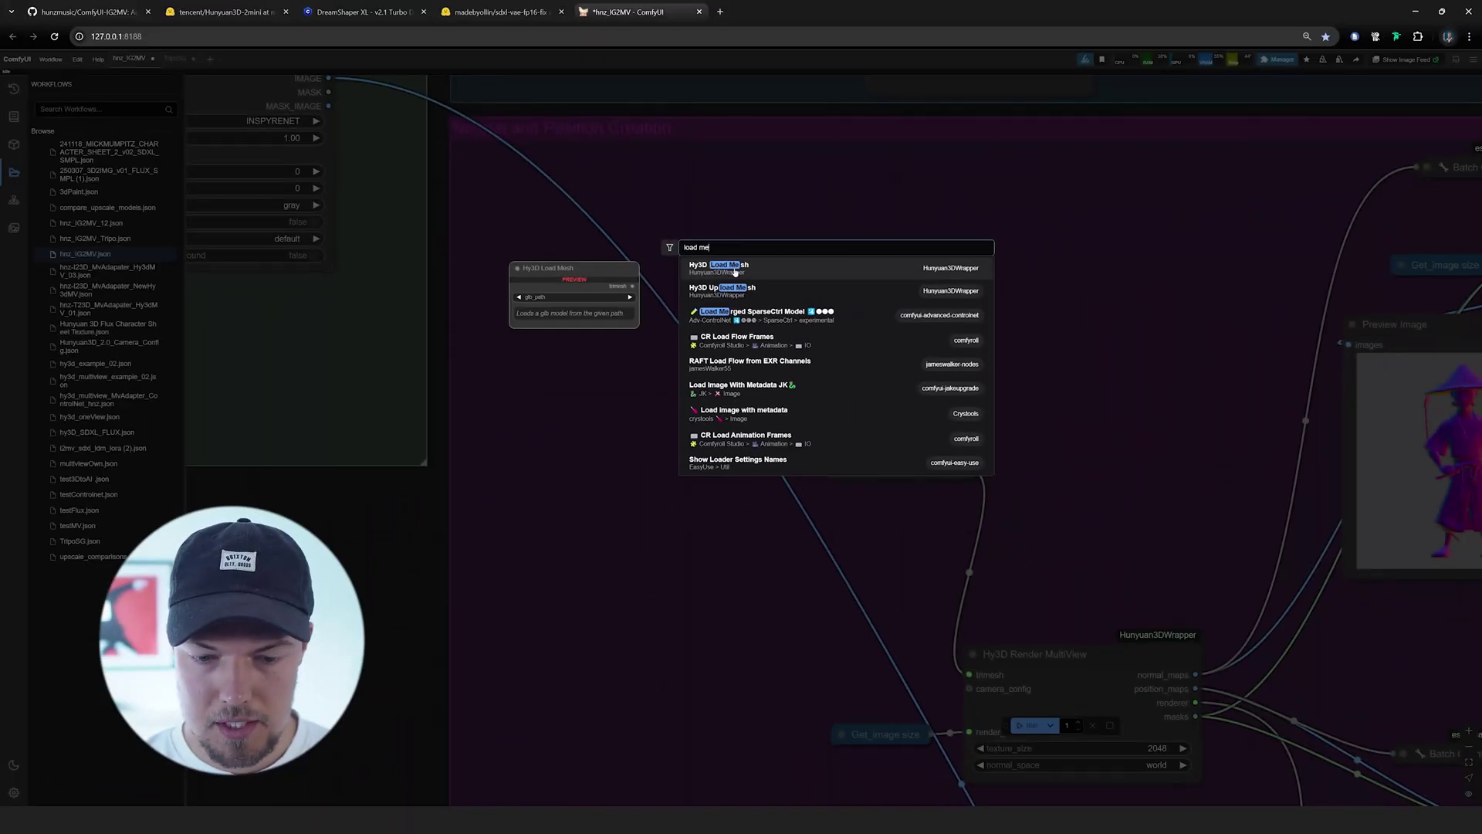
{"action": "left_click", "coordinate": [735, 270]}
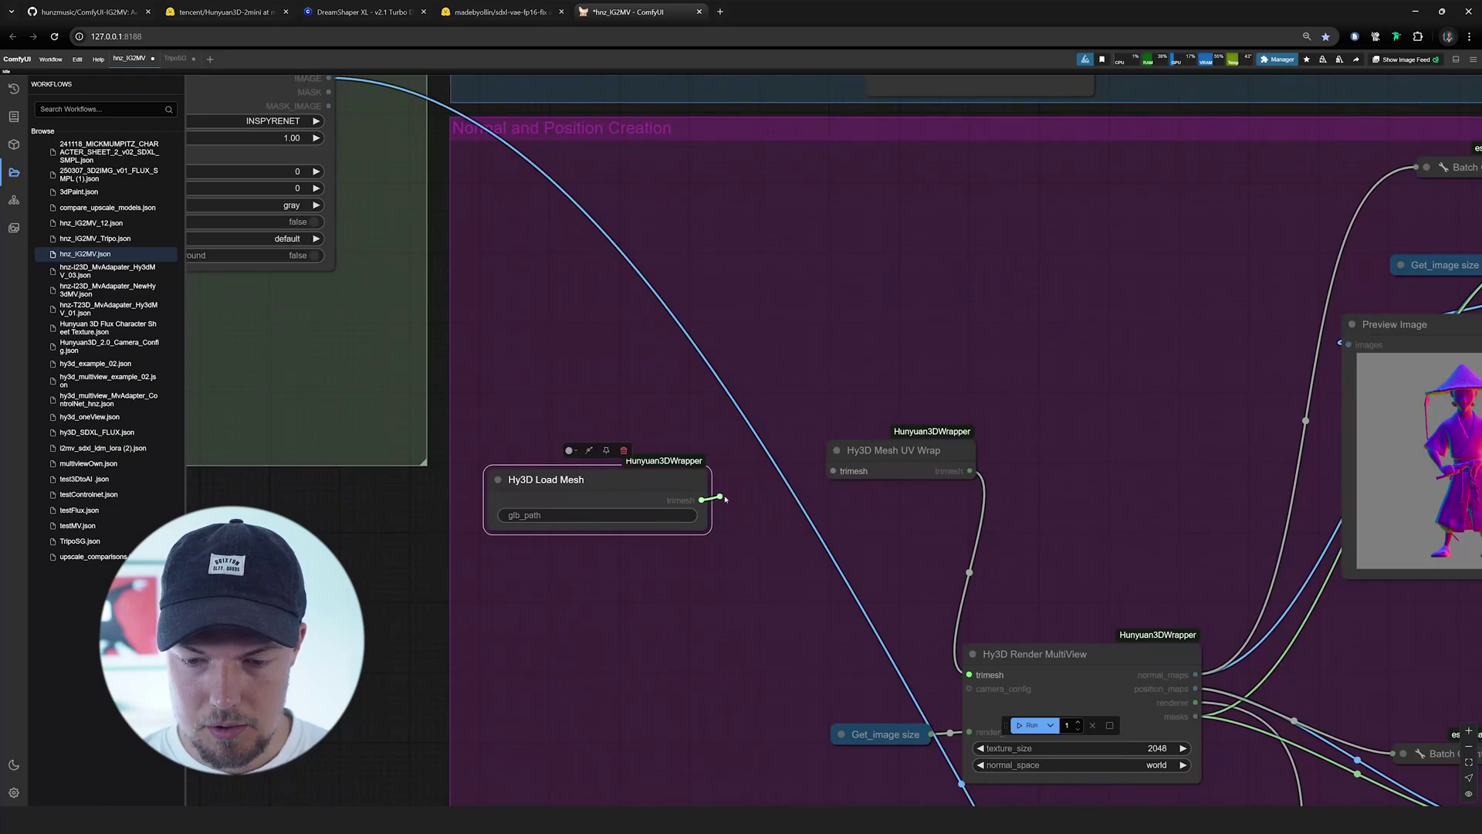
- Connect Hy3D Load Mesh's trimesh output to Hy3D Mesh UV Wrap and copy the path of TripoSG_1745396299.glb from File Explorer
{"action": "left_click_drag", "start_coordinate": [644, 541], "coordinate": [624, 526]}
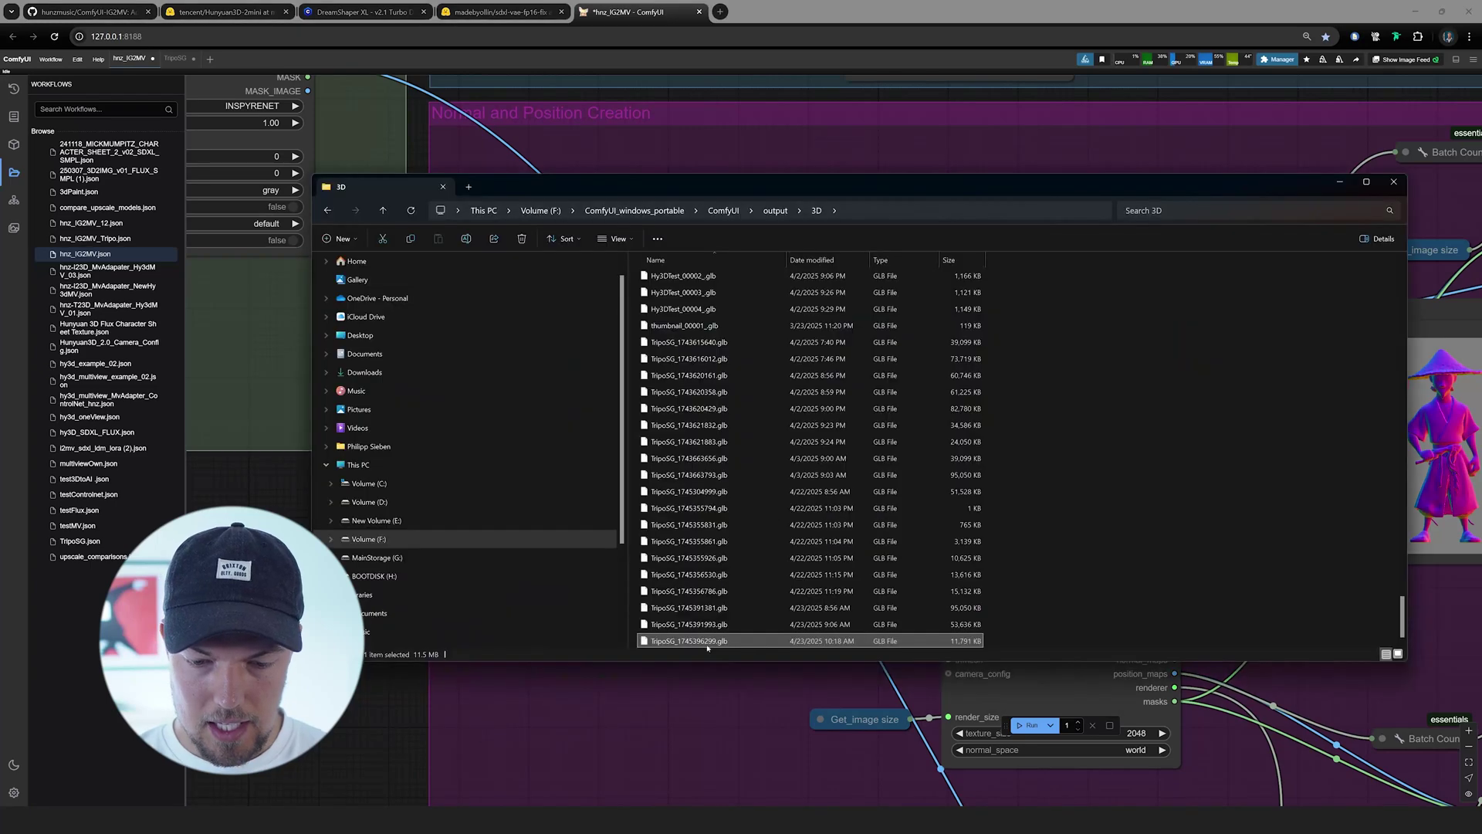
{"action": "right_click", "coordinate": [708, 647]}
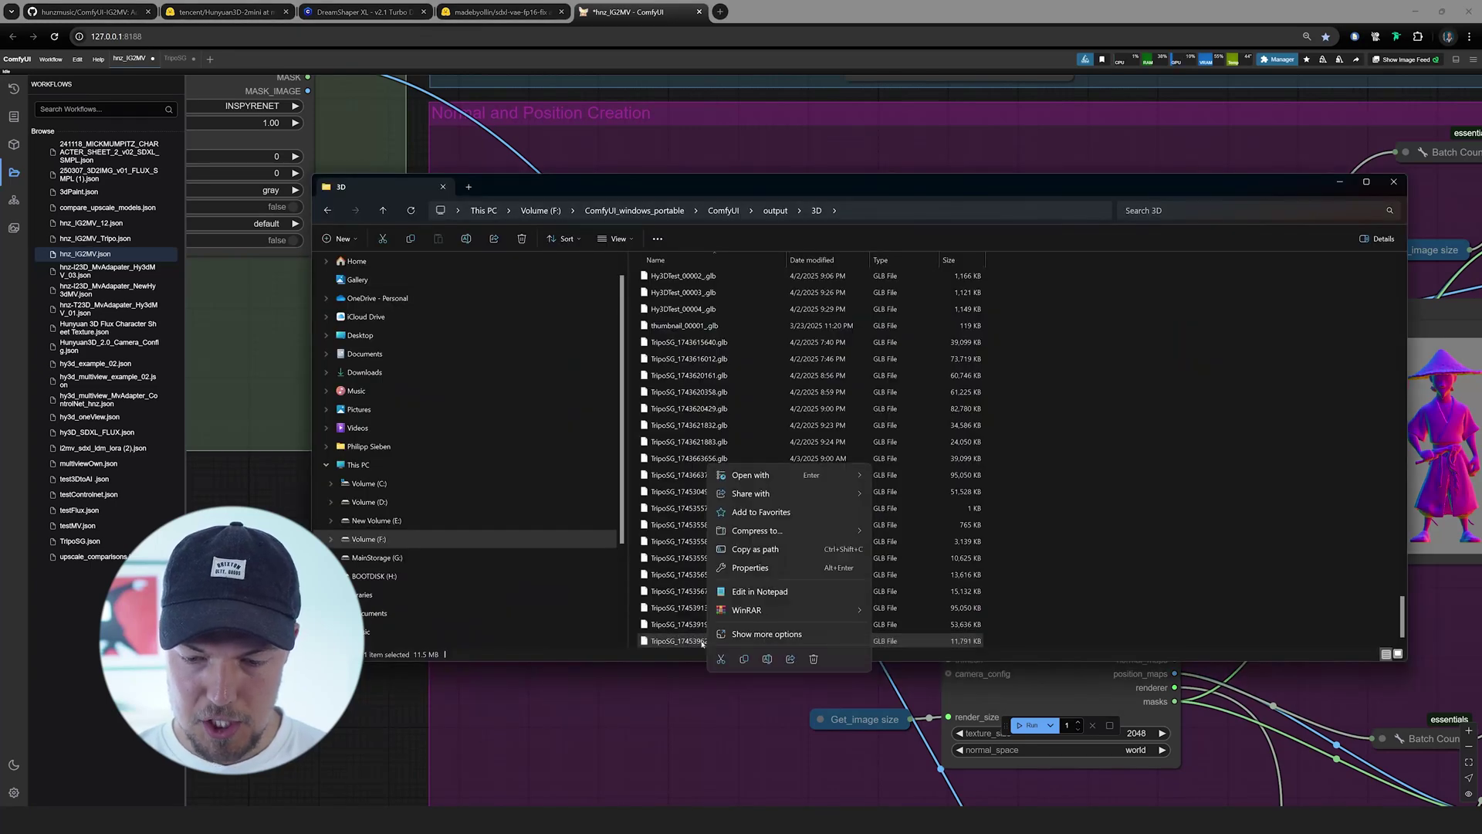
{"action": "left_click", "coordinate": [678, 625]}
{"action": "right_click", "coordinate": [669, 642]}
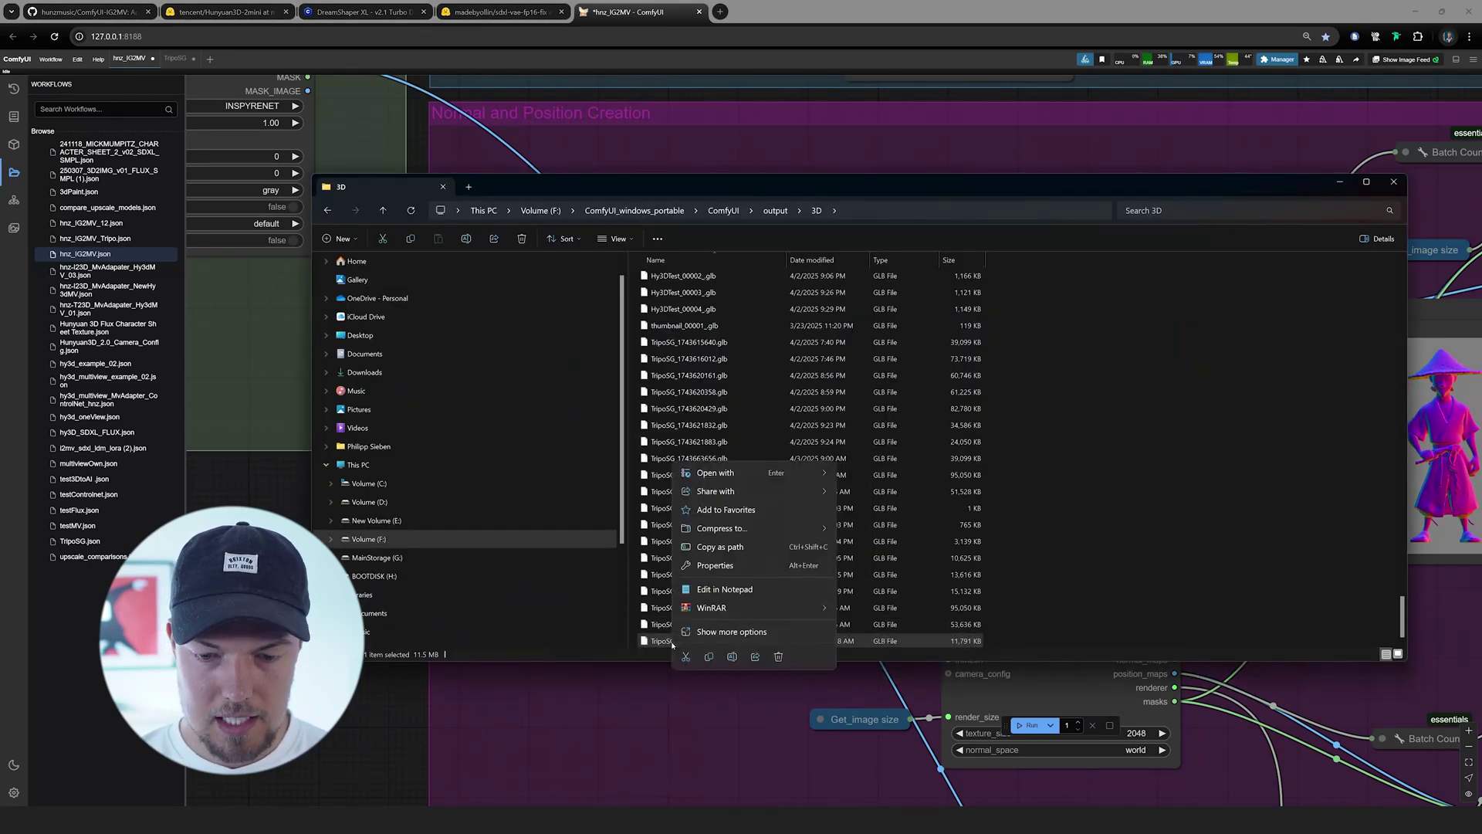
{"action": "left_click", "coordinate": [745, 550]}
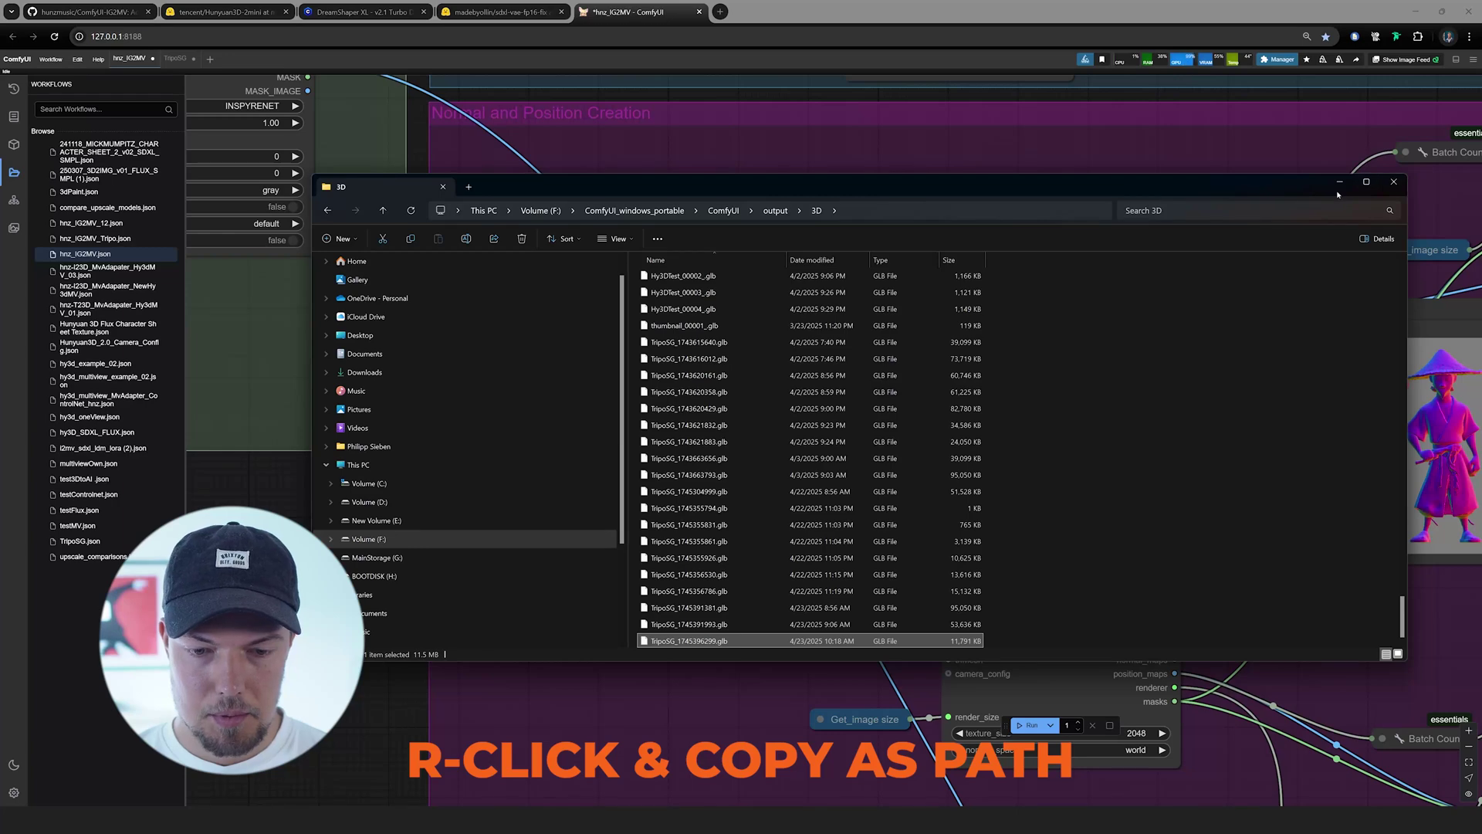
{"action": "left_click", "coordinate": [1339, 184]}
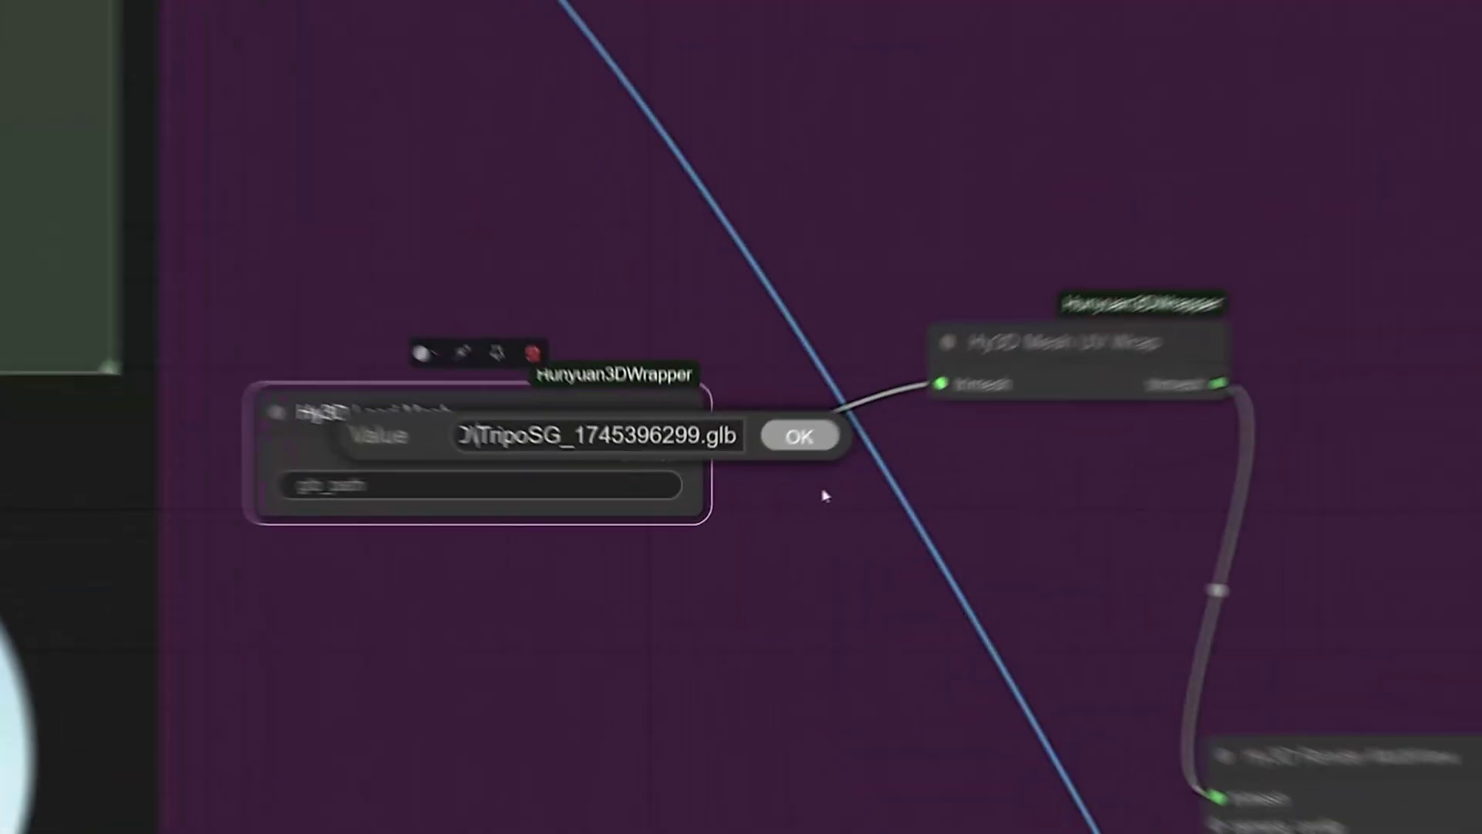
- Set the glb_path of Hy3D Load Mesh to the copied TripoSG_1745396299.glb path, without the surrounding quotation marks
{"action": "key", "text": "Left"}
{"action": "key", "text": "Left"}
{"action": "key", "text": "Left"}
{"action": "key", "text": "Left"}
{"action": "key", "text": "Left"}
{"action": "key", "text": "Left"}
{"action": "key", "text": "Left"}
{"action": "key", "text": "Left"}
{"action": "key", "text": "Left"}
{"action": "key", "text": "Left"}
{"action": "key", "text": "Left"}
{"action": "key", "text": "Left"}
{"action": "key", "text": "Left"}
{"action": "key", "text": "Left"}
{"action": "key", "text": "Left"}
{"action": "key", "text": "Left"}
{"action": "key", "text": "Left"}
{"action": "key", "text": "Left"}
{"action": "key", "text": "Left"}
{"action": "key", "text": "Left"}
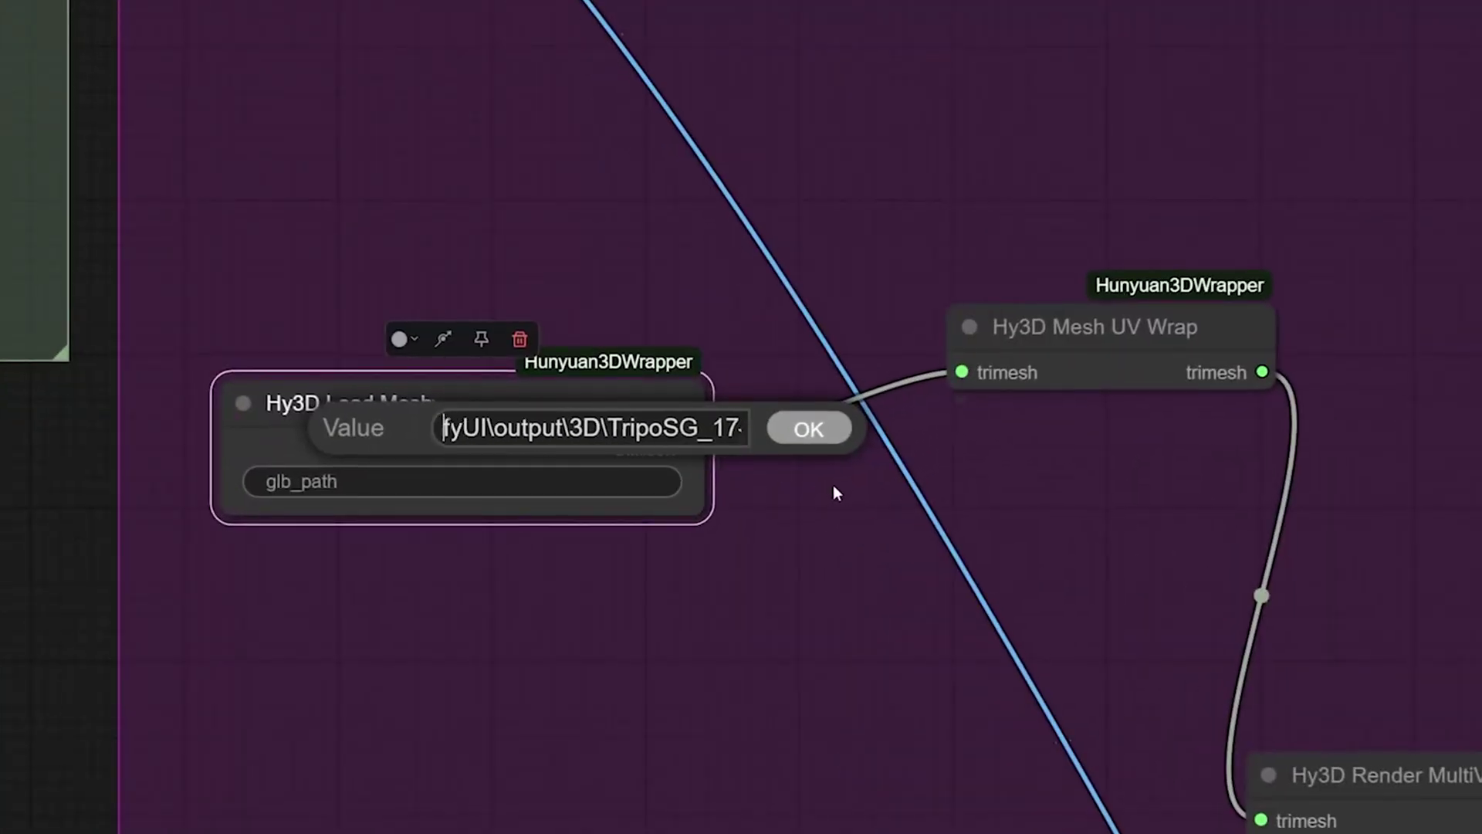
{"action": "key", "text": "Left"}
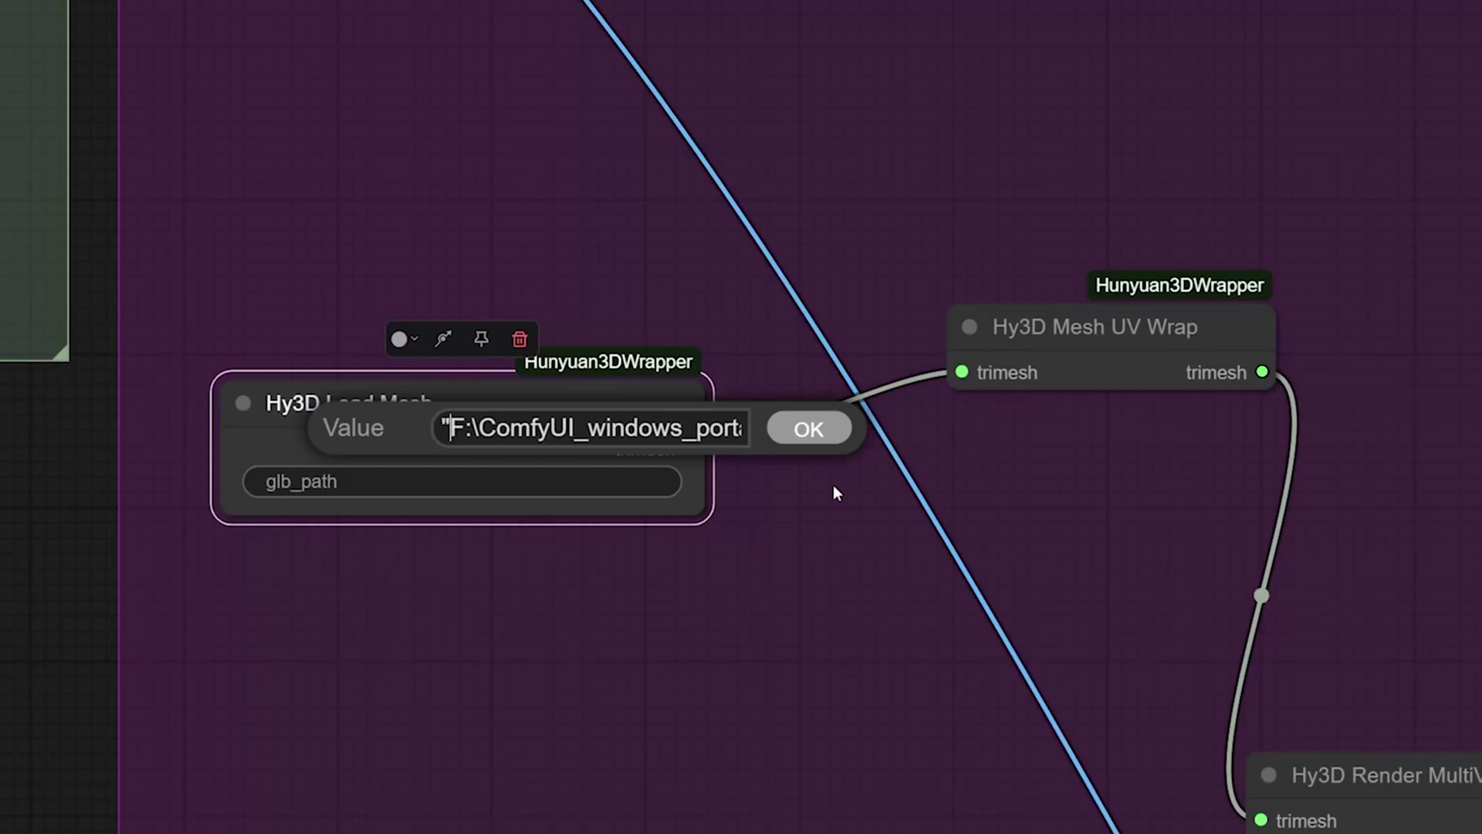
{"action": "key", "text": "Delete"}
{"action": "key", "text": "Return"}
- Bypass all nodes of the Mesh Creation group together with its 3D preview node
{"action": "left_click_drag", "start_coordinate": [877, 286], "coordinate": [690, 497]}
{"action": "scroll", "coordinate": [887, 599], "scroll_direction": "down", "scroll_amount": 2}
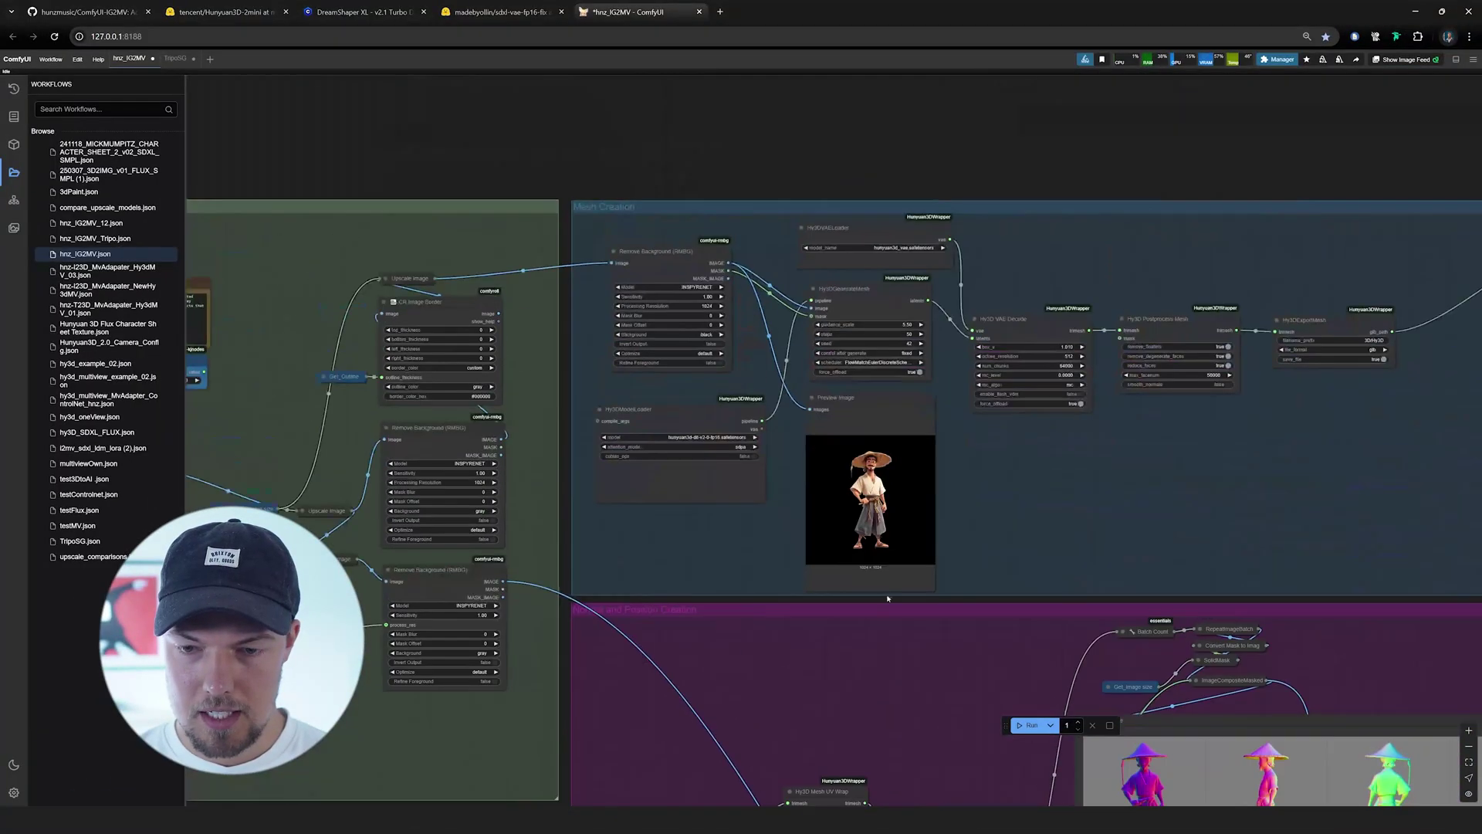
{"action": "scroll", "coordinate": [690, 497], "scroll_direction": "down", "scroll_amount": 4}
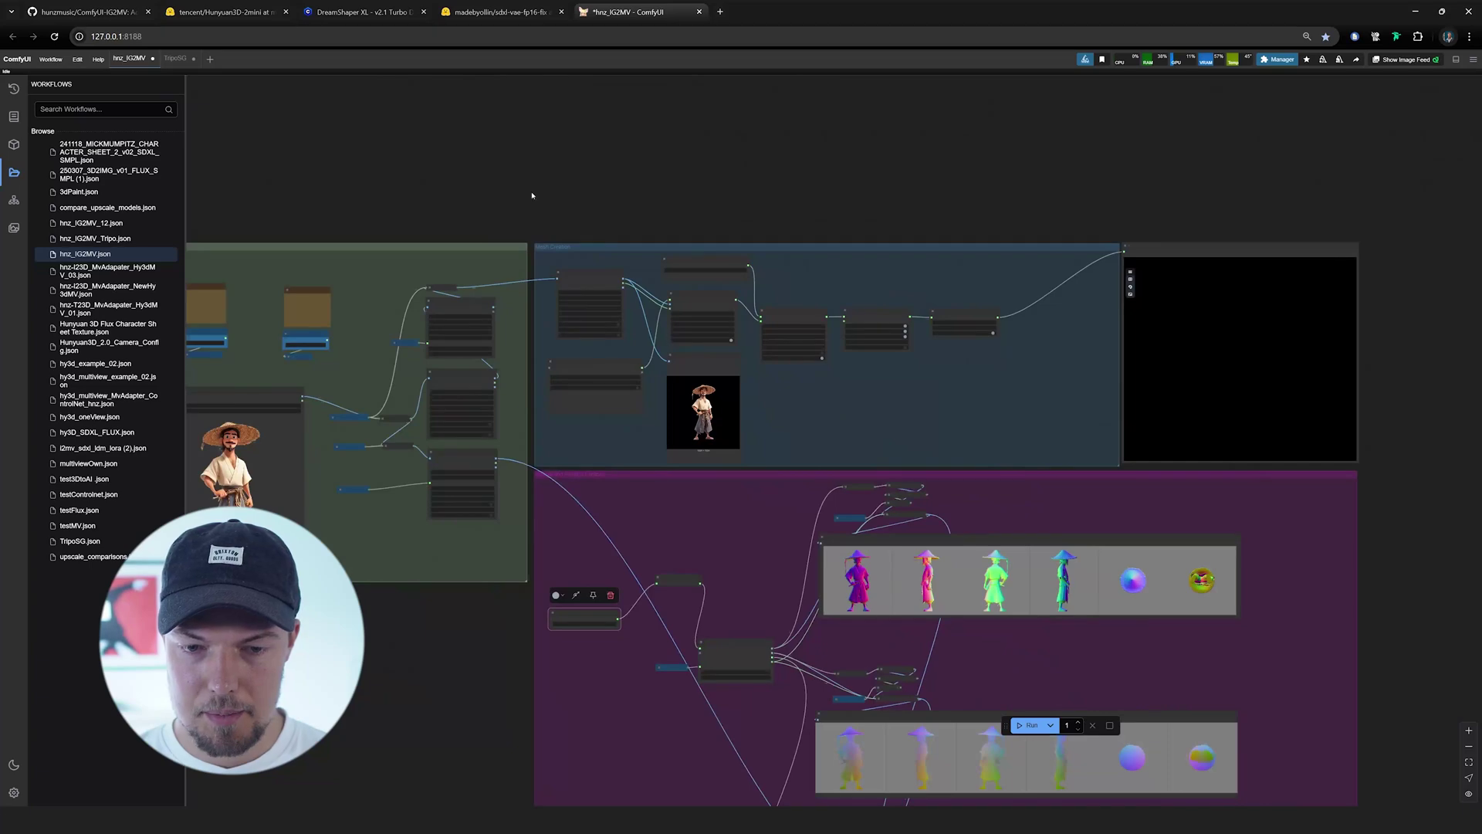
{"action": "left_click_drag", "start_coordinate": [532, 195], "coordinate": [584, 184]}
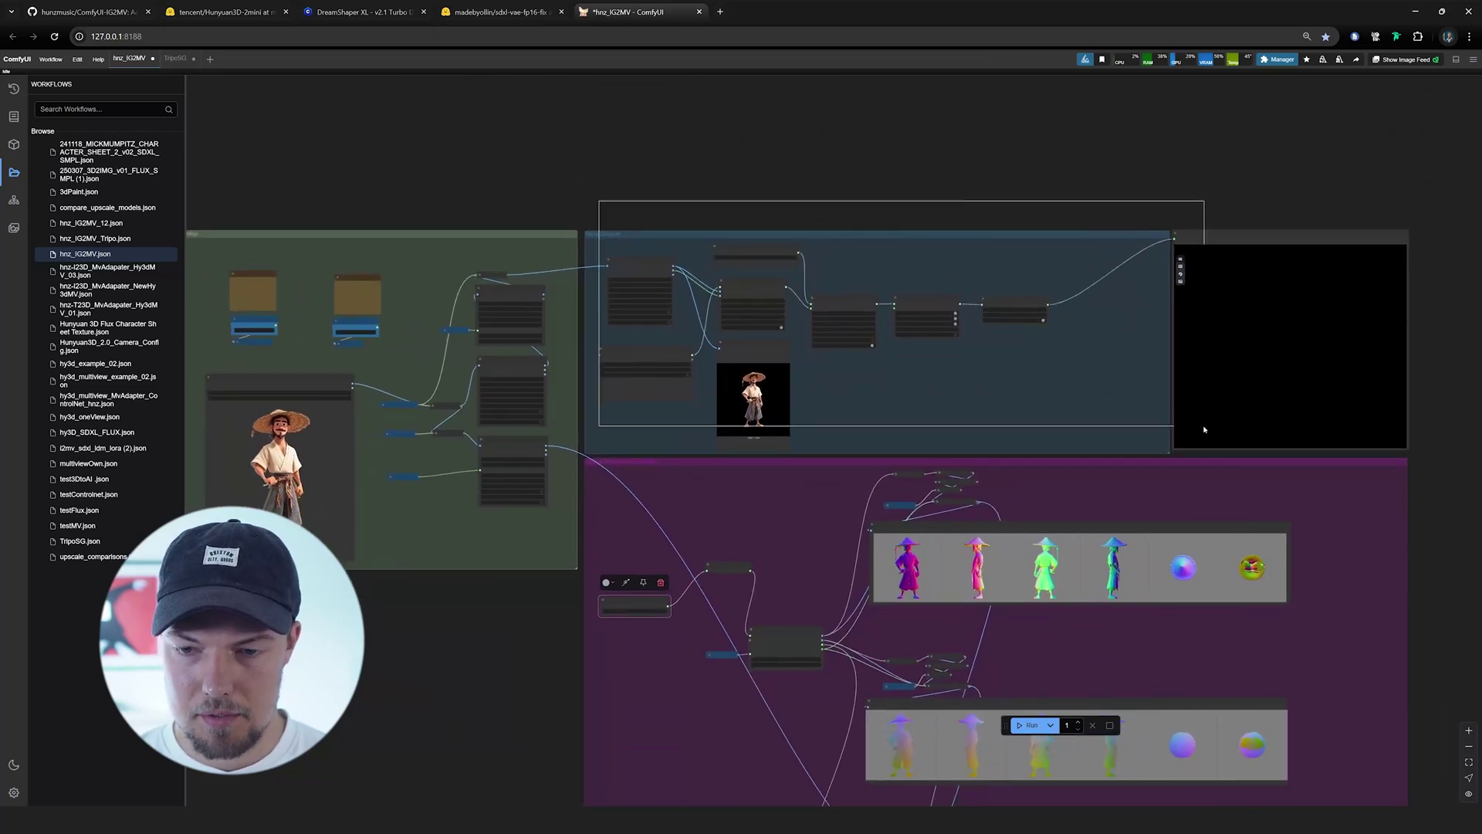
{"action": "left_click", "coordinate": [995, 218]}
{"action": "scroll", "coordinate": [859, 443], "scroll_direction": "up", "scroll_amount": 3}
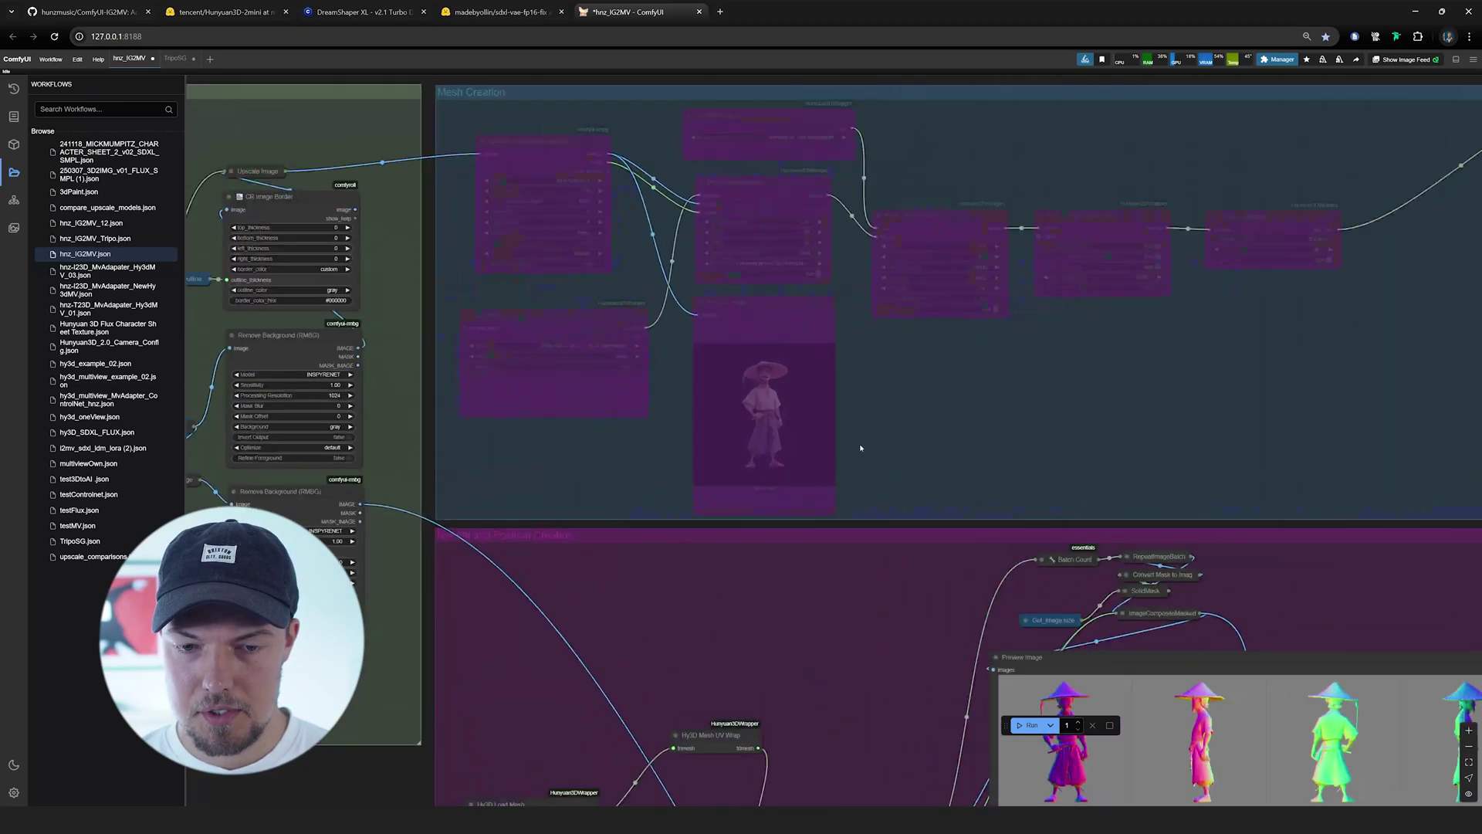
{"action": "scroll", "coordinate": [966, 377], "scroll_direction": "down", "scroll_amount": 6}
{"action": "left_click_drag", "start_coordinate": [976, 371], "coordinate": [1145, 304]}
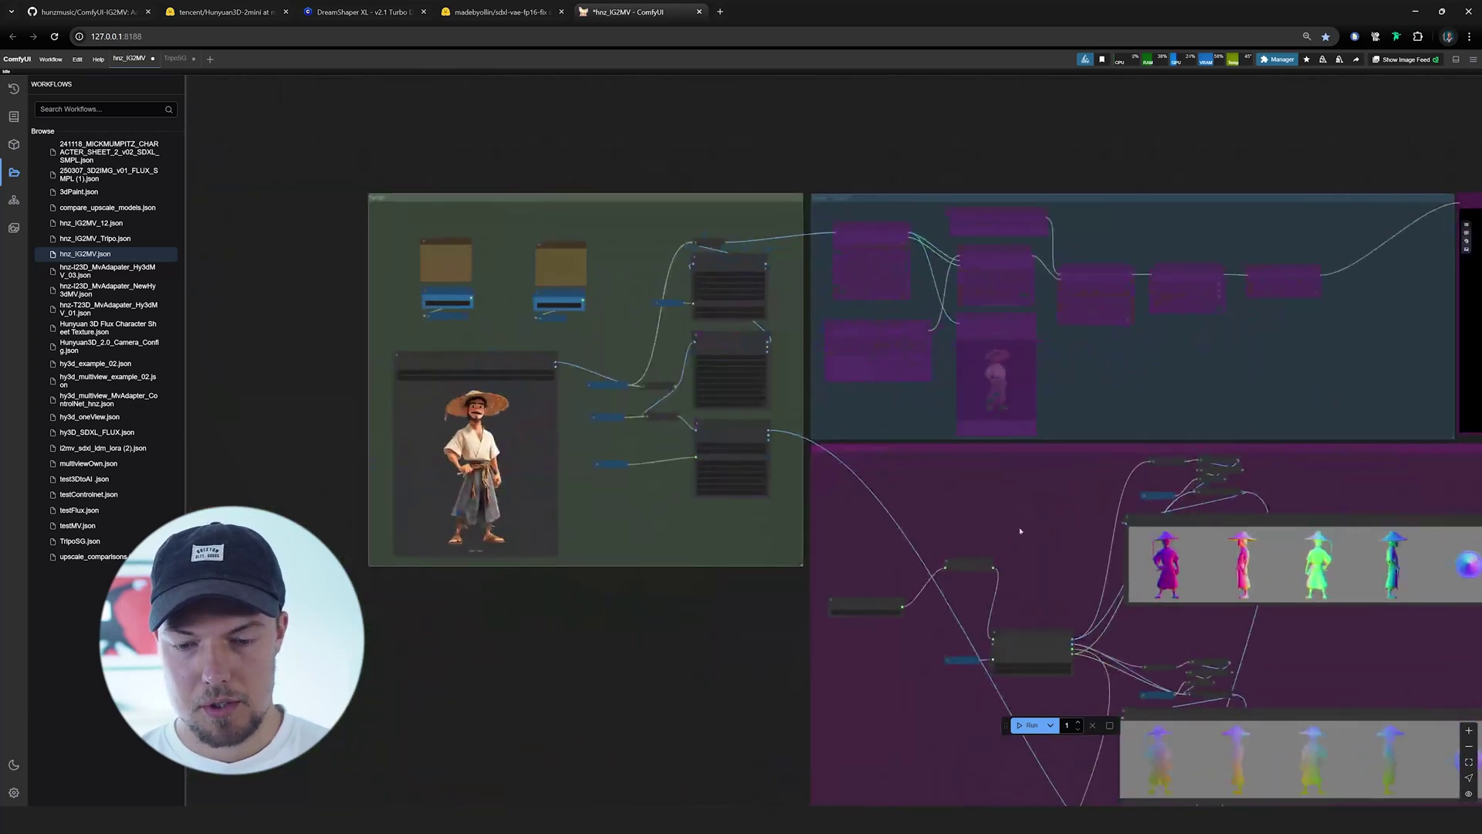
- Load the gothic steampunk crab image from the tuts/TripoSG folder into the Load Image node
{"action": "left_click_drag", "start_coordinate": [1019, 529], "coordinate": [683, 277]}
{"action": "scroll", "coordinate": [715, 334], "scroll_direction": "down", "scroll_amount": 5}
{"action": "scroll", "coordinate": [726, 362], "scroll_direction": "up", "scroll_amount": 10}
{"action": "left_click_drag", "start_coordinate": [733, 382], "coordinate": [781, 512]}
{"action": "scroll", "coordinate": [660, 268], "scroll_direction": "down", "scroll_amount": 4}
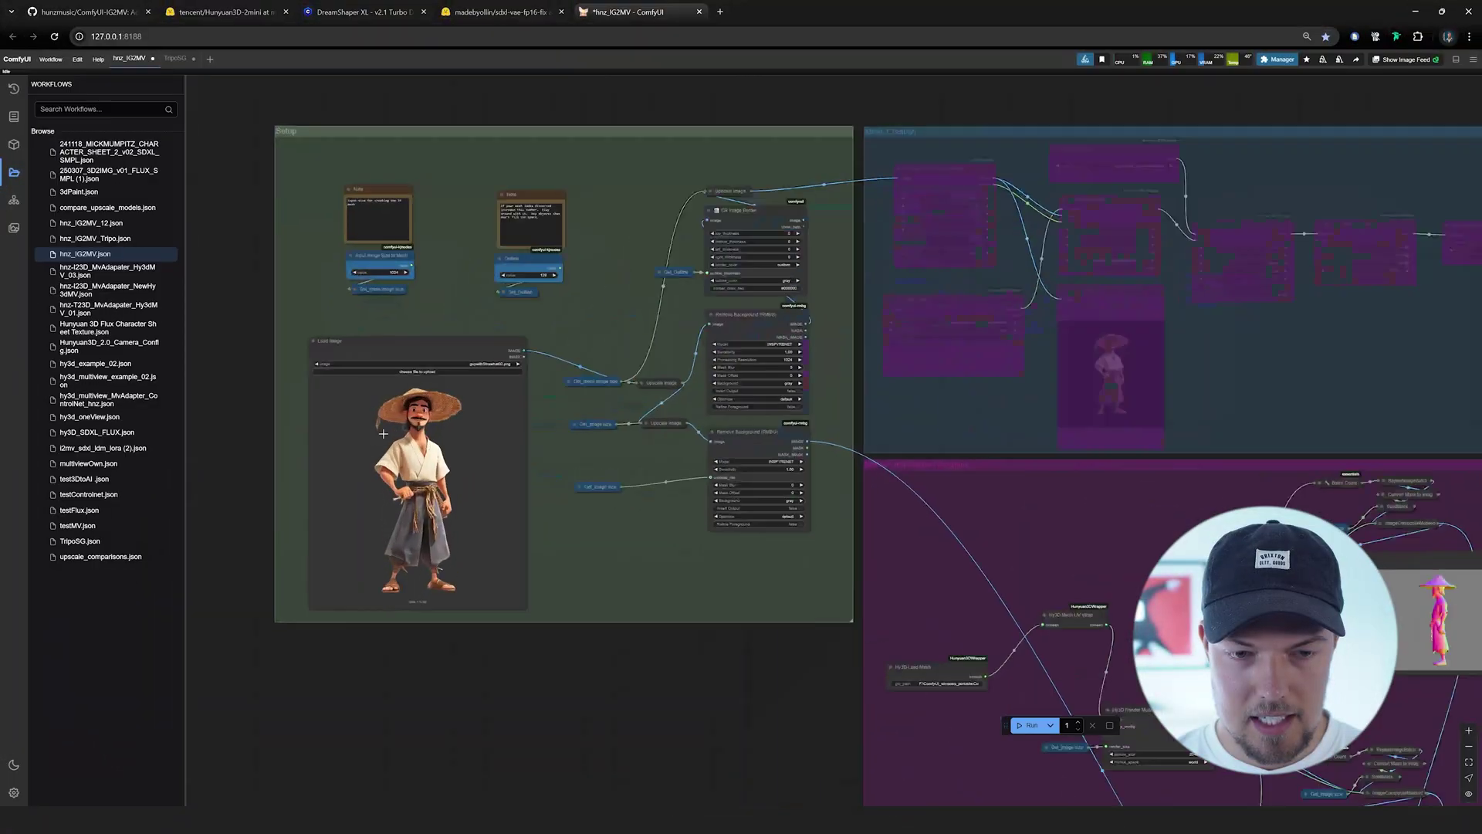
{"action": "scroll", "coordinate": [600, 486], "scroll_direction": "up", "scroll_amount": 4}
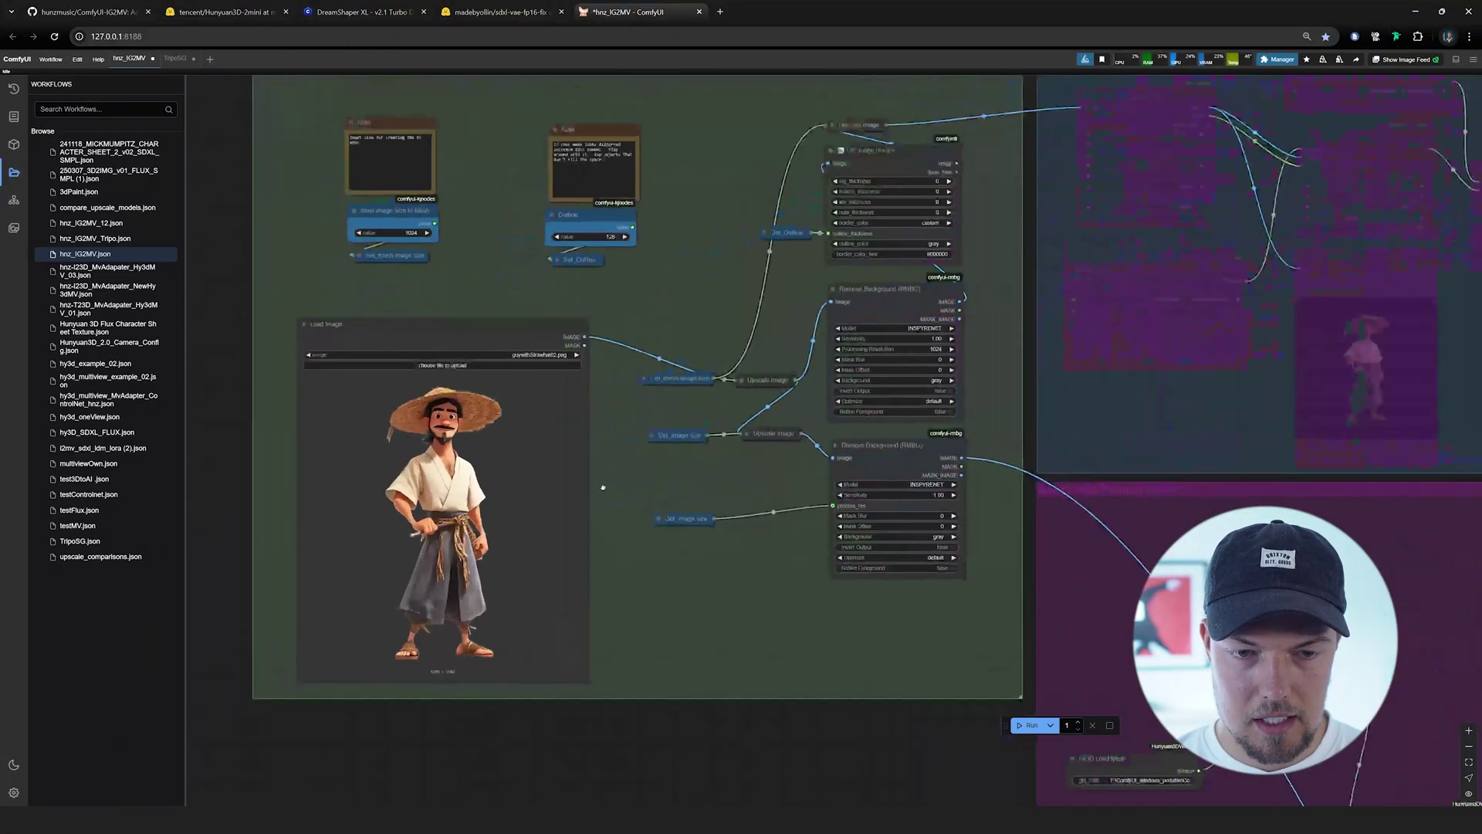
{"action": "left_click", "coordinate": [436, 182]}
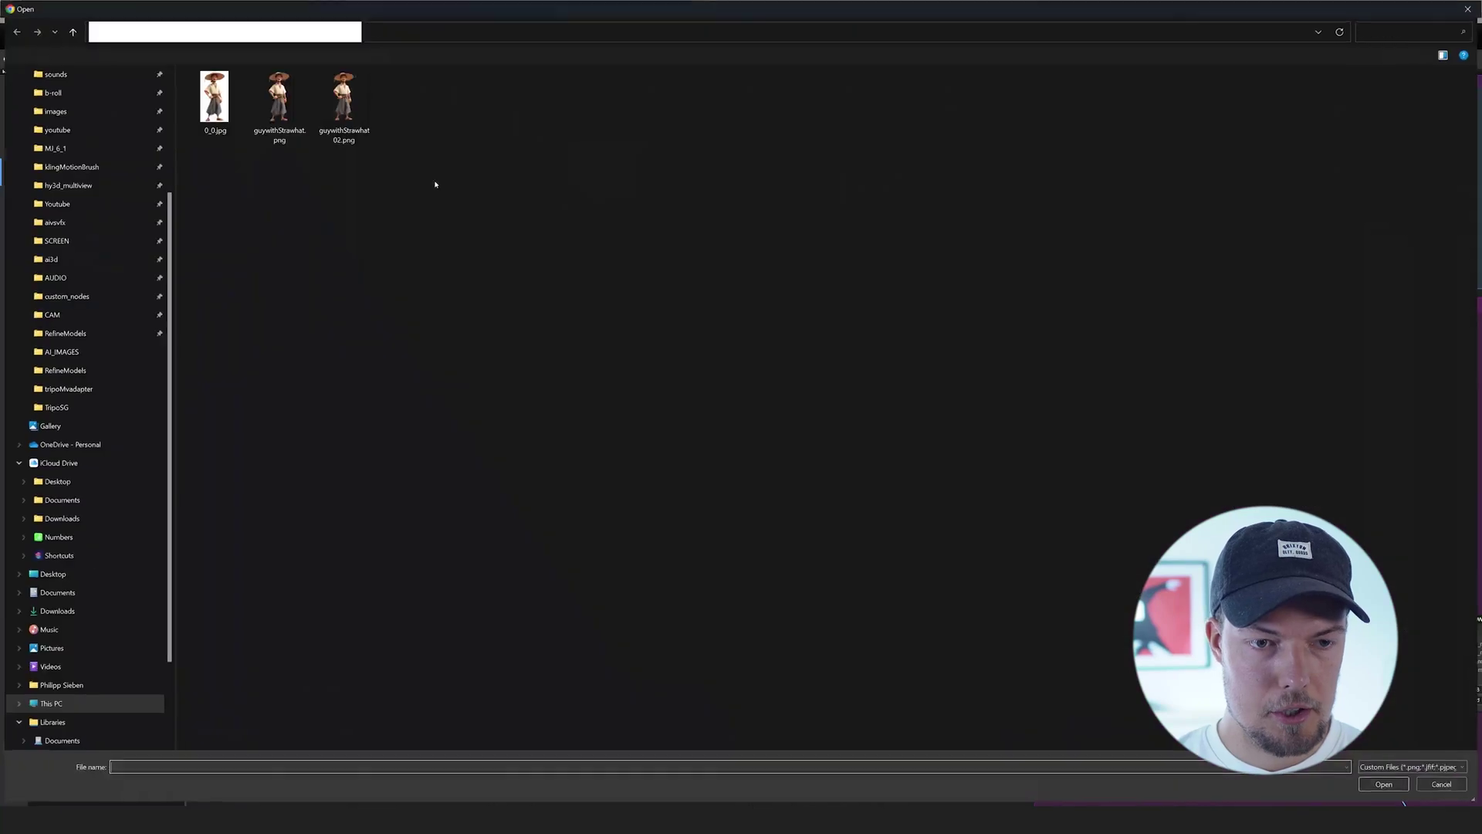
{"action": "left_click", "coordinate": [287, 33]}
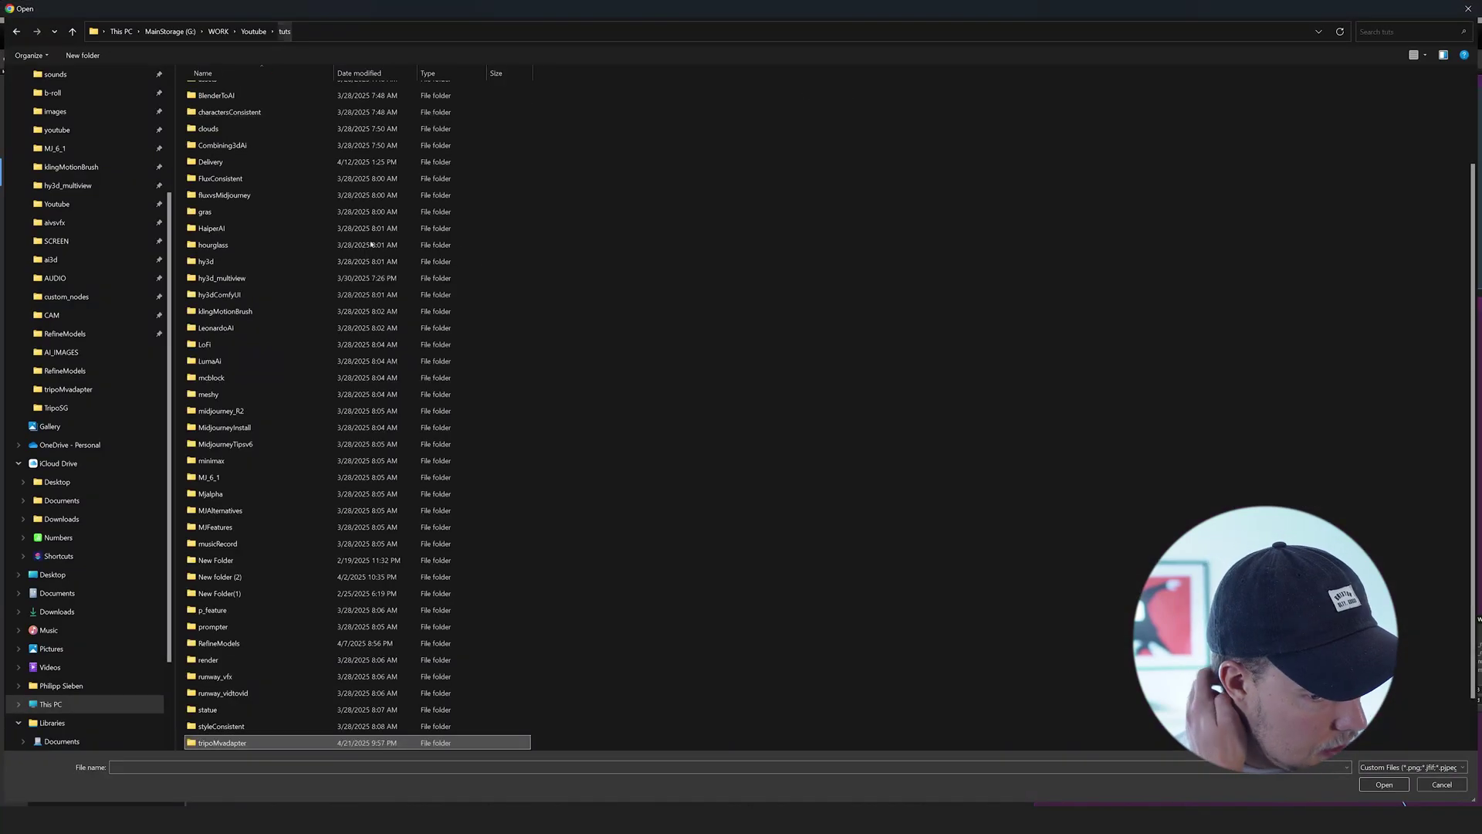
{"action": "scroll", "coordinate": [463, 440], "scroll_direction": "down", "scroll_amount": 1}
{"action": "double_click", "coordinate": [208, 710]}
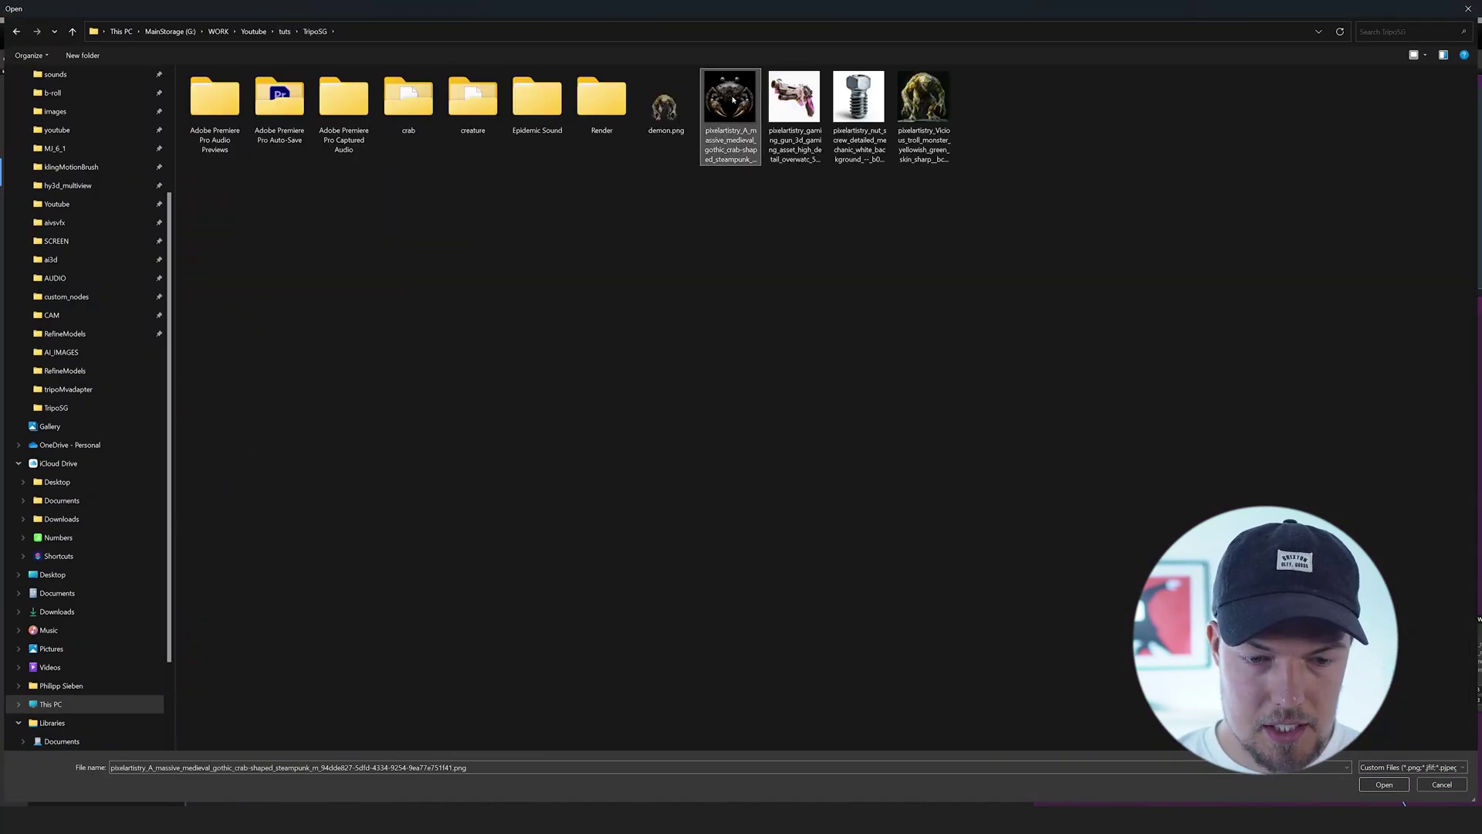
{"action": "double_click", "coordinate": [733, 100]}
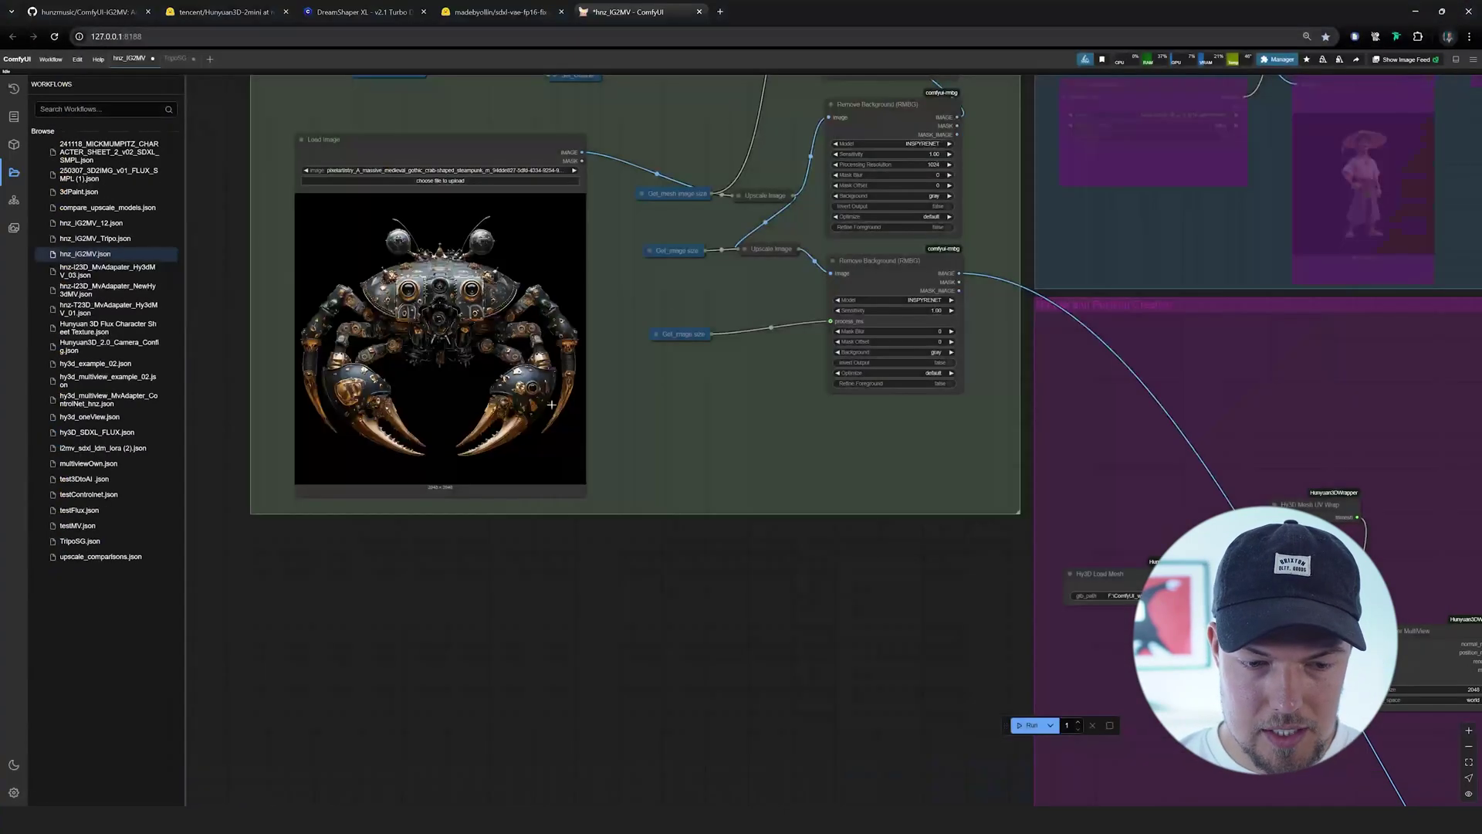
- Run the hnz_IG2MV workflow and follow its execution through the Normal and Position Creation group
{"action": "scroll", "coordinate": [328, 454], "scroll_direction": "up", "scroll_amount": 3}
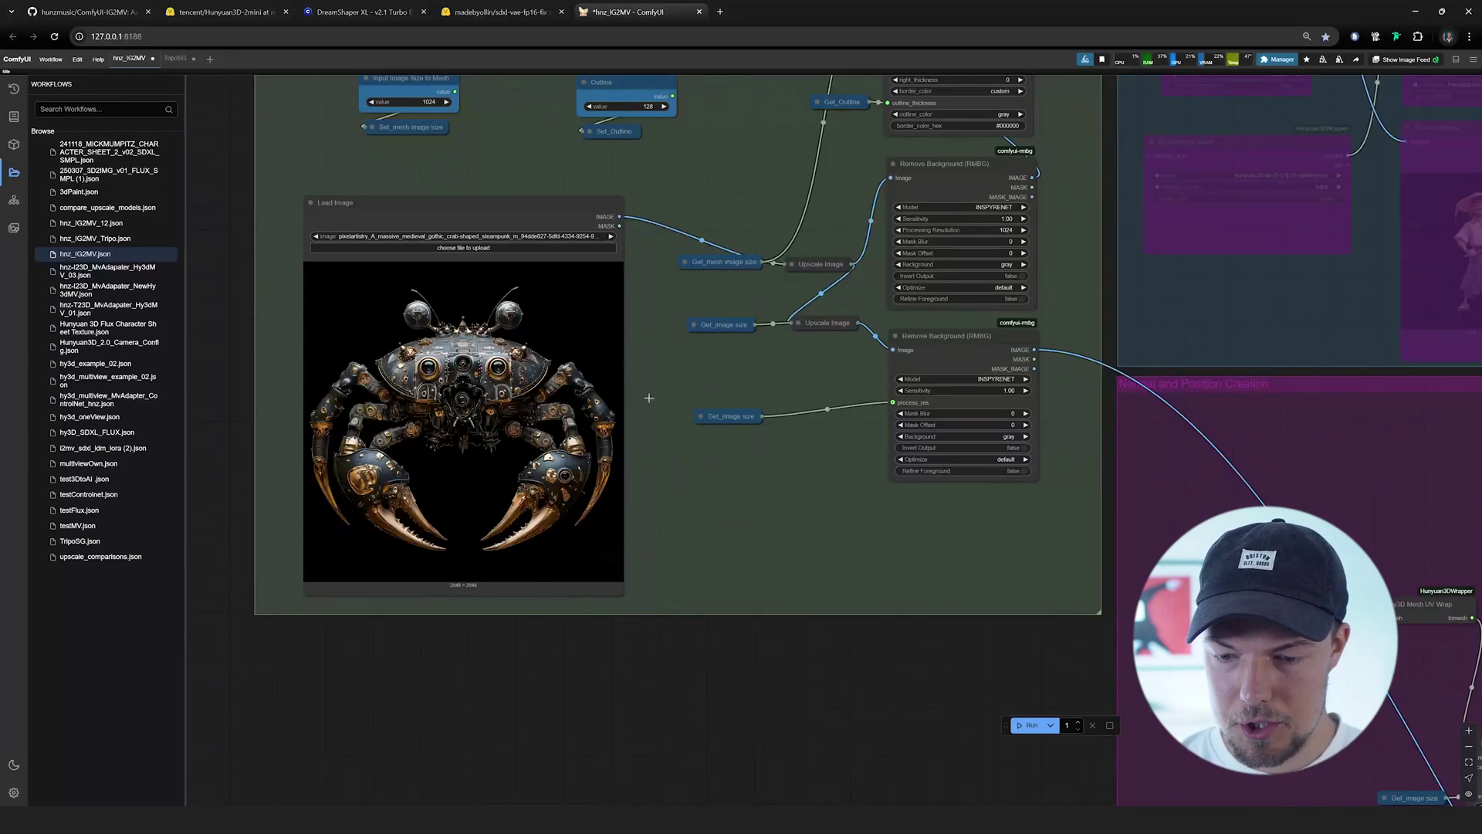
{"action": "key", "text": "ctrl+Return"}
{"action": "scroll", "coordinate": [649, 398], "scroll_direction": "down", "scroll_amount": 5}
{"action": "scroll", "coordinate": [1096, 664], "scroll_direction": "up", "scroll_amount": 6}
{"action": "left_click_drag", "start_coordinate": [781, 371], "coordinate": [642, 509]}
{"action": "scroll", "coordinate": [602, 532], "scroll_direction": "up", "scroll_amount": 3}
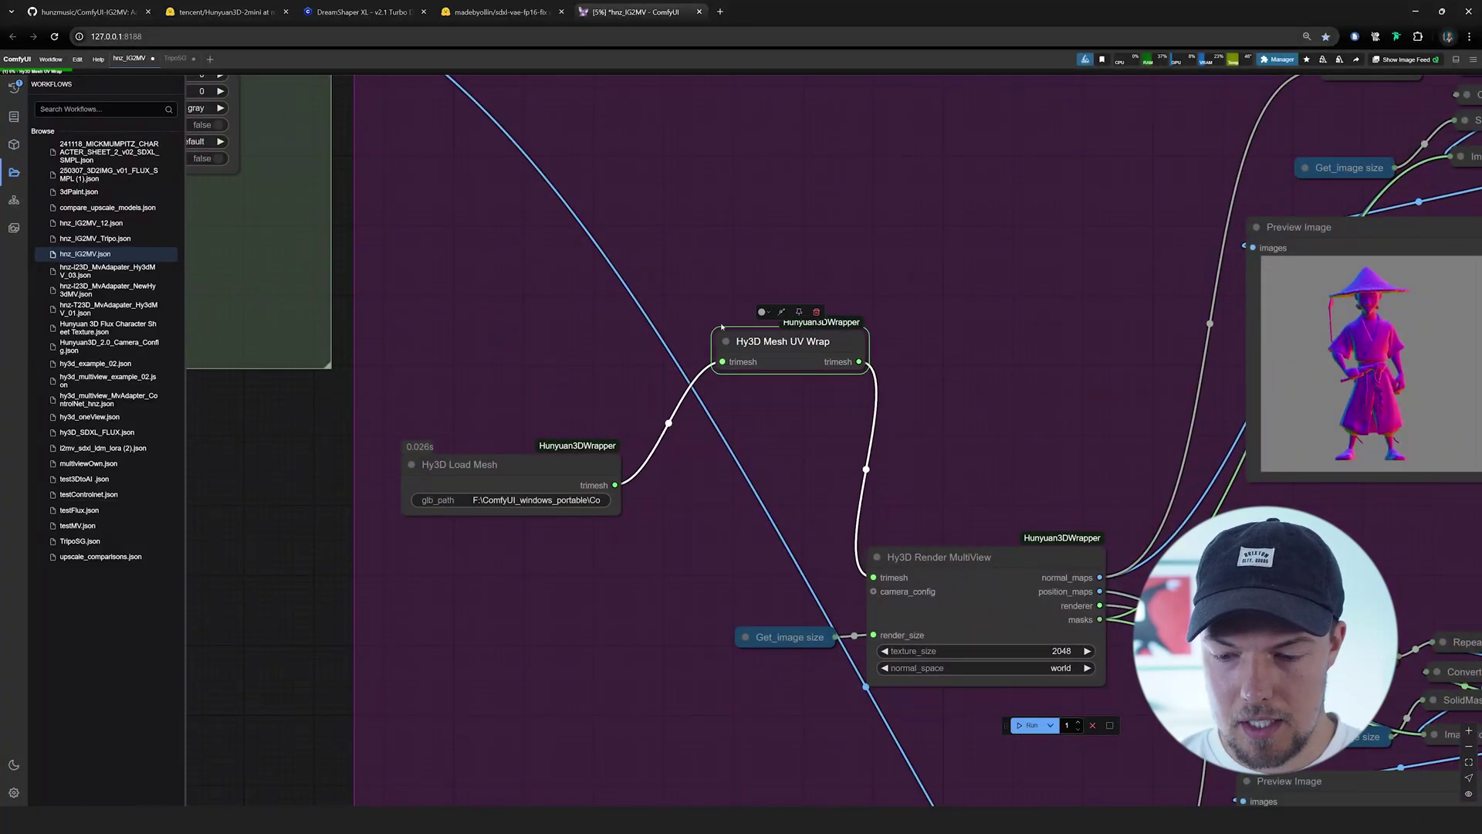
- Examine the crab's normal and position maps and the six generated multi-view images
{"action": "scroll", "coordinate": [790, 330], "scroll_direction": "down", "scroll_amount": 10}
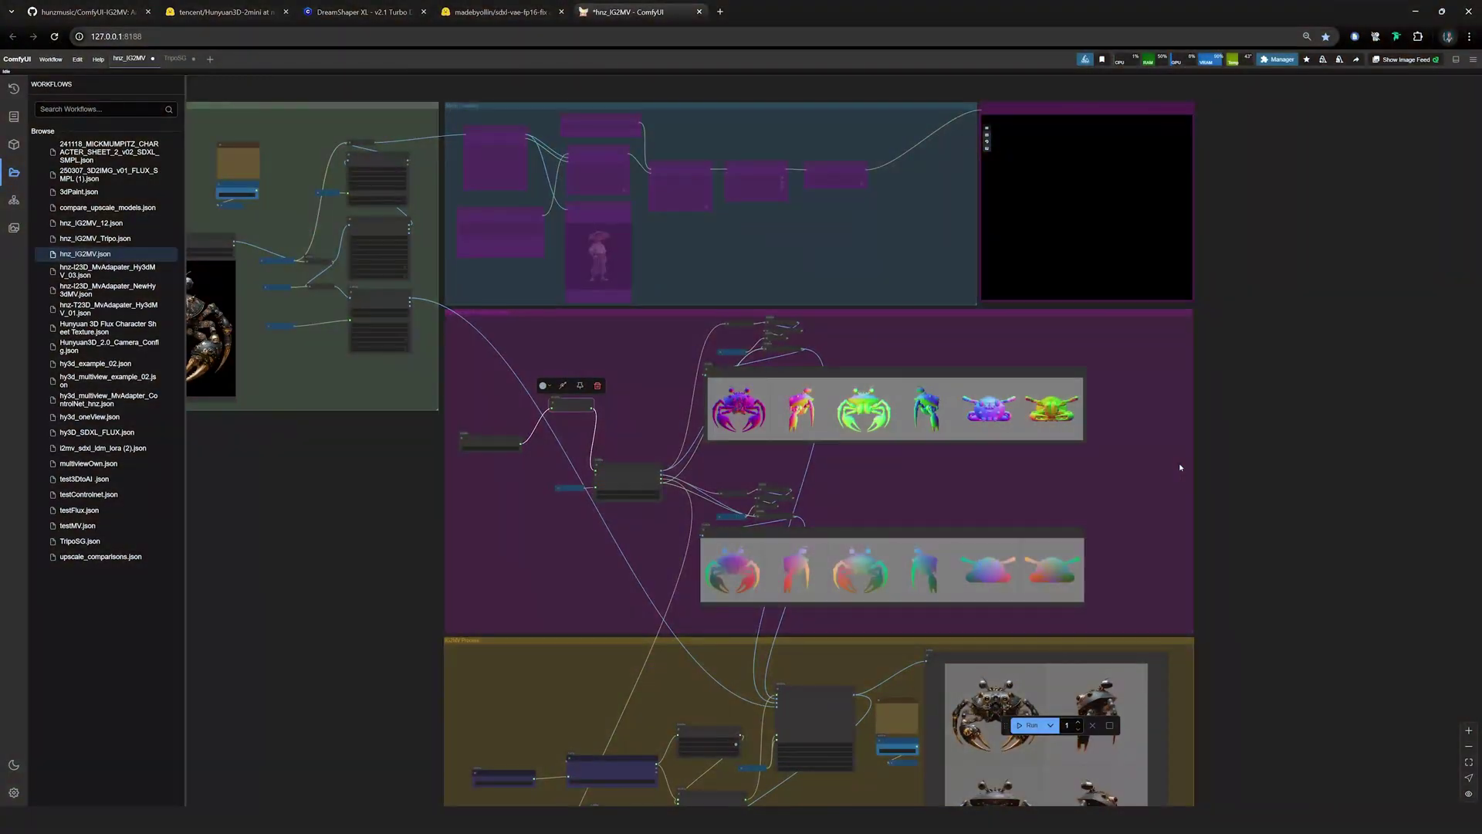
{"action": "scroll", "coordinate": [1239, 445], "scroll_direction": "up", "scroll_amount": 6}
{"action": "left_click_drag", "start_coordinate": [1232, 445], "coordinate": [1247, 8]}
{"action": "left_click_drag", "start_coordinate": [1157, 348], "coordinate": [1256, 221]}
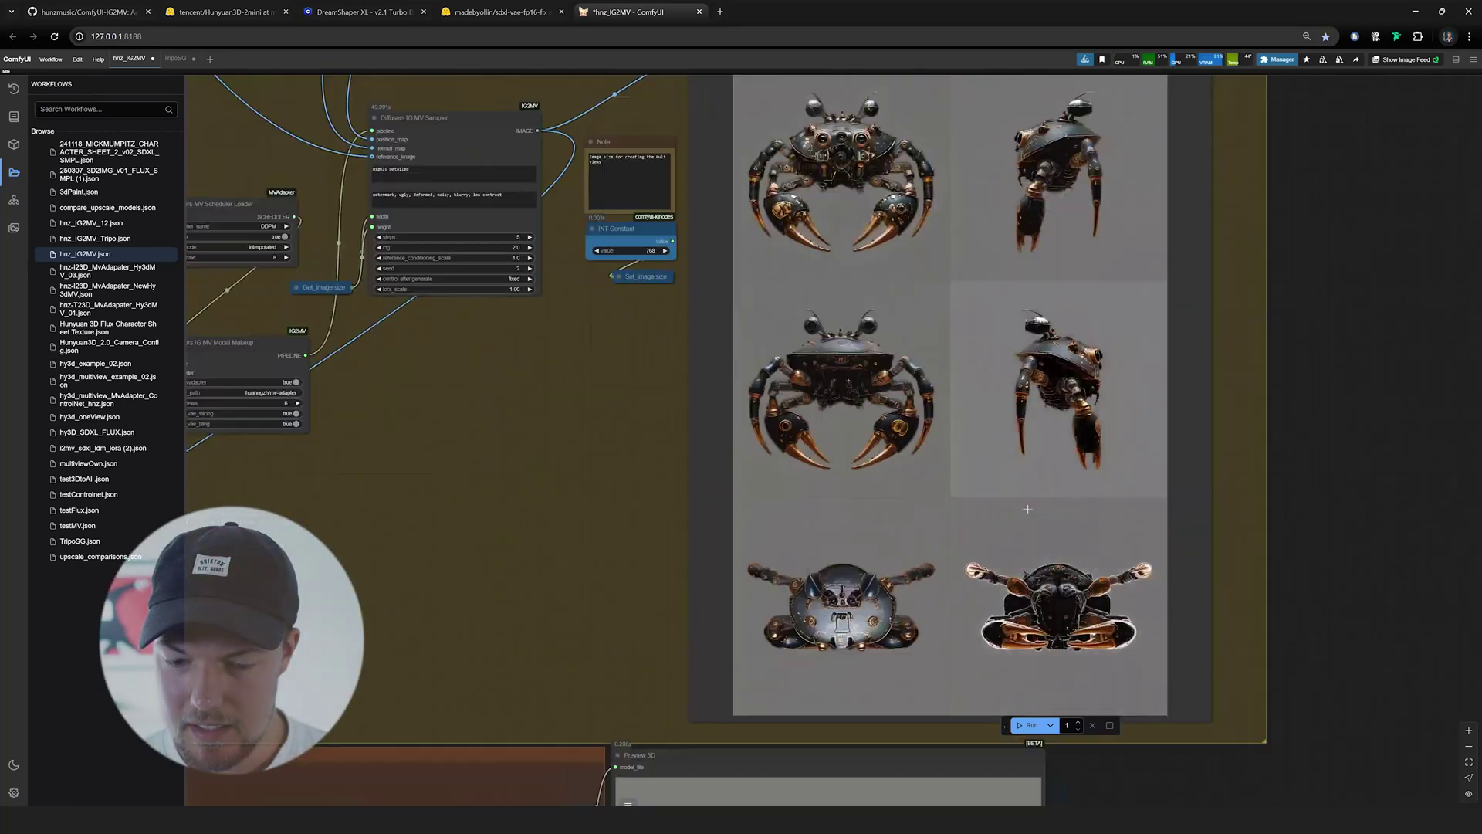
{"action": "scroll", "coordinate": [761, 622], "scroll_direction": "down", "scroll_amount": 1}
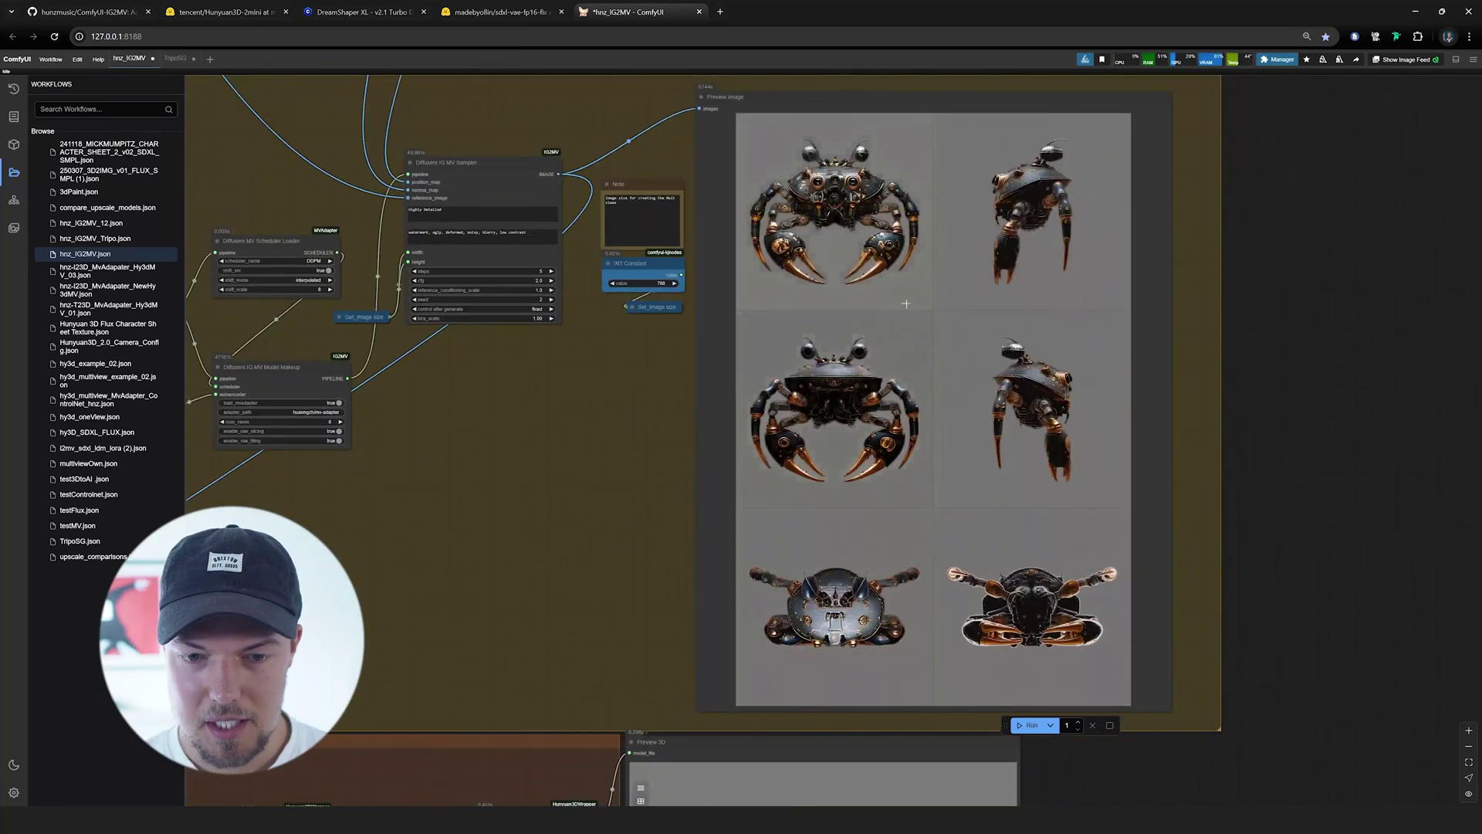
{"action": "scroll", "coordinate": [506, 488], "scroll_direction": "down", "scroll_amount": 4}
- Examine the baked and inpainted textures, the Hy3DExportMesh settings and the textured crab in Preview 3D
{"action": "left_click_drag", "start_coordinate": [505, 488], "coordinate": [902, 489]}
{"action": "scroll", "coordinate": [610, 235], "scroll_direction": "up", "scroll_amount": 5}
{"action": "scroll", "coordinate": [1169, 502], "scroll_direction": "down", "scroll_amount": 5}
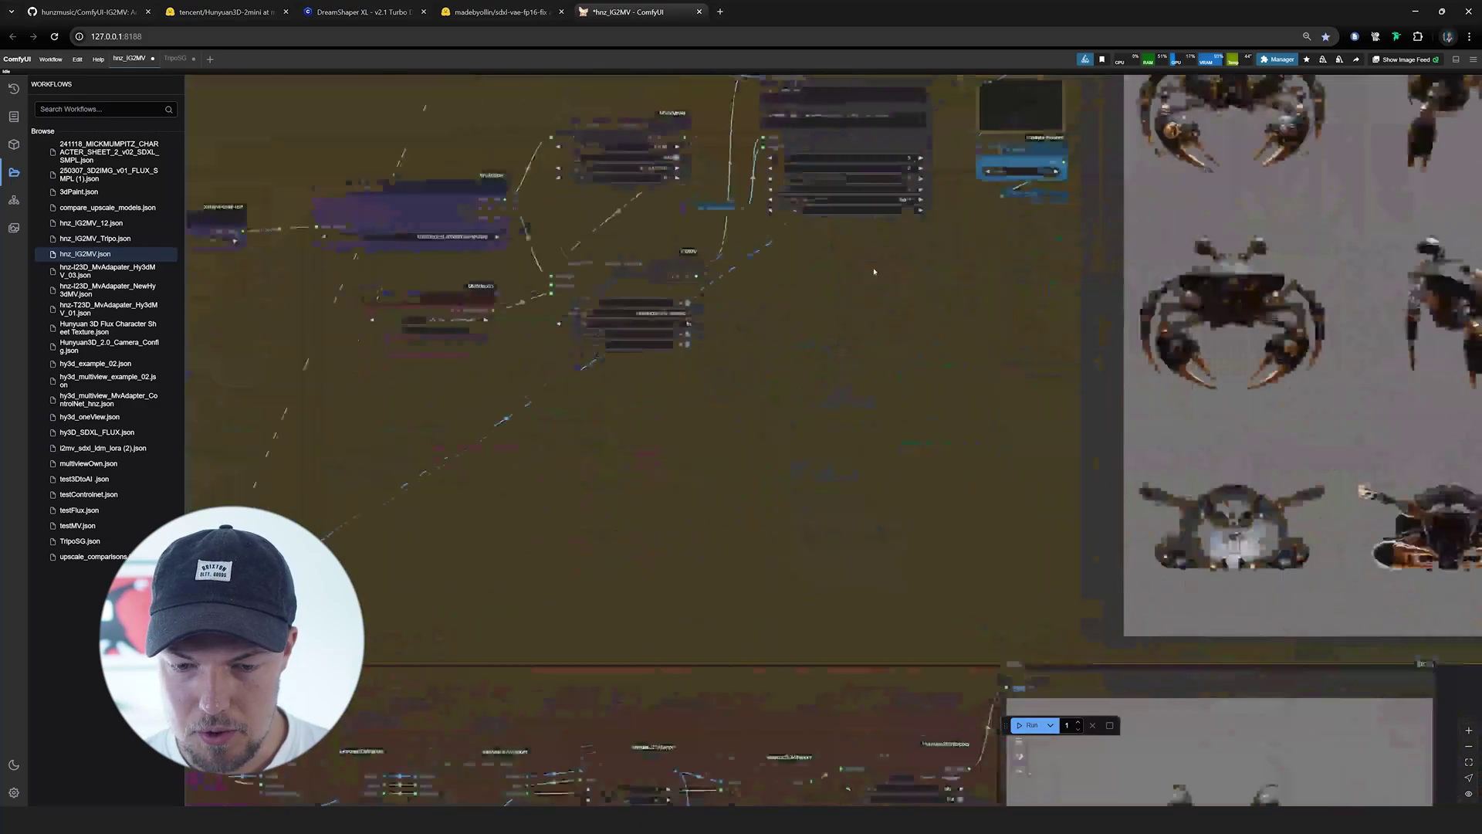
{"action": "scroll", "coordinate": [732, 394], "scroll_direction": "up", "scroll_amount": 4}
{"action": "scroll", "coordinate": [834, 295], "scroll_direction": "up", "scroll_amount": 4}
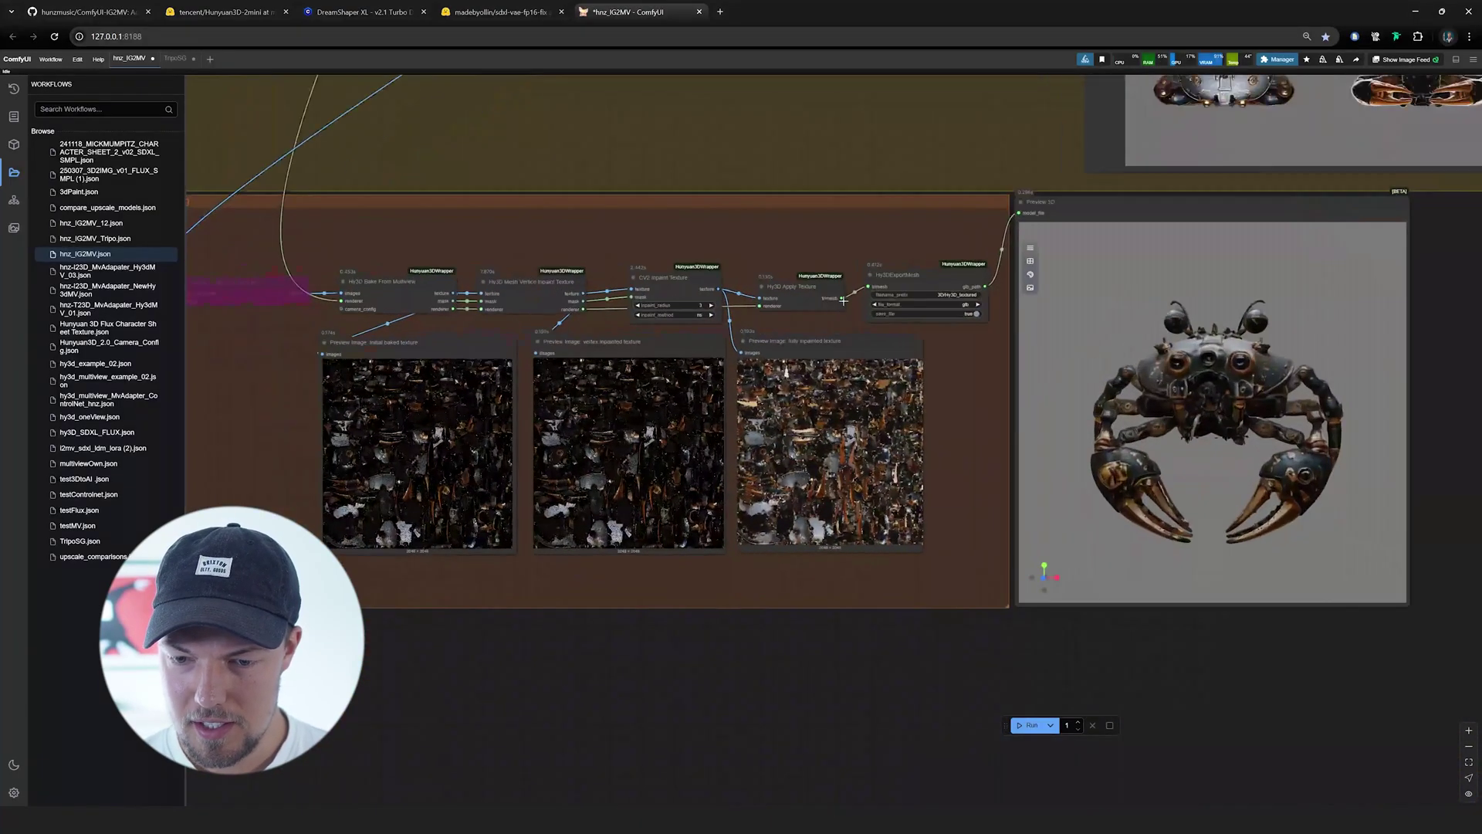
{"action": "left_click_drag", "start_coordinate": [834, 295], "coordinate": [470, 345]}
{"action": "left_click_drag", "start_coordinate": [980, 460], "coordinate": [1340, 459]}
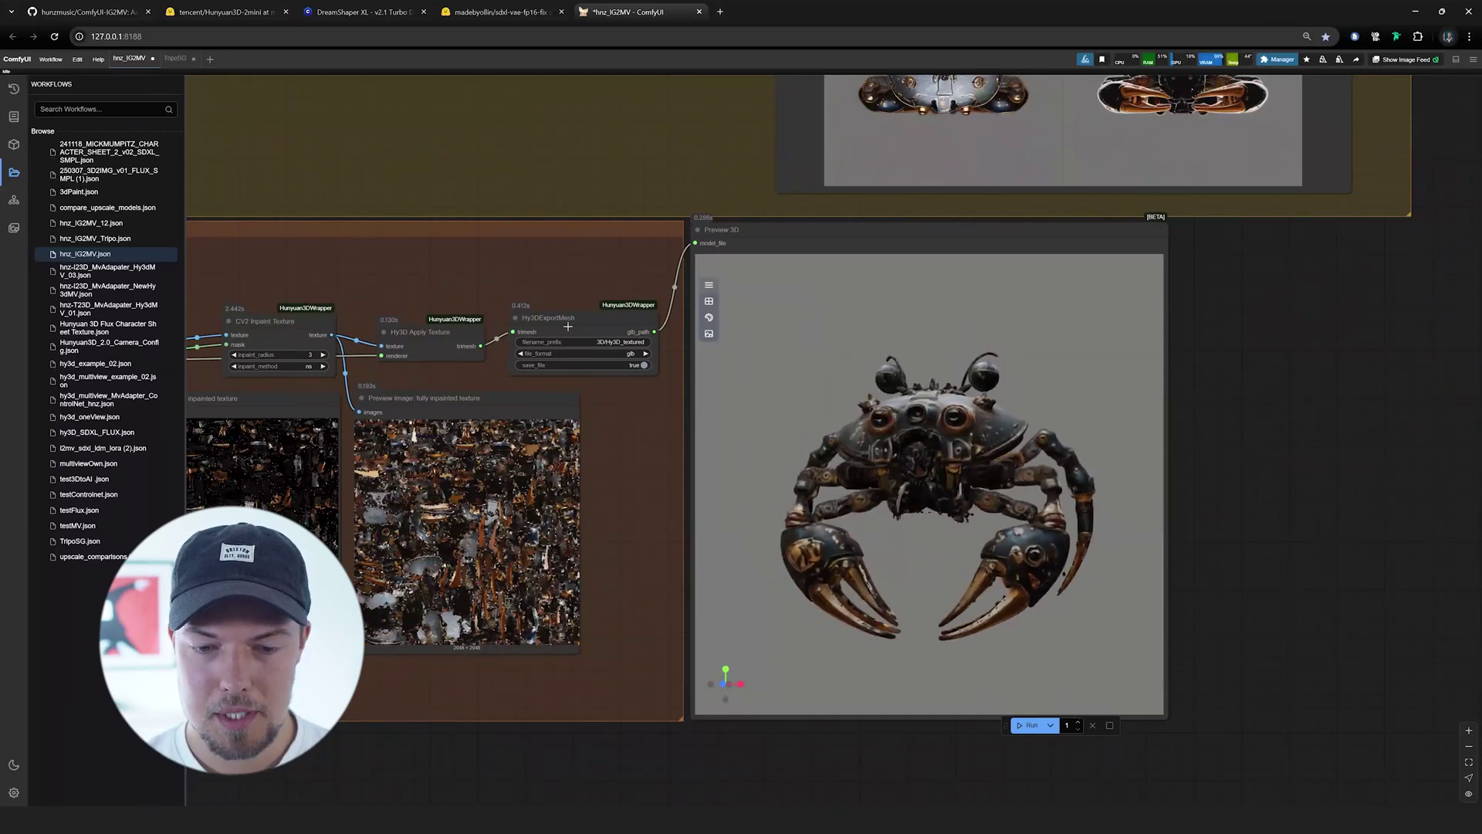
{"action": "scroll", "coordinate": [662, 371], "scroll_direction": "up", "scroll_amount": 6}
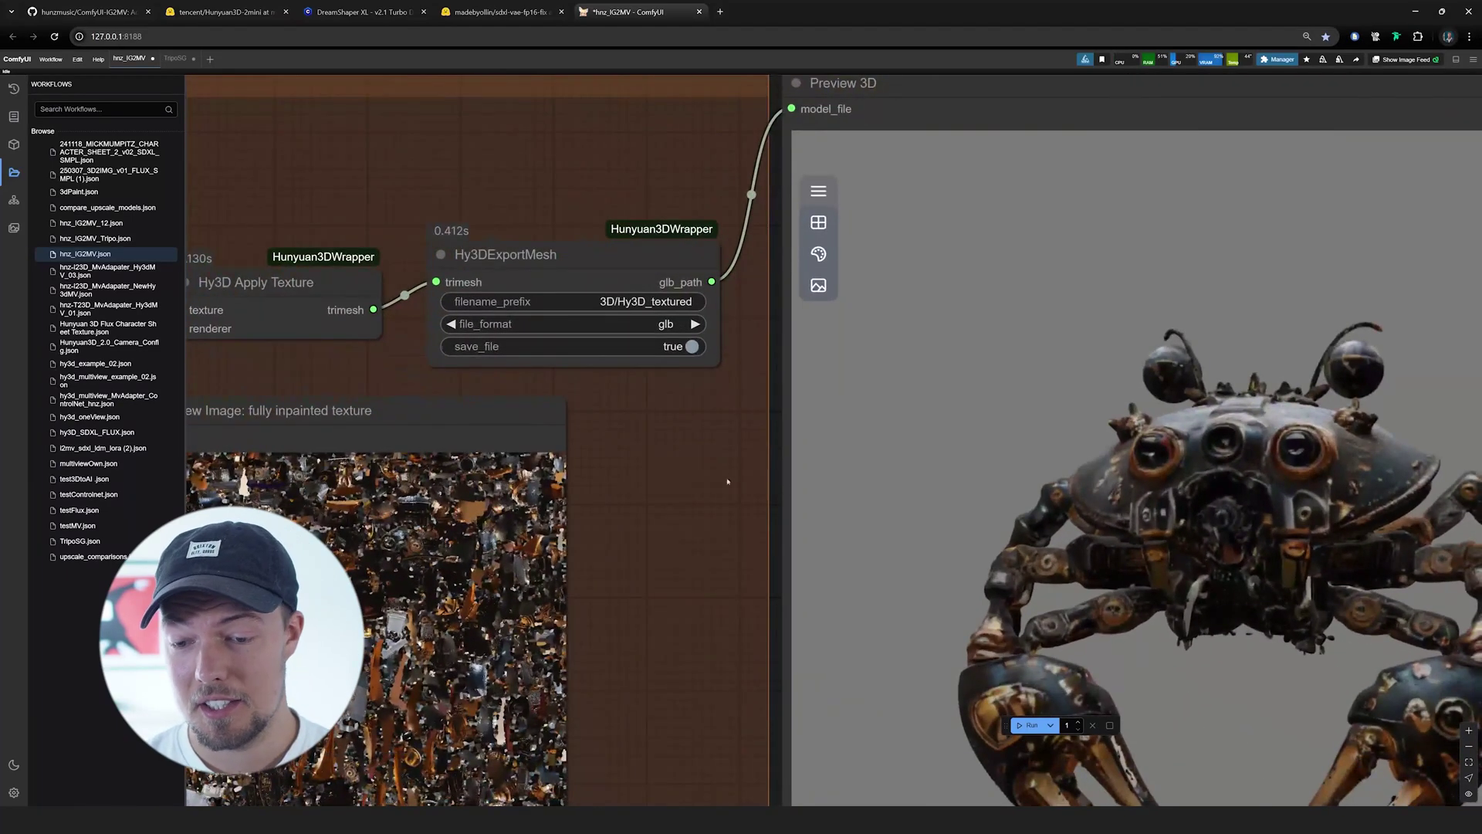
{"action": "scroll", "coordinate": [727, 482], "scroll_direction": "down", "scroll_amount": 8}
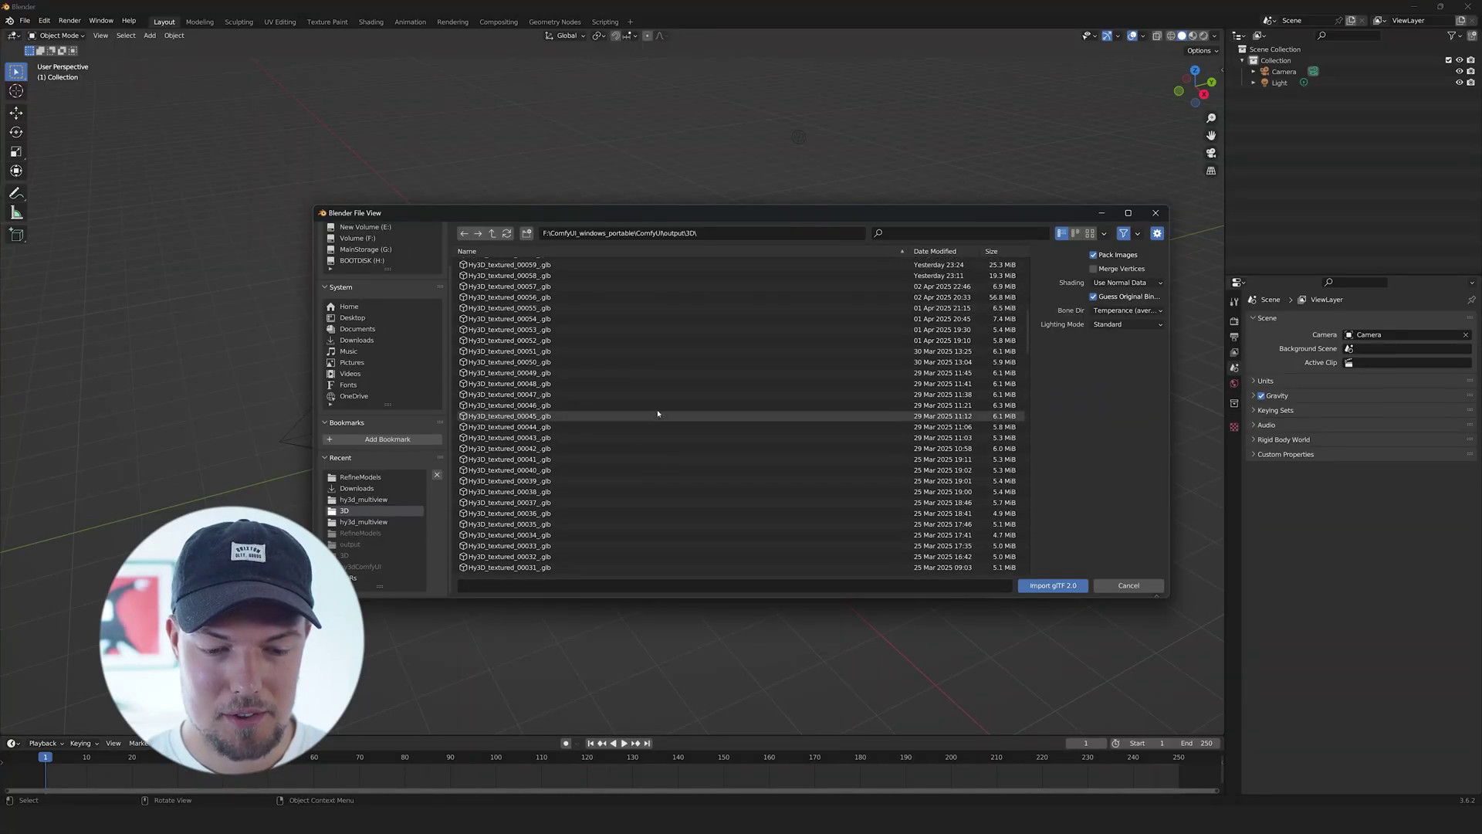
- Switch to Blender, import the textured crab GLB from the ComfyUI output/3D folder and display it in Material Preview shading
{"action": "double_click", "coordinate": [657, 414]}
{"action": "scroll", "coordinate": [593, 397], "scroll_direction": "up", "scroll_amount": 8}
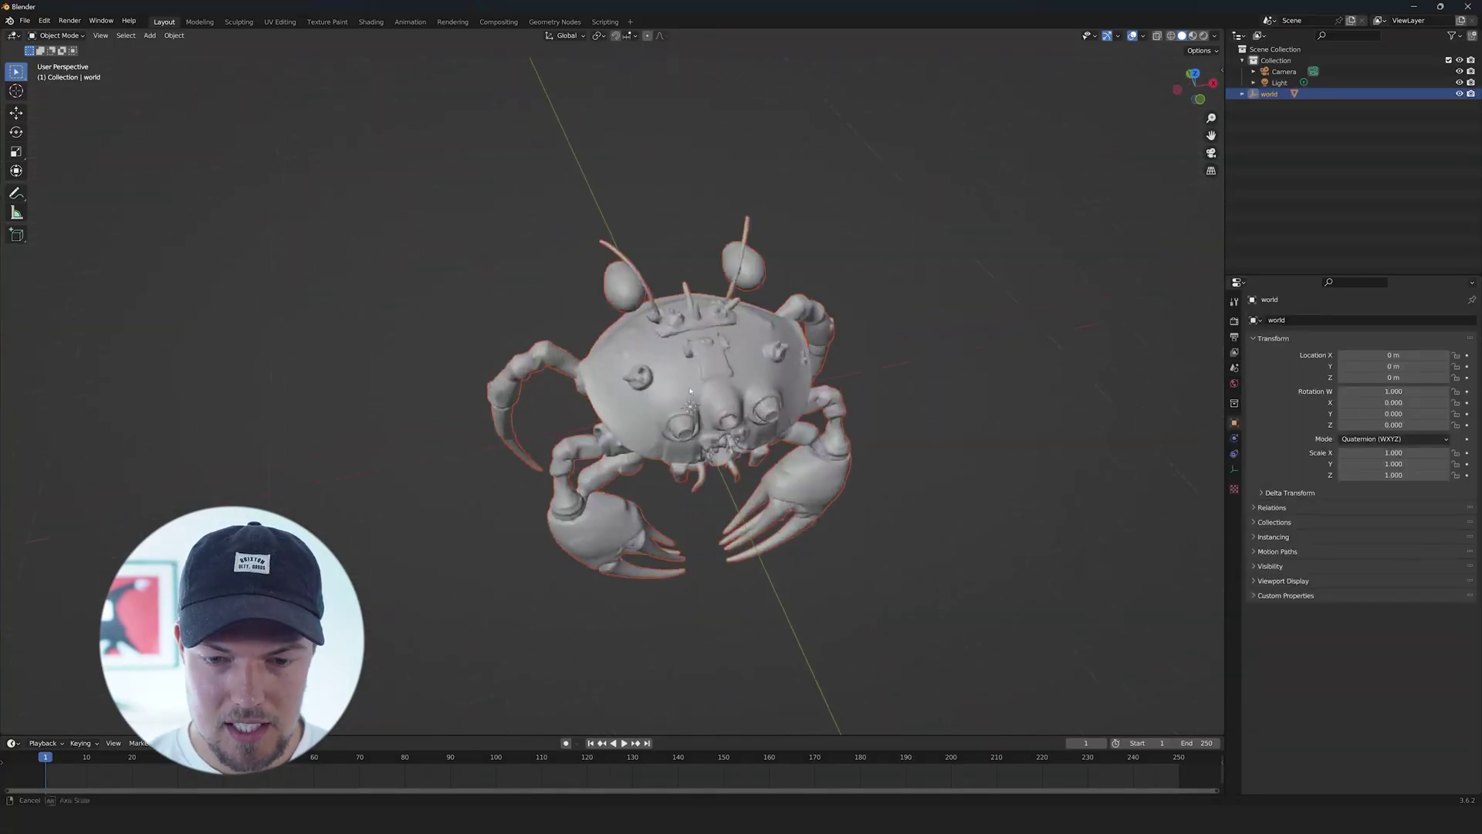
{"action": "left_click_drag", "start_coordinate": [680, 456], "coordinate": [737, 463]}
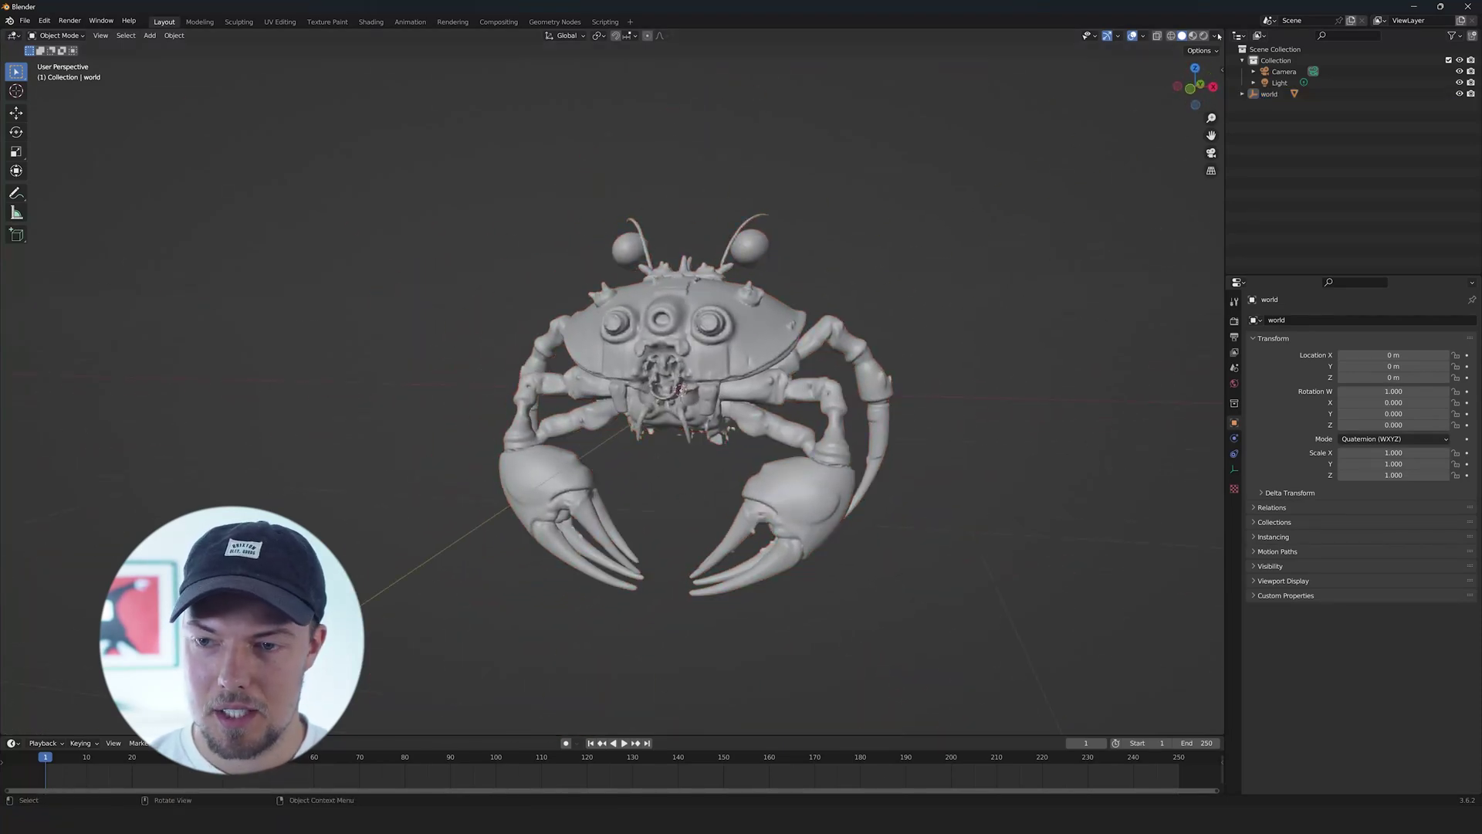
{"action": "left_click", "coordinate": [1192, 36]}
{"action": "left_click_drag", "start_coordinate": [906, 368], "coordinate": [868, 386]}
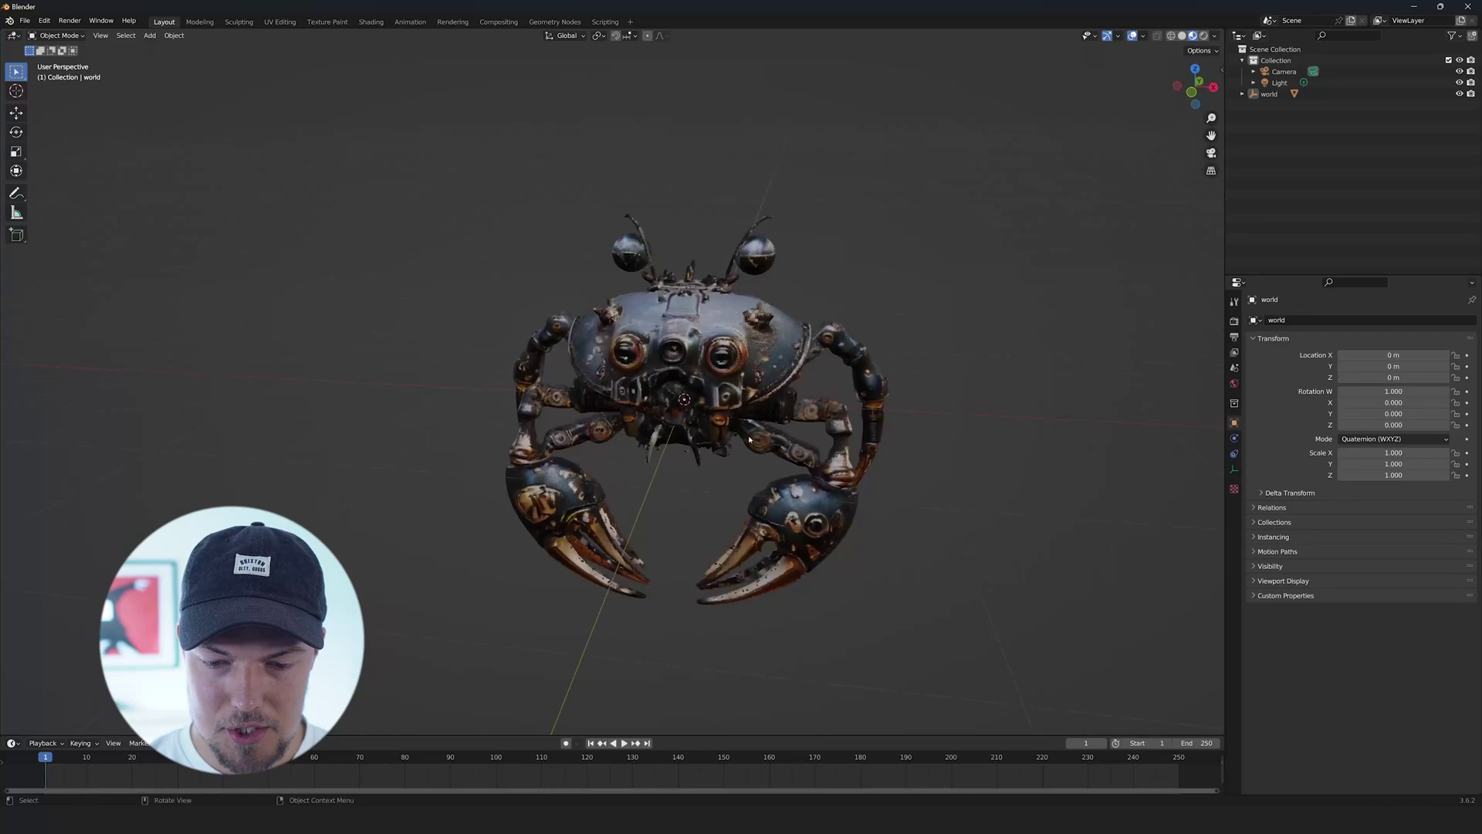
- Select the crab mesh and inspect its texture up close from several angles
{"action": "scroll", "coordinate": [764, 409], "scroll_direction": "up", "scroll_amount": 2}
{"action": "mouse_move", "coordinate": [765, 409]}
{"action": "left_mouse_down"}
{"action": "mouse_move", "coordinate": [731, 426]}
{"action": "mouse_move", "coordinate": [656, 404]}
{"action": "mouse_move", "coordinate": [683, 437]}
{"action": "mouse_move", "coordinate": [799, 425]}
{"action": "mouse_move", "coordinate": [741, 413]}
{"action": "left_mouse_up"}
{"action": "left_click", "coordinate": [777, 335]}
{"action": "left_click_drag", "start_coordinate": [776, 335], "coordinate": [691, 413]}
{"action": "scroll", "coordinate": [810, 334], "scroll_direction": "down", "scroll_amount": 3}
{"action": "scroll", "coordinate": [693, 421], "scroll_direction": "up", "scroll_amount": 3}
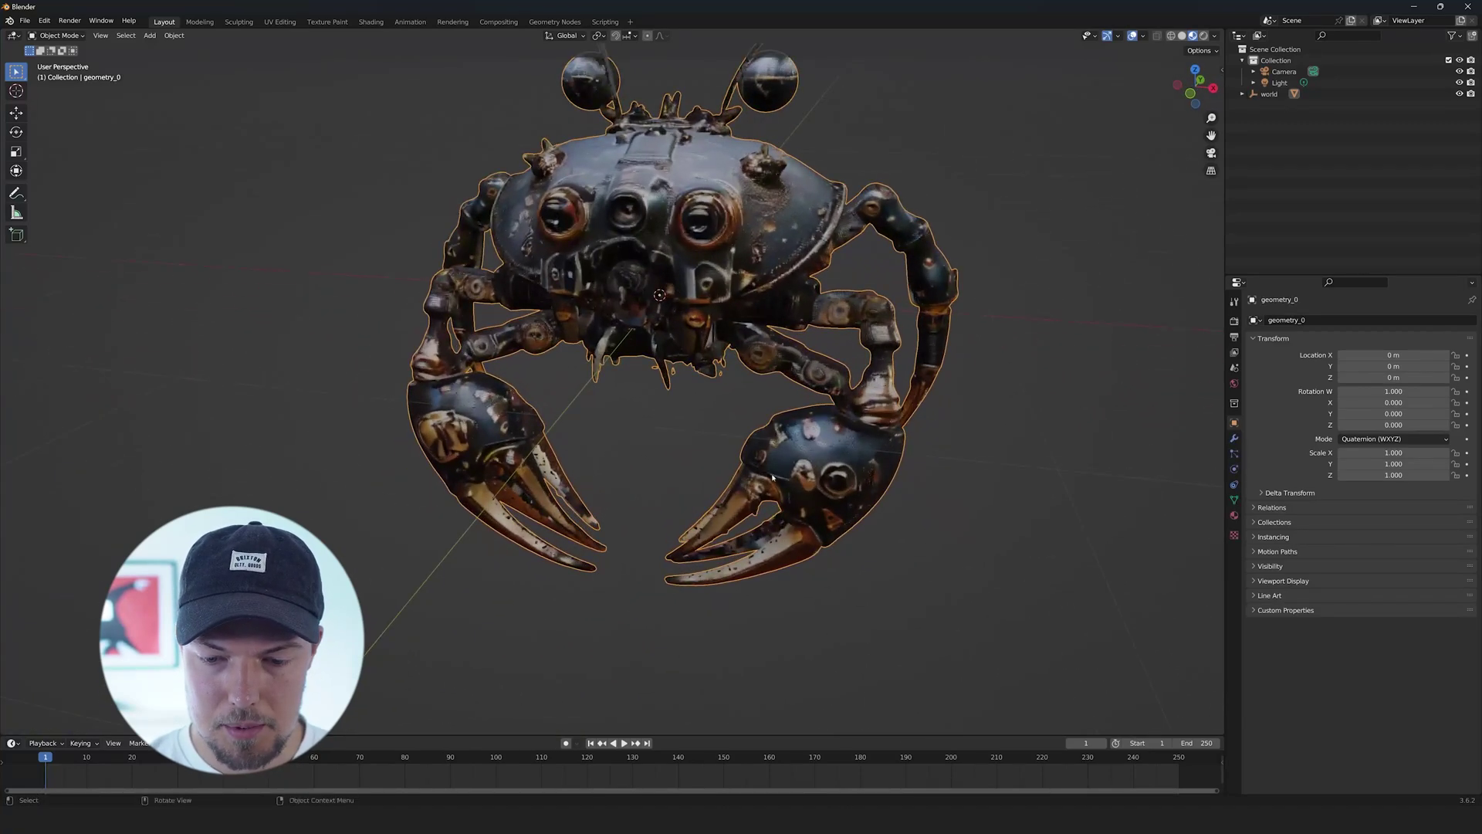
{"action": "left_click_drag", "start_coordinate": [691, 525], "coordinate": [716, 491]}
{"action": "scroll", "coordinate": [779, 494], "scroll_direction": "up", "scroll_amount": 4}
{"action": "left_click_drag", "start_coordinate": [261, 503], "coordinate": [155, 494]}
{"action": "left_click_drag", "start_coordinate": [602, 232], "coordinate": [834, 401]}
{"action": "scroll", "coordinate": [779, 446], "scroll_direction": "down", "scroll_amount": 4}
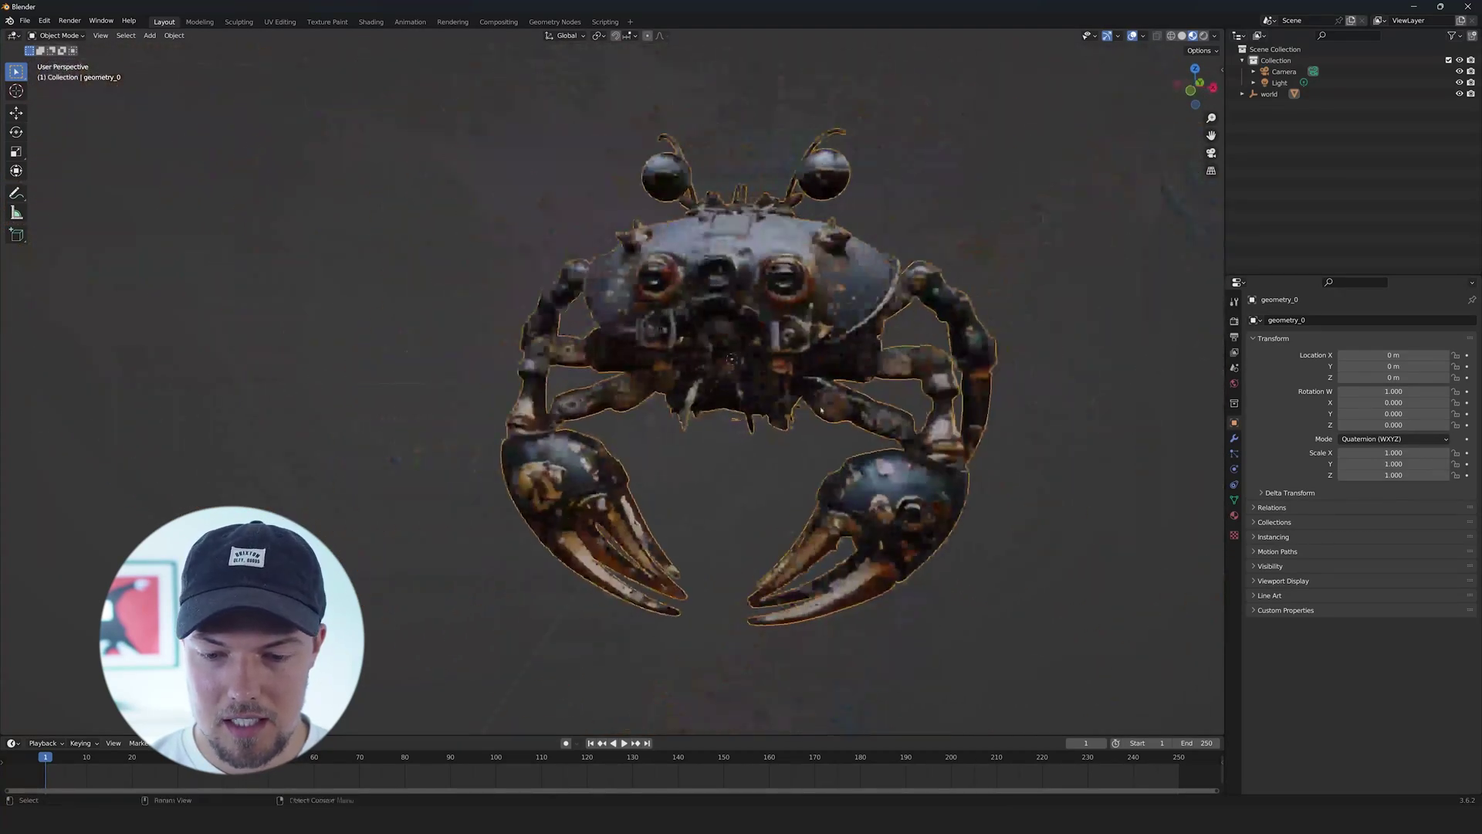
{"action": "mouse_move", "coordinate": [717, 386]}
{"action": "left_mouse_down"}
{"action": "mouse_move", "coordinate": [706, 363]}
{"action": "mouse_move", "coordinate": [772, 352]}
{"action": "mouse_move", "coordinate": [707, 367]}
{"action": "left_mouse_up"}
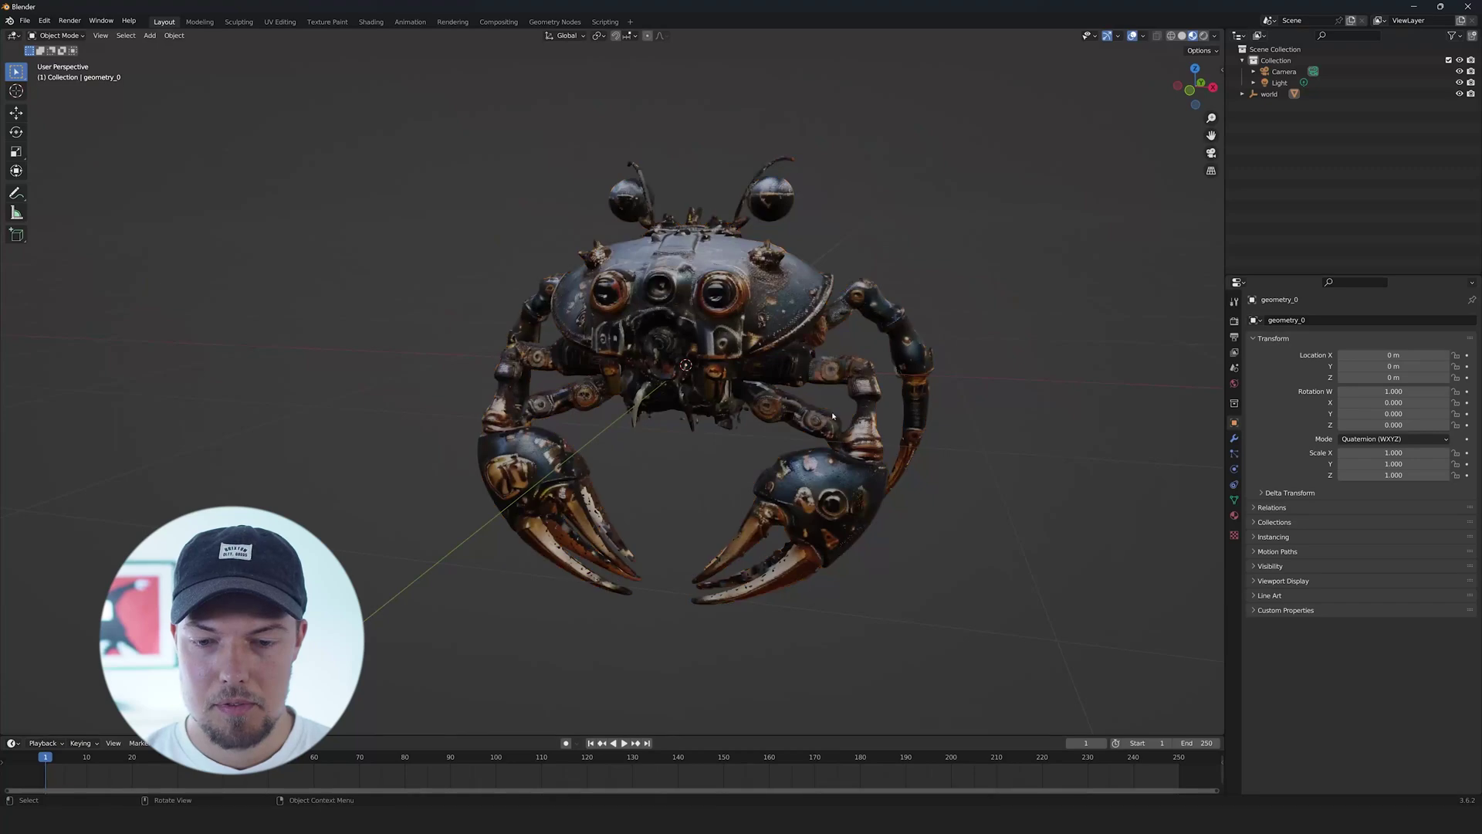